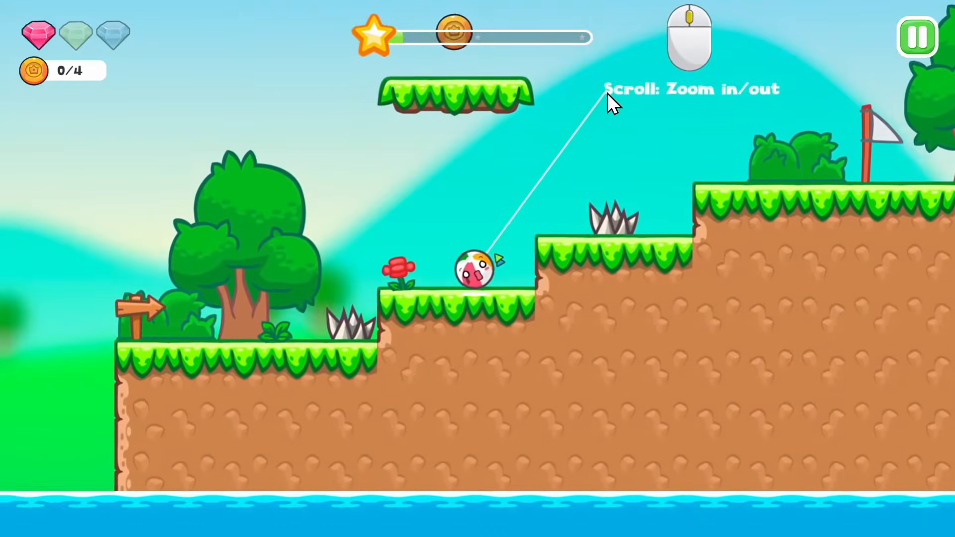
pyautogui.click(607, 94)
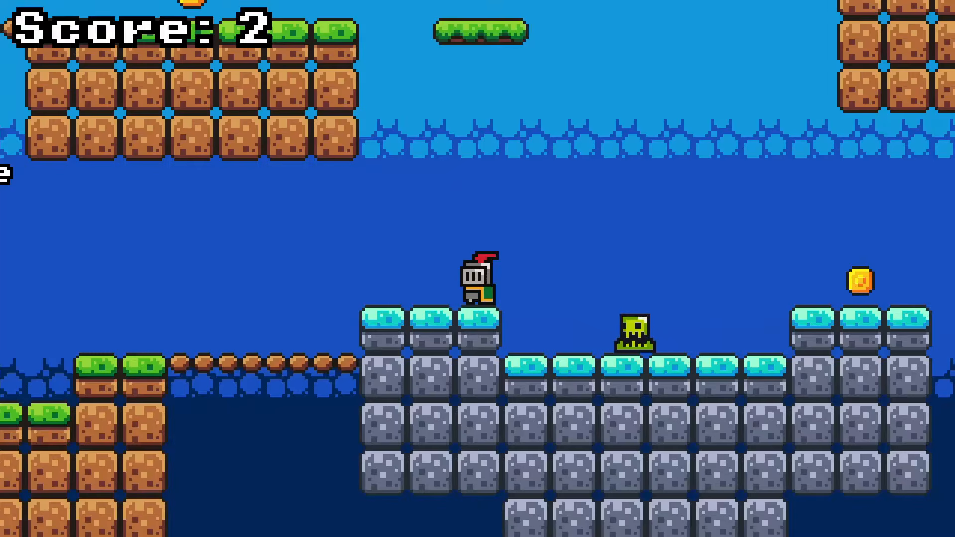
pyautogui.press('space')
pyautogui.press('Right')
pyautogui.press('space')
pyautogui.press('Left')
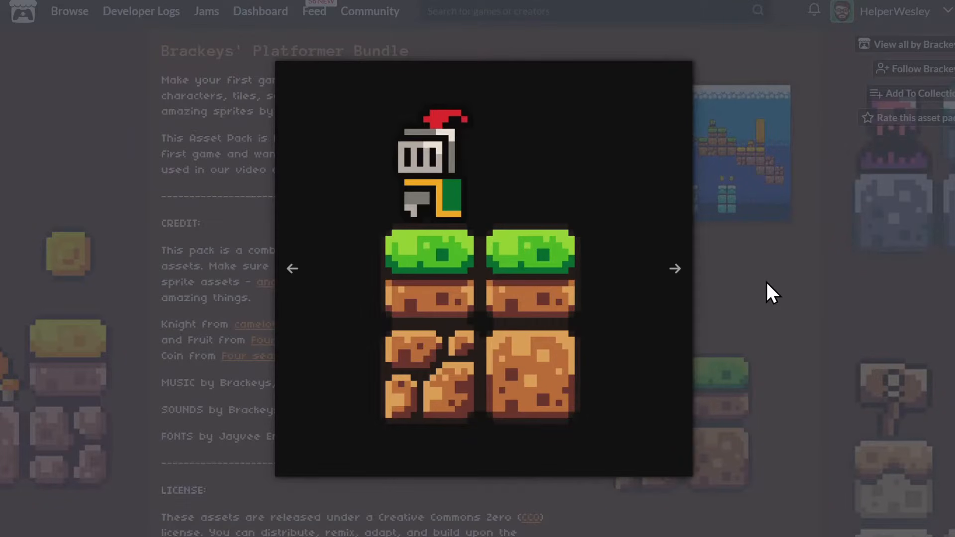
pyautogui.click(766, 281)
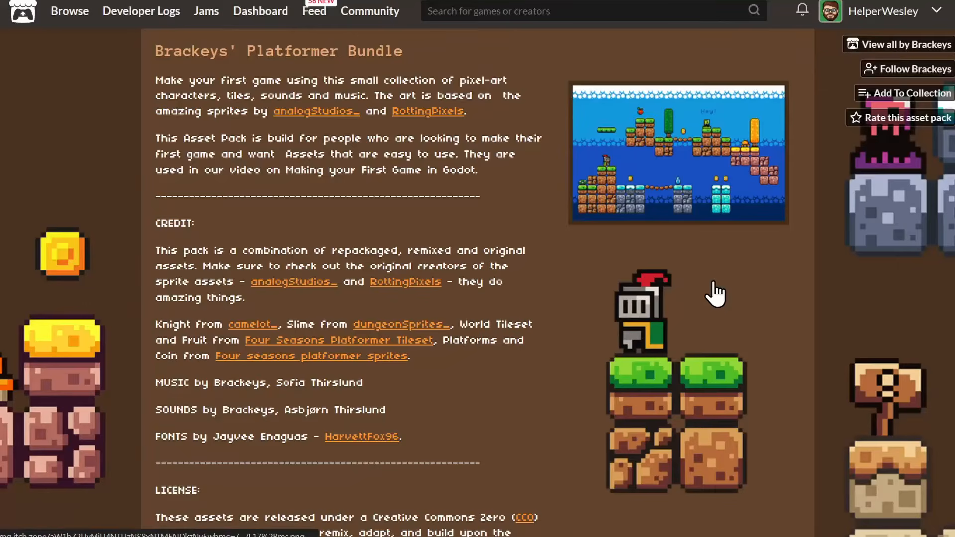
pyautogui.middleClick(553, 95)
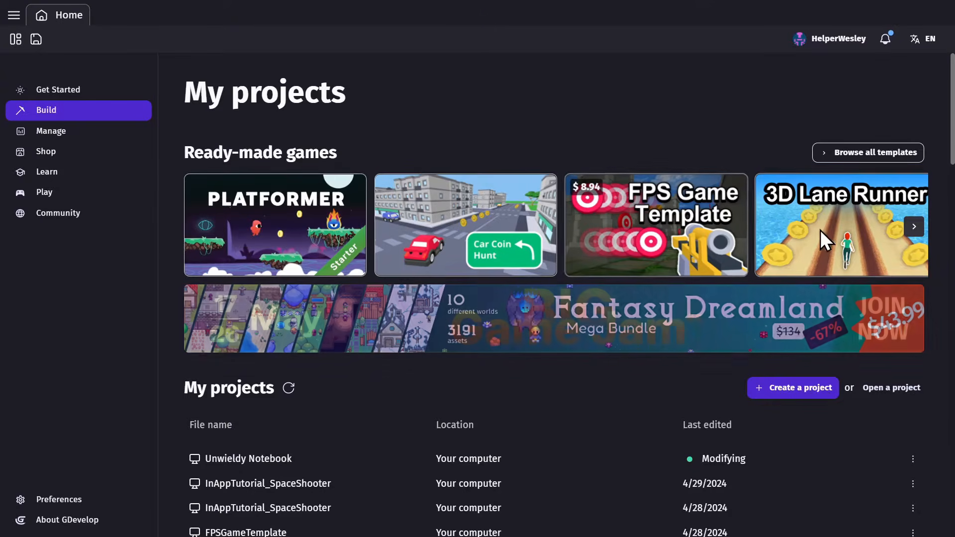
# Step: Browse through the ready-made game templates
pyautogui.click(918, 227)
pyautogui.click(918, 226)
pyautogui.click(918, 227)
pyautogui.click(918, 227)
pyautogui.click(918, 226)
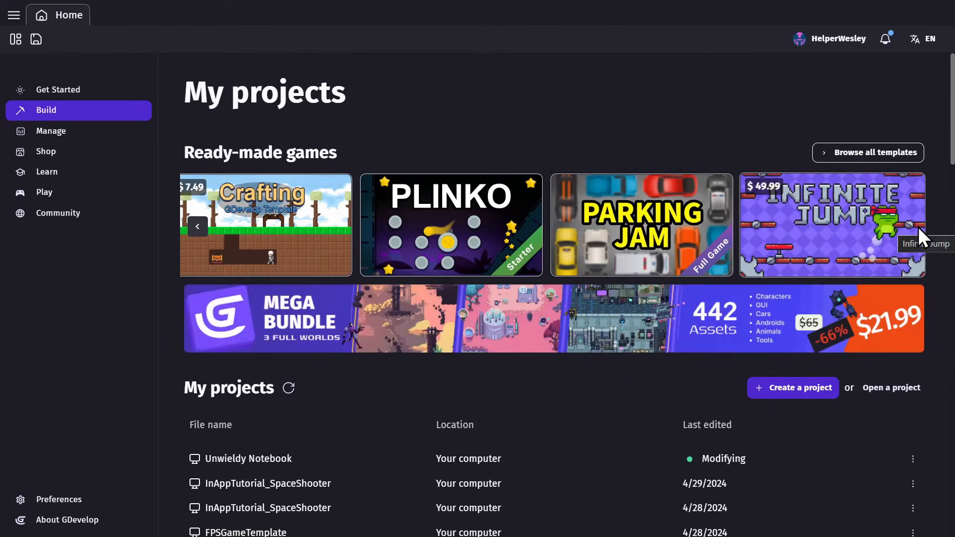
# Step: Create a project named PlatformerGame, optimized for pixel art and with in-game player authentication turned off
pyautogui.click(783, 386)
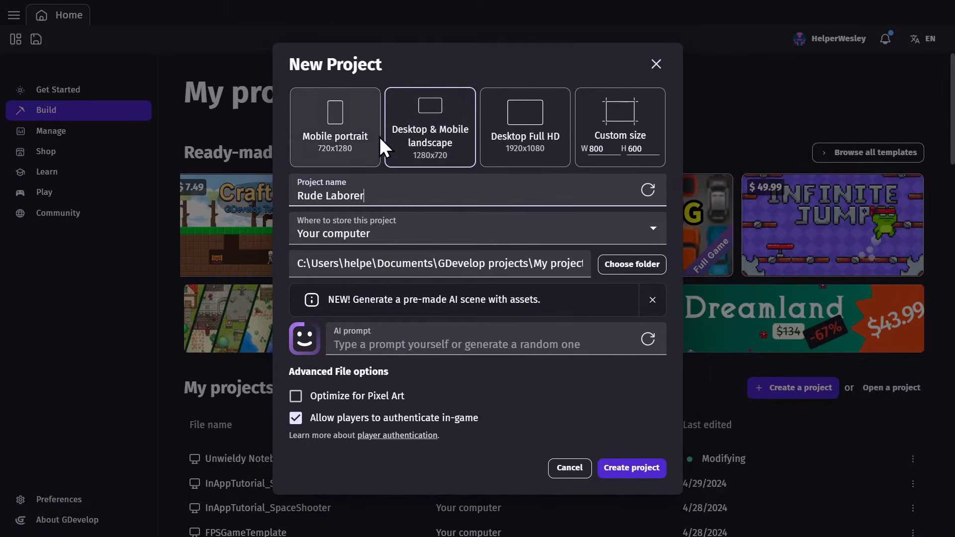
pyautogui.tripleClick(411, 194)
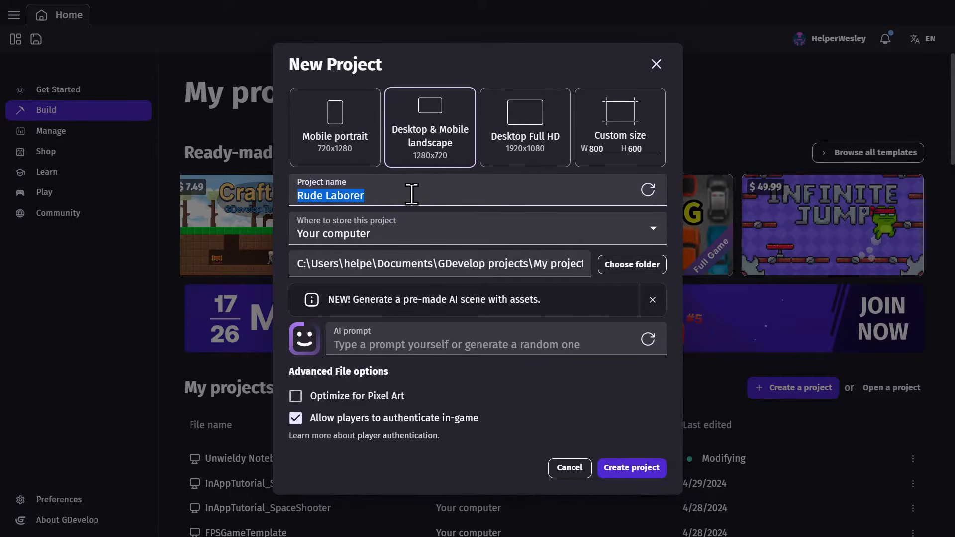
pyautogui.write('PlatformerGame')
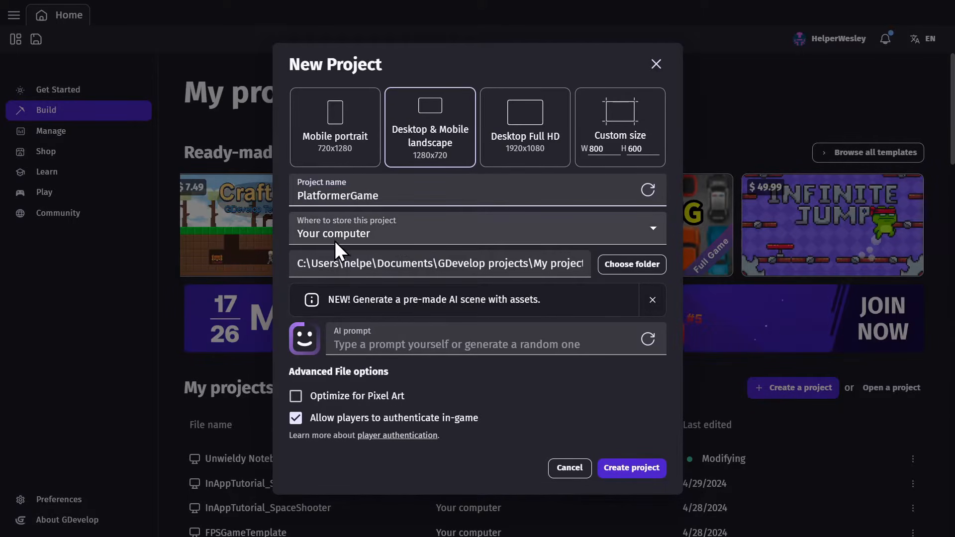
pyautogui.moveTo(531, 263); pyautogui.dragTo(588, 263)
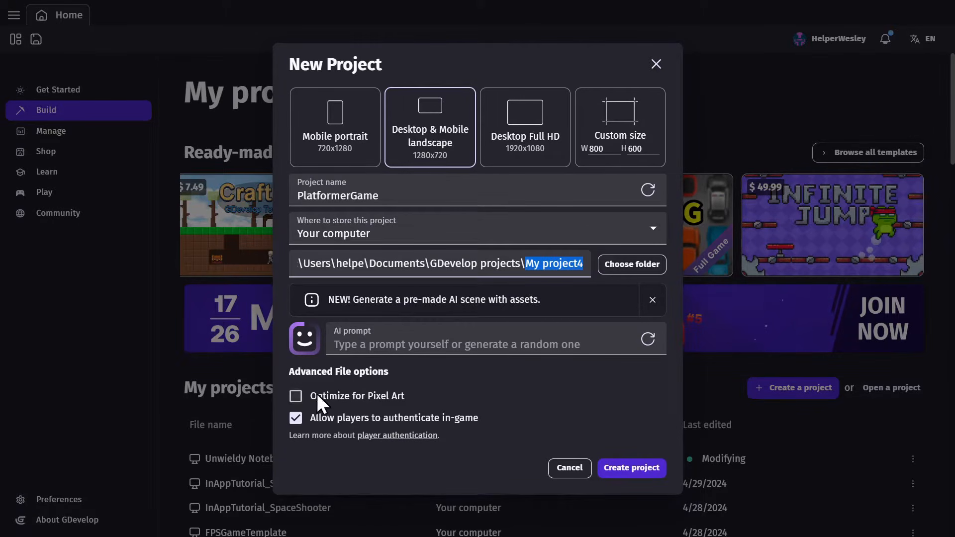
pyautogui.click(293, 397)
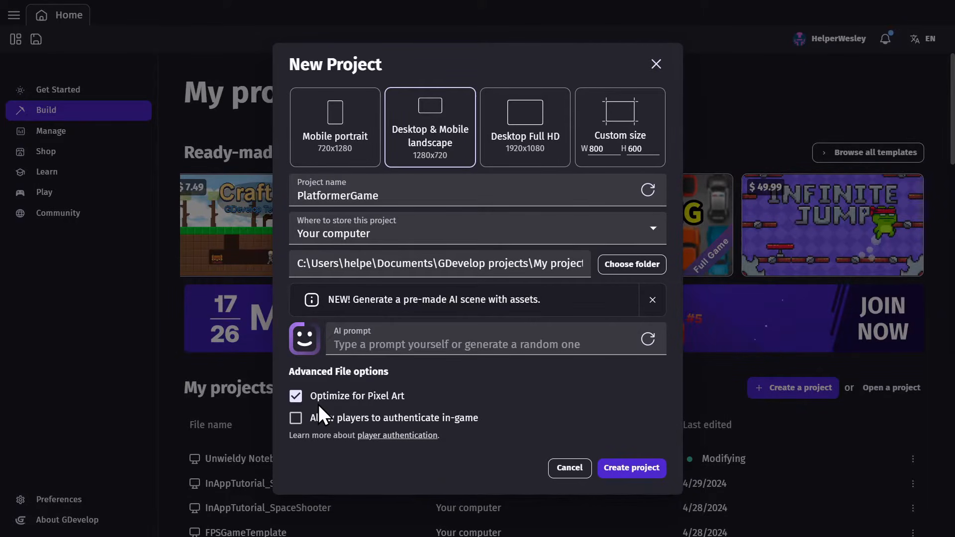
pyautogui.click(623, 468)
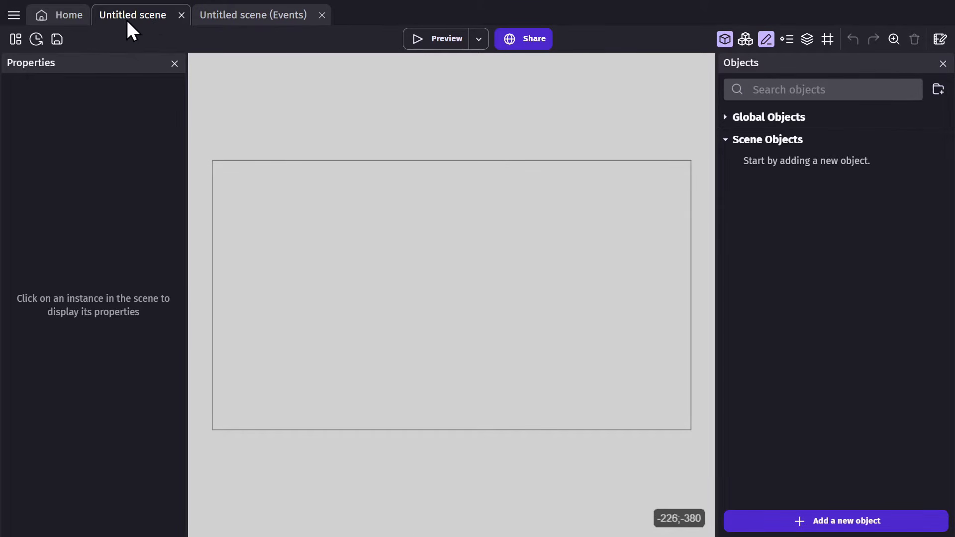
# Step: Check the scene's events sheet, then add a new Sprite object from scratch to the scene
pyautogui.click(244, 15)
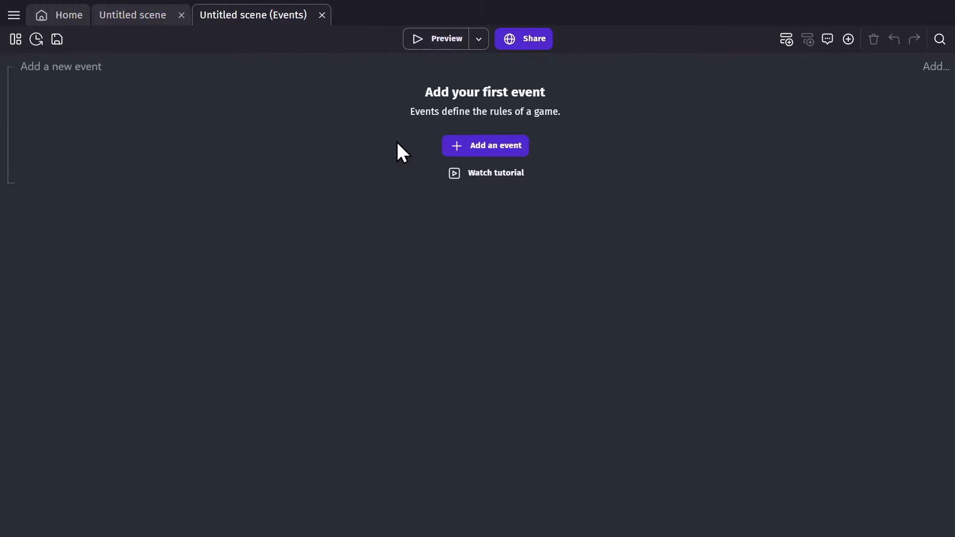
pyautogui.click(133, 17)
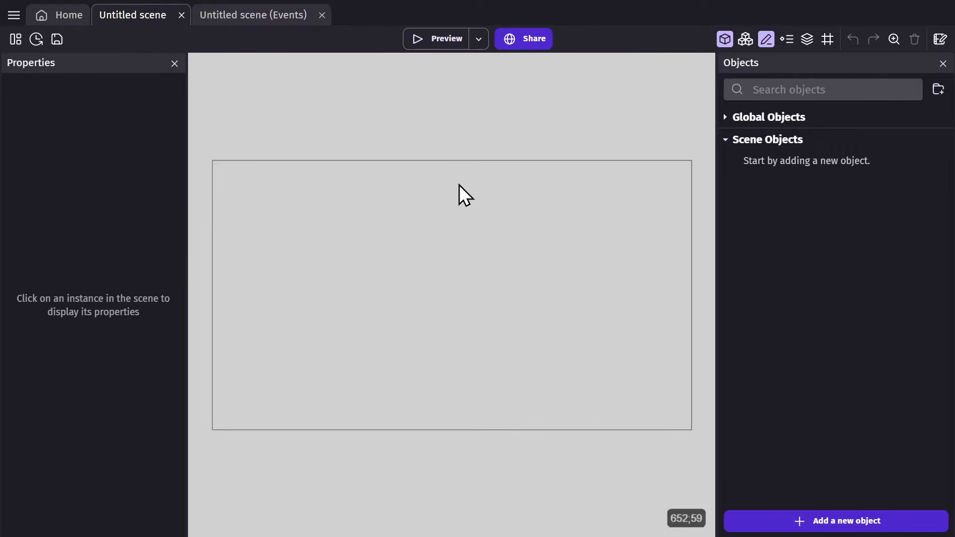
pyautogui.click(822, 521)
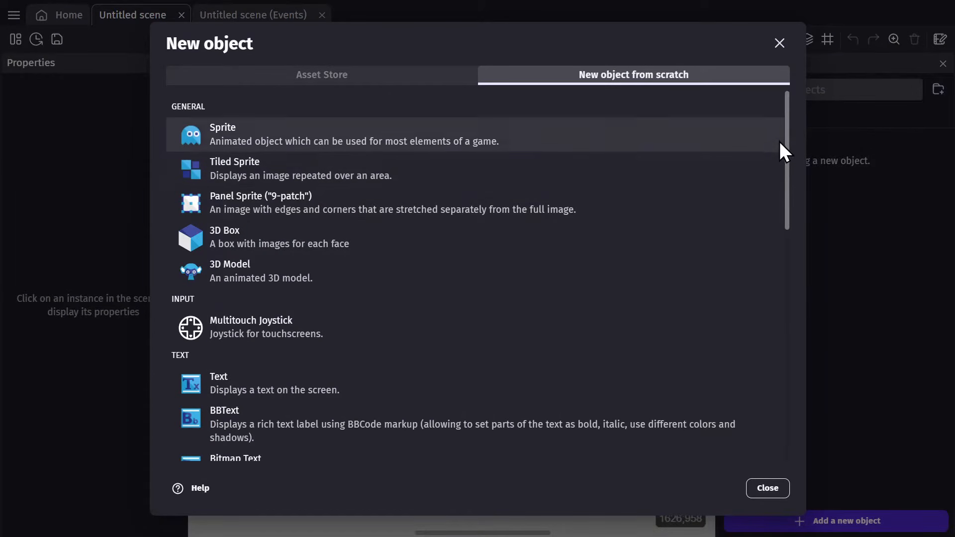
pyautogui.moveTo(789, 137); pyautogui.dragTo(794, 118)
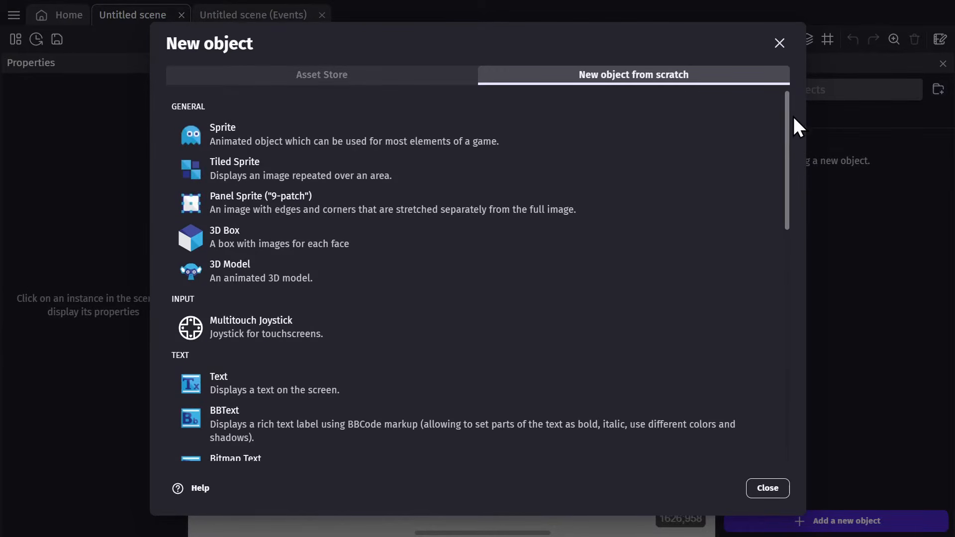
pyautogui.click(251, 138)
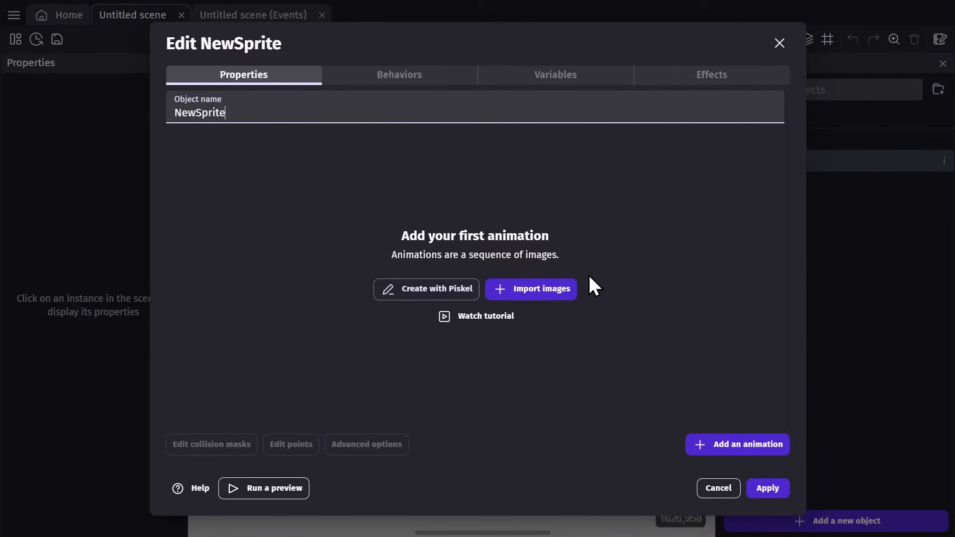
# Step: Import Knight-Idle1.png through Knight-Idle4.png from the Modified Assets folder in Downloads as the sprite's first animation
pyautogui.click(534, 293)
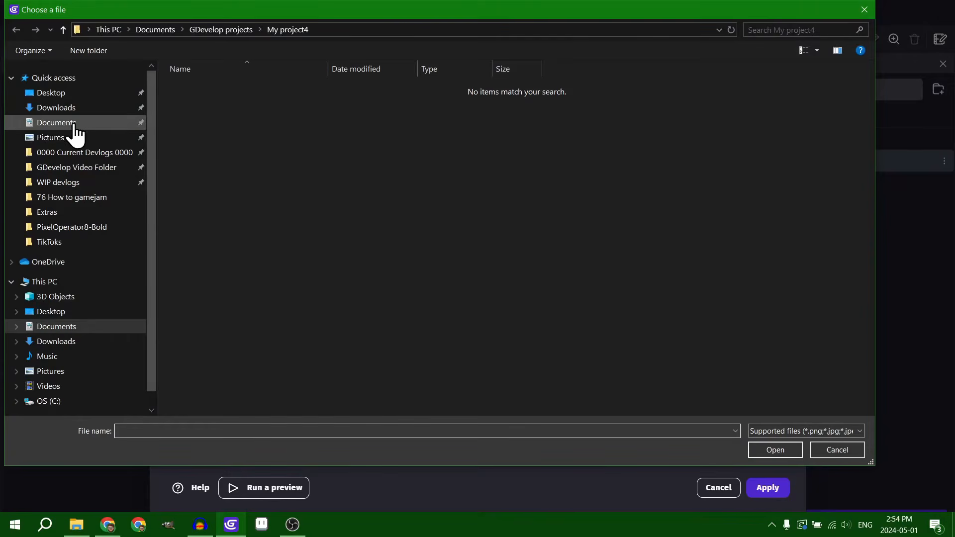
pyautogui.click(70, 109)
pyautogui.doubleClick(198, 107)
pyautogui.moveTo(869, 135); pyautogui.dragTo(874, 266)
pyautogui.click(401, 116)
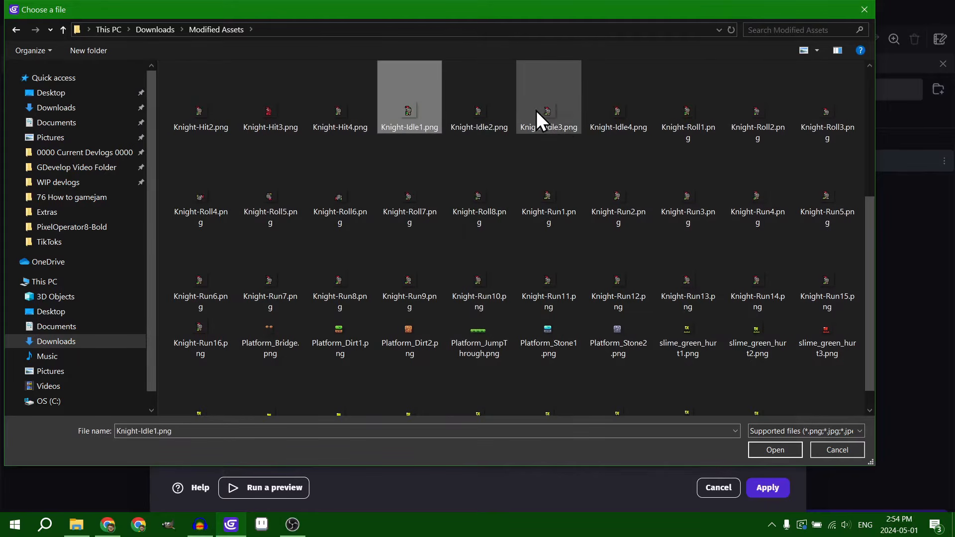
pyautogui.keyDown('shift'); pyautogui.click(616, 114); pyautogui.keyUp('shift')
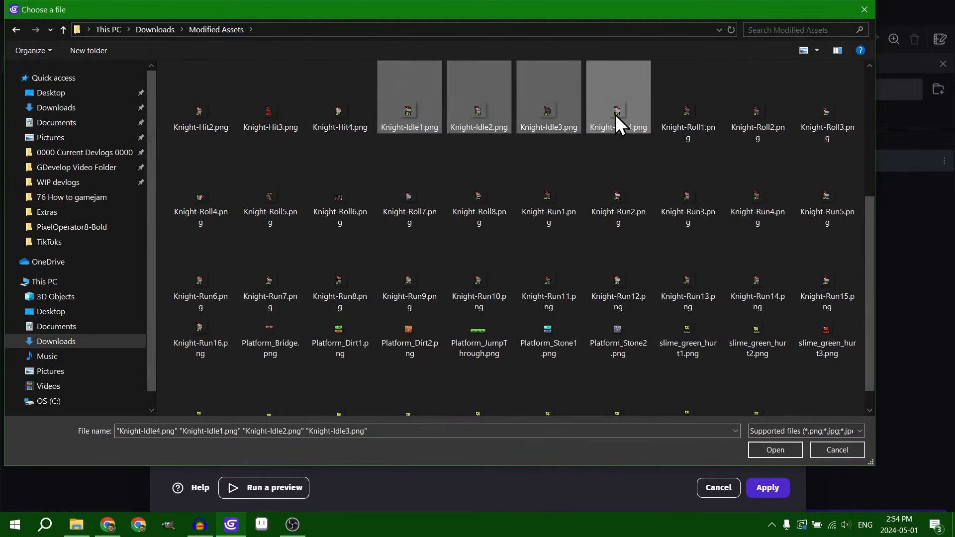
pyautogui.click(775, 450)
pyautogui.click(570, 267)
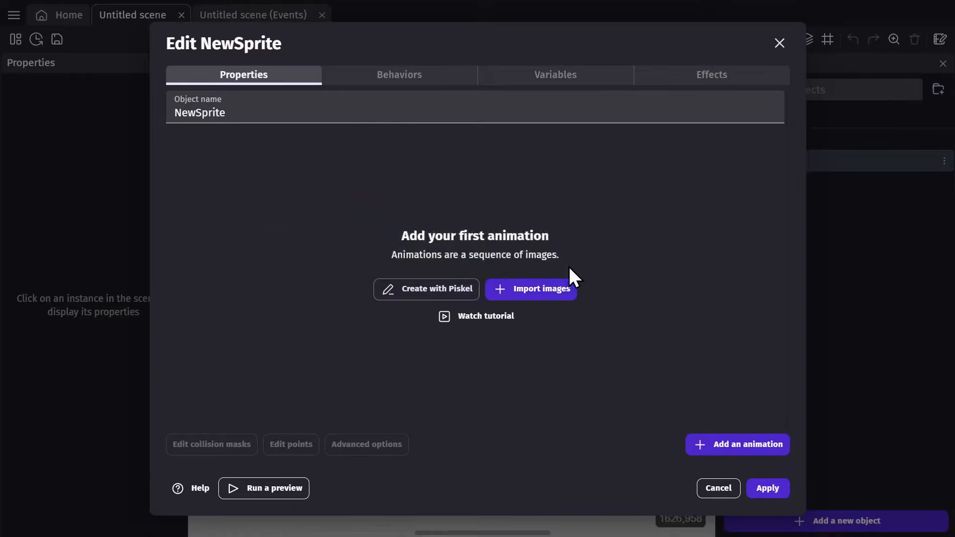
# Step: Set the knight animation's time between frames to 0.15 seconds, make it loop and preview it
pyautogui.moveTo(686, 162); pyautogui.dragTo(711, 163)
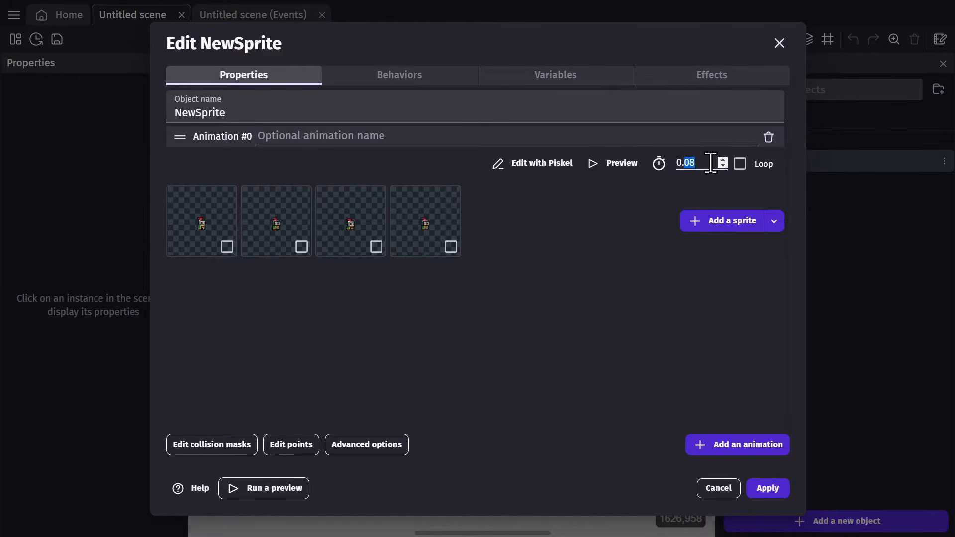
pyautogui.click(622, 163)
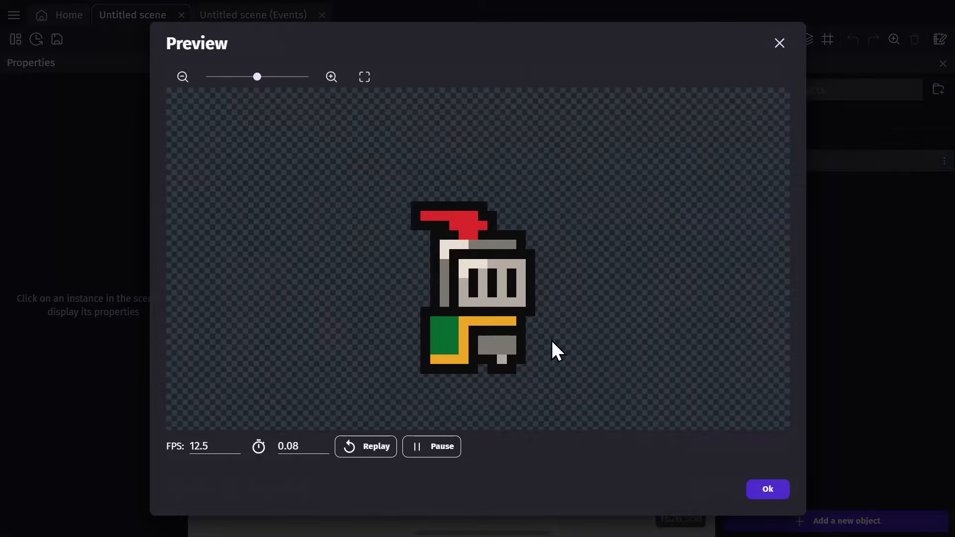
pyautogui.doubleClick(303, 446)
pyautogui.write('0.1')
pyautogui.doubleClick(284, 446)
pyautogui.write('0.15')
pyautogui.click(767, 488)
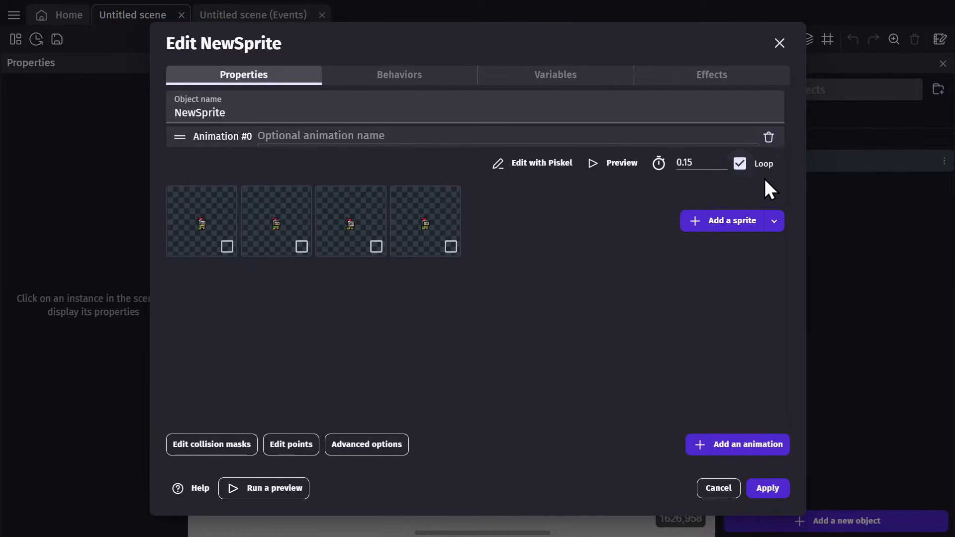
pyautogui.click(622, 163)
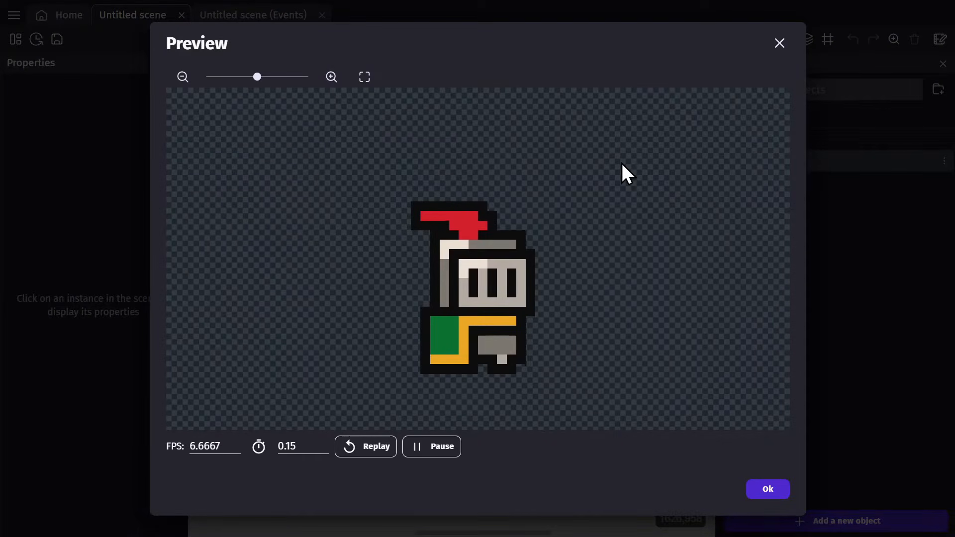
pyautogui.click(760, 489)
# Step: Name the sprite's first animation Idle
pyautogui.click(315, 139)
pyautogui.write('Idle')
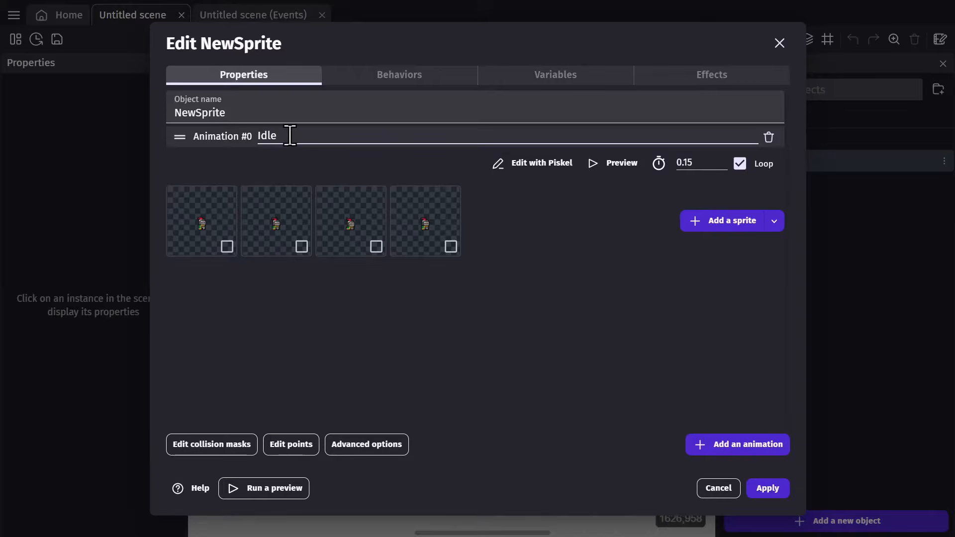
pyautogui.click(550, 231)
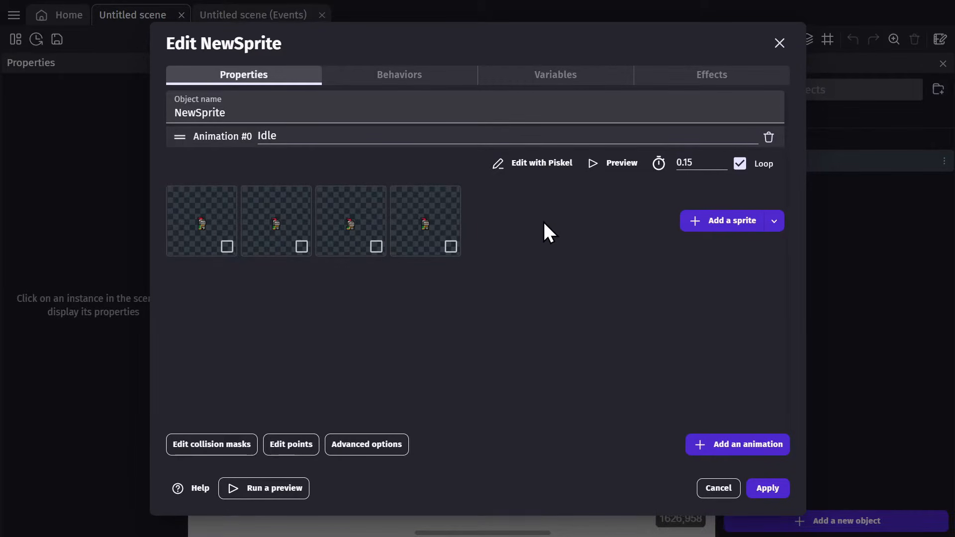
# Step: Add the Platformer character behavior to the sprite and review its jump, ladder, ledge and walk settings
pyautogui.click(435, 82)
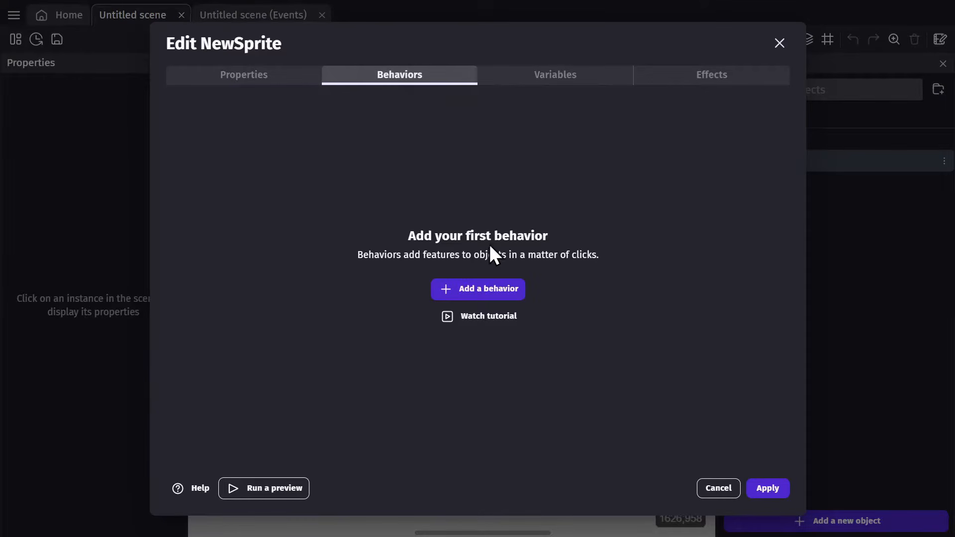
pyautogui.click(485, 288)
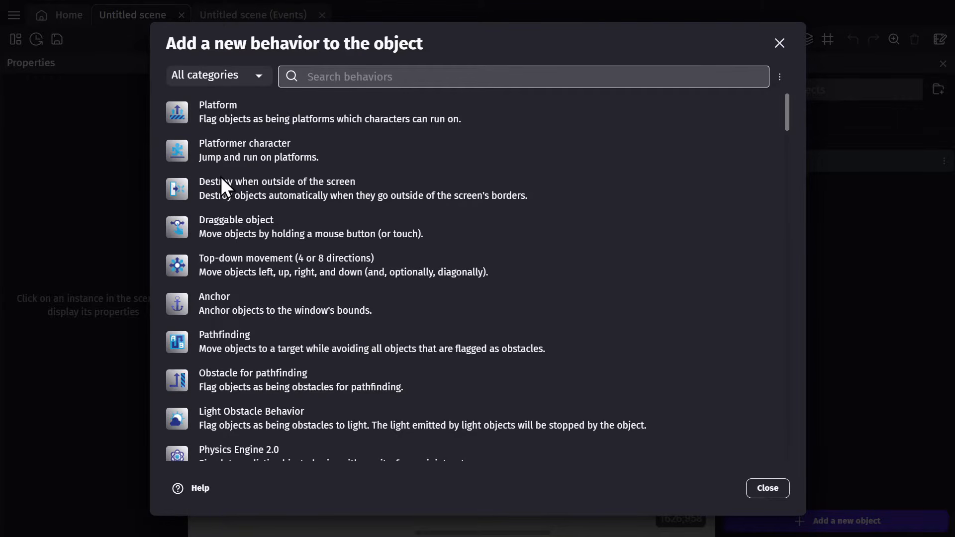
pyautogui.click(216, 154)
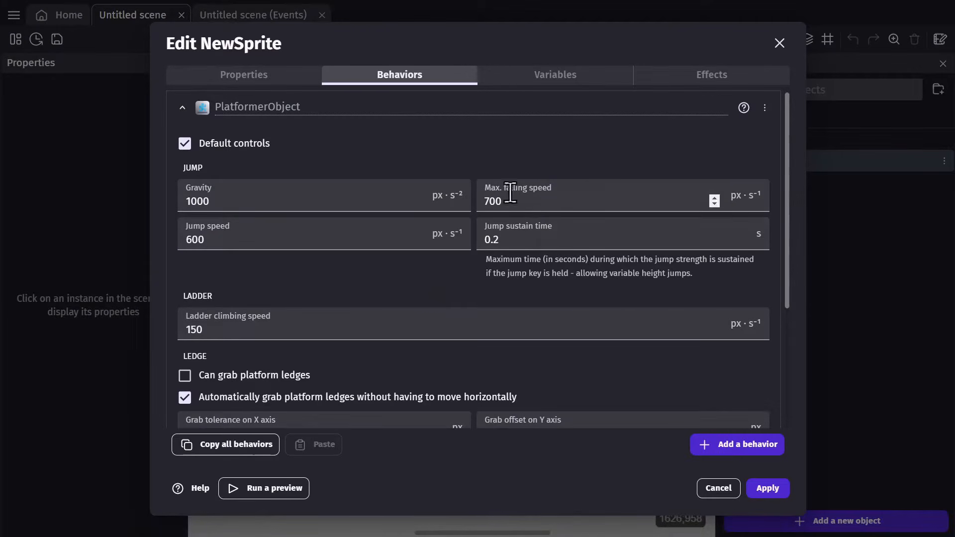
pyautogui.moveTo(786, 177); pyautogui.dragTo(786, 297)
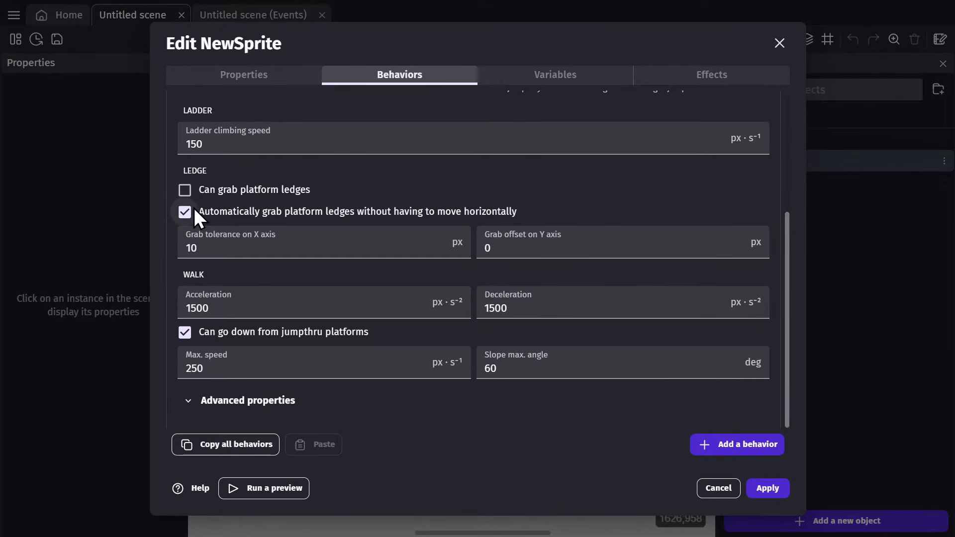
# Step: Rename the sprite object as Player and apply the object's changes
pyautogui.click(261, 76)
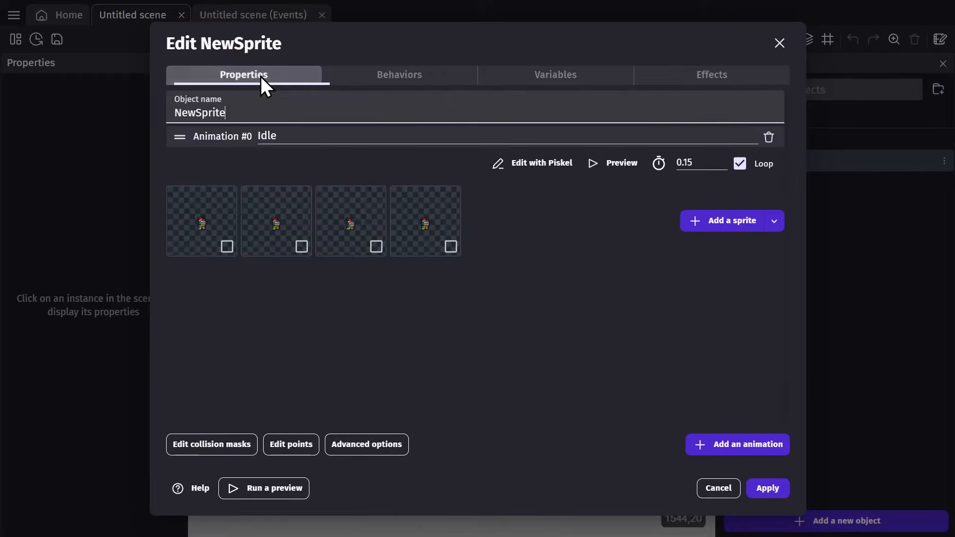
pyautogui.doubleClick(253, 112)
pyautogui.write('Player')
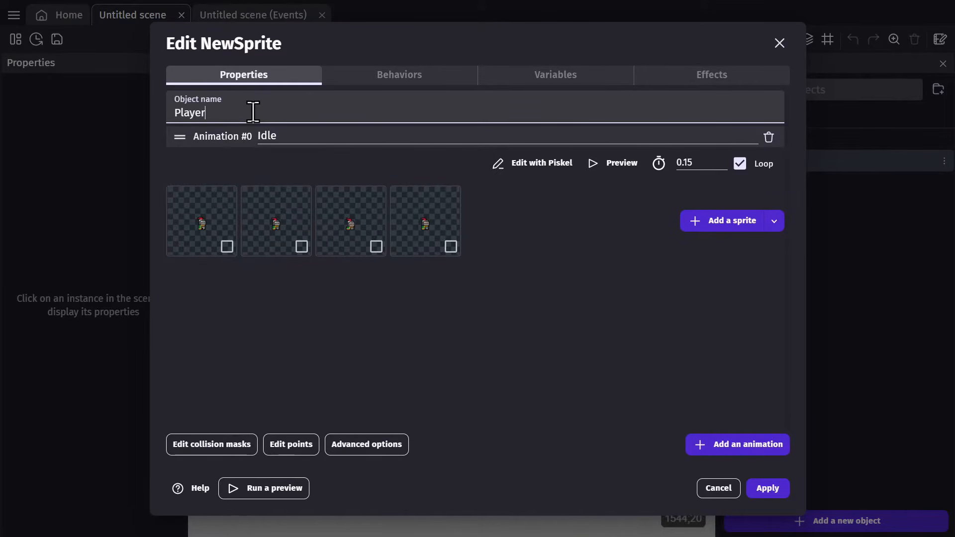
pyautogui.click(768, 488)
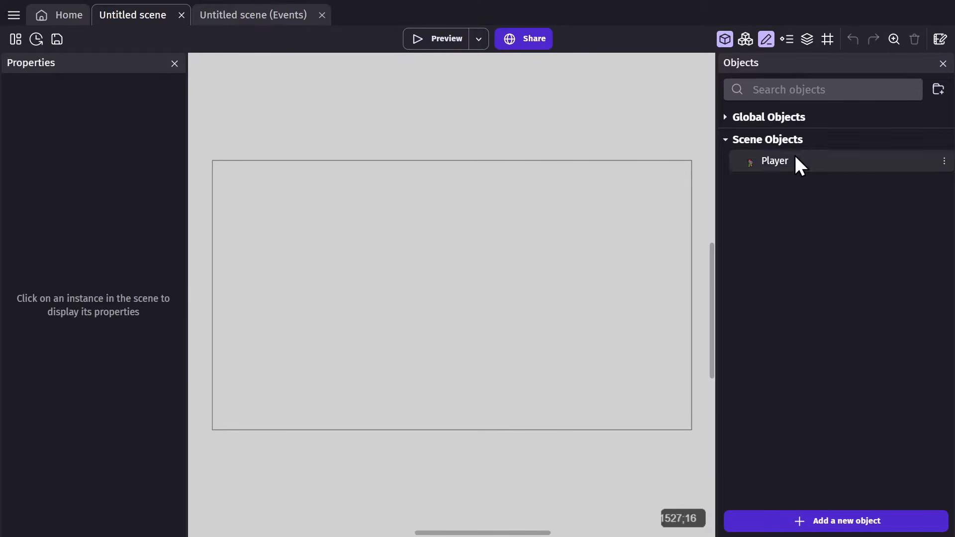
# Step: Place a Player instance near the middle of the scene and run a preview of the game
pyautogui.moveTo(773, 166); pyautogui.dragTo(445, 274)
pyautogui.scroll(10, 447, 279)
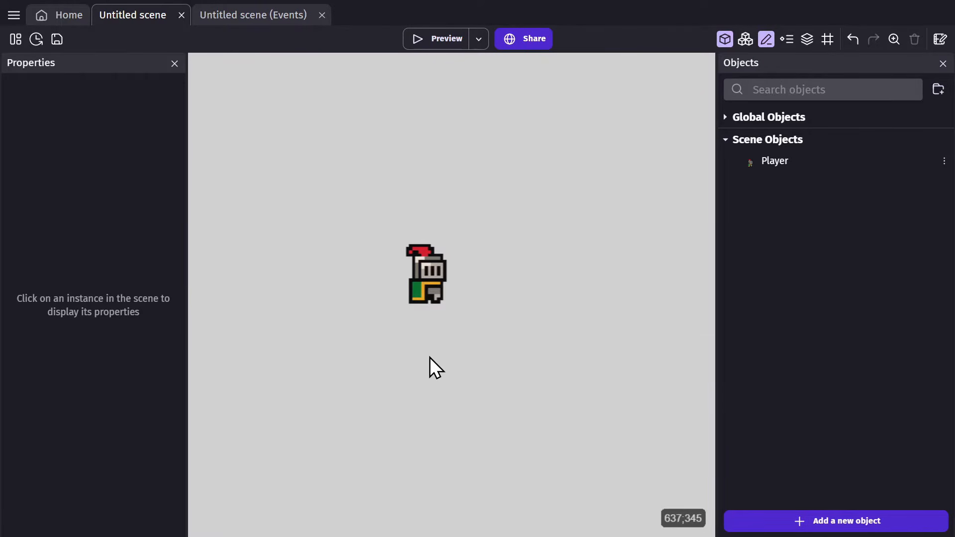
pyautogui.click(435, 40)
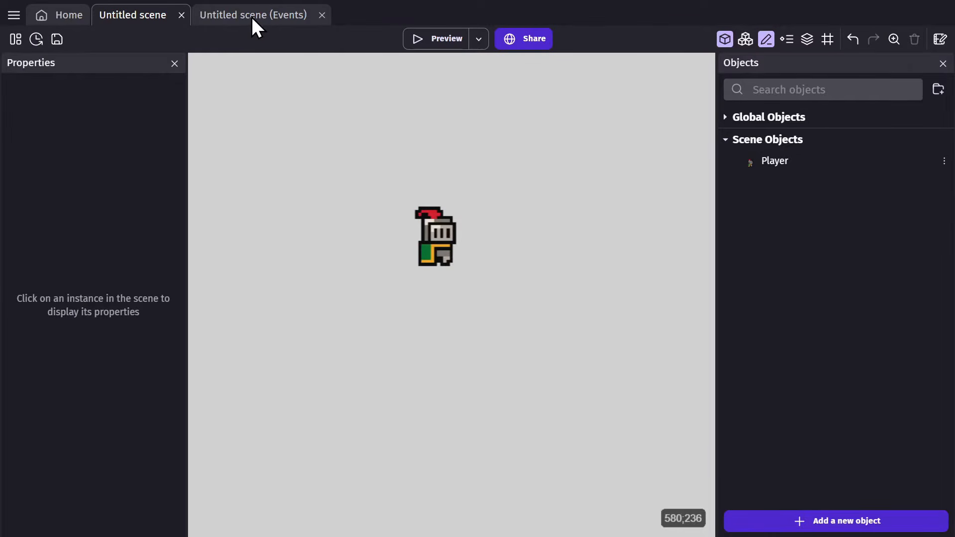
# Step: Create a new event in the scene's events with the condition At the beginning of the scene
pyautogui.click(252, 16)
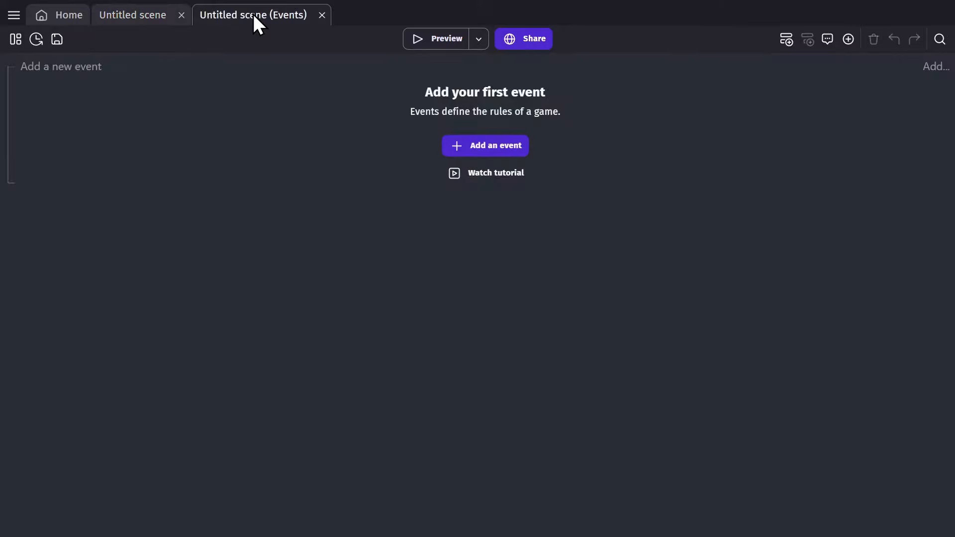
pyautogui.click(67, 67)
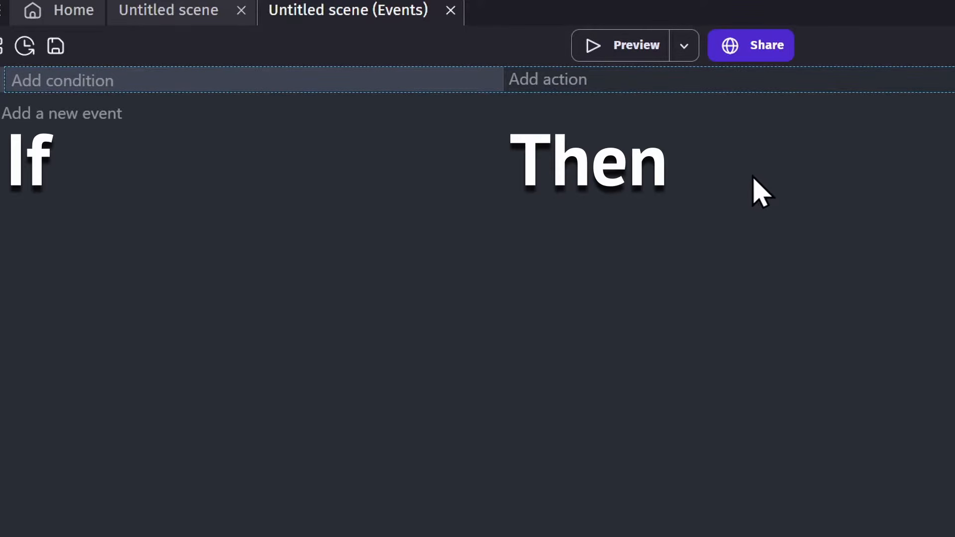
pyautogui.click(71, 81)
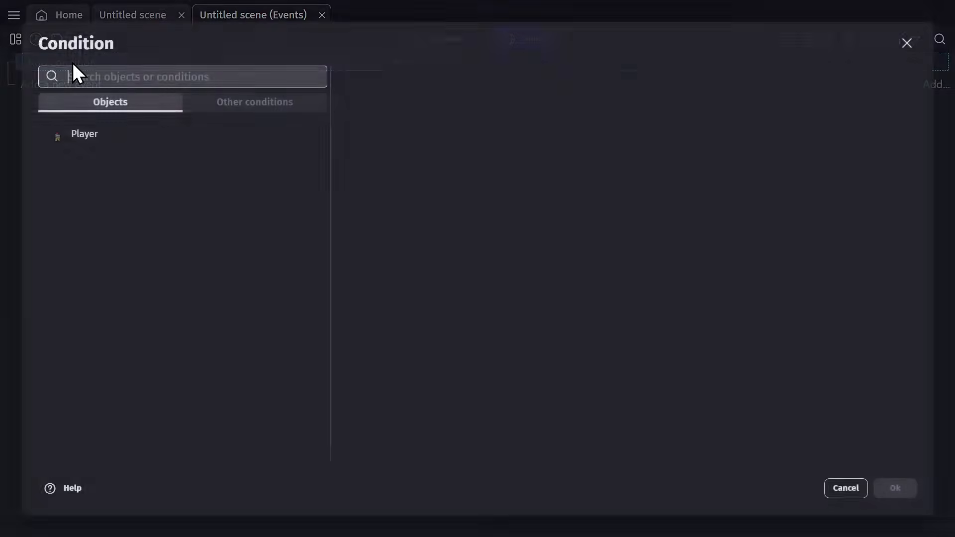
pyautogui.write('begin')
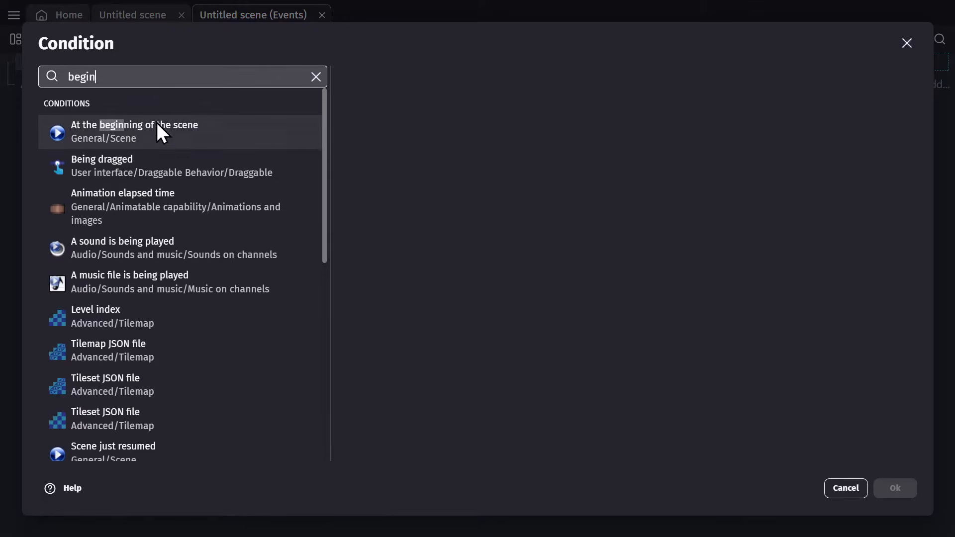
pyautogui.click(157, 130)
pyautogui.click(894, 488)
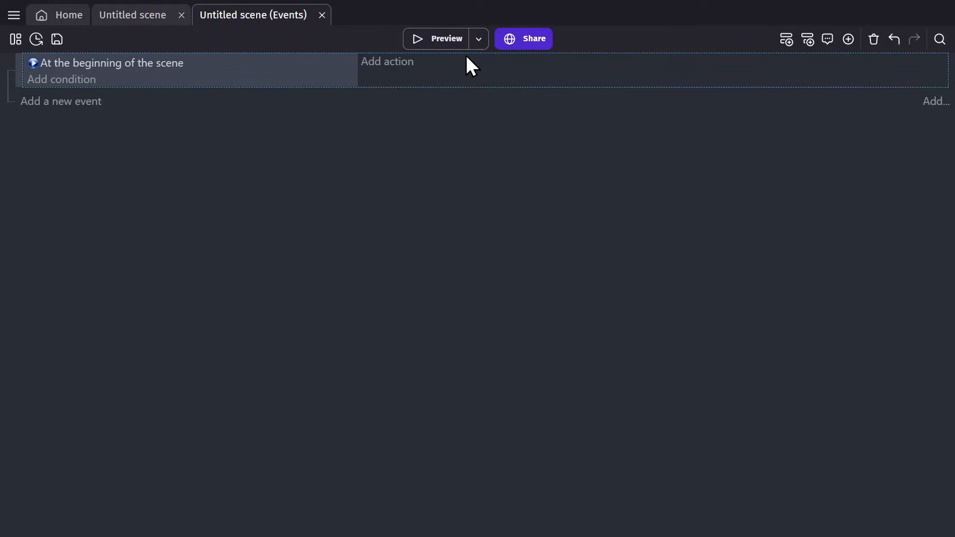
# Step: Add a Camera zoom action to the event with zoom value 4 on the base layer
pyautogui.click(388, 63)
pyautogui.write('camera')
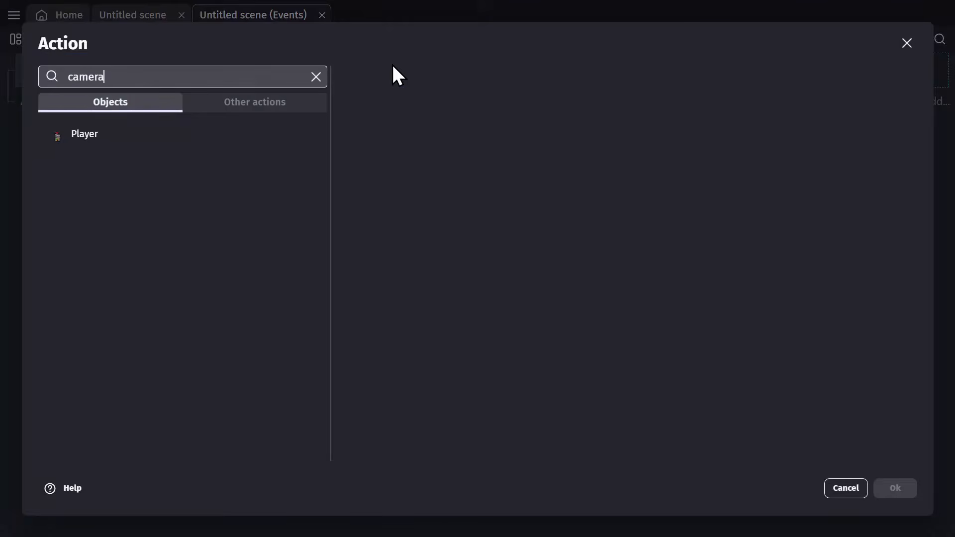
pyautogui.click(279, 131)
pyautogui.click(475, 197)
pyautogui.write('4')
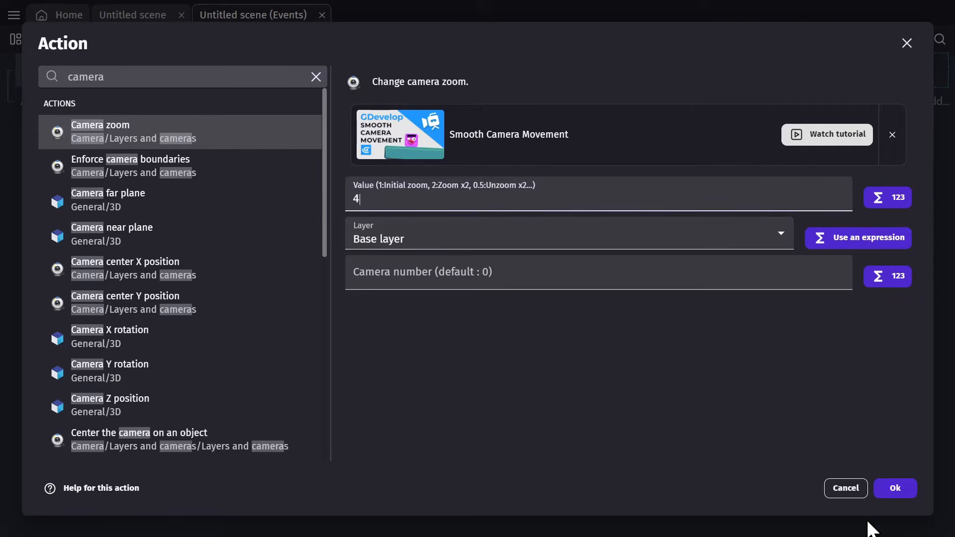
pyautogui.click(903, 491)
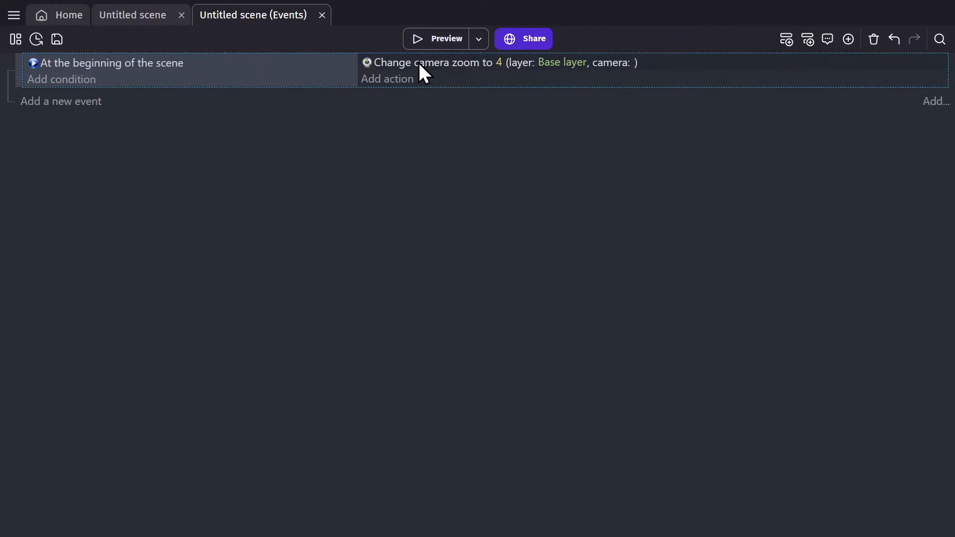
# Step: Add an action centering the camera on the Player object on the base layer and preview the game
pyautogui.click(399, 77)
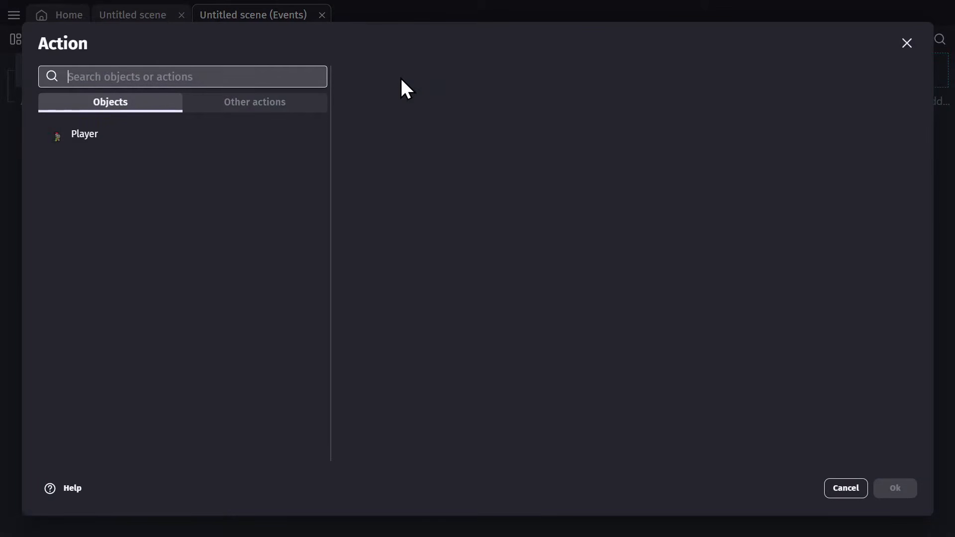
pyautogui.write('с')
pyautogui.press('BackSpace')
pyautogui.write('center')
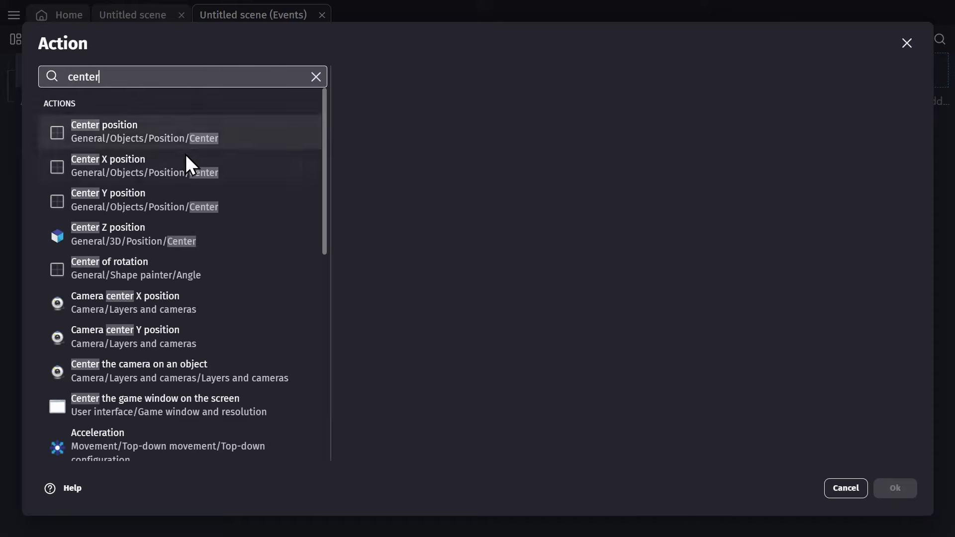
pyautogui.click(175, 369)
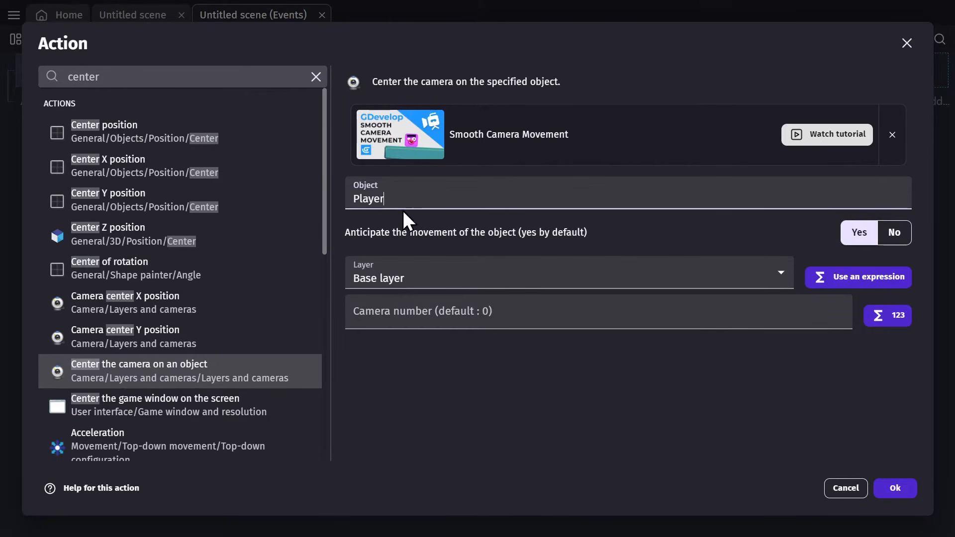
pyautogui.click(880, 492)
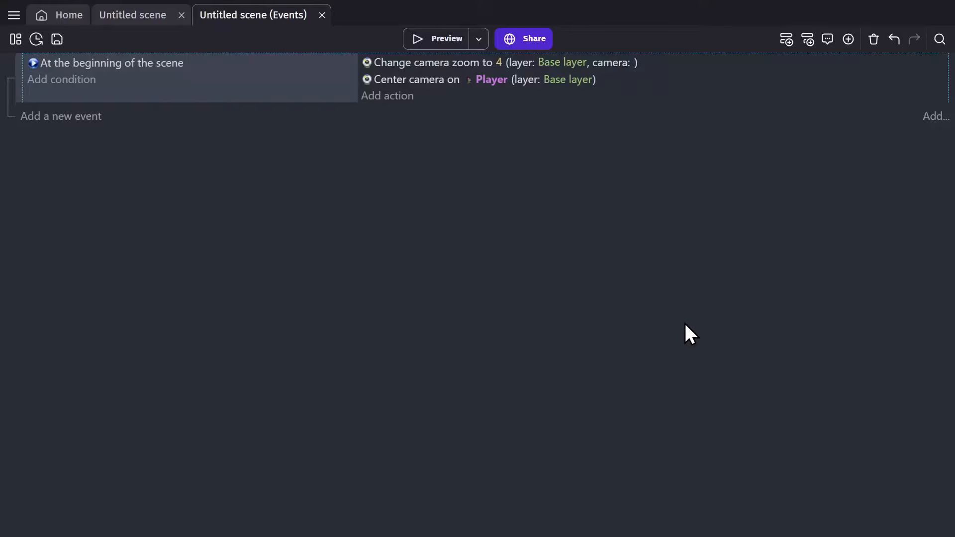
pyautogui.click(420, 38)
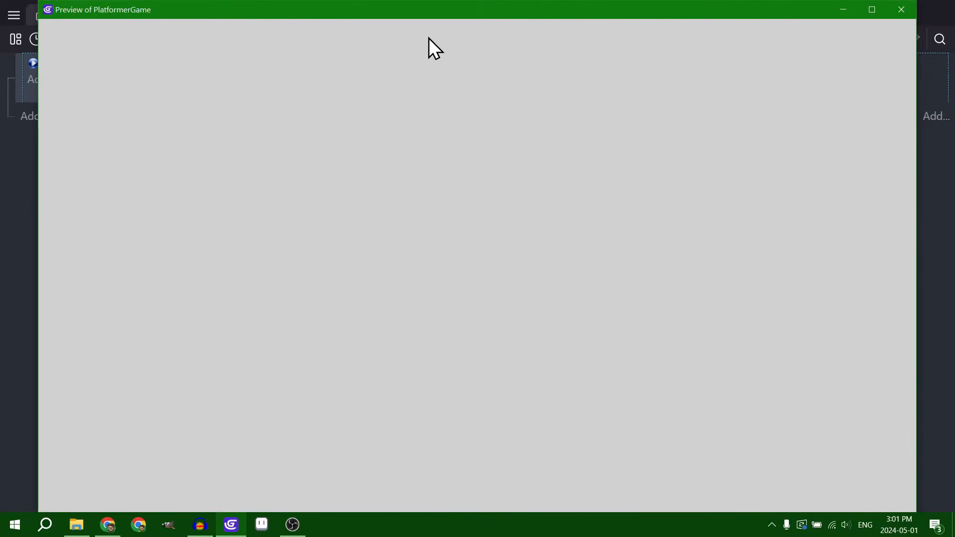
pyautogui.hotkey('alt', 'F4')
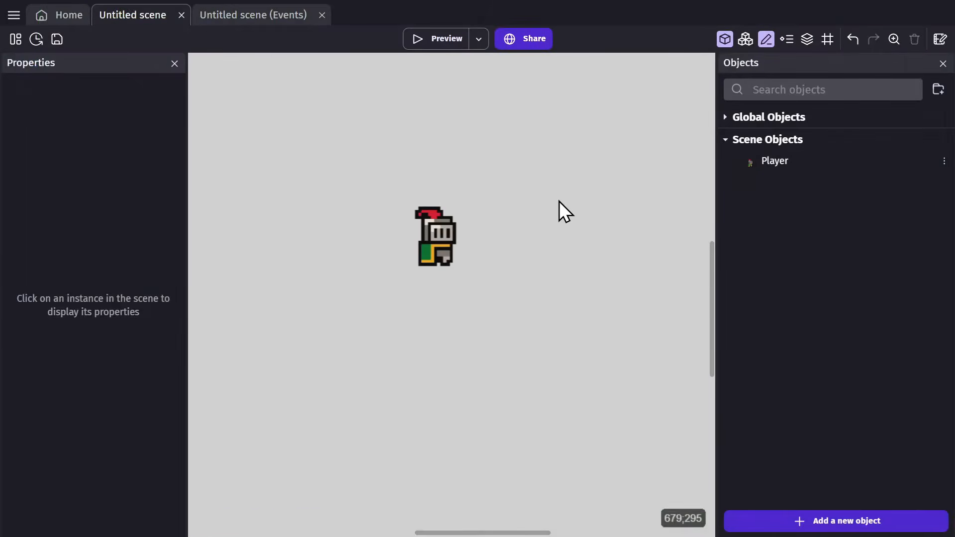
# Step: Show the scene editor's grid and set it up with 16-pixel cells
pyautogui.click(827, 38)
pyautogui.click(852, 76)
pyautogui.click(827, 39)
pyautogui.click(866, 100)
pyautogui.click(568, 221)
pyautogui.click(644, 356)
# Step: Create a tiled sprite object using the image Platform_Dirt1.png, copying the file into the project folder
pyautogui.click(820, 522)
pyautogui.click(341, 160)
pyautogui.click(277, 181)
pyautogui.click(285, 213)
pyautogui.keyDown('ctrl'); pyautogui.scroll(2, 556, 198); pyautogui.keyUp('ctrl')
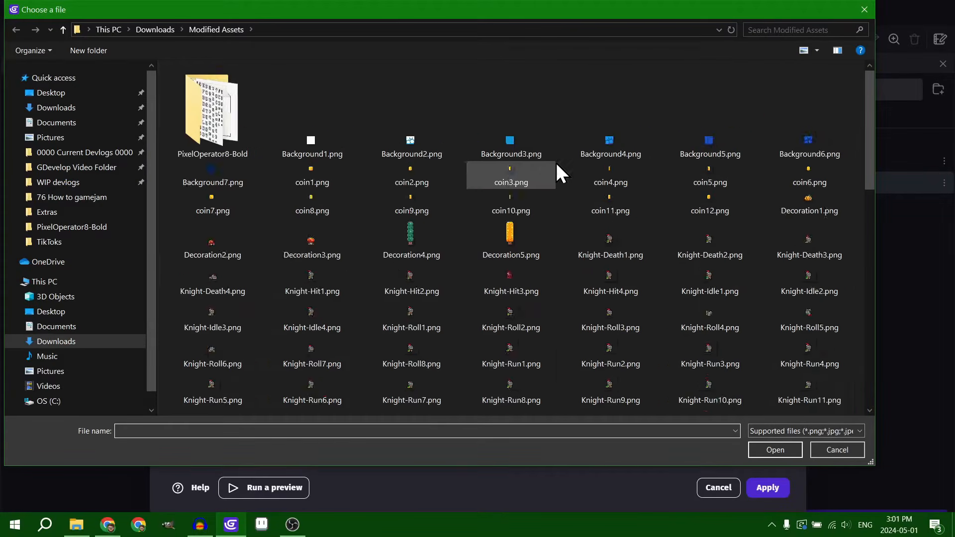
pyautogui.scroll(-5, 547, 179)
pyautogui.doubleClick(520, 199)
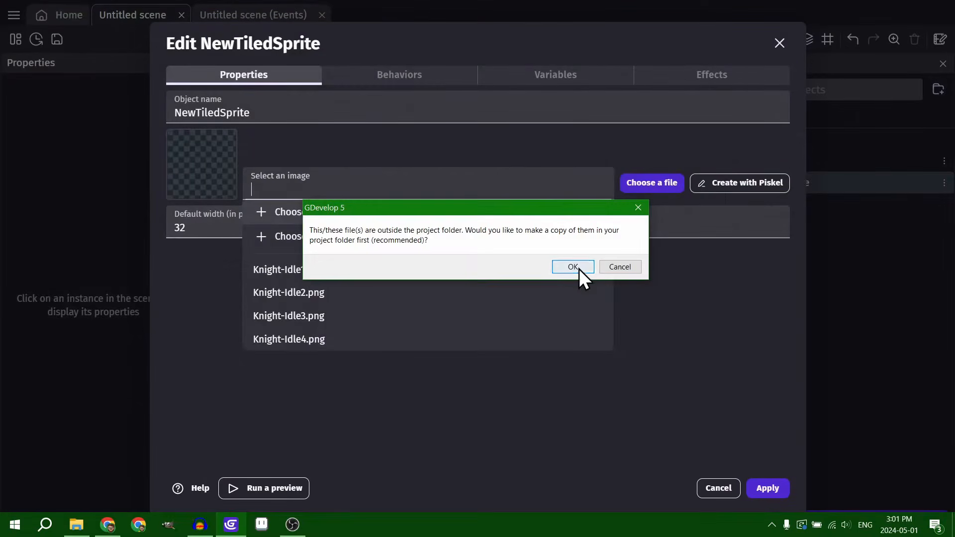
pyautogui.click(577, 267)
# Step: Set the tiled sprite's default width and default height to 16 pixels
pyautogui.click(308, 219)
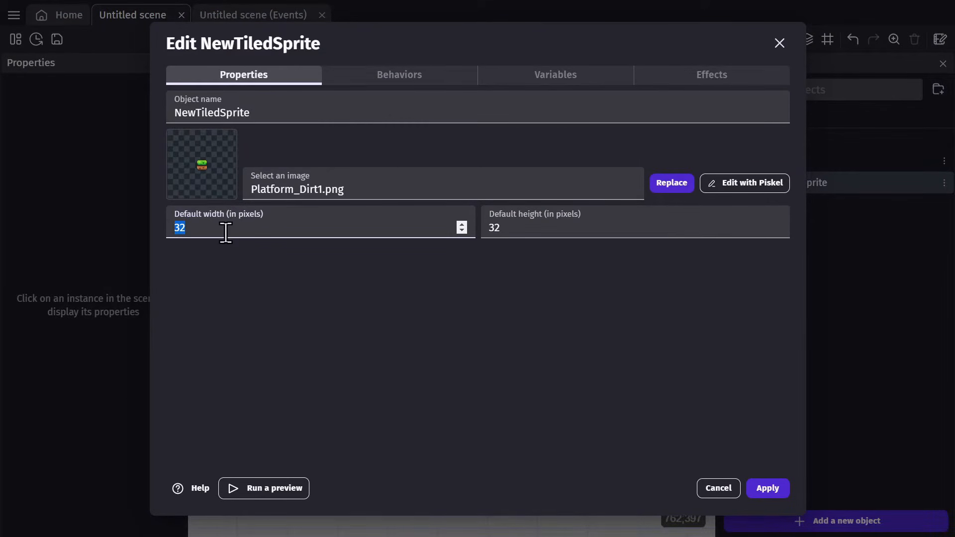
pyautogui.write('16')
pyautogui.press('Tab')
pyautogui.write('16')
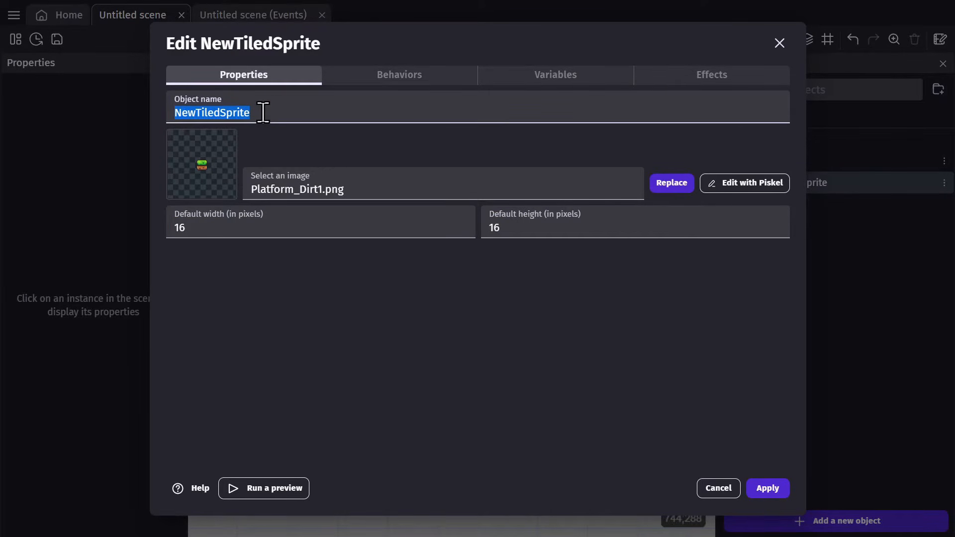
# Step: Rename the tiled sprite object as Platform_Dirt and apply the object's changes
pyautogui.write('Platform_Dirt')
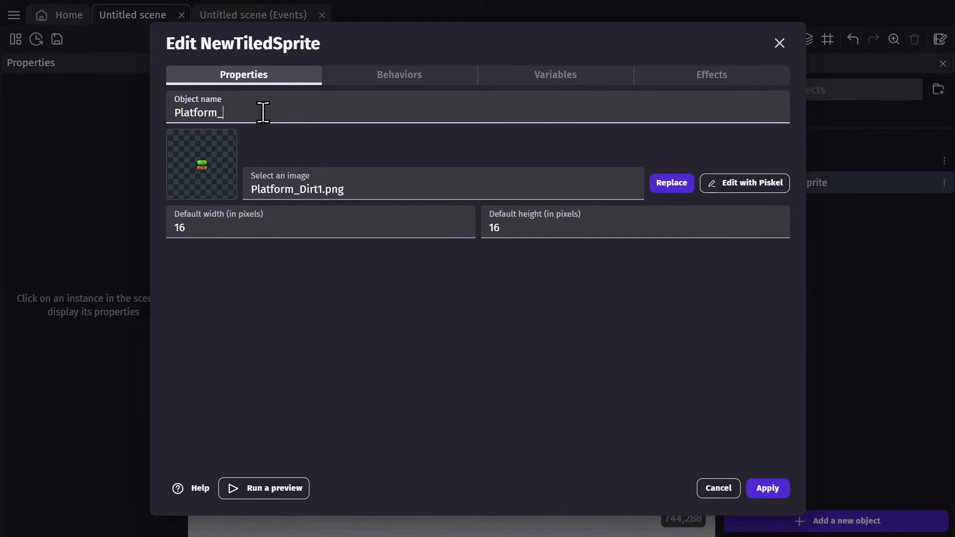
pyautogui.press('BackSpace')
pyautogui.press('BackSpace')
pyautogui.press('BackSpace')
pyautogui.write('irt')
pyautogui.click(767, 488)
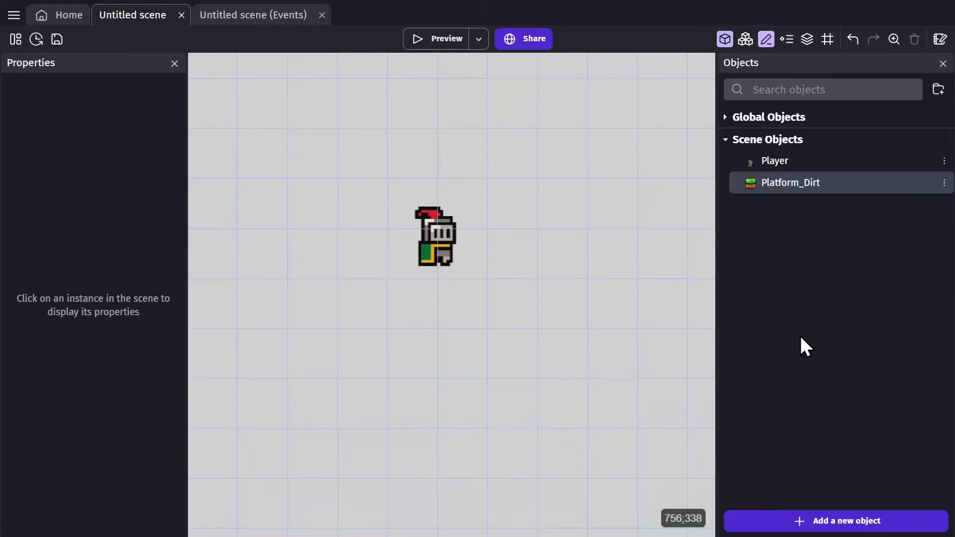
# Step: Place a Platform_Dirt instance at X 608, Y 320, just below and beside the player
pyautogui.moveTo(772, 183); pyautogui.dragTo(381, 316)
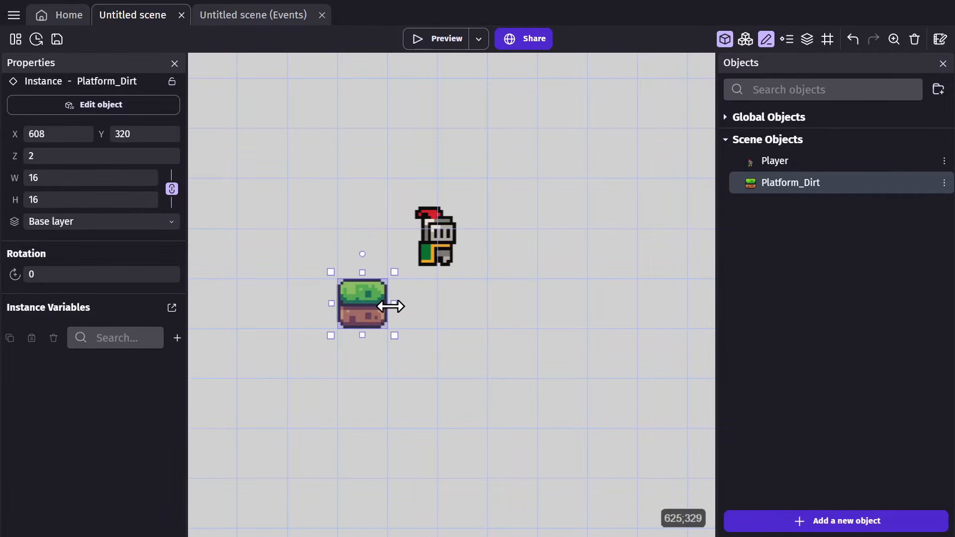
pyautogui.click(438, 237)
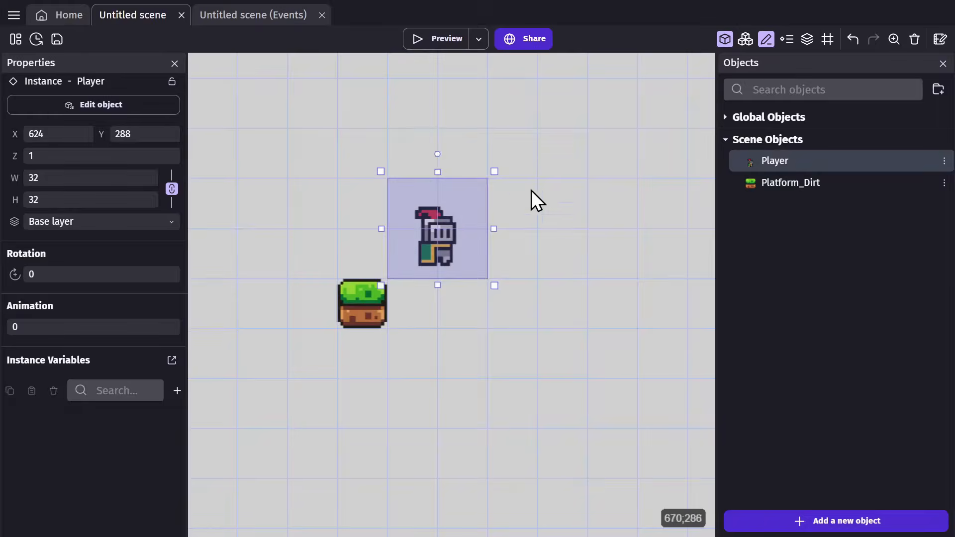
pyautogui.moveTo(374, 288); pyautogui.dragTo(388, 274)
# Step: Stretch the Platform_Dirt instance in both directions beneath the player to a width of 144 pixels
pyautogui.click(378, 322)
pyautogui.moveTo(393, 305); pyautogui.dragTo(686, 309)
pyautogui.moveTo(331, 303); pyautogui.dragTo(230, 304)
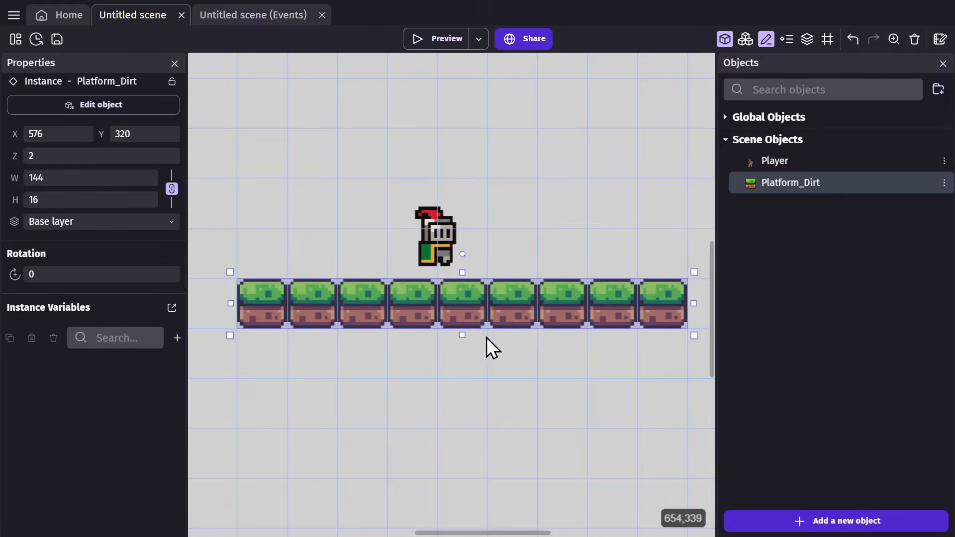
pyautogui.moveTo(462, 335)
pyautogui.mouseDown()
pyautogui.moveTo(463, 422)
pyautogui.moveTo(464, 354)
pyautogui.mouseUp()
pyautogui.click(446, 362)
# Step: Add the Platform behavior to the Platform_Dirt object and apply the changes
pyautogui.doubleClick(449, 319)
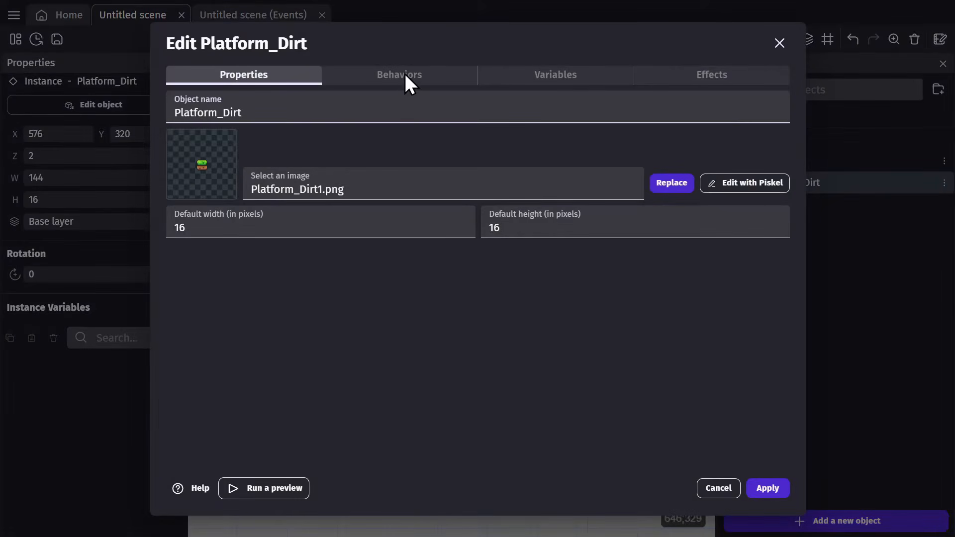
pyautogui.click(404, 75)
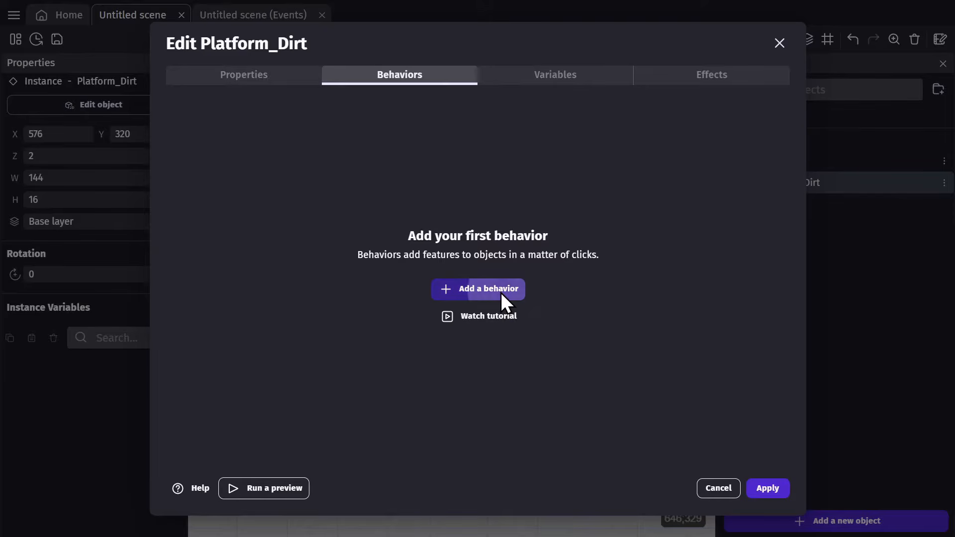
pyautogui.click(500, 293)
pyautogui.click(446, 109)
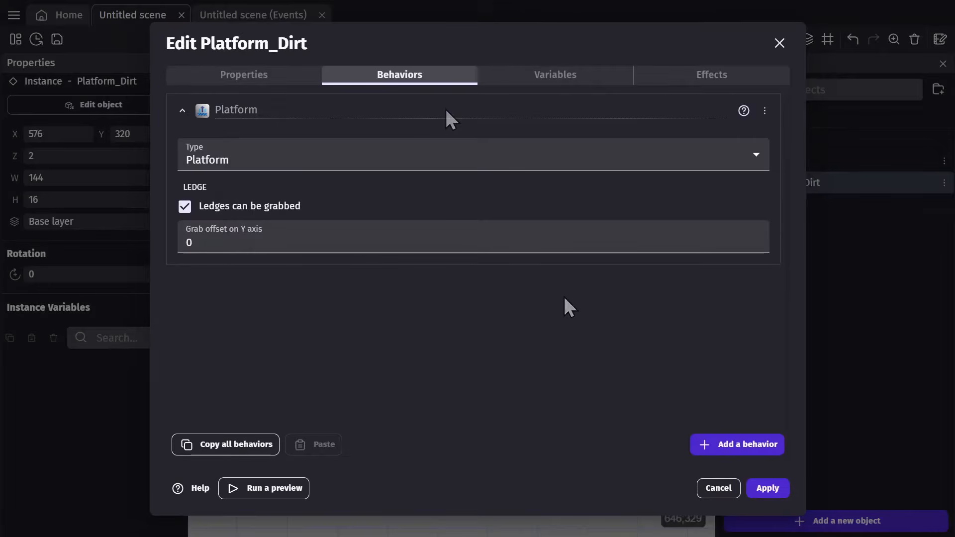
pyautogui.click(761, 491)
# Step: Preview the game and test walking the player left along the dirt platform
pyautogui.click(572, 445)
pyautogui.click(431, 231)
pyautogui.moveTo(440, 208)
pyautogui.mouseDown()
pyautogui.moveTo(477, 217)
pyautogui.moveTo(437, 208)
pyautogui.mouseUp()
pyautogui.click(512, 321)
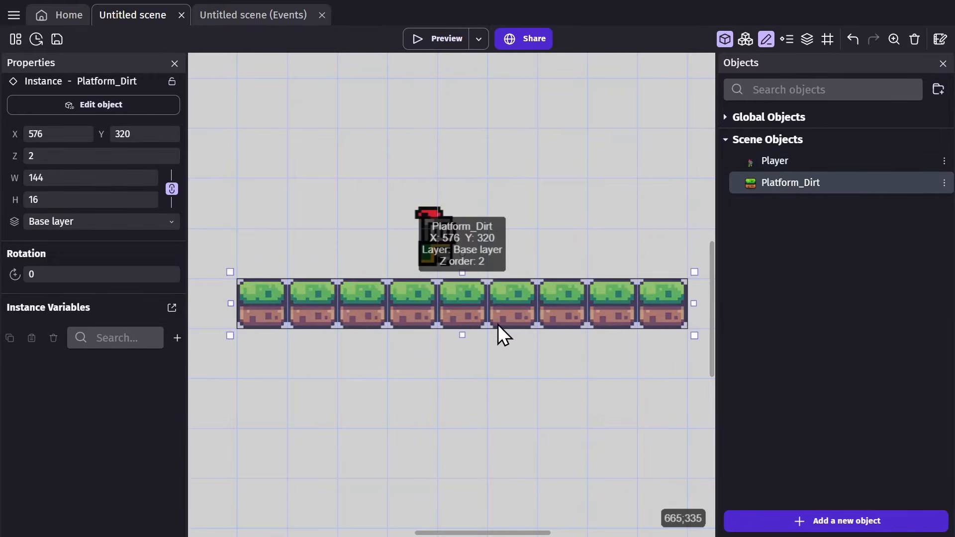
pyautogui.click(441, 38)
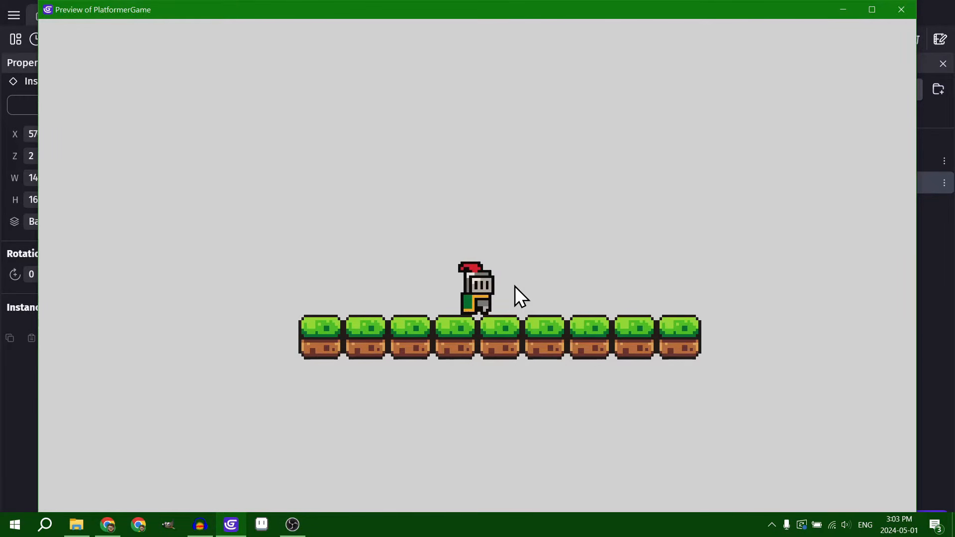
pyautogui.press('Left')
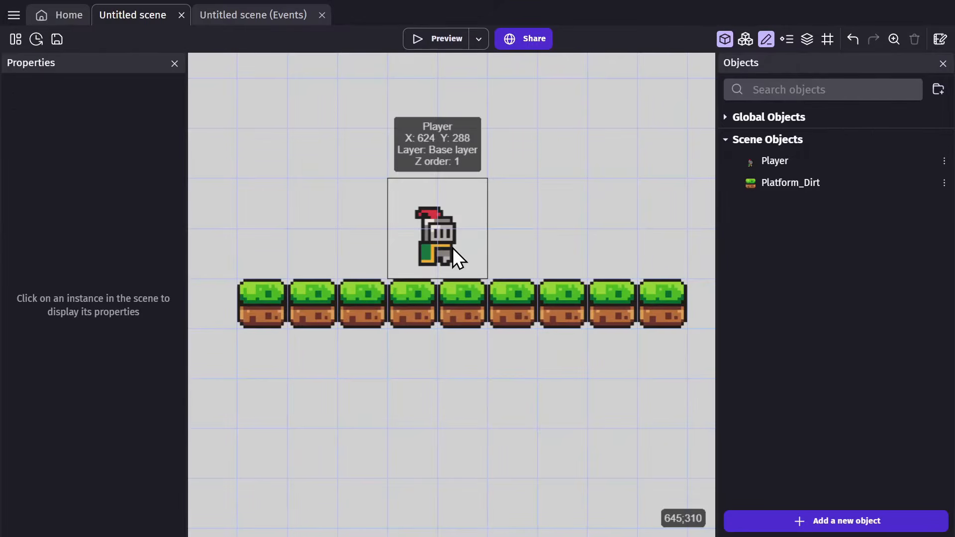
# Step: Set the Player's platformer behavior to jump speed 200, maximum falling speed 300 and gravity 300
pyautogui.doubleClick(452, 247)
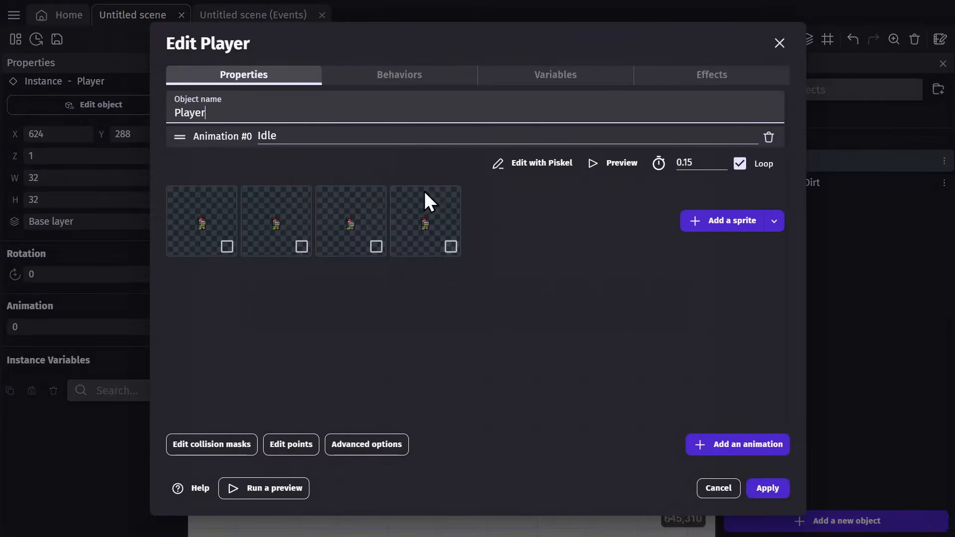
pyautogui.click(411, 75)
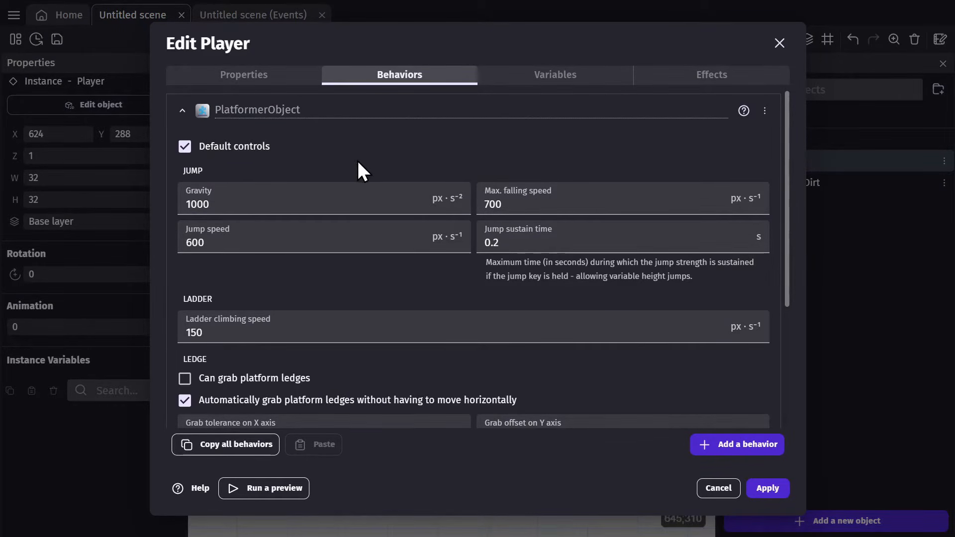
pyautogui.doubleClick(300, 239)
pyautogui.write('200')
pyautogui.doubleClick(550, 202)
pyautogui.write('300')
pyautogui.doubleClick(356, 202)
pyautogui.write('300')
# Step: Disable automatic ledge grabbing for the player and set walking acceleration to 250 and maximum speed to 100
pyautogui.scroll(-3, 317, 220)
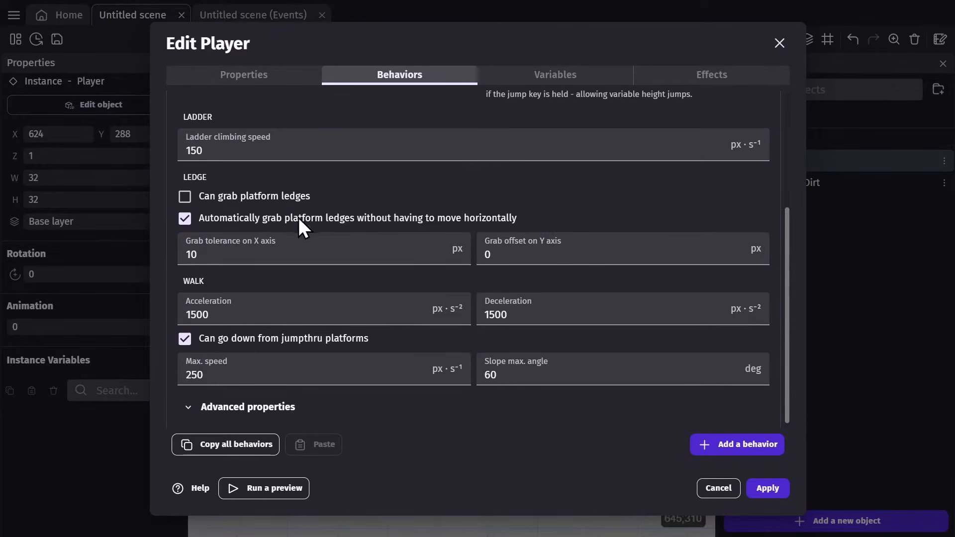
pyautogui.click(184, 218)
pyautogui.doubleClick(254, 315)
pyautogui.write('250')
pyautogui.doubleClick(556, 312)
pyautogui.doubleClick(294, 380)
pyautogui.write('100')
# Step: Preview the game and test walking the player to the right with the adjusted movement settings
pyautogui.scroll(-1, 646, 393)
pyautogui.click(433, 38)
pyautogui.press('Right')
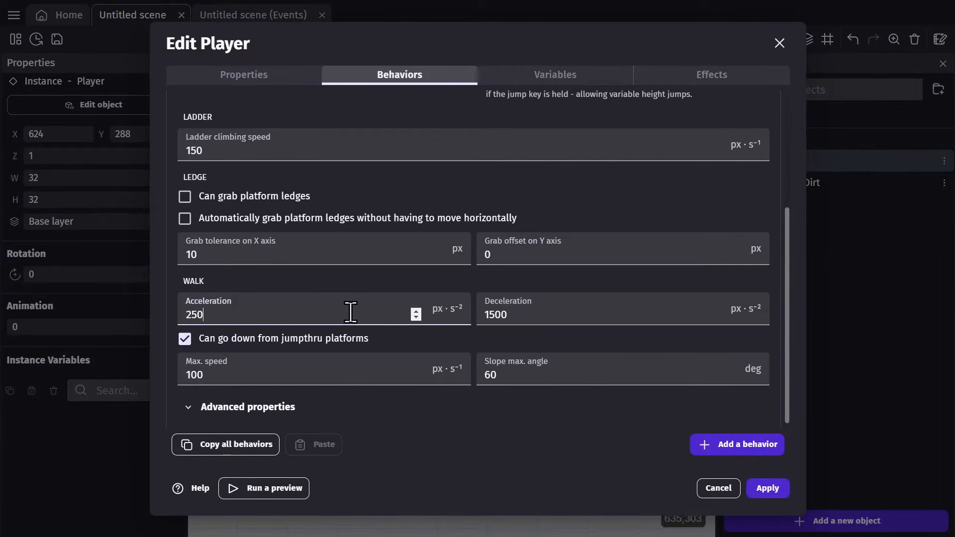
# Step: Set the player's walking acceleration to 500 and test a jump in the game preview
pyautogui.doubleClick(243, 318)
pyautogui.write('500')
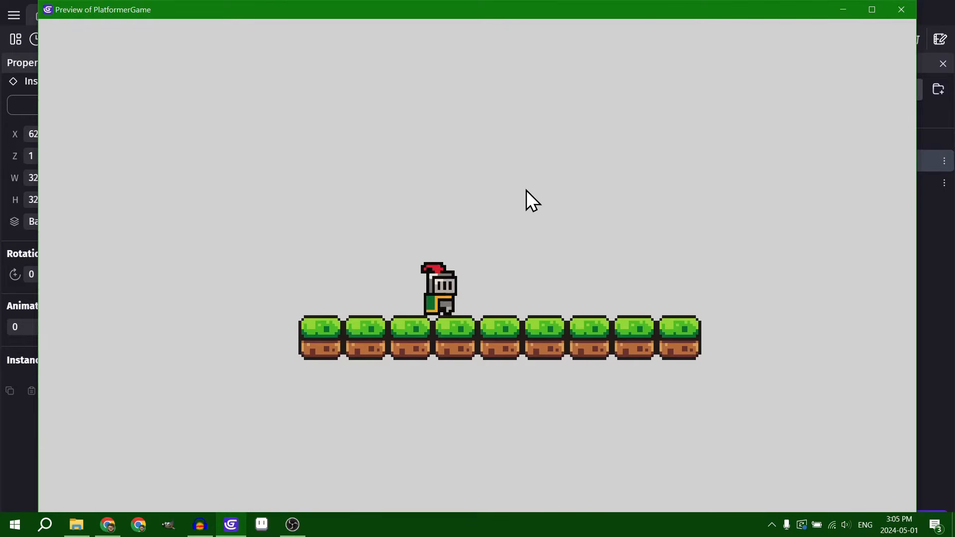
pyautogui.press('space')
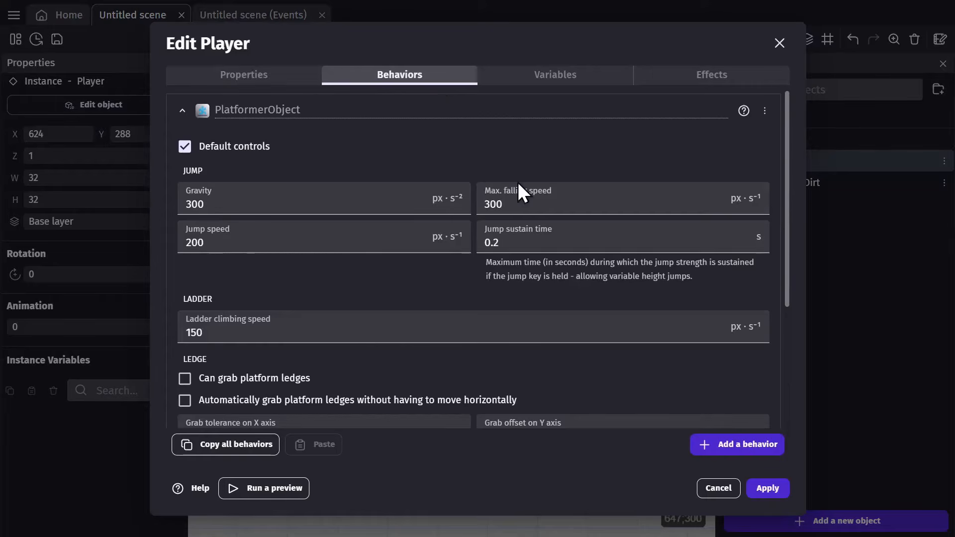
# Step: Set the player's maximum falling speed to 400, jump speed to 100 and jump sustain time to 0.1 s
pyautogui.doubleClick(497, 204)
pyautogui.write('400')
pyautogui.doubleClick(300, 234)
pyautogui.write('100')
pyautogui.doubleClick(707, 238)
pyautogui.write('0.1')
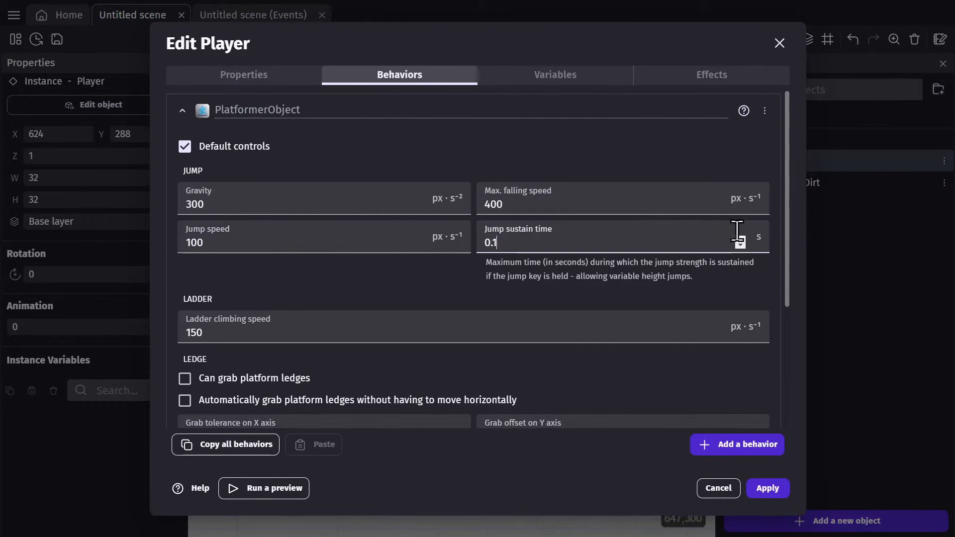
# Step: Set the player's maximum walking speed to 150 and test walking to the right in a game preview
pyautogui.scroll(-4, 784, 373)
pyautogui.doubleClick(304, 365)
pyautogui.write('150')
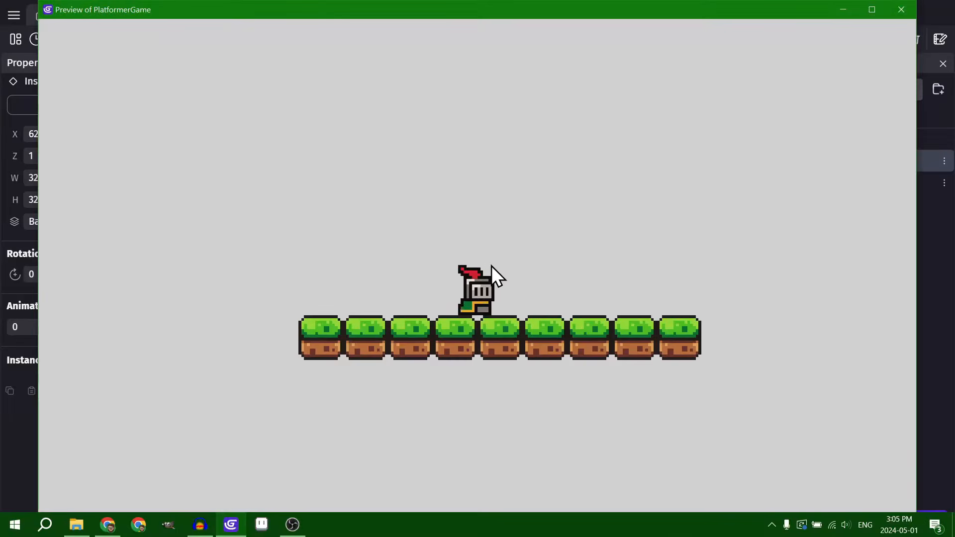
pyautogui.press('Right')
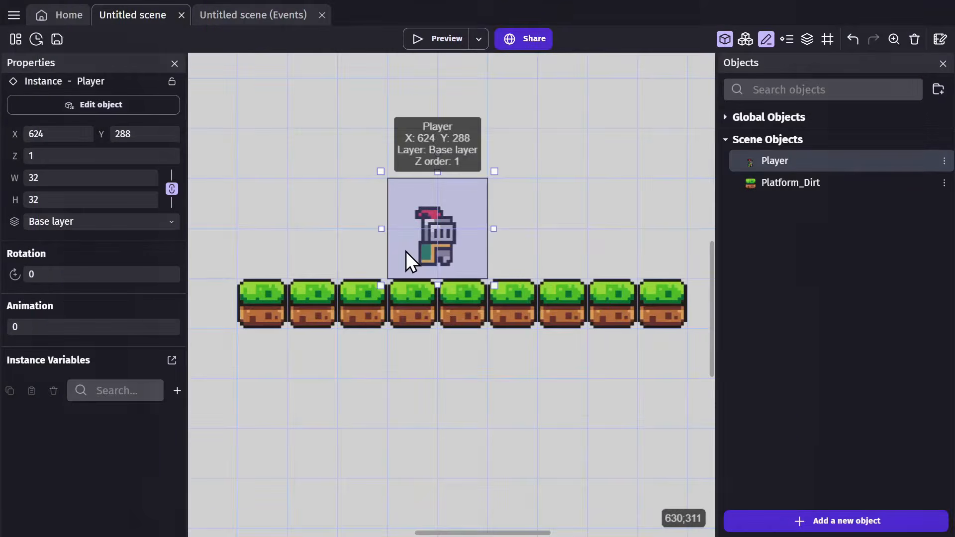
# Step: Set the player's maximum walking speed to 100, adjust the walking acceleration, and test walking to the right in a preview
pyautogui.doubleClick(405, 252)
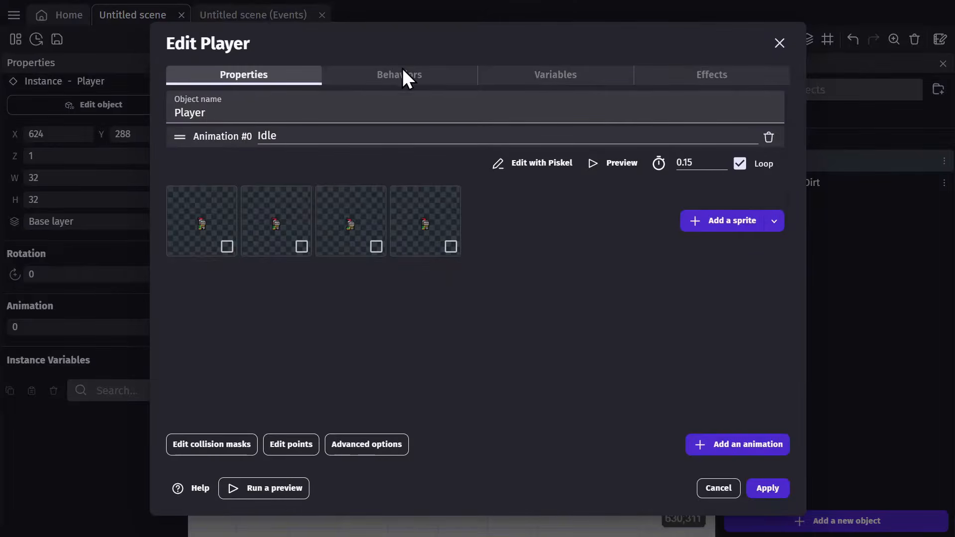
pyautogui.click(402, 74)
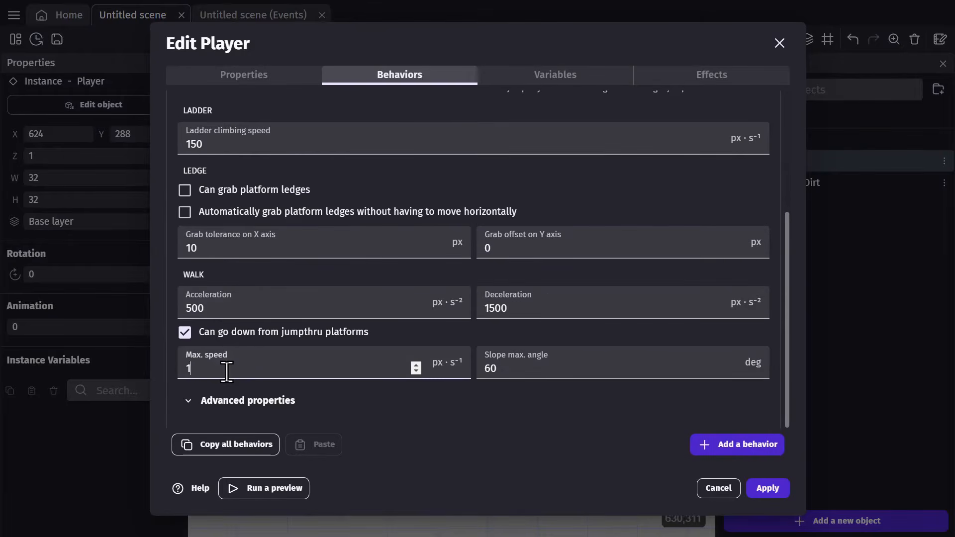
pyautogui.write('00')
pyautogui.doubleClick(241, 305)
pyautogui.write('4')
pyautogui.click(447, 38)
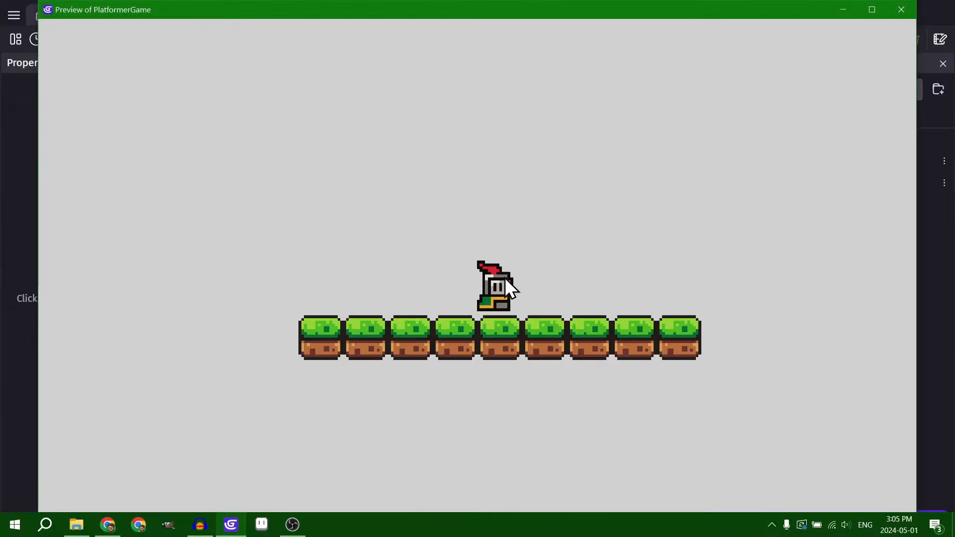
pyautogui.press('Right')
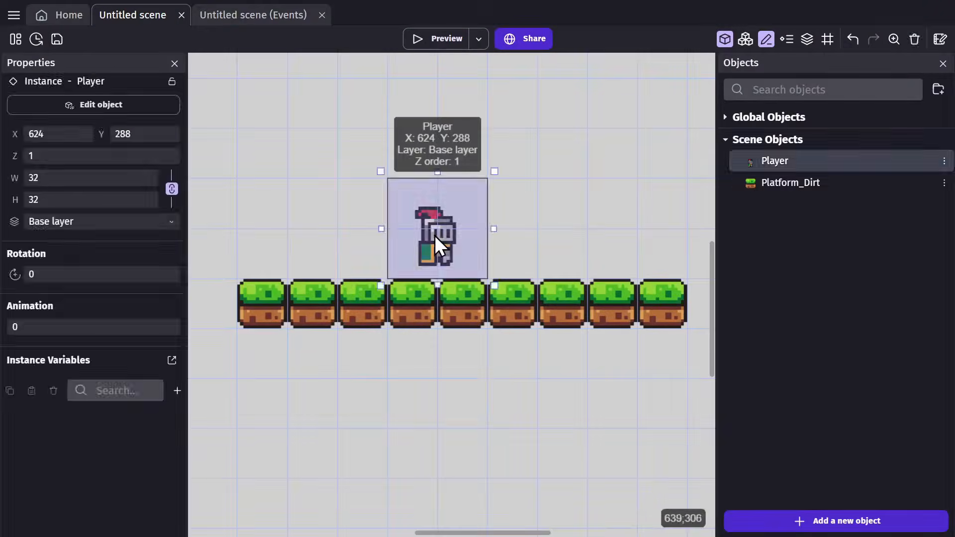
# Step: Set the player's jump speed to 150 and jump sustain time to 0.15 s, and apply the changes
pyautogui.doubleClick(436, 249)
pyautogui.scroll(2, 381, 261)
pyautogui.doubleClick(235, 239)
pyautogui.write('150')
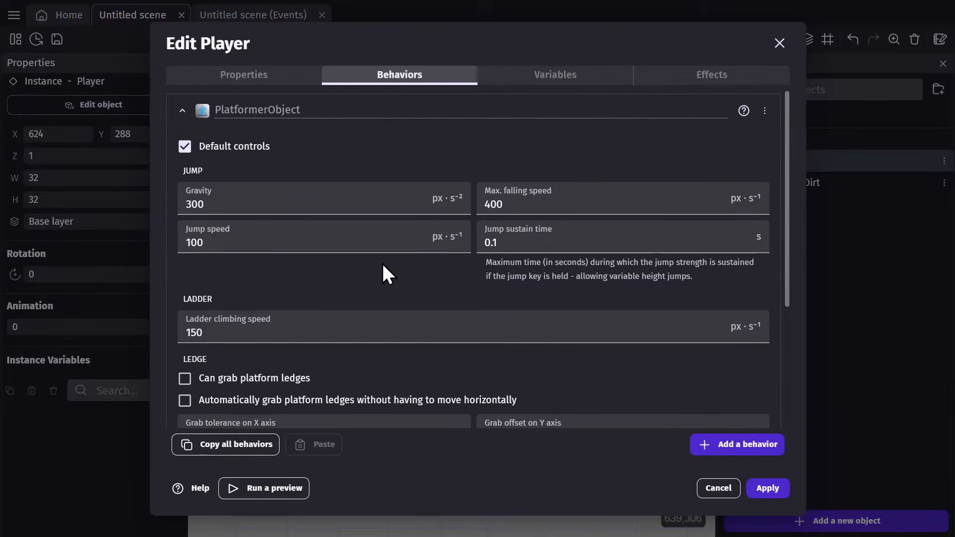
pyautogui.doubleClick(486, 241)
pyautogui.write('0.15')
pyautogui.click(766, 488)
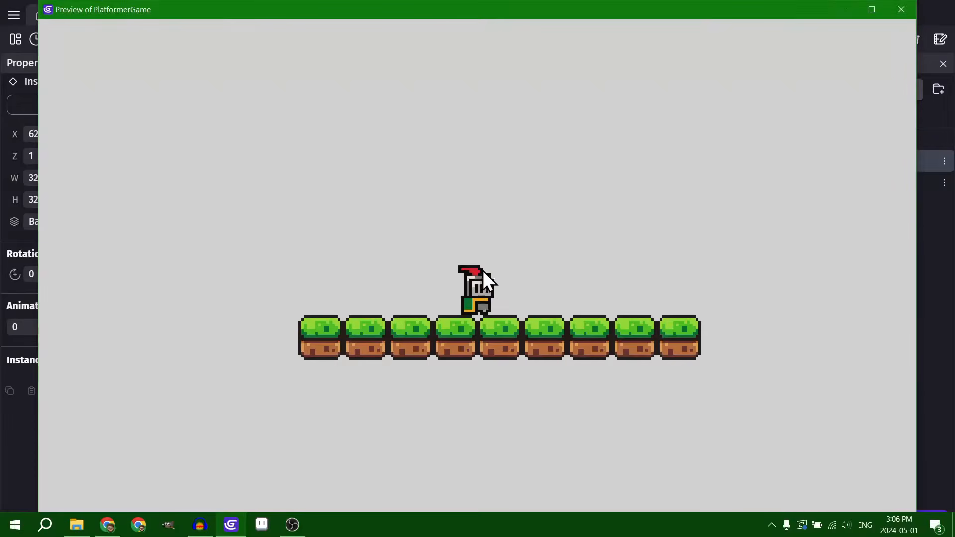
# Step: Test walking in both directions and jumping with the player in the game preview
pyautogui.press('Right')
pyautogui.press('Left')
pyautogui.press('space')
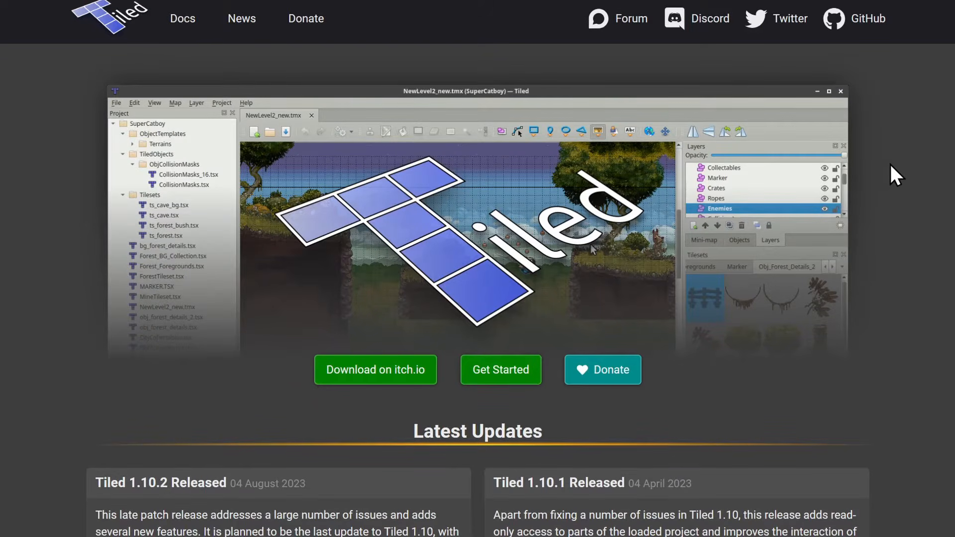
pyautogui.scroll(-10, 890, 164)
pyautogui.scroll(3, 891, 169)
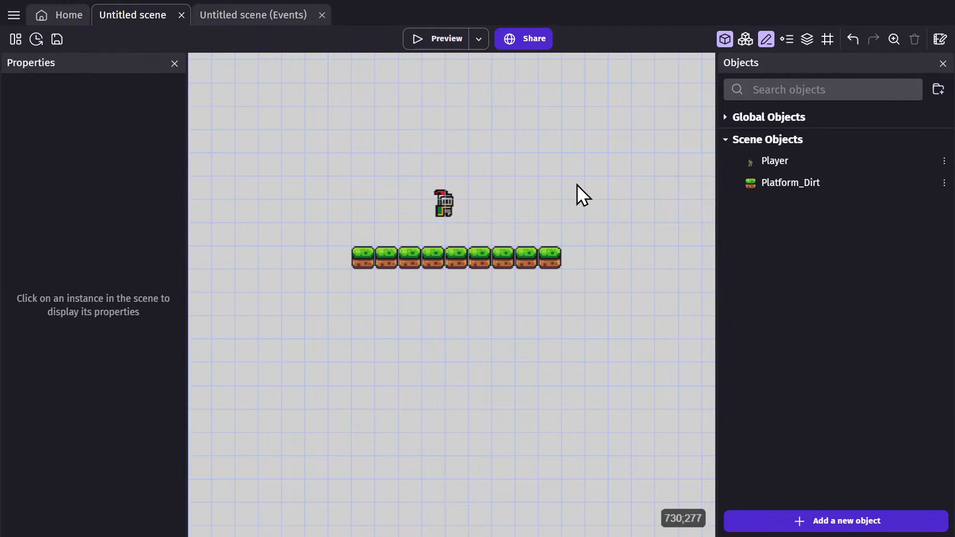
# Step: Duplicate the Platform_Dirt object in the scene's object list
pyautogui.click(457, 259)
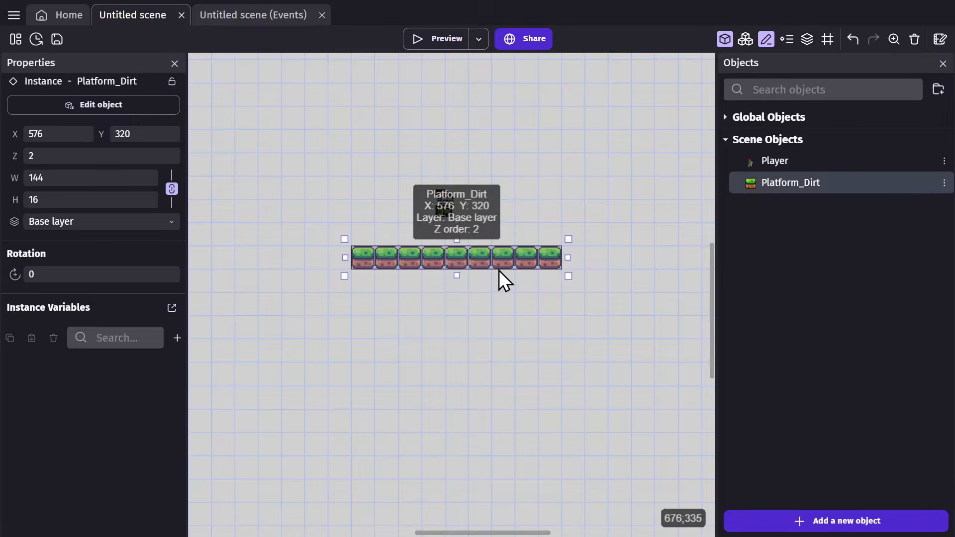
pyautogui.click(562, 271)
pyautogui.rightClick(760, 184)
pyautogui.click(802, 248)
# Step: Replace the Platform_Dirt2 object's image with Platform_Dirt2.png, copying the file into the project folder, and apply the change
pyautogui.doubleClick(807, 204)
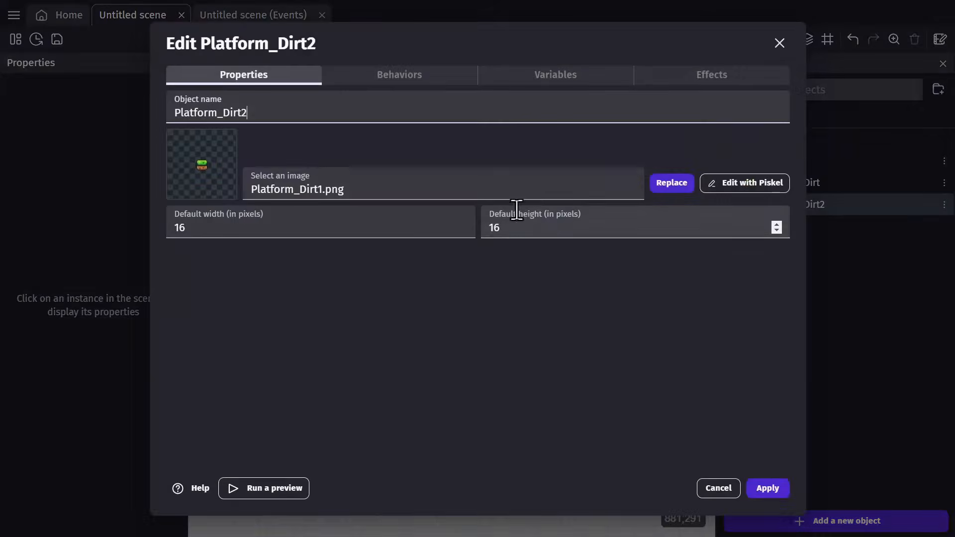
pyautogui.click(428, 189)
pyautogui.click(412, 214)
pyautogui.scroll(-11, 703, 222)
pyautogui.scroll(-6, 702, 222)
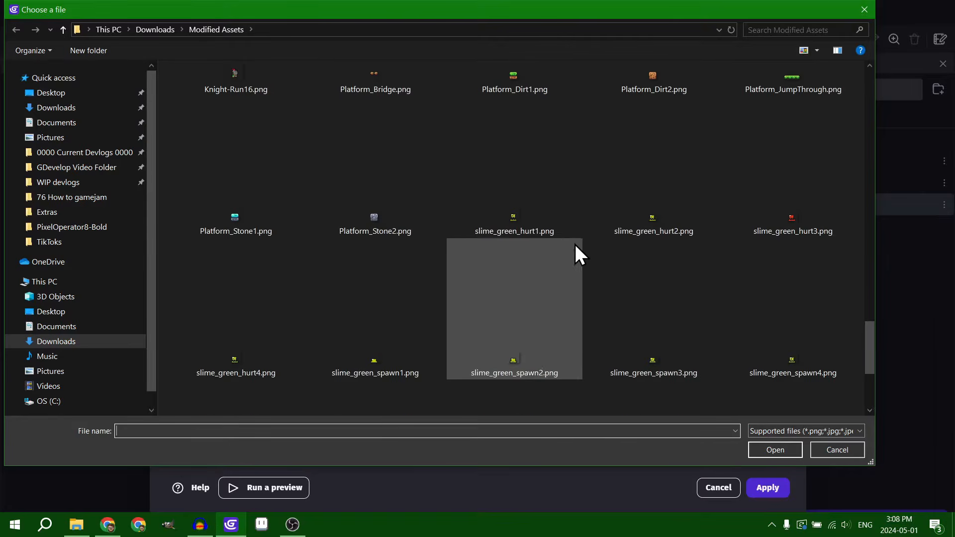
pyautogui.doubleClick(661, 83)
pyautogui.click(575, 265)
pyautogui.click(767, 487)
# Step: Duplicate the Platform_Dirt2 object and rename the copy Platform_Stone
pyautogui.rightClick(774, 209)
pyautogui.click(809, 269)
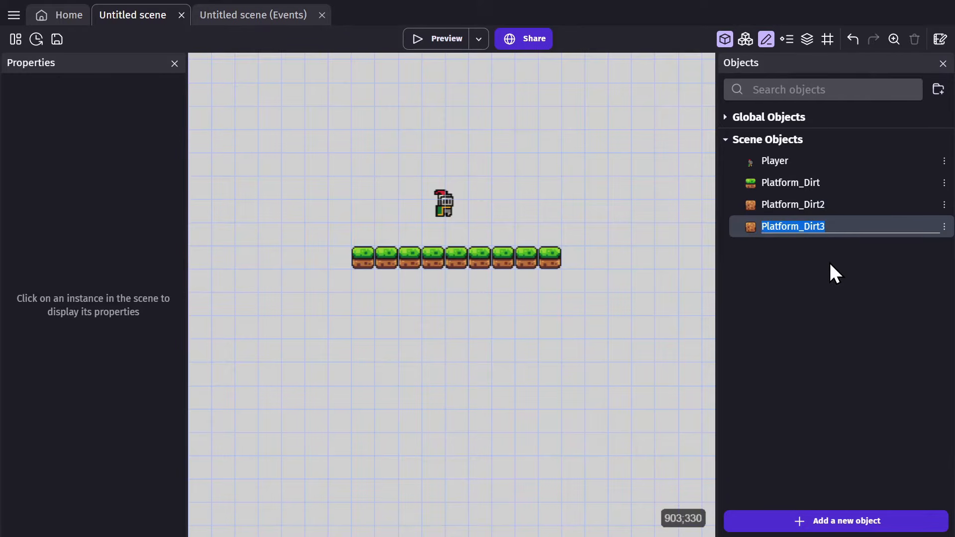
pyautogui.click(829, 226)
pyautogui.press('BackSpace')
pyautogui.press('BackSpace')
pyautogui.press('BackSpace')
pyautogui.press('BackSpace')
pyautogui.press('BackSpace')
pyautogui.write('Stone')
pyautogui.press('Return')
# Step: Duplicate Platform_Stone, and set the original Platform_Stone object's image to Platform_Stone1.png
pyautogui.rightClick(775, 230)
pyautogui.click(808, 291)
pyautogui.doubleClick(819, 231)
pyautogui.click(277, 191)
pyautogui.click(283, 213)
pyautogui.scroll(-12, 497, 229)
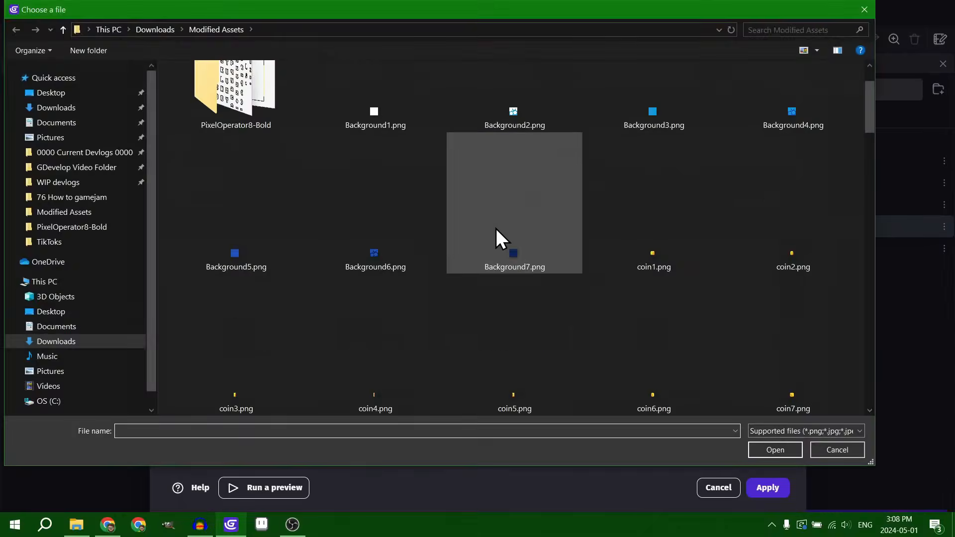
pyautogui.scroll(-5, 511, 232)
pyautogui.doubleClick(241, 249)
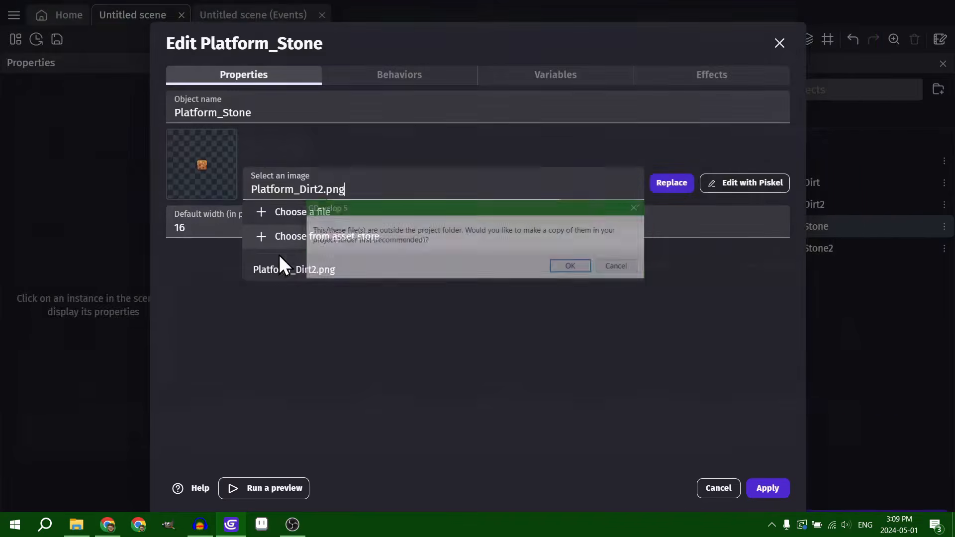
pyautogui.click(768, 488)
# Step: Set the Platform_Stone2 object's image to Platform_Stone2.png, copying the file into the project folder
pyautogui.doubleClick(818, 248)
pyautogui.click(479, 187)
pyautogui.click(273, 212)
pyautogui.scroll(-5, 425, 237)
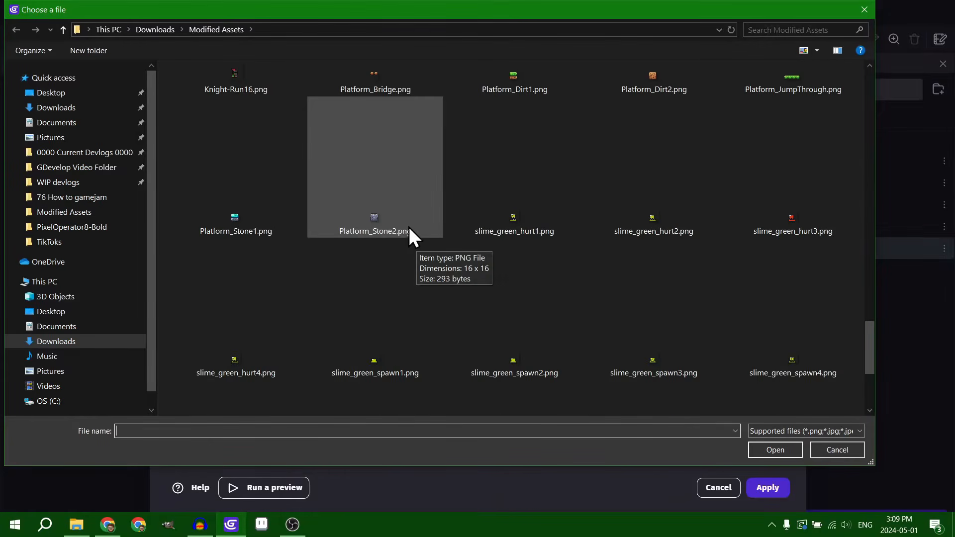
pyautogui.doubleClick(410, 233)
pyautogui.click(573, 267)
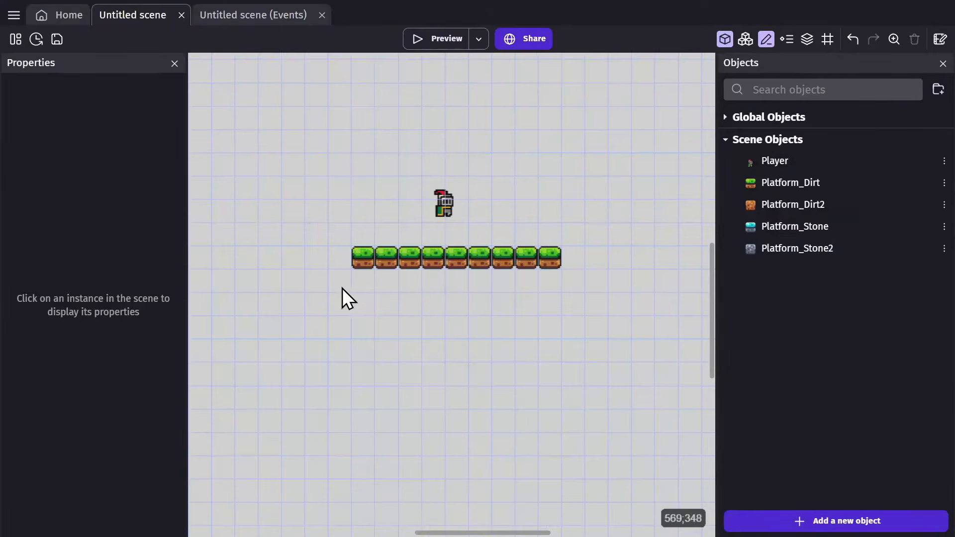
# Step: Place two rows of Platform_Dirt2 beneath the grass platform, and build a five-tile-wide Platform_Stone platform with two Platform_Stone2 rows to its right
pyautogui.moveTo(793, 204); pyautogui.dragTo(359, 281)
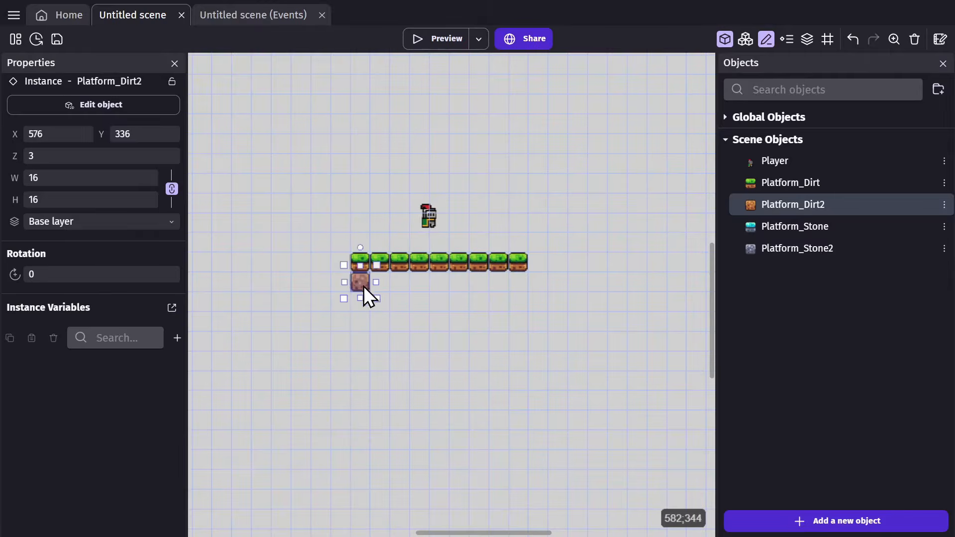
pyautogui.moveTo(794, 226); pyautogui.dragTo(505, 253)
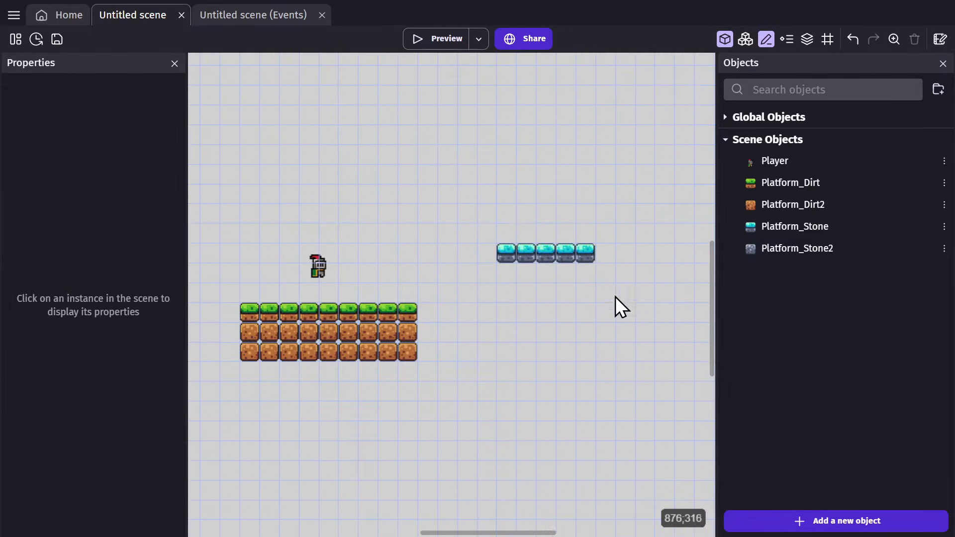
pyautogui.moveTo(796, 248); pyautogui.dragTo(513, 286)
pyautogui.moveTo(584, 341); pyautogui.dragTo(515, 254)
pyautogui.moveTo(515, 254); pyautogui.dragTo(516, 275)
# Step: Build a raised two-tile-wide ledge at the grass platform's right end, using Platform_Dirt2 fill topped with Platform_Dirt
pyautogui.click(458, 290)
pyautogui.click(399, 312)
pyautogui.moveTo(424, 312); pyautogui.dragTo(384, 312)
pyautogui.click(450, 277)
pyautogui.moveTo(797, 204); pyautogui.dragTo(392, 309)
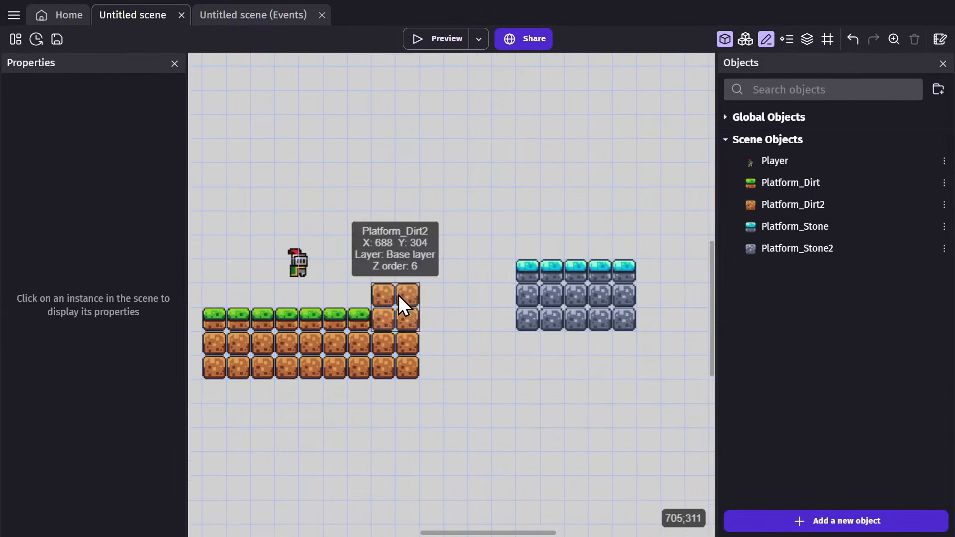
pyautogui.click(242, 320)
pyautogui.moveTo(790, 183); pyautogui.dragTo(415, 294)
# Step: Extend the stone platform rightward with copies of its top and fill, five tiles wide and raised one tile
pyautogui.click(541, 263)
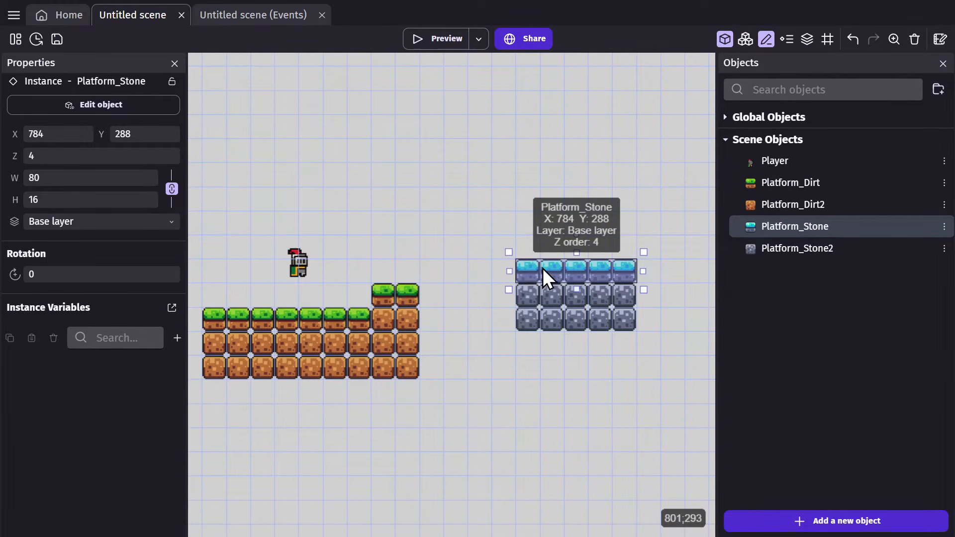
pyautogui.keyDown('ctrl'); pyautogui.moveTo(562, 270); pyautogui.dragTo(594, 232); pyautogui.keyUp('ctrl')
pyautogui.moveTo(594, 232); pyautogui.dragTo(504, 214, button='middle')
pyautogui.keyDown('ctrl'); pyautogui.moveTo(460, 286); pyautogui.dragTo(582, 264); pyautogui.keyUp('ctrl')
pyautogui.moveTo(608, 294); pyautogui.dragTo(608, 318)
pyautogui.click(567, 337)
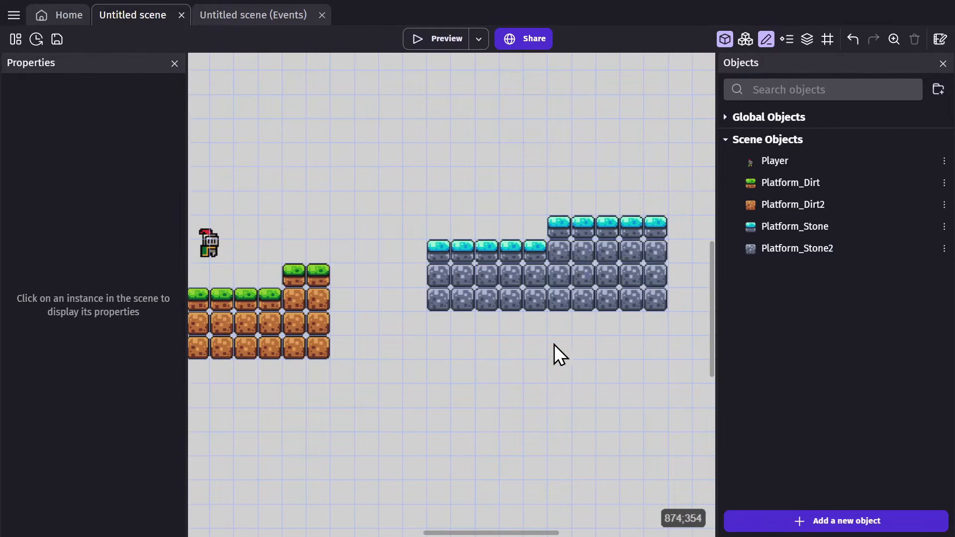
# Step: Copy the grass top and dirt fill into a seven-tile-wide floating platform above the gap between the dirt and stone platforms
pyautogui.moveTo(567, 337); pyautogui.dragTo(686, 344, button='middle')
pyautogui.scroll(-1, 416, 246)
pyautogui.keyDown('ctrl'); pyautogui.moveTo(437, 280); pyautogui.dragTo(481, 118); pyautogui.keyUp('ctrl')
pyautogui.keyDown('ctrl'); pyautogui.moveTo(331, 323); pyautogui.dragTo(424, 135); pyautogui.keyUp('ctrl')
pyautogui.click(563, 151)
pyautogui.click(537, 154)
pyautogui.moveTo(327, 154); pyautogui.dragTo(376, 154)
pyautogui.moveTo(476, 119); pyautogui.dragTo(522, 119)
pyautogui.moveTo(491, 120); pyautogui.dragTo(384, 117)
pyautogui.click(527, 219)
pyautogui.scroll(-3, 527, 219)
pyautogui.moveTo(526, 219); pyautogui.dragTo(460, 241, button='middle')
pyautogui.scroll(-3, 460, 240)
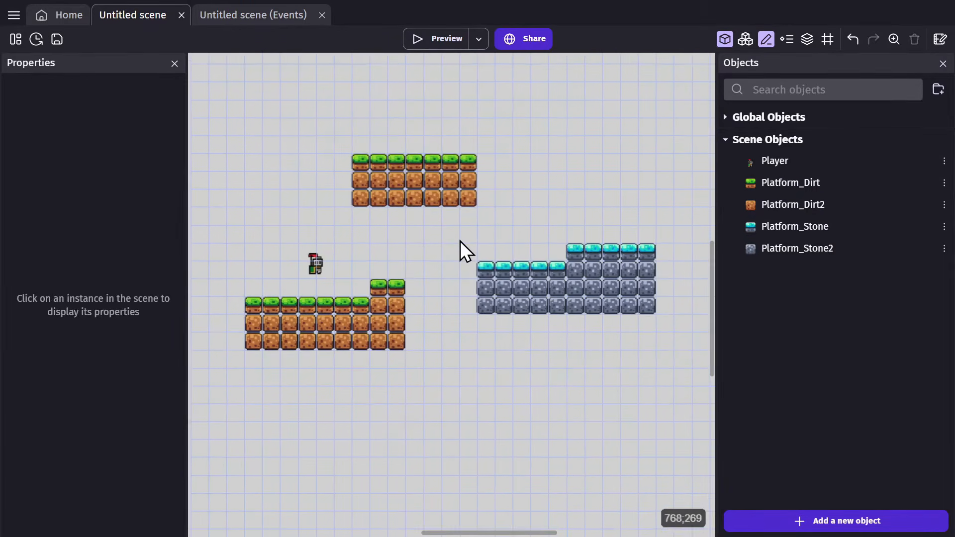
pyautogui.scroll(1, 461, 240)
# Step: Check the behavior settings carried over to the Platform_Dirt2 object
pyautogui.doubleClick(802, 210)
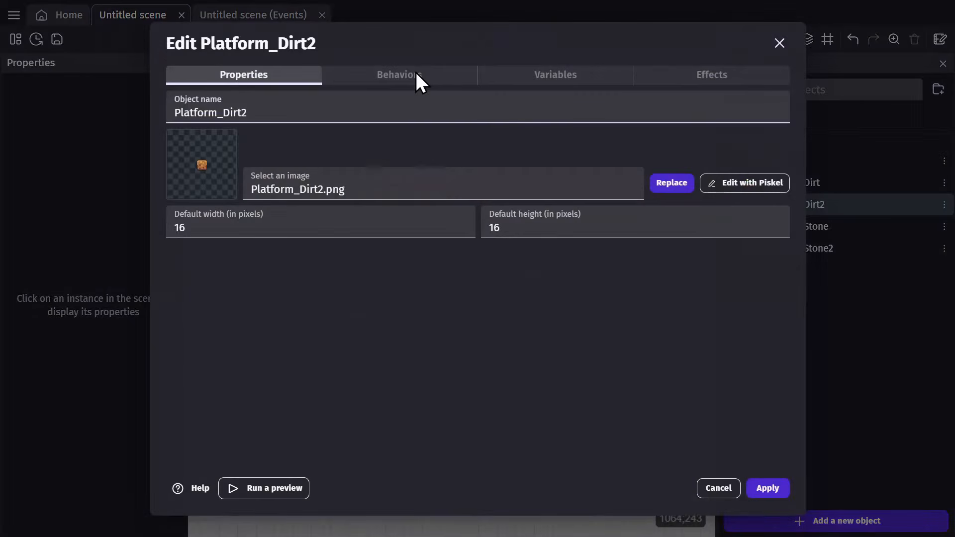
pyautogui.click(415, 73)
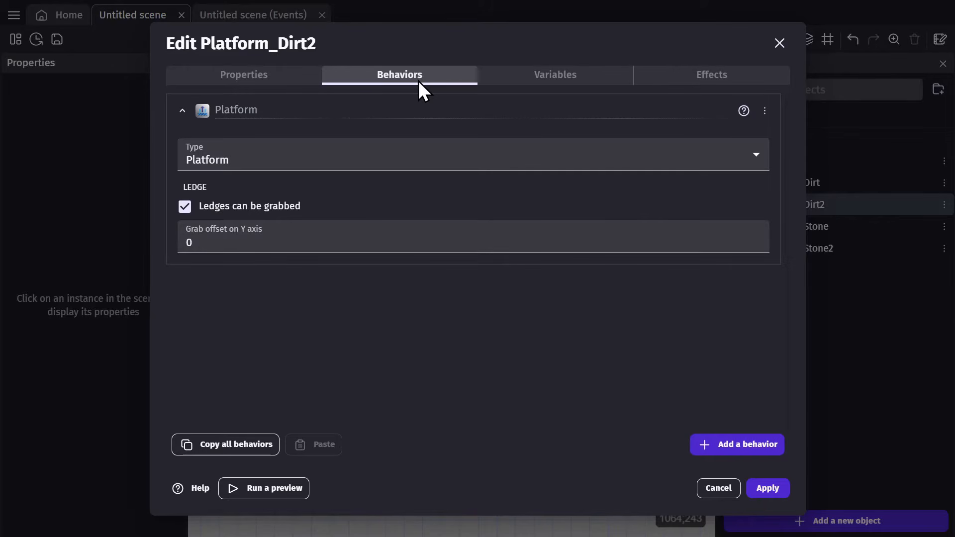
pyautogui.click(765, 489)
# Step: Duplicate the Platform_Stone2 object and rename the copy Platform_Bridge
pyautogui.rightClick(777, 251)
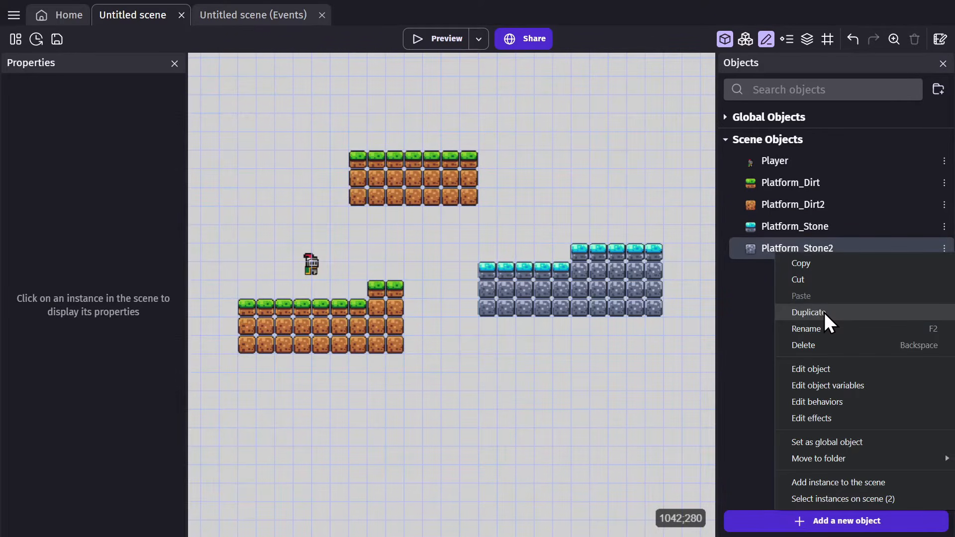
pyautogui.click(808, 312)
pyautogui.press('Return')
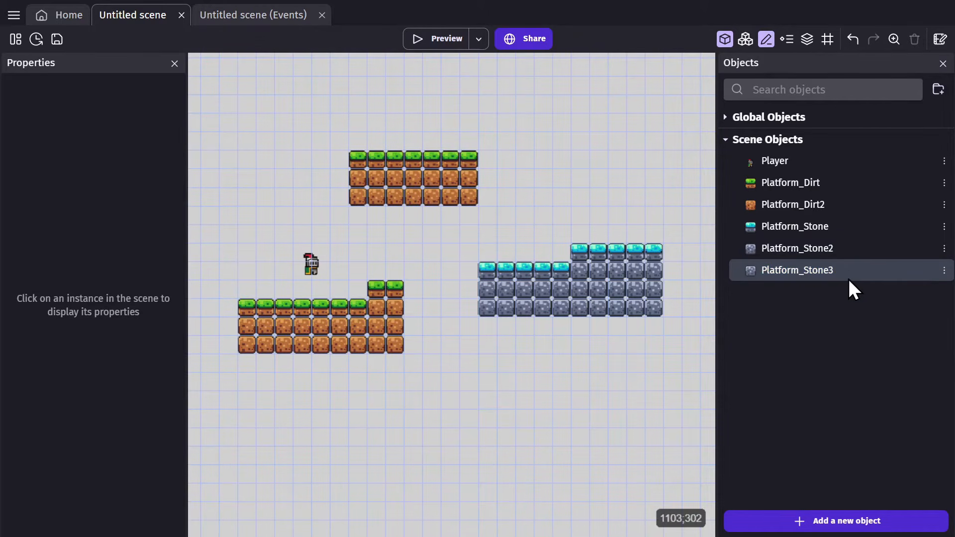
pyautogui.doubleClick(836, 271)
pyautogui.press('BackSpace')
pyautogui.press('BackSpace')
pyautogui.press('BackSpace')
pyautogui.press('BackSpace')
pyautogui.press('BackSpace')
pyautogui.press('BackSpace')
pyautogui.write('Bridge')
# Step: Set the bridge object's image to Platform_Bridge.png, copying the file into the project folder
pyautogui.click(405, 171)
pyautogui.scroll(-10, 638, 285)
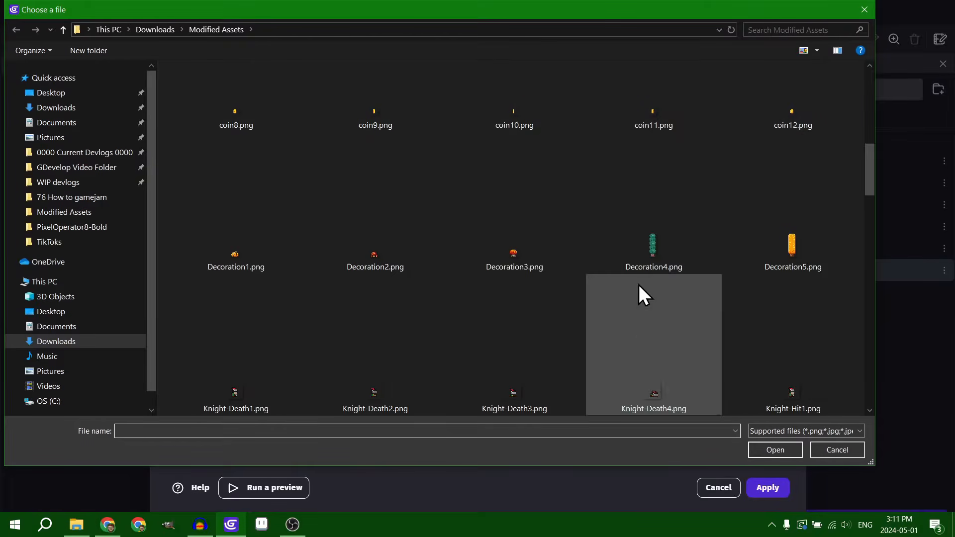
pyautogui.scroll(-5, 546, 276)
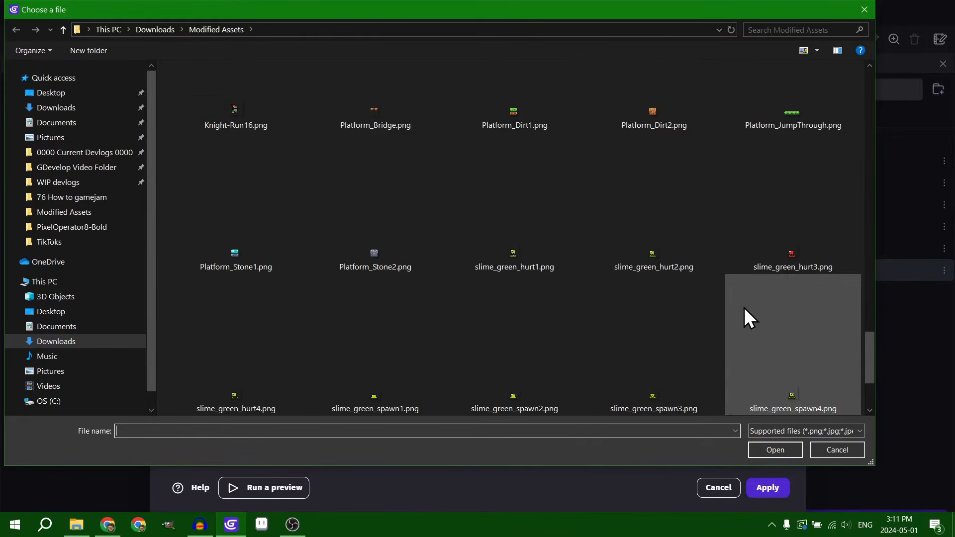
pyautogui.doubleClick(573, 268)
pyautogui.click(576, 269)
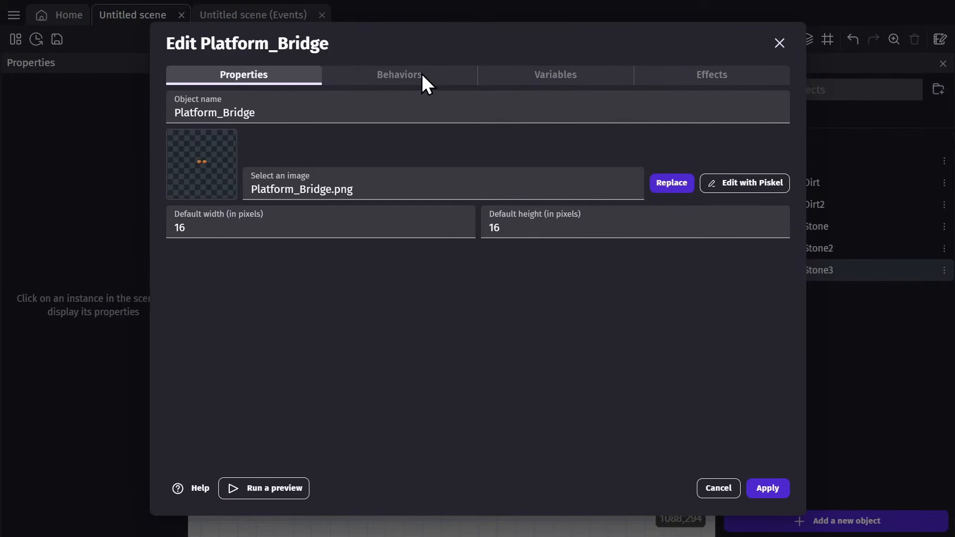
# Step: Change the Platform_Bridge object's platform behavior type to Jumpthru platform
pyautogui.click(421, 73)
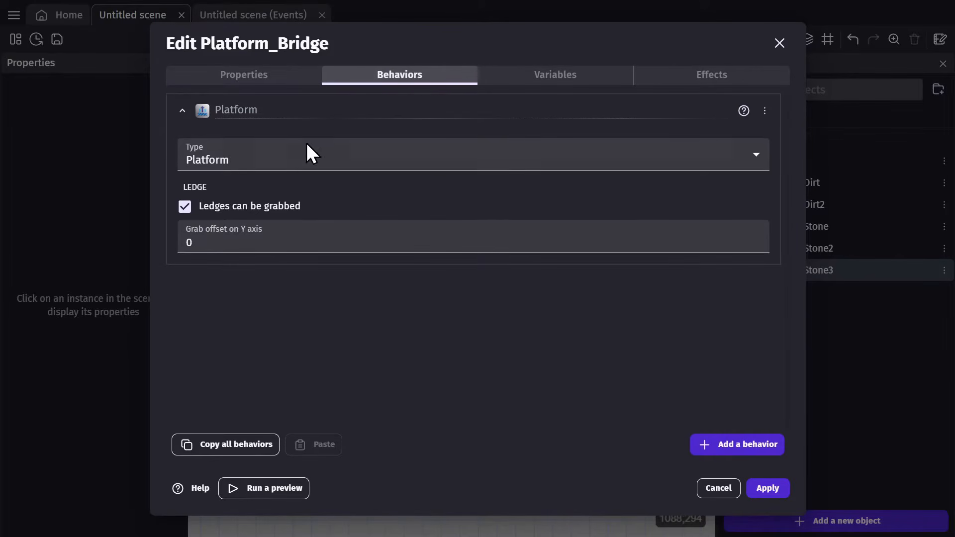
pyautogui.click(267, 151)
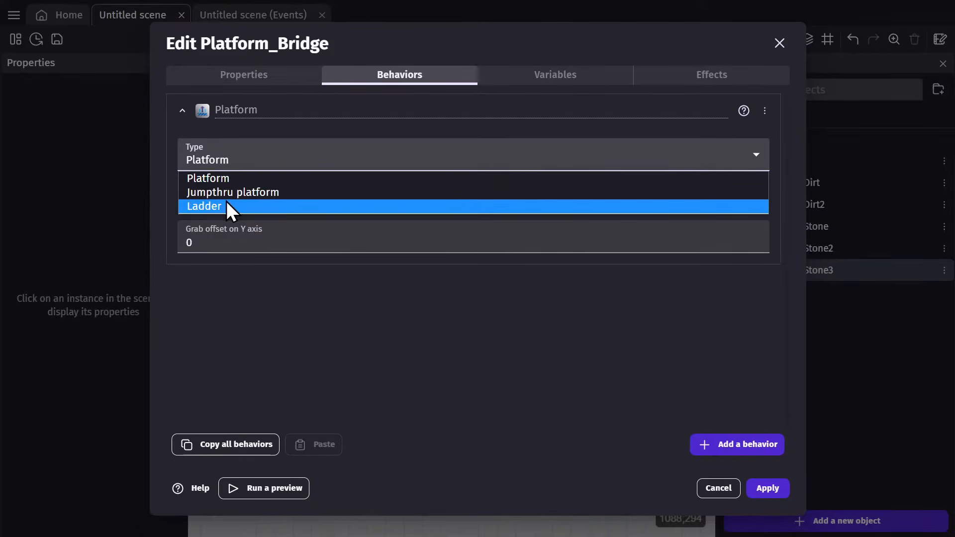
pyautogui.click(244, 193)
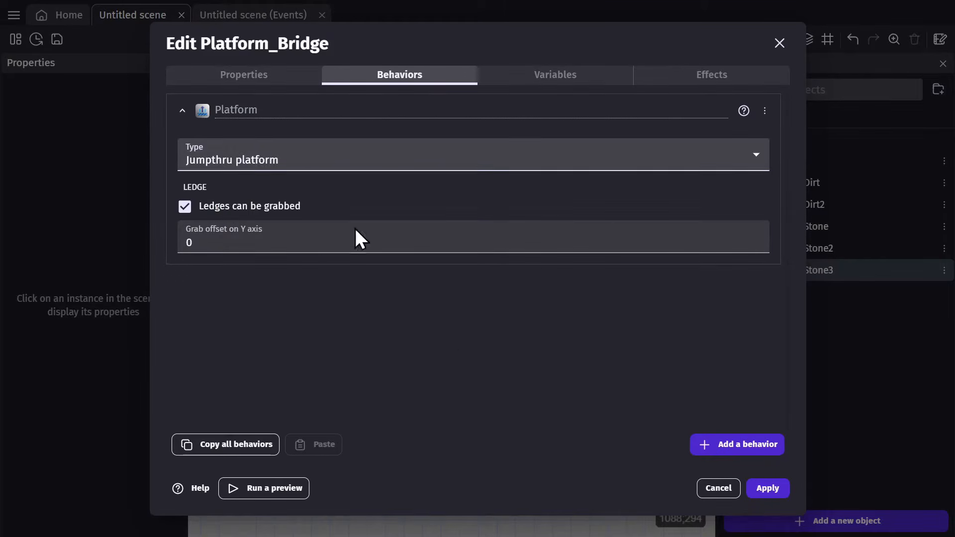
# Step: Apply the Platform_Bridge settings and place a bridge about four tiles wide just above the knight
pyautogui.click(767, 488)
pyautogui.click(328, 283)
pyautogui.click(283, 265)
pyautogui.moveTo(295, 265); pyautogui.dragTo(358, 268)
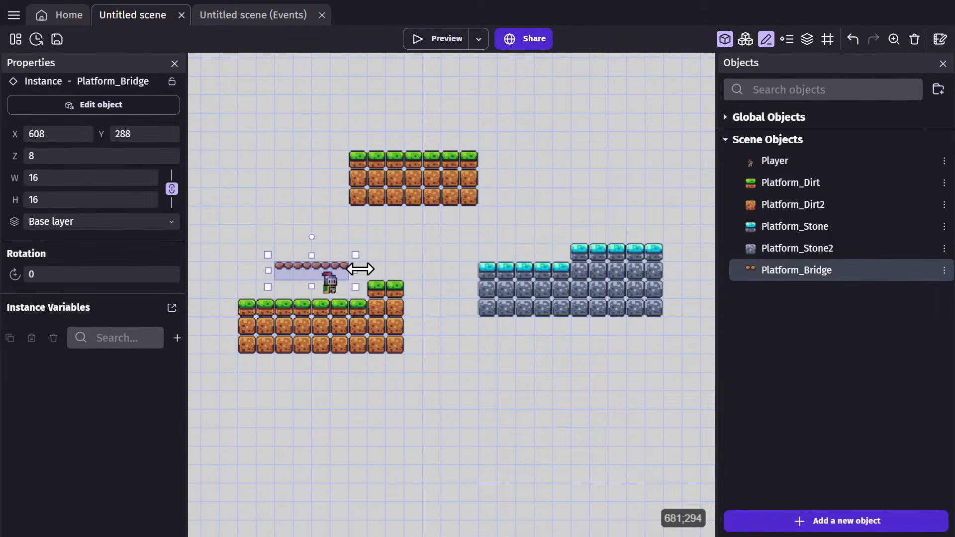
pyautogui.click(365, 270)
pyautogui.scroll(3, 366, 270)
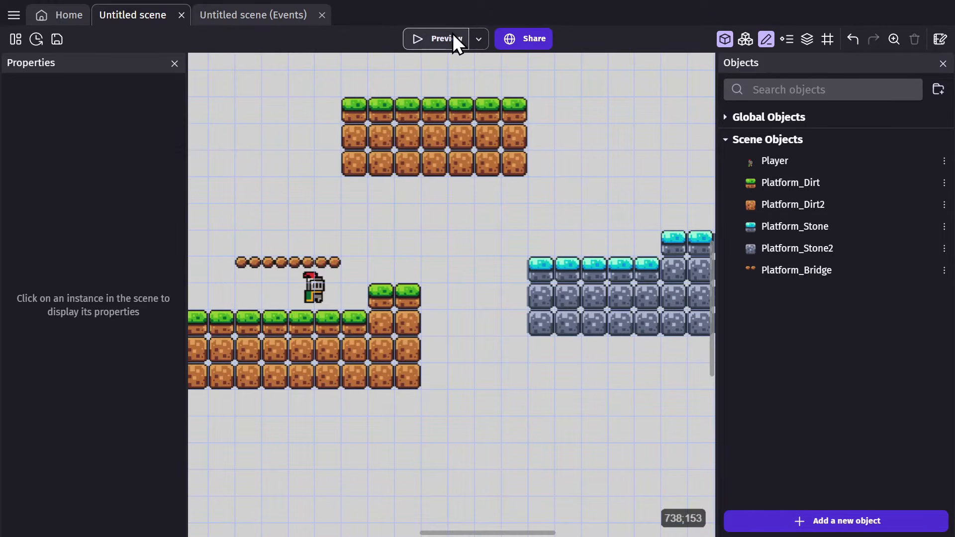
# Step: Preview the game and test jumping up through the bridge, landing on it and moving around on top
pyautogui.click(452, 34)
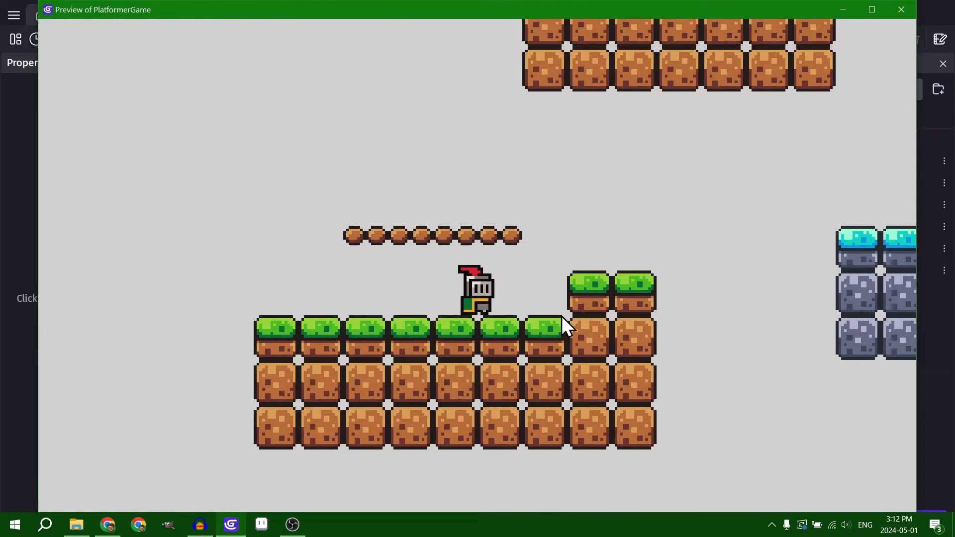
pyautogui.press('Left')
pyautogui.press('space')
pyautogui.press('space')
pyautogui.press('Right')
pyautogui.press('Right')
pyautogui.press('space')
pyautogui.press('Left')
pyautogui.press('space')
pyautogui.press('Right')
pyautogui.press('space')
pyautogui.press('Right')
pyautogui.press('space')
pyautogui.press('Left')
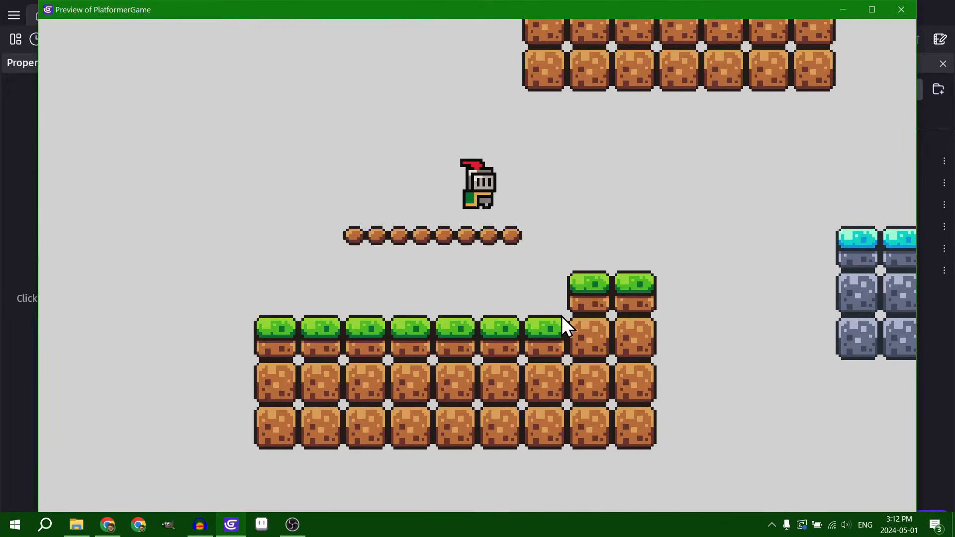
pyautogui.press('Right')
pyautogui.press('Left')
pyautogui.press('Right')
pyautogui.press('Down')
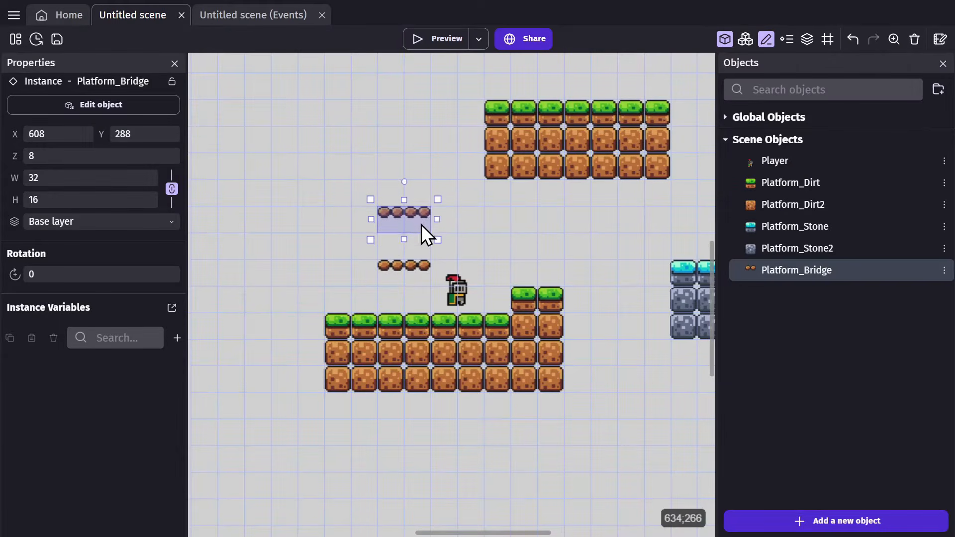
# Step: Copy the bridge pieces to lead up to the upper dirt platform and to span the gap between the lower dirt and stone platforms
pyautogui.keyDown('ctrl'); pyautogui.moveTo(421, 225); pyautogui.dragTo(488, 114); pyautogui.keyUp('ctrl')
pyautogui.click(503, 61)
pyautogui.click(406, 217)
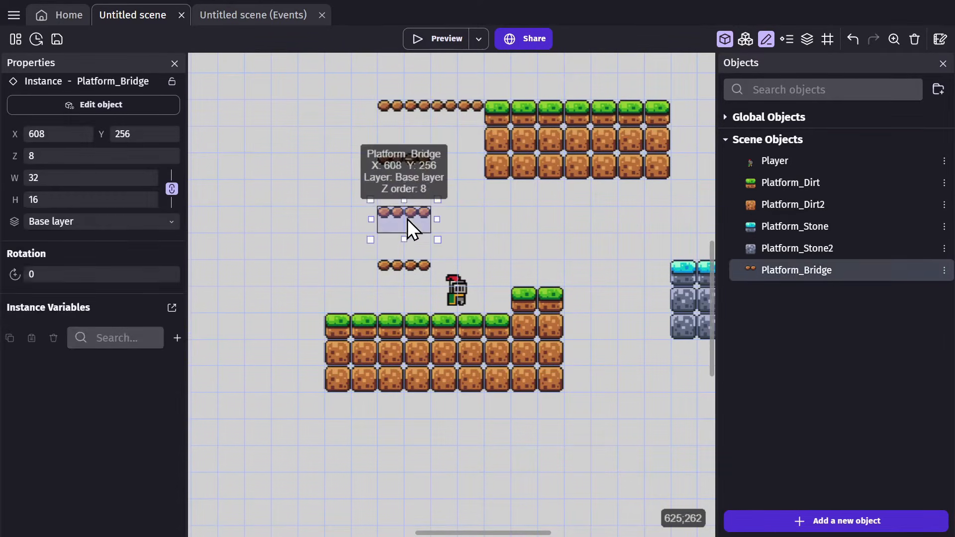
pyautogui.moveTo(545, 243); pyautogui.dragTo(446, 238, button='middle')
pyautogui.keyDown('ctrl'); pyautogui.moveTo(309, 103); pyautogui.dragTo(496, 291); pyautogui.keyUp('ctrl')
# Step: Add the Smooth platformer camera behavior to the Player object and apply it
pyautogui.doubleClick(358, 284)
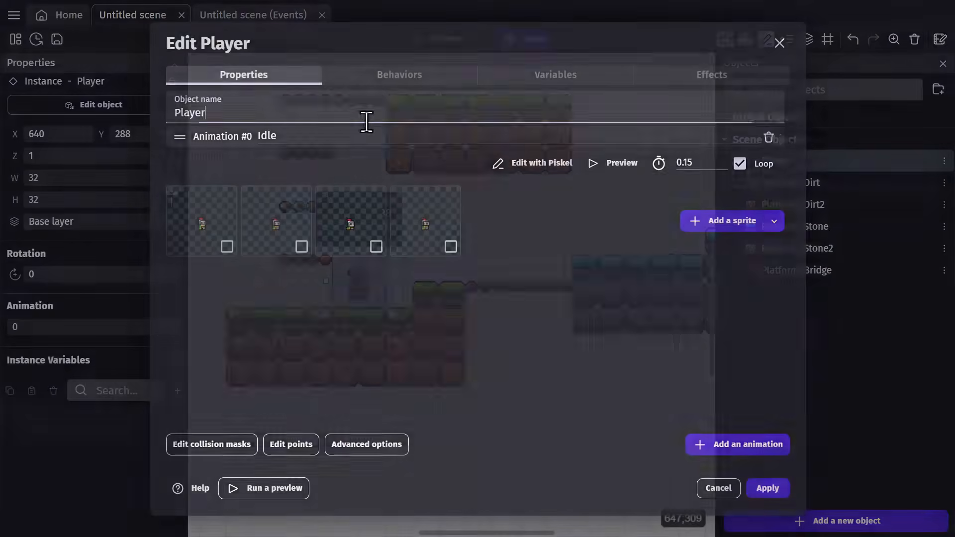
pyautogui.click(390, 75)
pyautogui.click(184, 110)
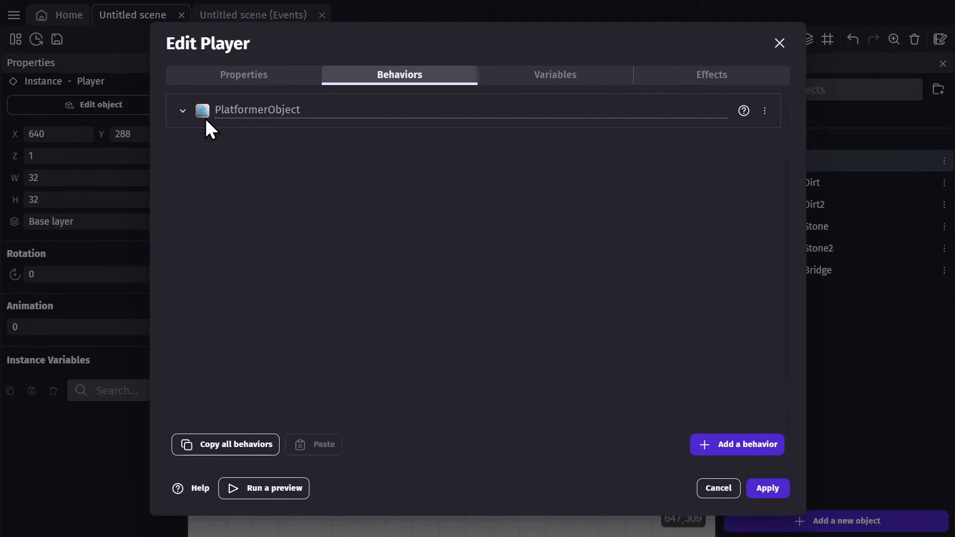
pyautogui.click(723, 442)
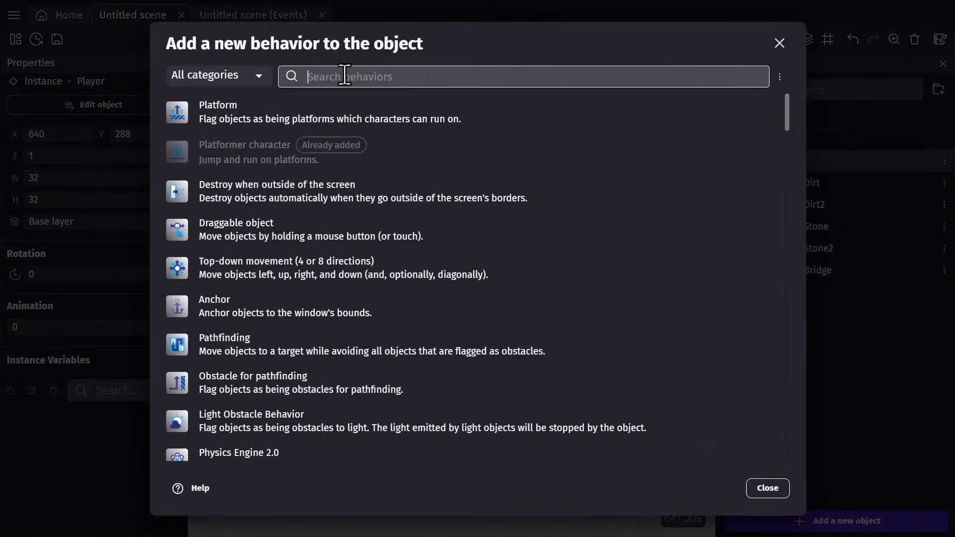
pyautogui.write('smooth')
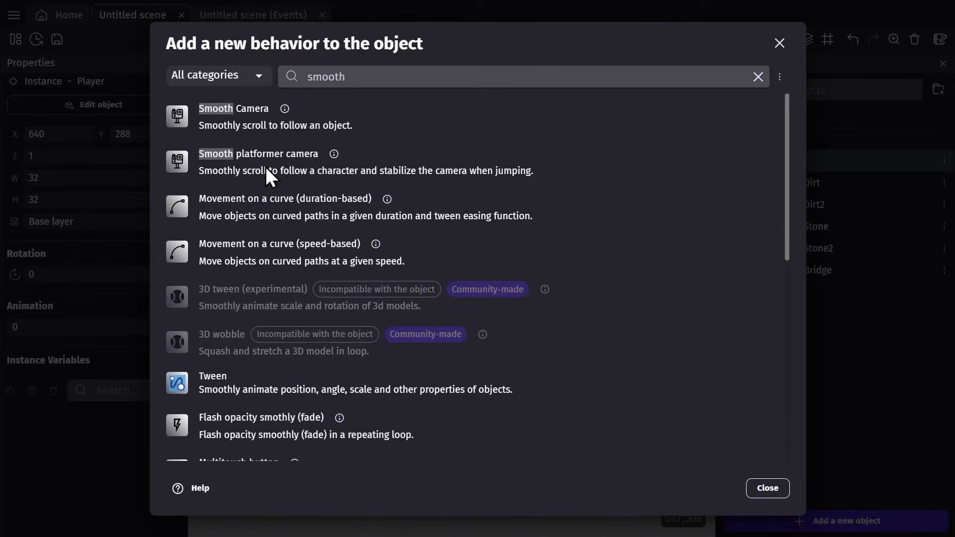
pyautogui.click(241, 160)
pyautogui.middleClick(779, 271)
pyautogui.moveTo(771, 299); pyautogui.dragTo(768, 261, button='middle')
pyautogui.click(767, 488)
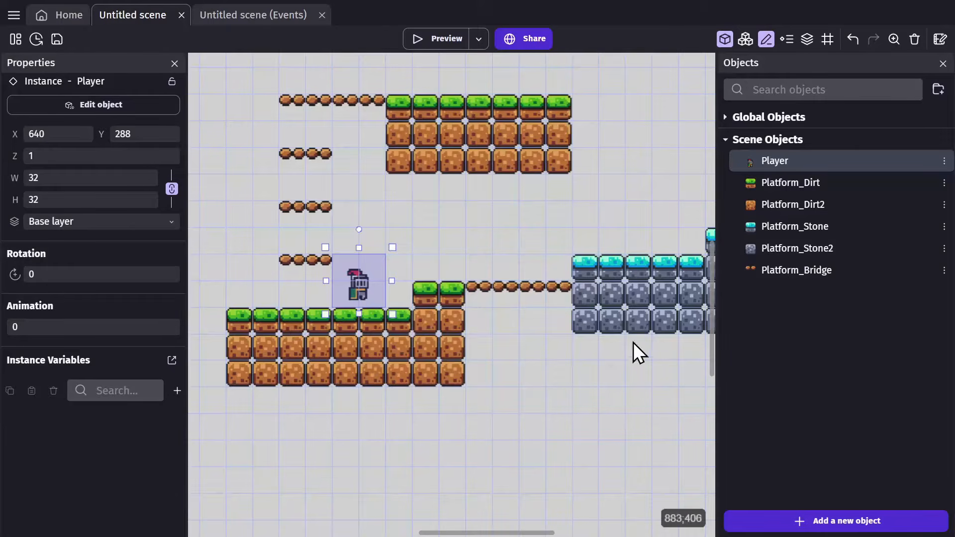
# Step: Preview the game and climb the stacked bridges to test how the camera follows the knight
pyautogui.click(453, 35)
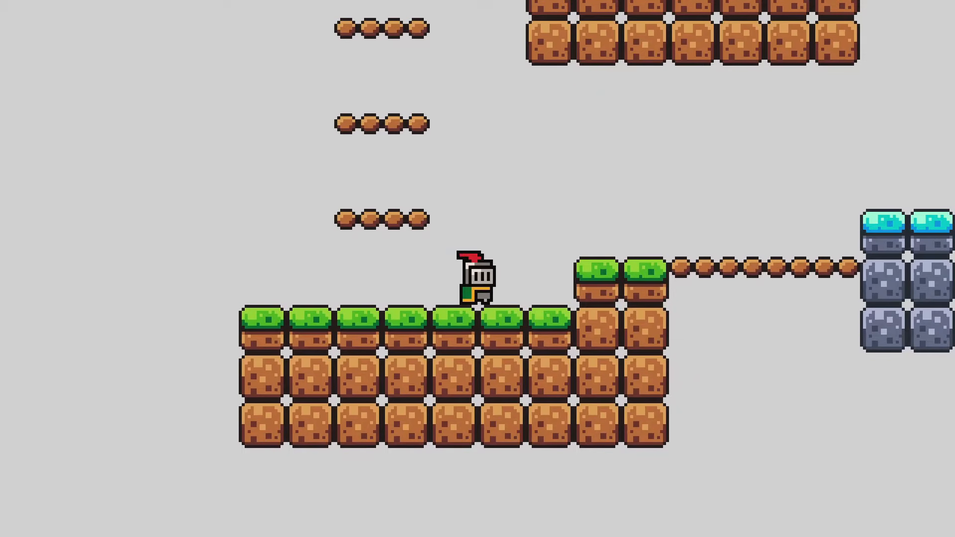
pyautogui.press('Right')
pyautogui.press('space')
pyautogui.press('Left')
pyautogui.press('space')
pyautogui.press('space')
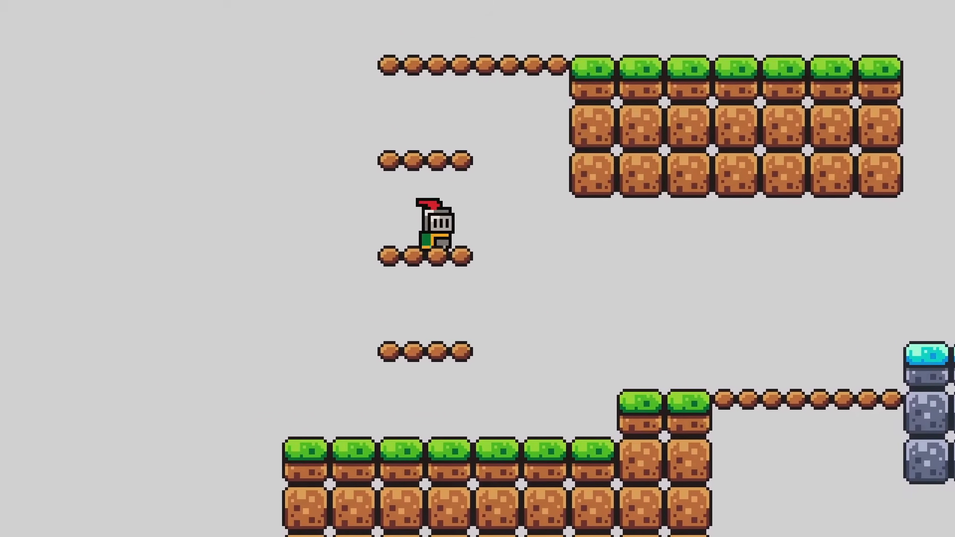
pyautogui.press('space')
pyautogui.press('space')
pyautogui.press('Right')
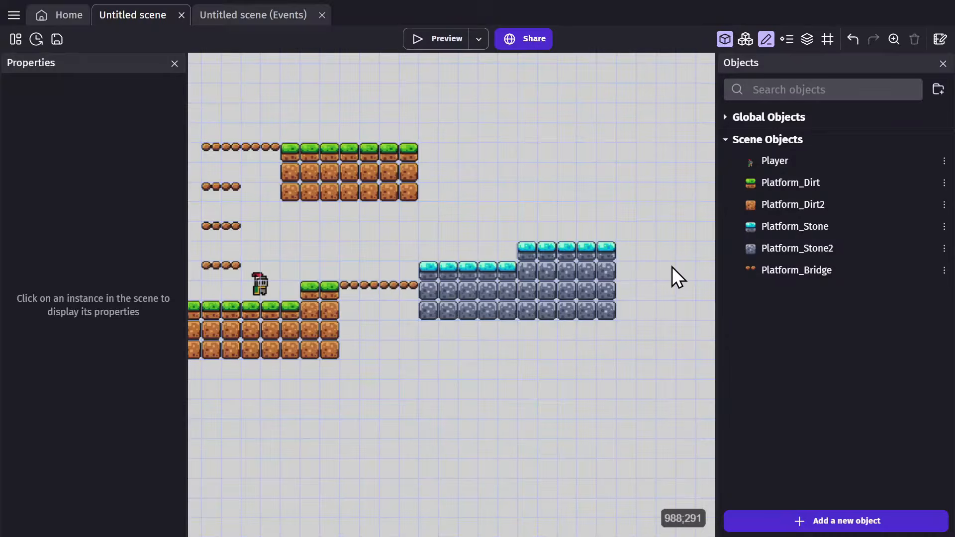
# Step: Duplicate Platform_Bridge as Platform_Moving and set its image to Platform_JumpThrough.png, copying the file into the project folder
pyautogui.rightClick(816, 274)
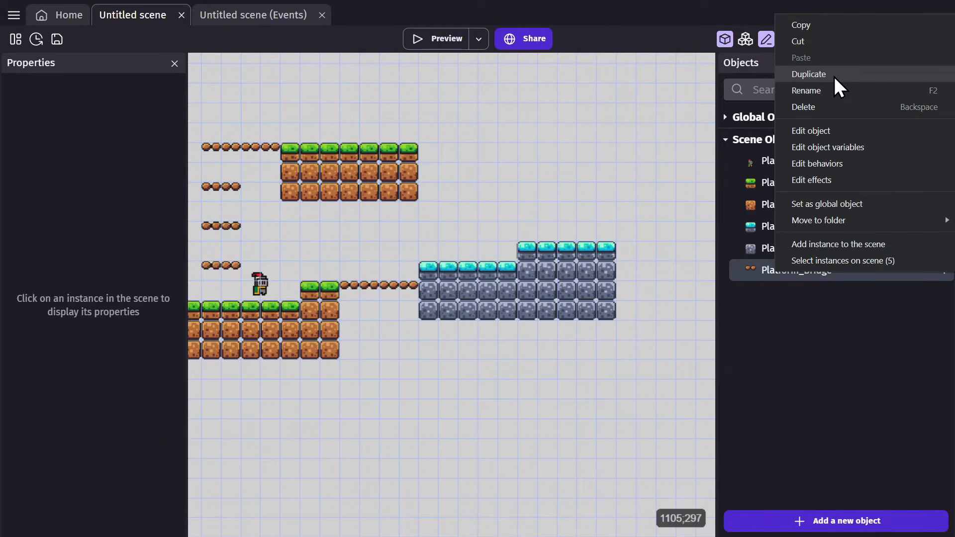
pyautogui.click(809, 74)
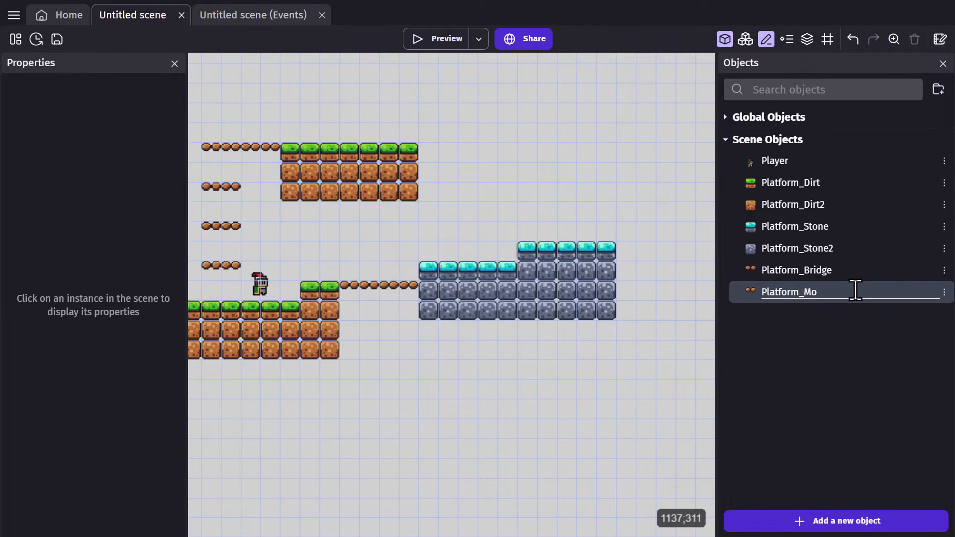
pyautogui.doubleClick(786, 296)
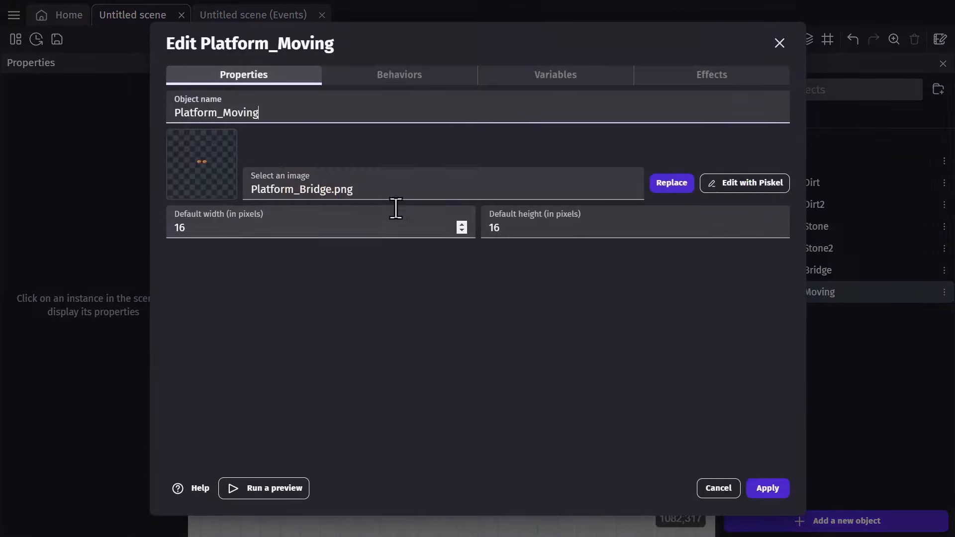
pyautogui.click(378, 190)
pyautogui.click(333, 218)
pyautogui.scroll(-10, 714, 258)
pyautogui.click(793, 378)
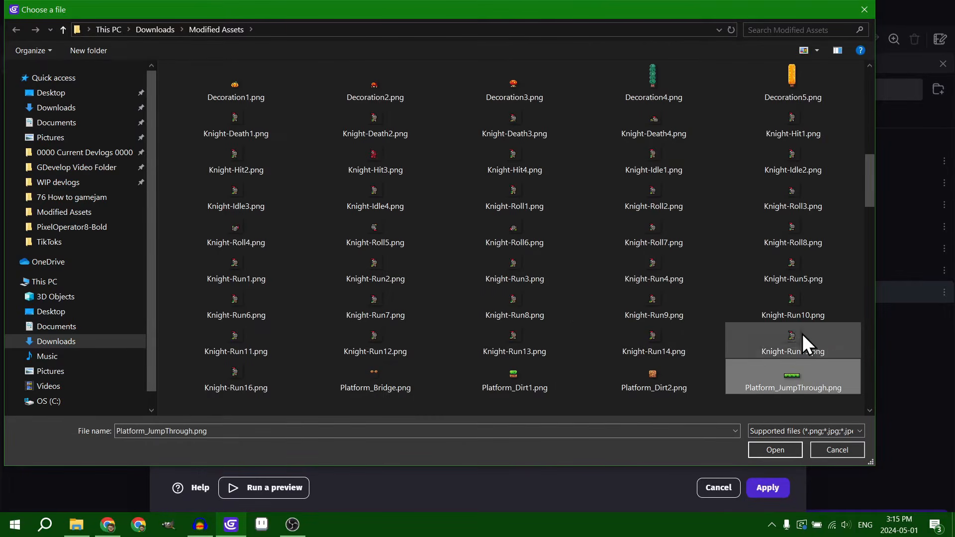
pyautogui.click(775, 448)
pyautogui.click(563, 269)
# Step: Set Platform_Moving's default size to 32 by 9 pixels and place an instance beside the upper dirt platform's right end
pyautogui.doubleClick(236, 222)
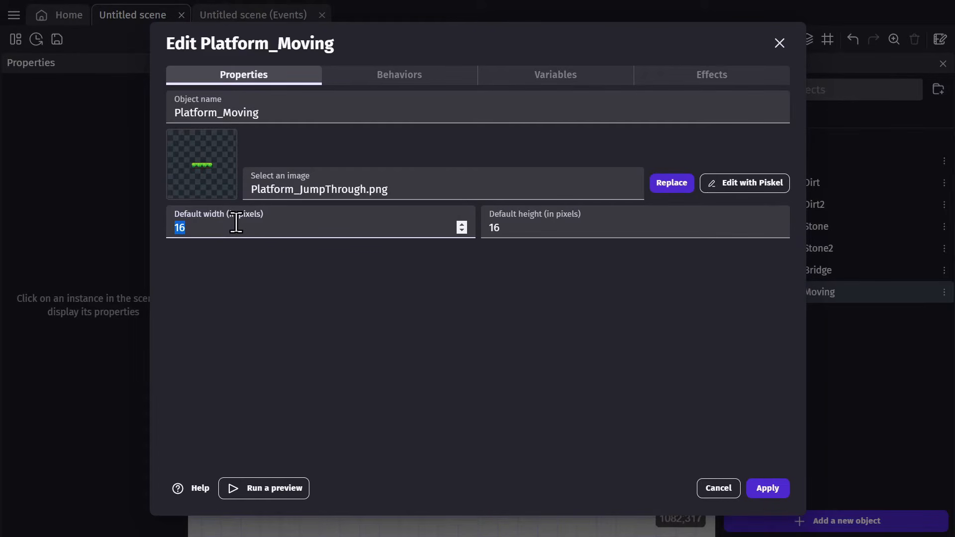
pyautogui.write('32')
pyautogui.press('Tab')
pyautogui.write('9')
pyautogui.click(763, 487)
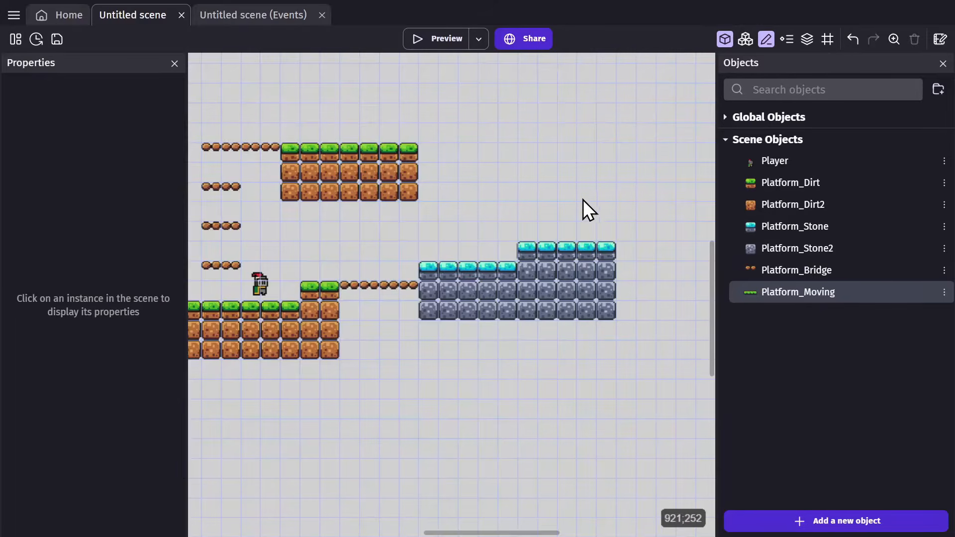
pyautogui.moveTo(750, 289); pyautogui.dragTo(447, 142)
# Step: Add the Rectangular movement behavior to the Platform_Moving object
pyautogui.doubleClick(311, 193)
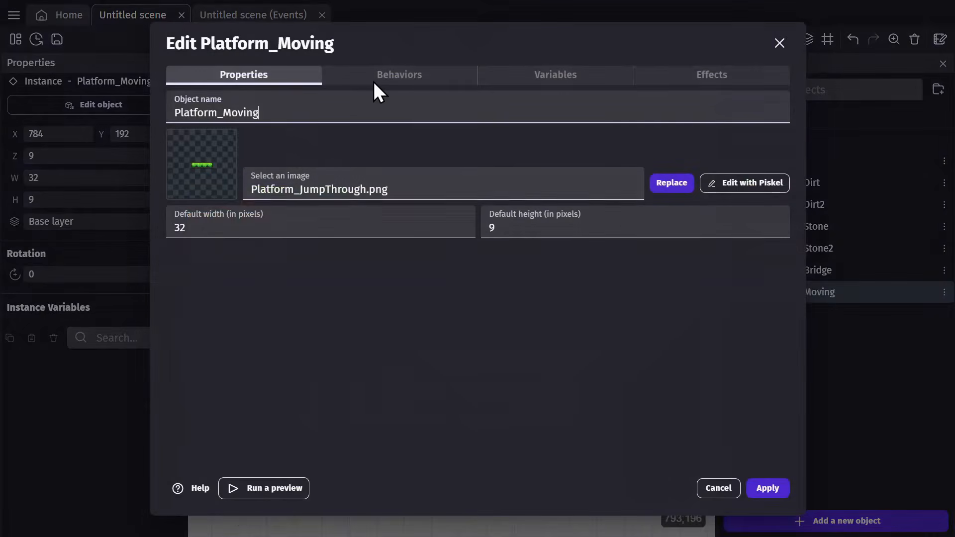
pyautogui.click(390, 73)
pyautogui.click(718, 443)
pyautogui.doubleClick(351, 81)
pyautogui.write('rectan')
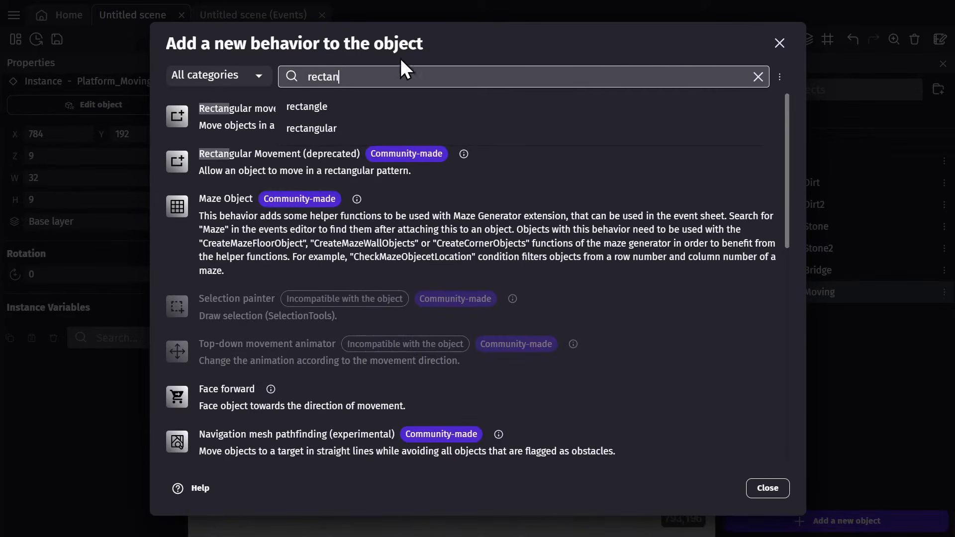
pyautogui.click(279, 117)
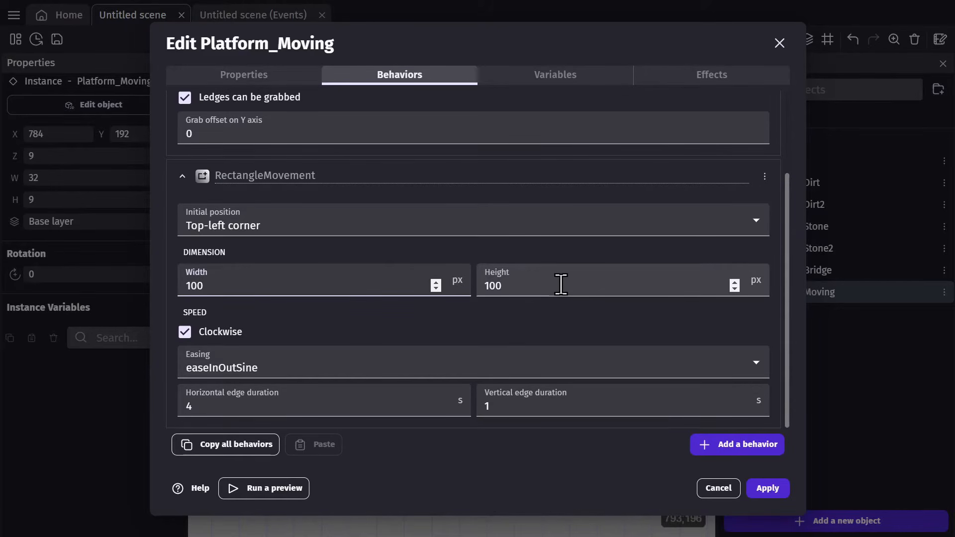
# Step: Set the rectangular movement's height to 0 px and apply the behavior changes
pyautogui.press('Tab')
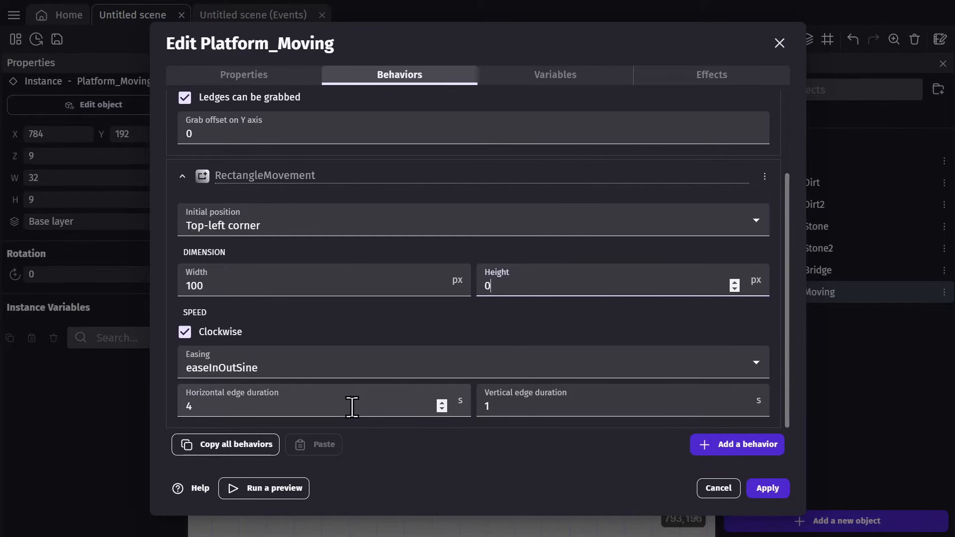
pyautogui.click(309, 407)
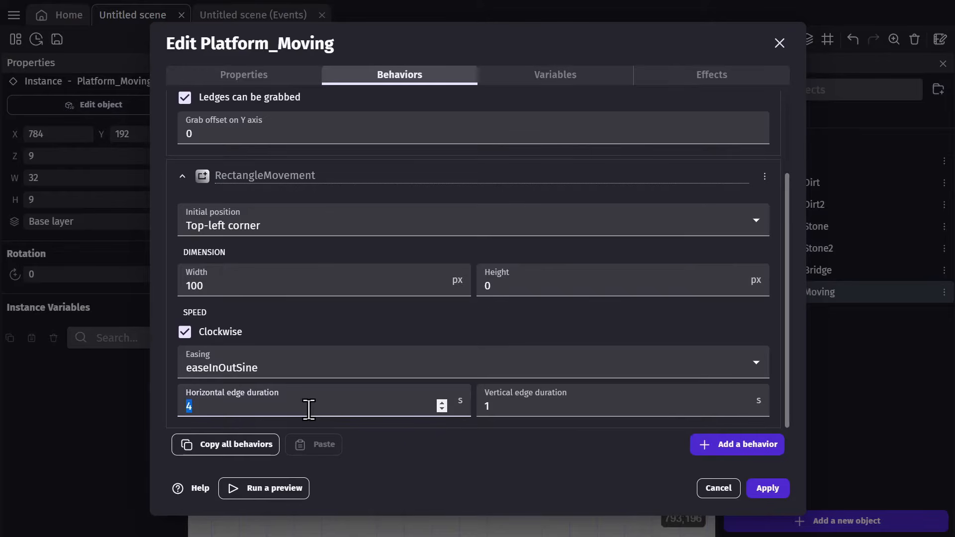
pyautogui.click(765, 487)
pyautogui.click(521, 203)
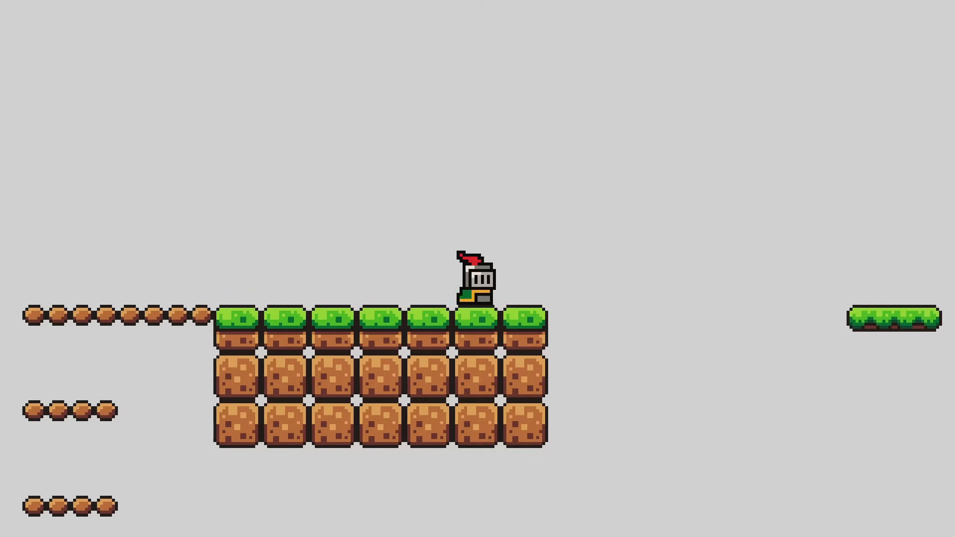
# Step: Run and jump with the knight in the preview to test riding the moving platform
pyautogui.press('Right')
pyautogui.press('space')
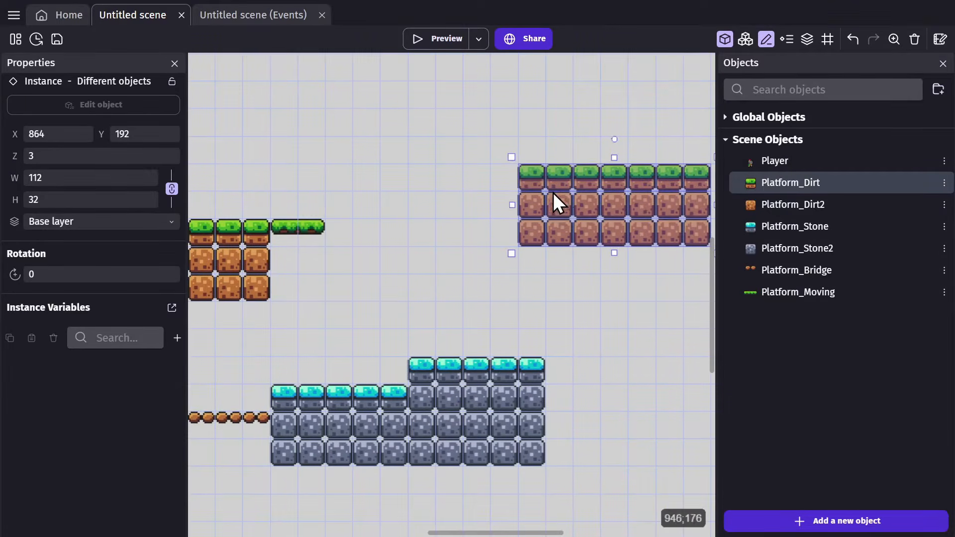
# Step: Move the copied dirt platform on the far side of the gap down by about one tile
pyautogui.moveTo(554, 202); pyautogui.dragTo(554, 232)
pyautogui.click(432, 238)
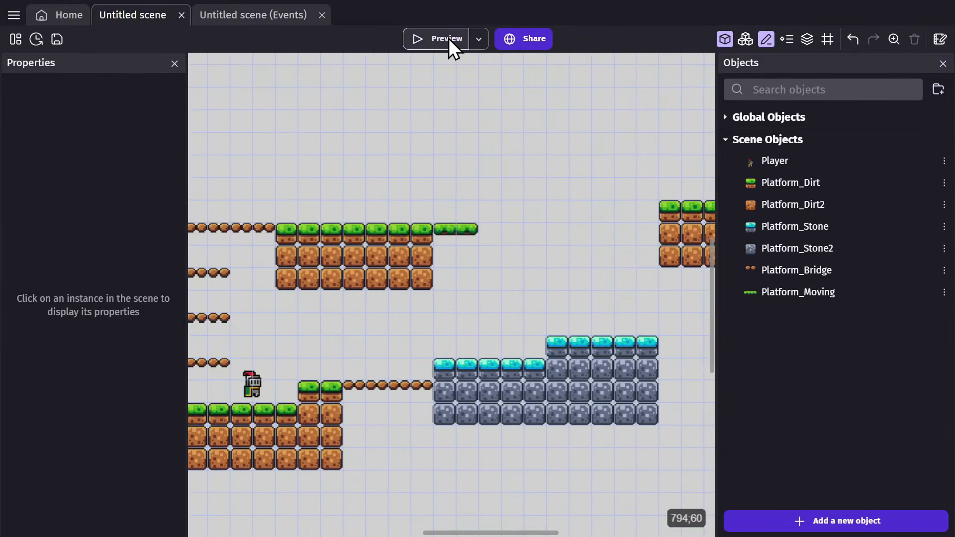
# Step: Preview the game and test crossing the gap to the new dirt platform on the moving platform
pyautogui.click(447, 39)
pyautogui.press('space')
pyautogui.press('Right')
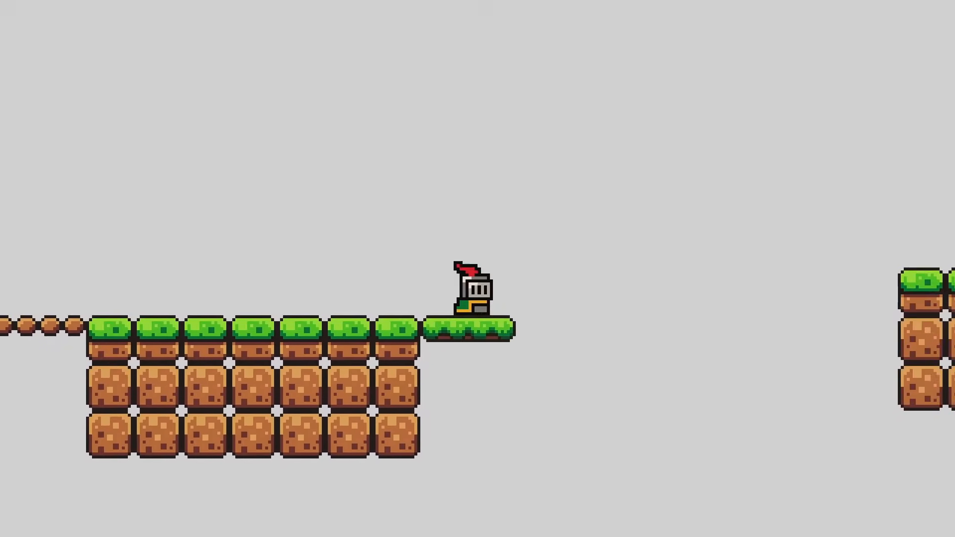
pyautogui.press('space')
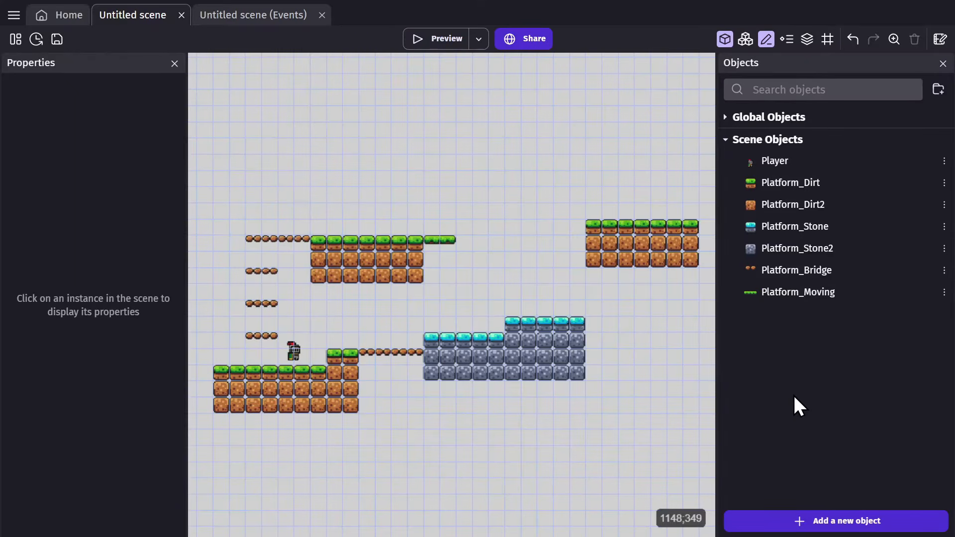
# Step: Create a sprite object named Coin and import the series of coin images starting with coin1.png as its animation
pyautogui.click(802, 525)
pyautogui.click(378, 143)
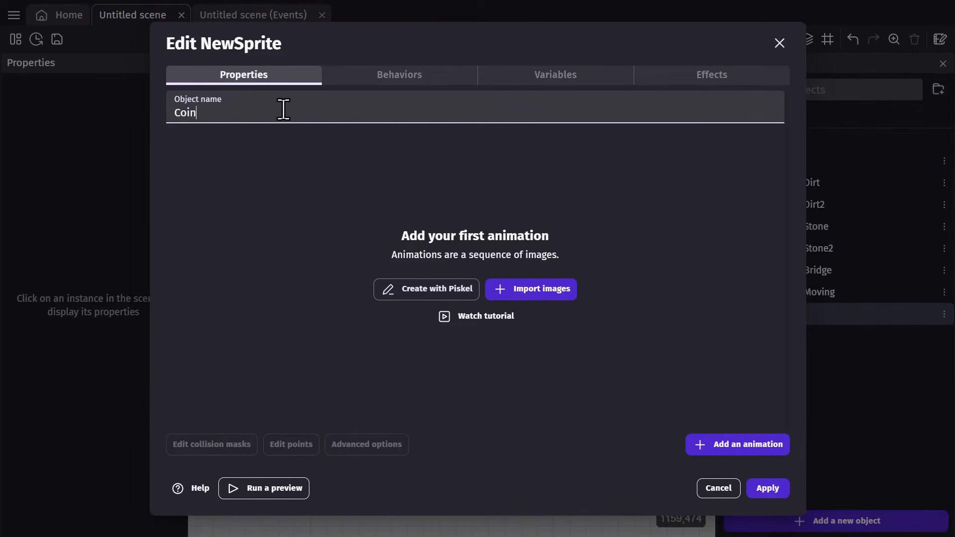
pyautogui.click(527, 289)
pyautogui.scroll(-2, 681, 264)
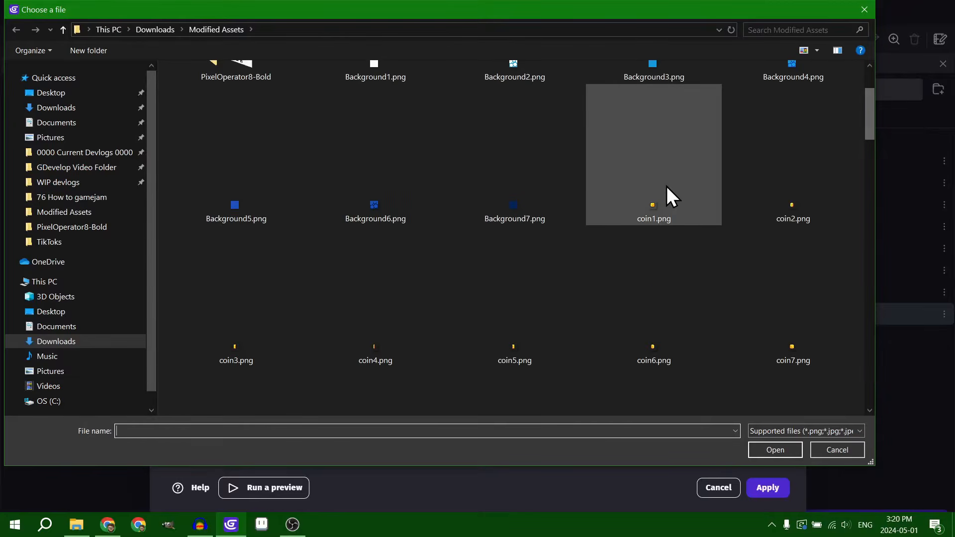
pyautogui.click(667, 196)
pyautogui.scroll(-4, 690, 238)
pyautogui.keyDown('shift'); pyautogui.click(783, 247); pyautogui.keyUp('shift')
pyautogui.click(774, 450)
pyautogui.click(571, 269)
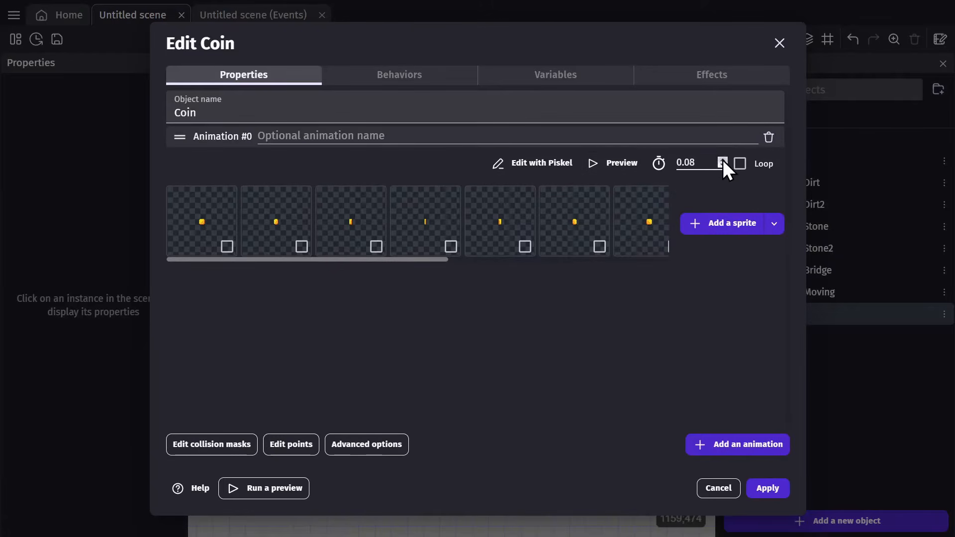
# Step: Make the coin animation loop and set its time between frames to 0.16 seconds in the animation preview
pyautogui.click(739, 164)
pyautogui.click(628, 166)
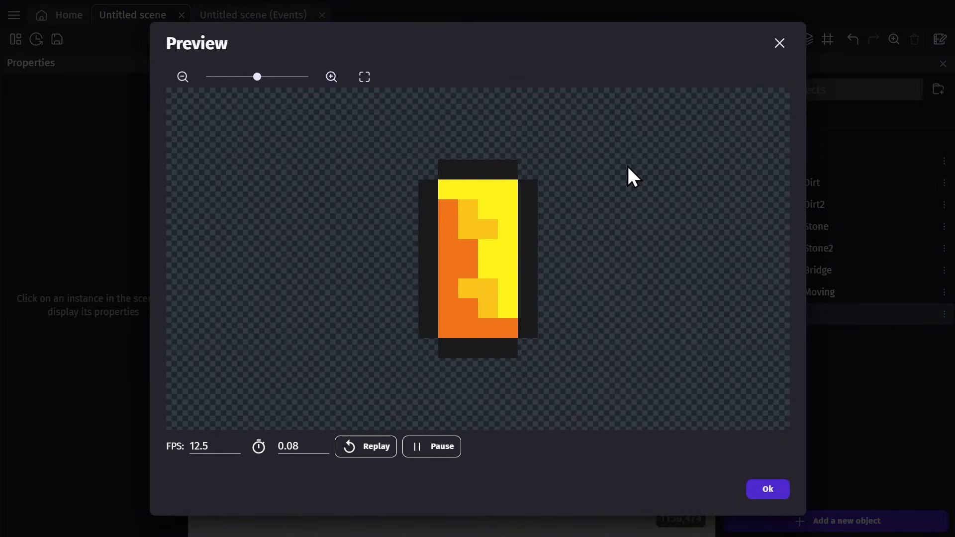
pyautogui.moveTo(288, 444); pyautogui.dragTo(320, 445)
pyautogui.write('16')
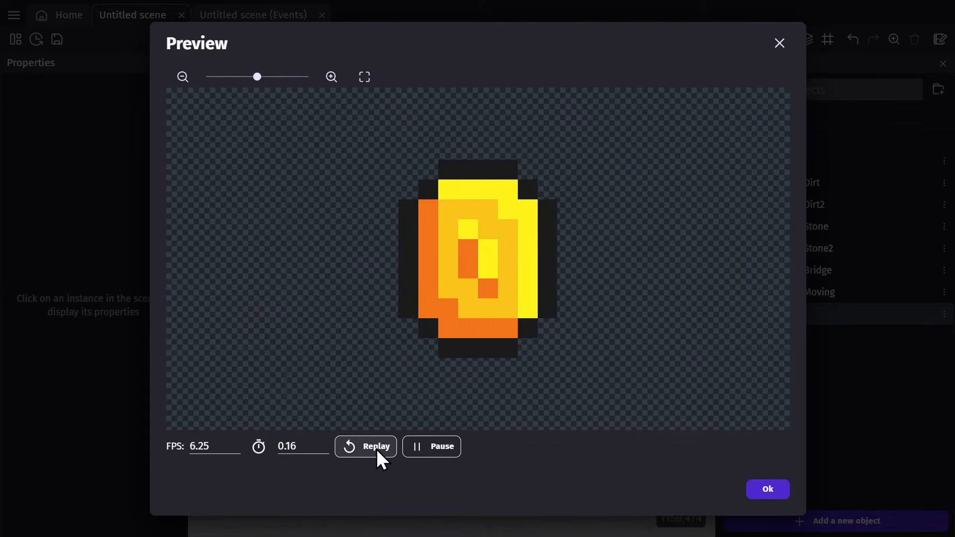
# Step: Place a coin above the lower stone section and copy it above the dirt platforms and the raised stone section, five coins in total
pyautogui.click(762, 486)
pyautogui.moveTo(774, 311); pyautogui.dragTo(450, 327)
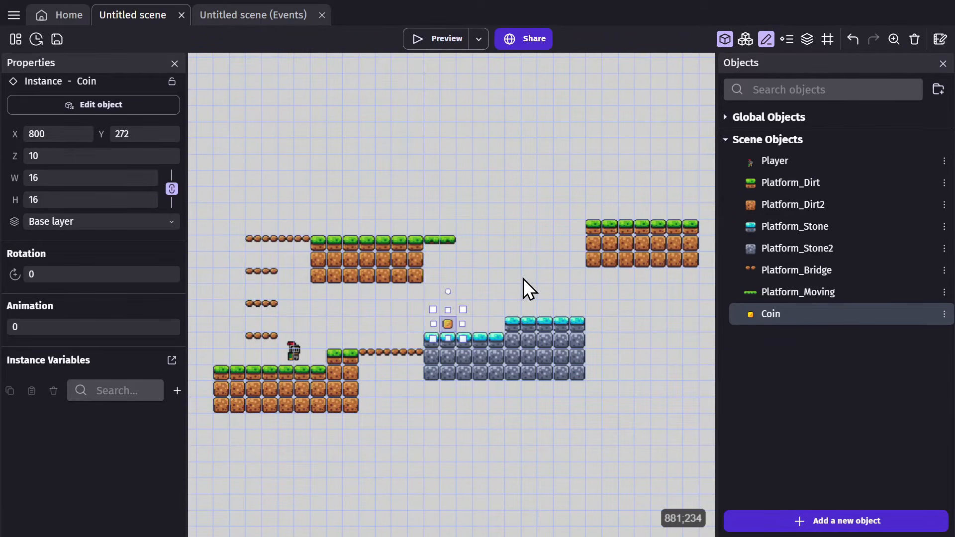
pyautogui.keyDown('ctrl'); pyautogui.moveTo(449, 324); pyautogui.dragTo(626, 208); pyautogui.keyUp('ctrl')
pyautogui.scroll(-1, 389, 209)
pyautogui.moveTo(614, 302); pyautogui.dragTo(583, 313, button='middle')
pyautogui.keyDown('ctrl'); pyautogui.moveTo(594, 220); pyautogui.dragTo(508, 310); pyautogui.keyUp('ctrl')
pyautogui.click(463, 229)
pyautogui.moveTo(462, 225); pyautogui.dragTo(486, 219, button='middle')
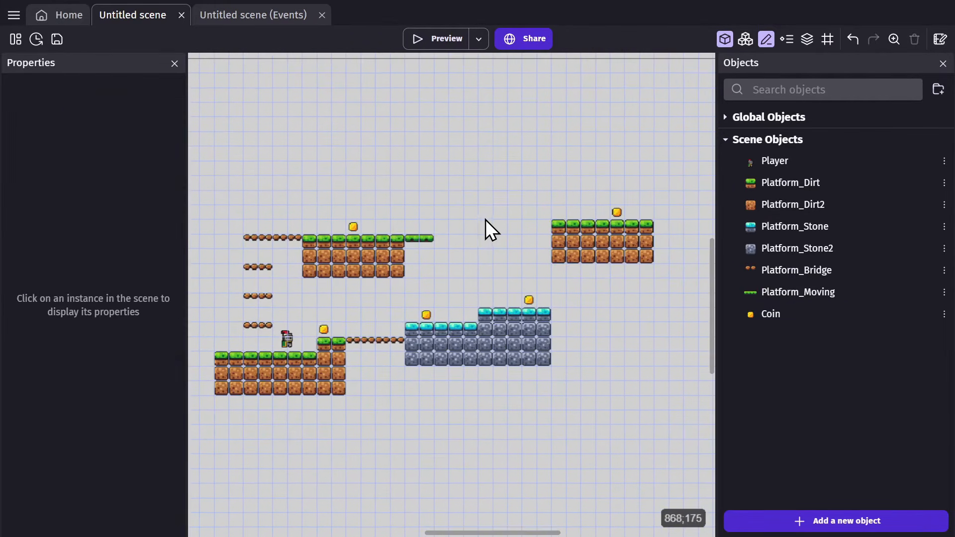
# Step: Add a new scene event with a Collision condition between Player and Coin
pyautogui.click(263, 17)
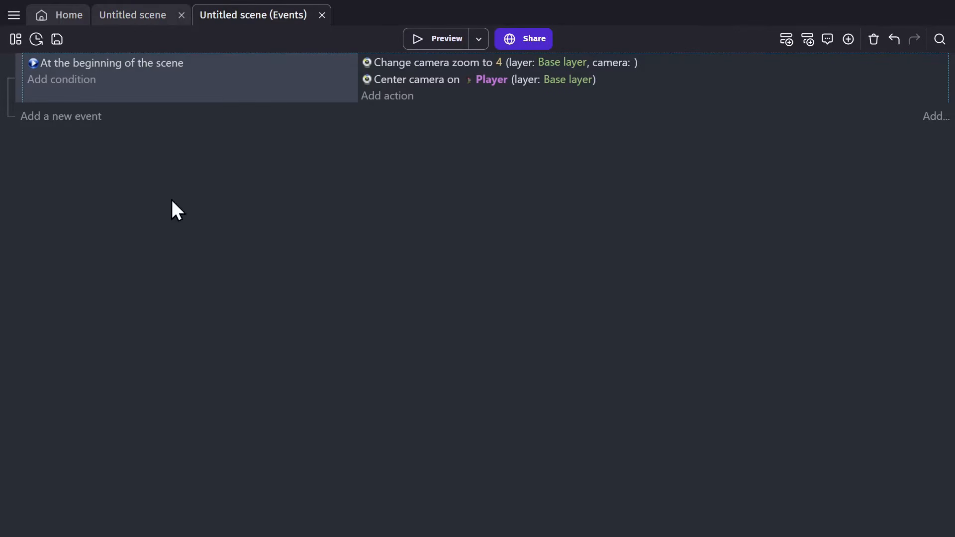
pyautogui.click(95, 119)
pyautogui.click(159, 114)
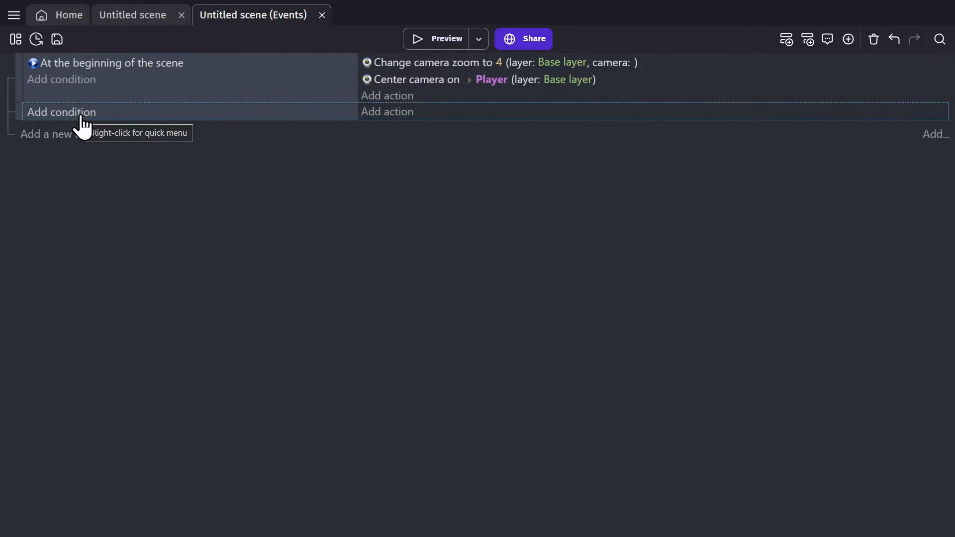
pyautogui.click(80, 116)
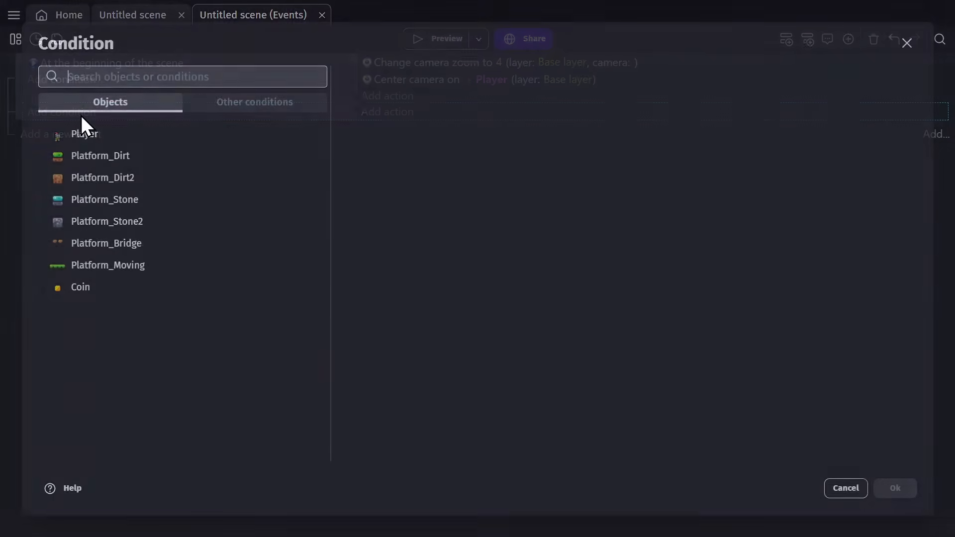
pyautogui.write('collision')
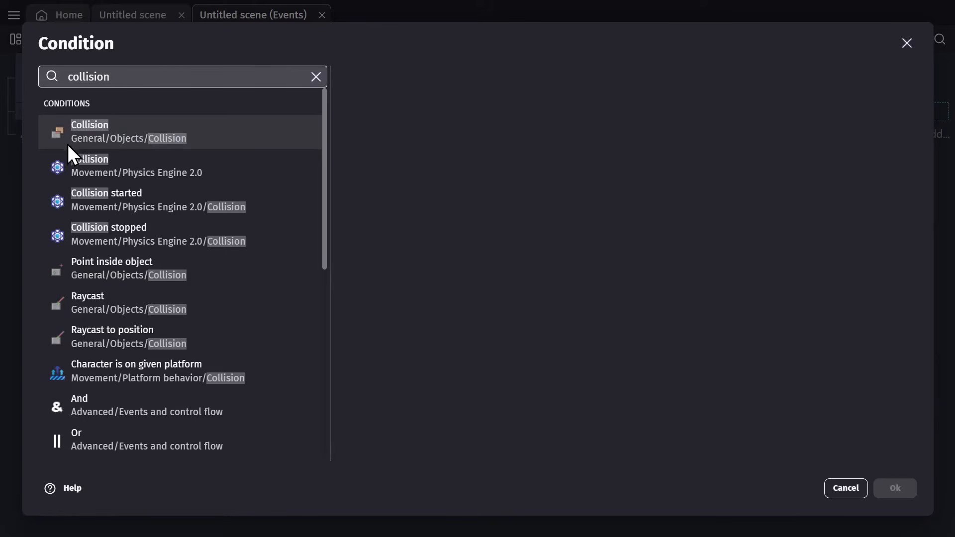
pyautogui.click(170, 146)
pyautogui.click(390, 149)
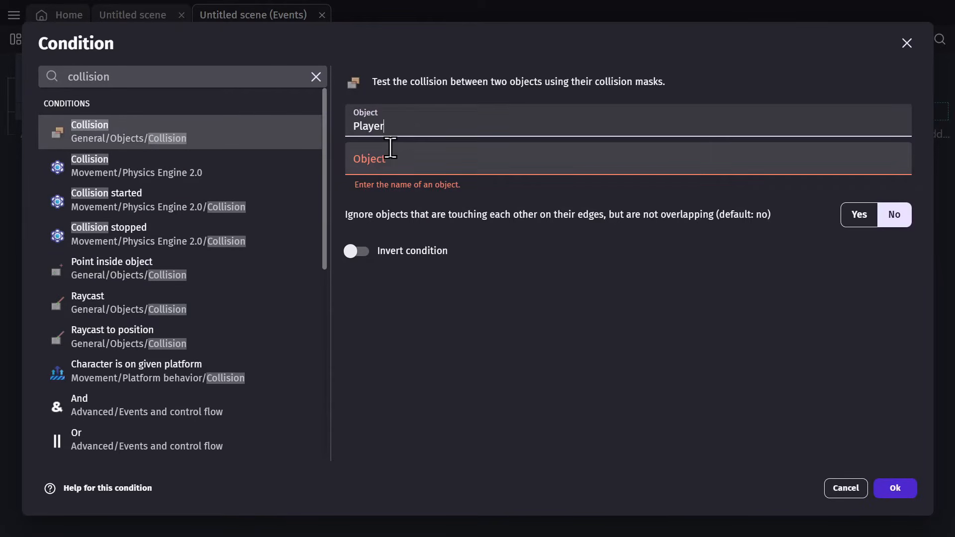
pyautogui.click(416, 154)
pyautogui.click(401, 362)
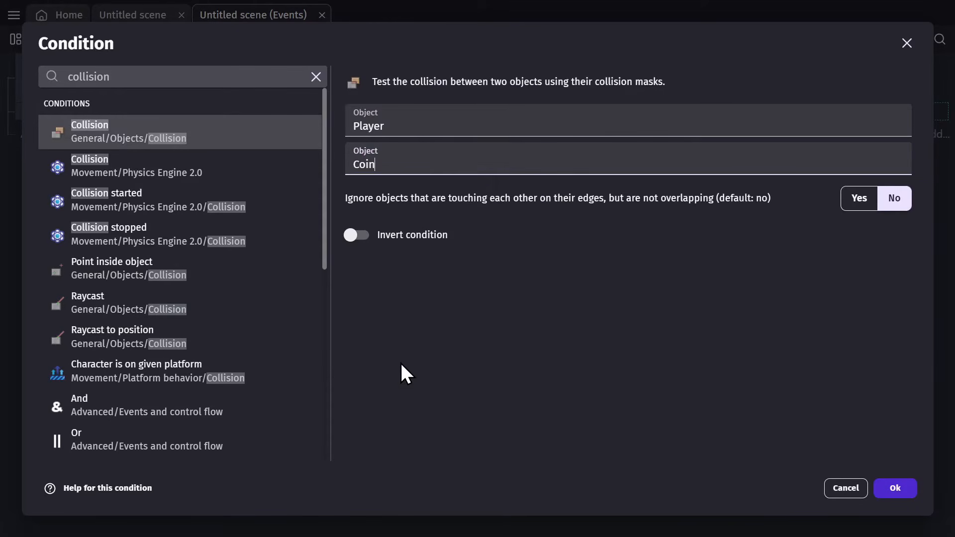
pyautogui.click(895, 487)
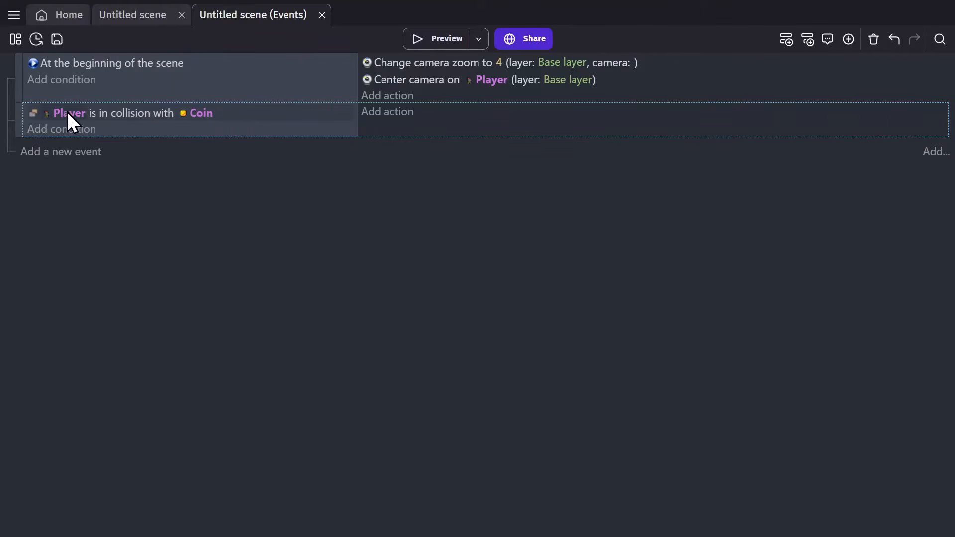
# Step: Add an action to the coin collision event that deletes the Coin object
pyautogui.click(411, 118)
pyautogui.write('d')
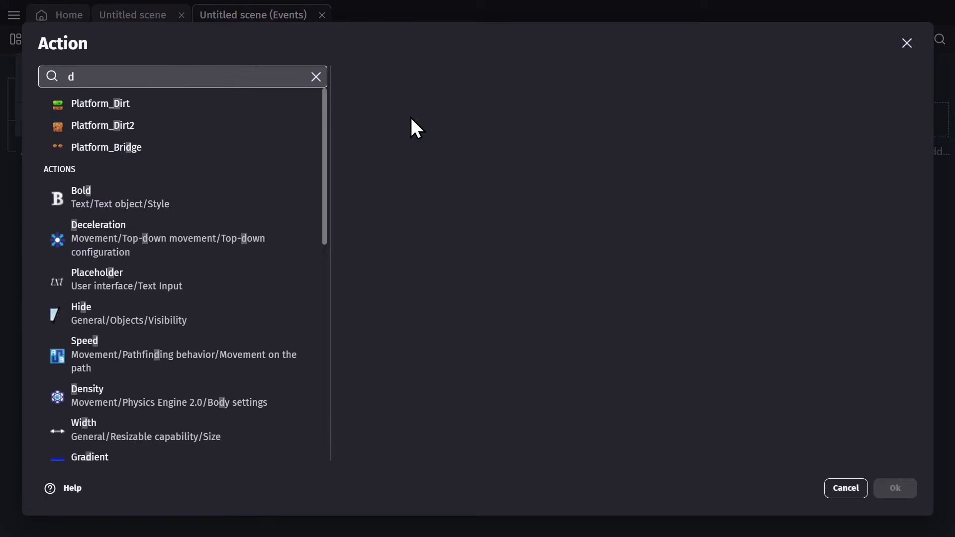
pyautogui.write('elete')
pyautogui.press('Return')
pyautogui.click(393, 321)
pyautogui.click(894, 490)
# Step: Preview the game and walk and jump the player into the nearest coin to test collecting it
pyautogui.click(434, 40)
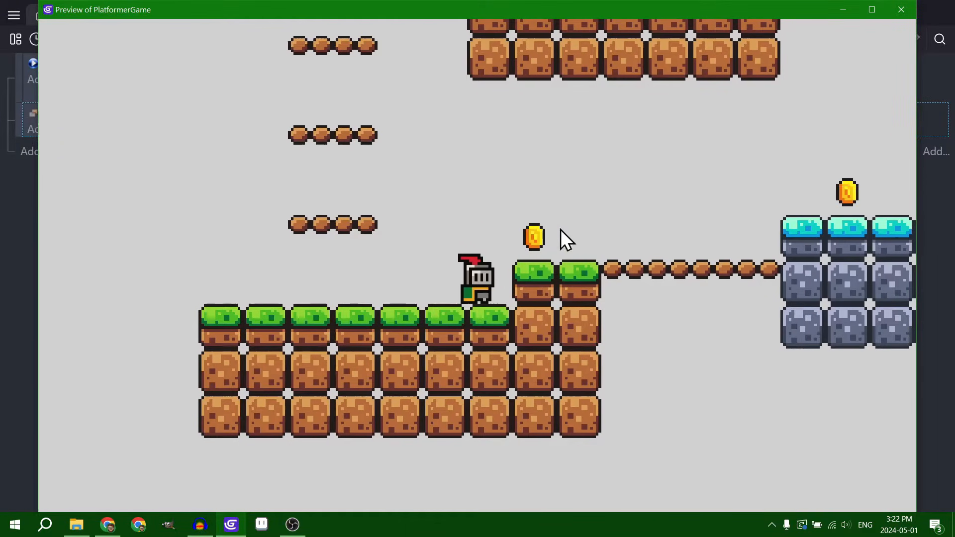
pyautogui.press('Right')
pyautogui.press('space')
pyautogui.press('Right')
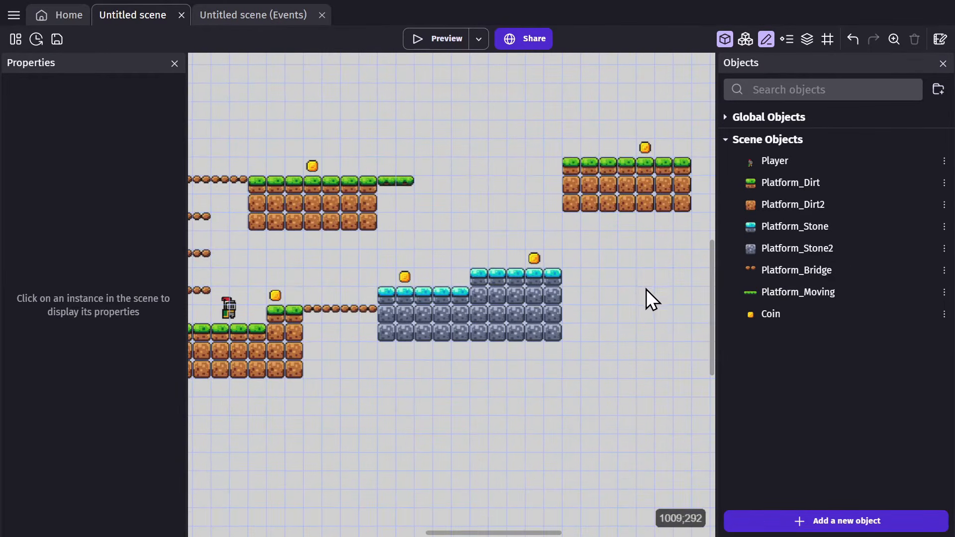
# Step: Rearrange the stone platform into a raised block three tiles wide beside the bridge and a lower section next to it
pyautogui.moveTo(646, 287); pyautogui.dragTo(562, 273, button='middle')
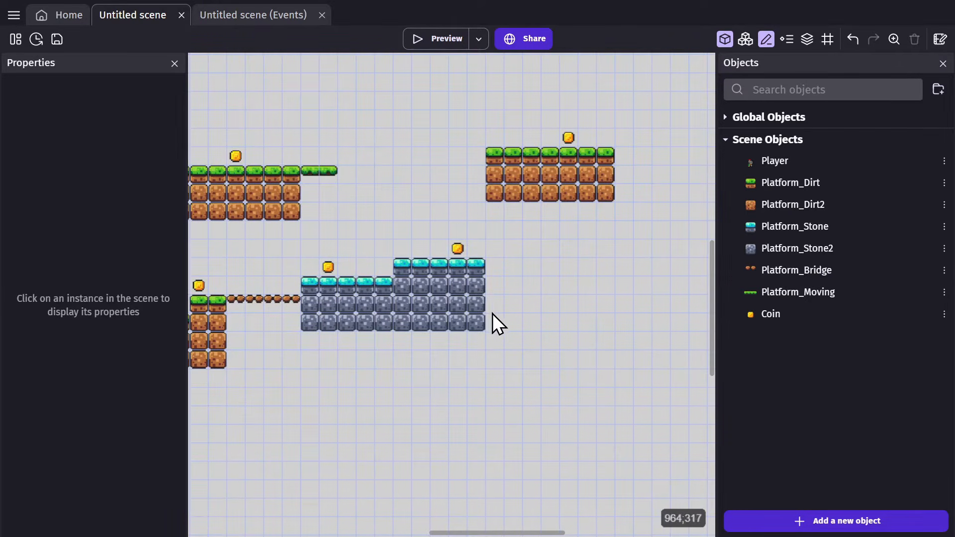
pyautogui.click(426, 279)
pyautogui.click(360, 309)
pyautogui.moveTo(426, 279); pyautogui.dragTo(493, 378)
pyautogui.keyDown('shift'); pyautogui.click(360, 285); pyautogui.keyUp('shift')
pyautogui.click(381, 281)
pyautogui.moveTo(448, 320); pyautogui.dragTo(411, 321)
pyautogui.click(334, 316)
pyautogui.moveTo(328, 337); pyautogui.dragTo(328, 355)
# Step: Copy the raised three-tile stone block to the other side of the lowered section to form a pit six tiles wide
pyautogui.moveTo(278, 369); pyautogui.dragTo(361, 271)
pyautogui.keyDown('ctrl'); pyautogui.moveTo(309, 287); pyautogui.dragTo(455, 287); pyautogui.keyUp('ctrl')
pyautogui.scroll(1, 552, 302)
pyautogui.moveTo(528, 376); pyautogui.dragTo(427, 270)
pyautogui.moveTo(440, 239); pyautogui.dragTo(484, 261)
pyautogui.click(514, 266)
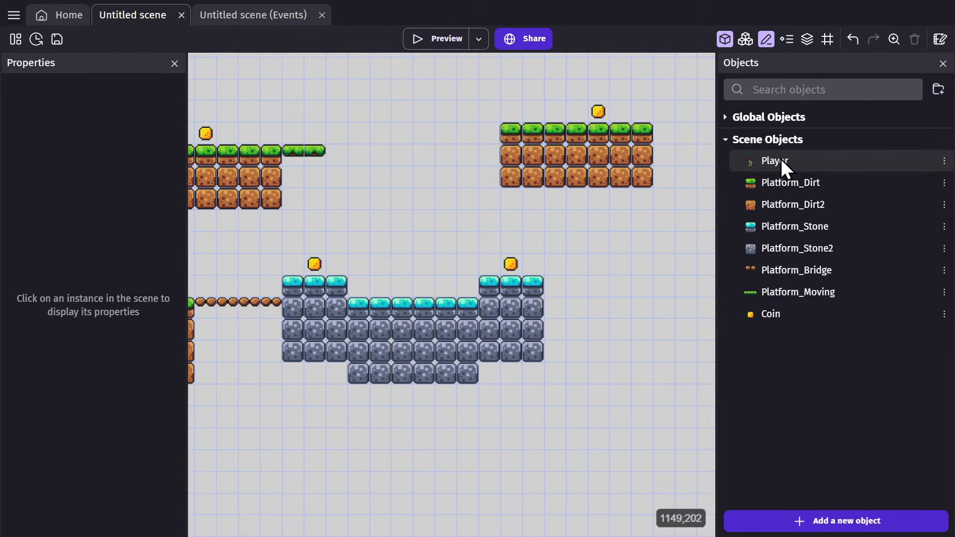
# Step: Duplicate the Player object and name the copy Enemy
pyautogui.rightClick(784, 158)
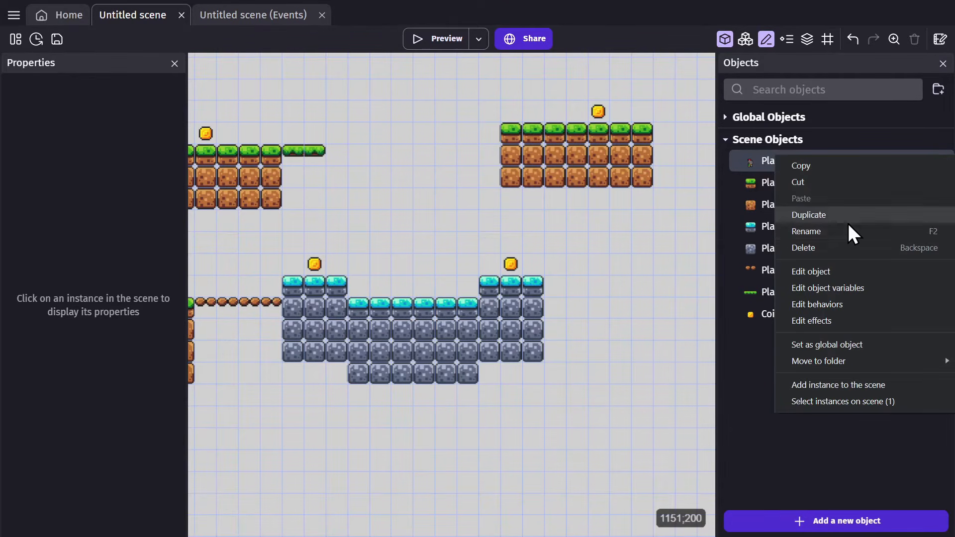
pyautogui.click(847, 216)
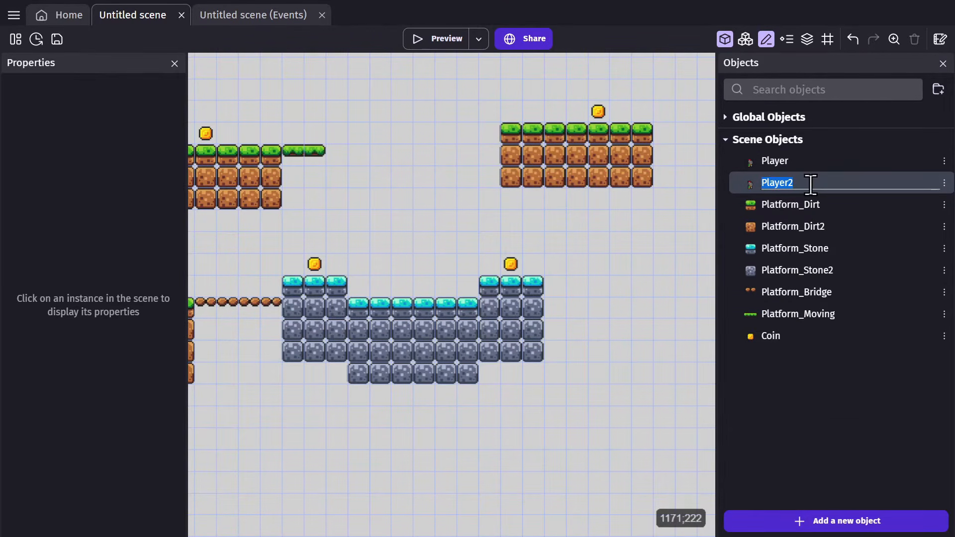
pyautogui.press('Return')
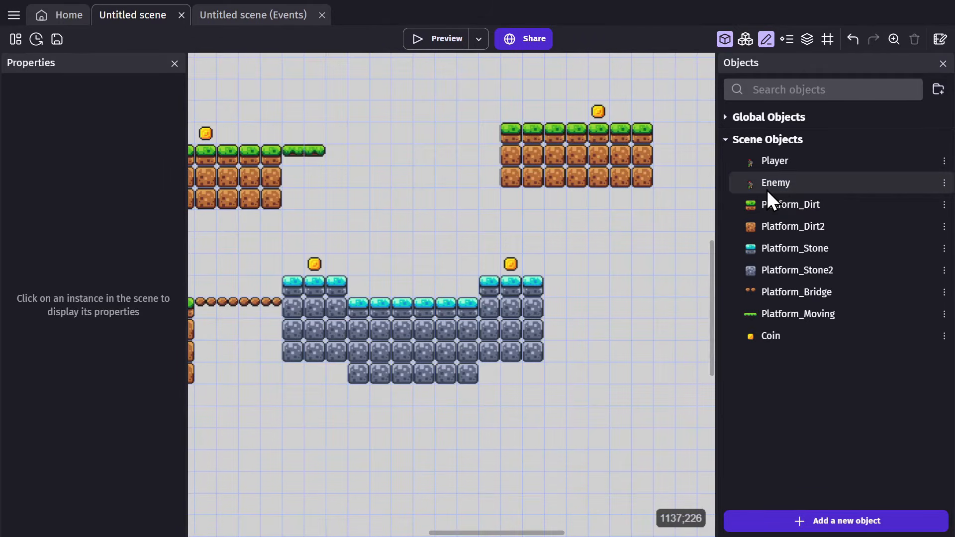
# Step: Import the four green enemy images into Enemy's Idle animation, copying them to the project folder, and delete the four knight frames
pyautogui.doubleClick(767, 190)
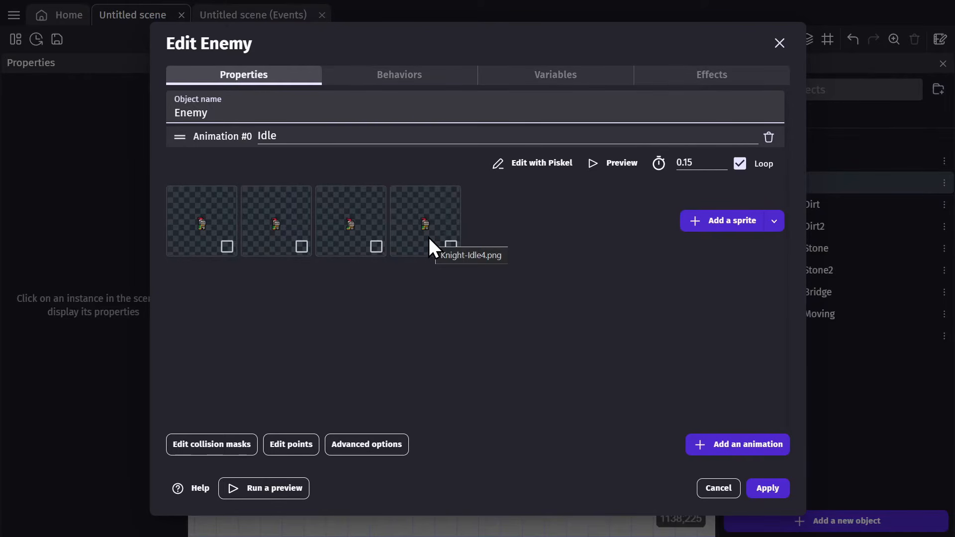
pyautogui.click(718, 221)
pyautogui.scroll(-5, 696, 234)
pyautogui.click(775, 450)
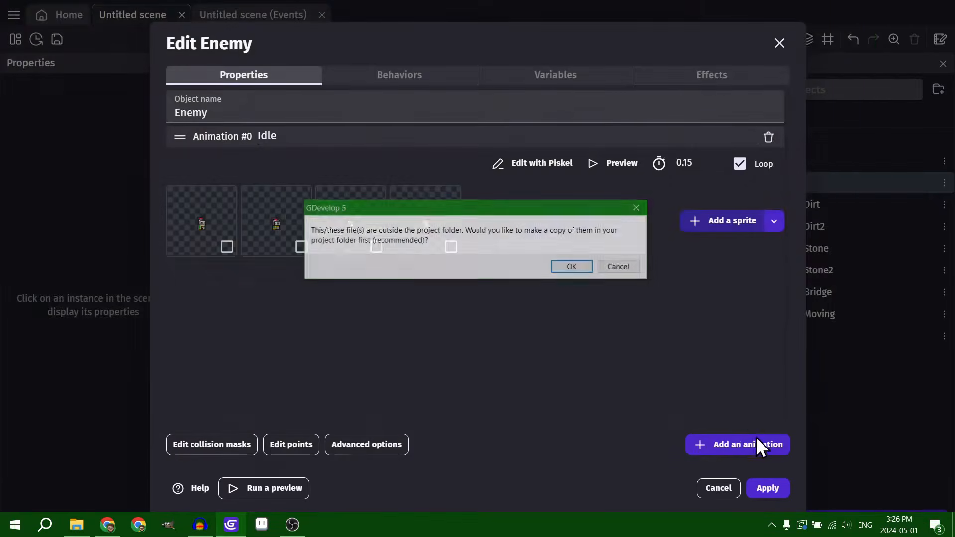
pyautogui.press('Return')
pyautogui.rightClick(206, 203)
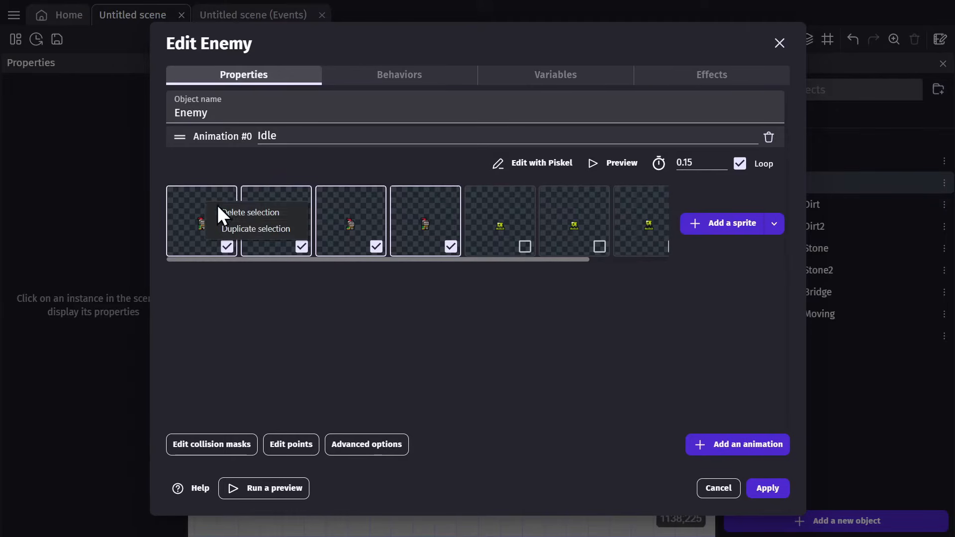
pyautogui.click(254, 213)
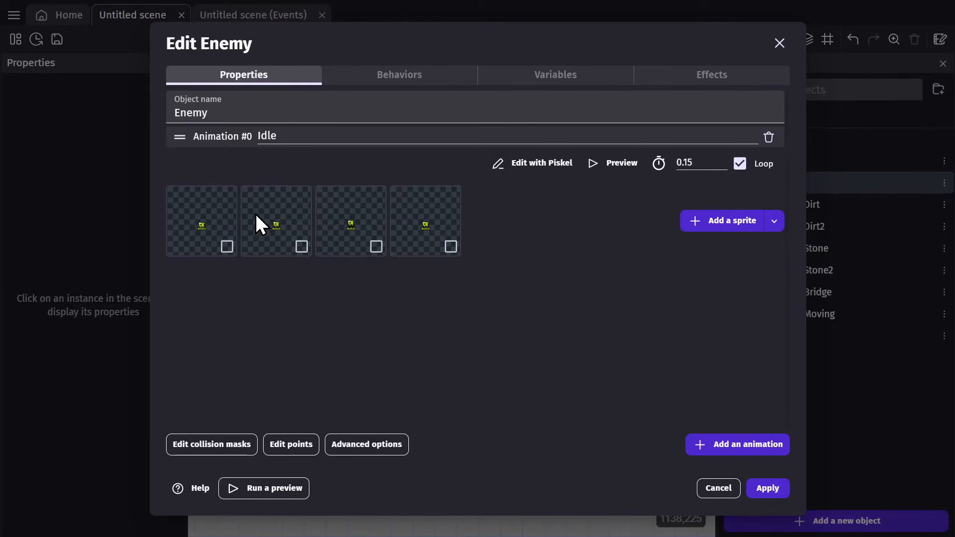
# Step: Preview the enemy's animation, rename it Walk, and disable default controls in its PlatformerObject behavior
pyautogui.click(634, 155)
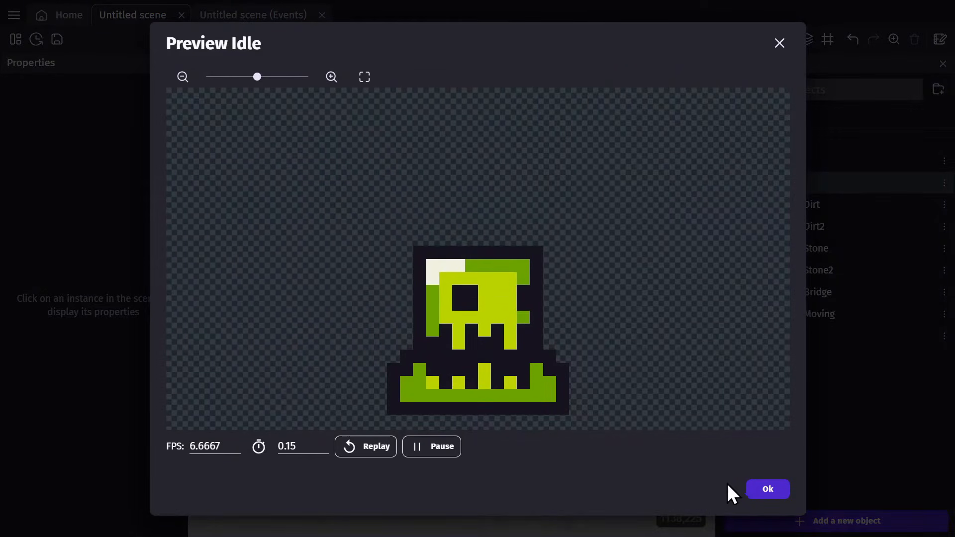
pyautogui.click(755, 492)
pyautogui.doubleClick(298, 133)
pyautogui.write('Walk')
pyautogui.click(624, 285)
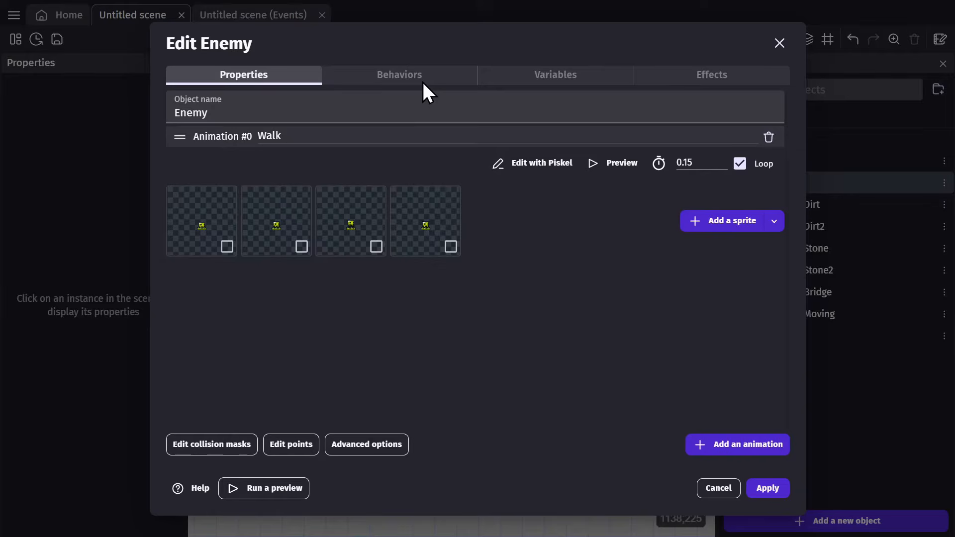
pyautogui.click(422, 81)
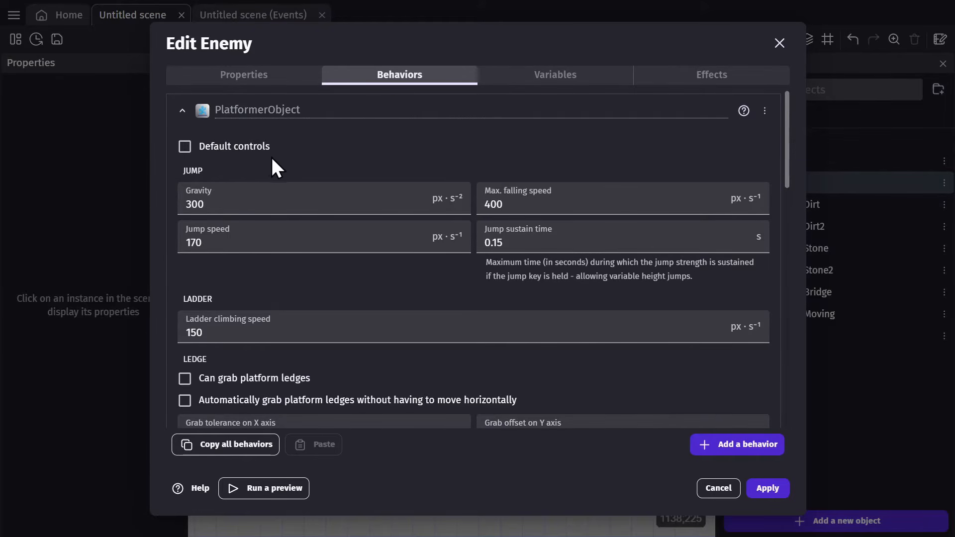
# Step: Place an Enemy above the lowered stone section and a copy of it above the start of the bridge
pyautogui.moveTo(778, 187); pyautogui.dragTo(383, 245)
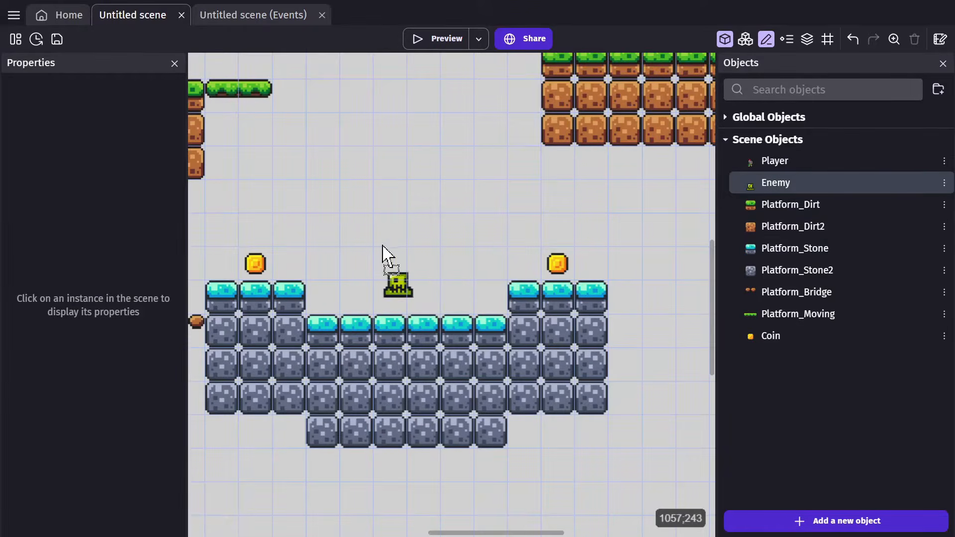
pyautogui.moveTo(398, 288); pyautogui.dragTo(416, 272)
pyautogui.moveTo(322, 227); pyautogui.dragTo(540, 222, button='middle')
pyautogui.scroll(-5, 471, 208)
pyautogui.moveTo(591, 234); pyautogui.dragTo(377, 213)
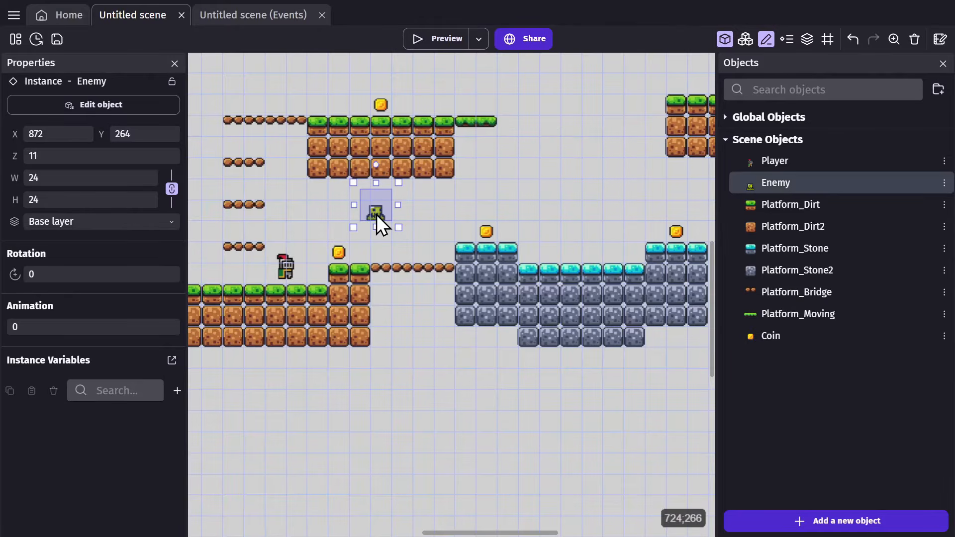
# Step: Remove the SmoothCamera and SmoothPlatformerCamera behaviors from Enemy, keeping only PlatformerObject, and apply the changes
pyautogui.doubleClick(588, 235)
pyautogui.click(187, 110)
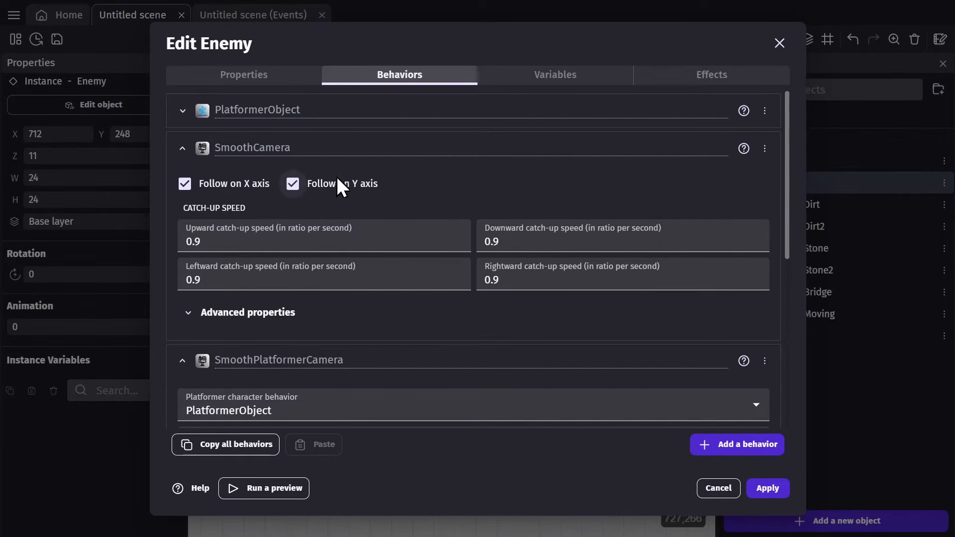
pyautogui.click(764, 148)
pyautogui.click(793, 168)
pyautogui.click(524, 267)
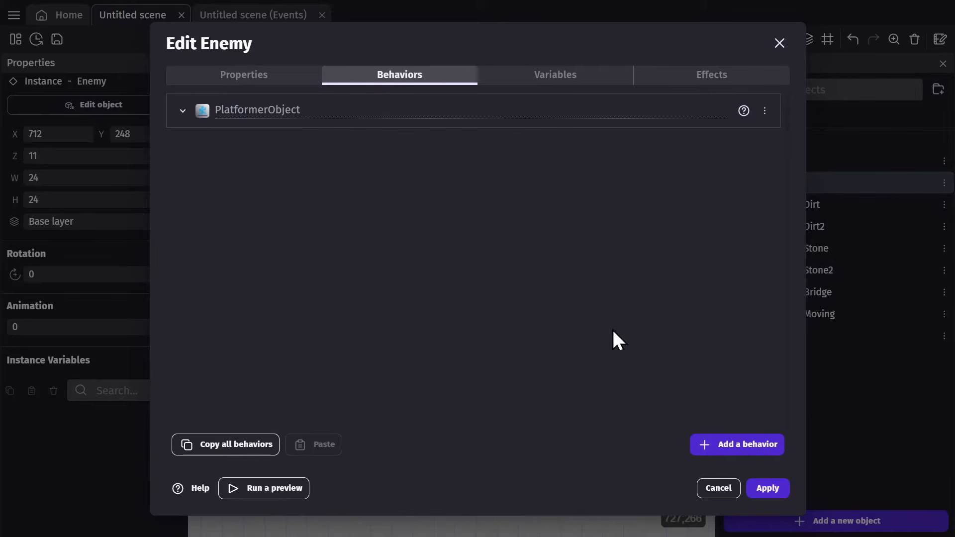
pyautogui.click(761, 484)
pyautogui.click(518, 419)
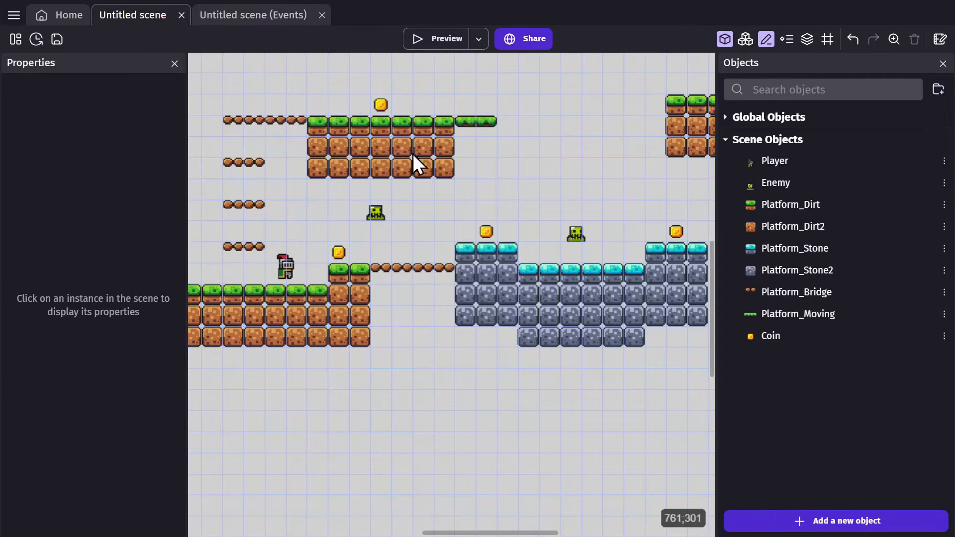
# Step: Preview the game to check the two enemies on the bridge and in the stone pit
pyautogui.click(431, 40)
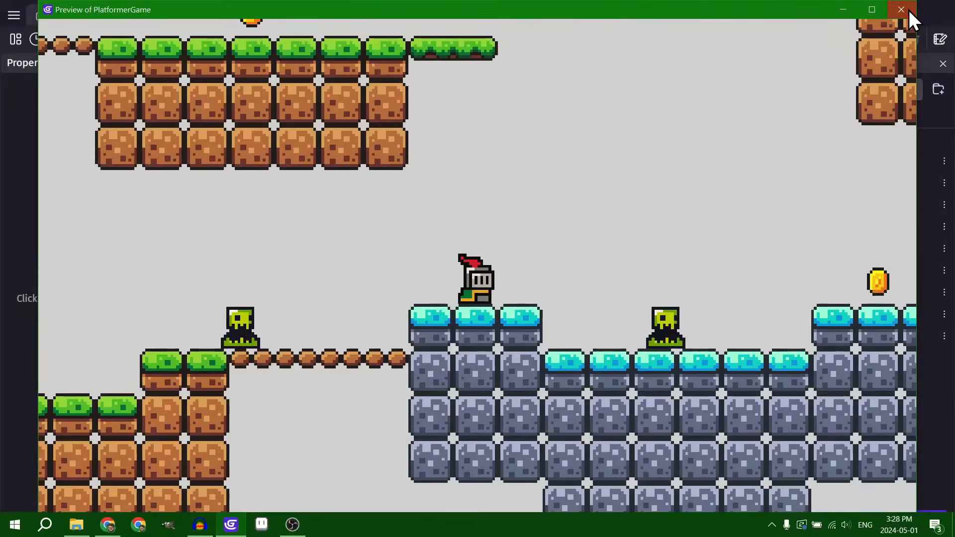
pyautogui.click(908, 10)
# Step: Add a new scene event with the condition that Enemy is horizontally flipped
pyautogui.click(279, 15)
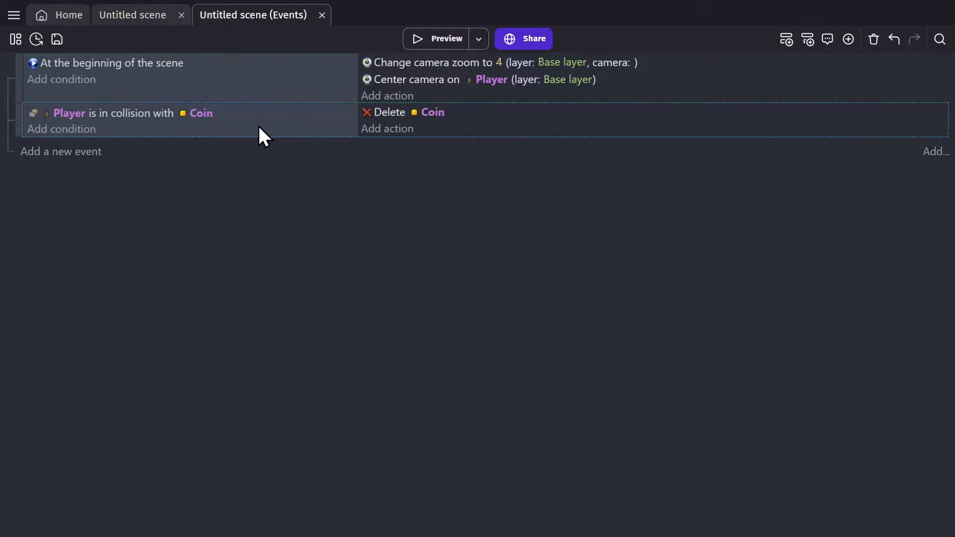
pyautogui.click(60, 154)
pyautogui.click(127, 309)
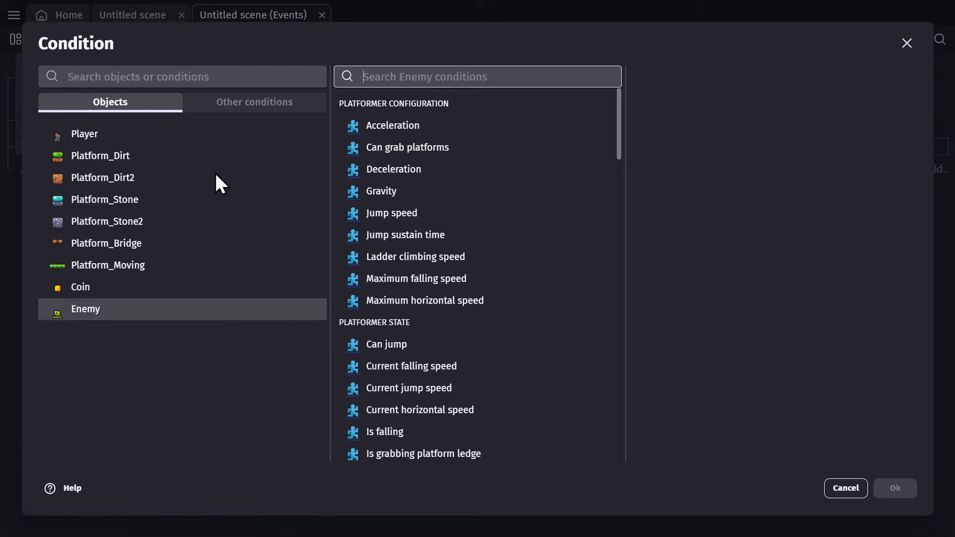
pyautogui.write('flip')
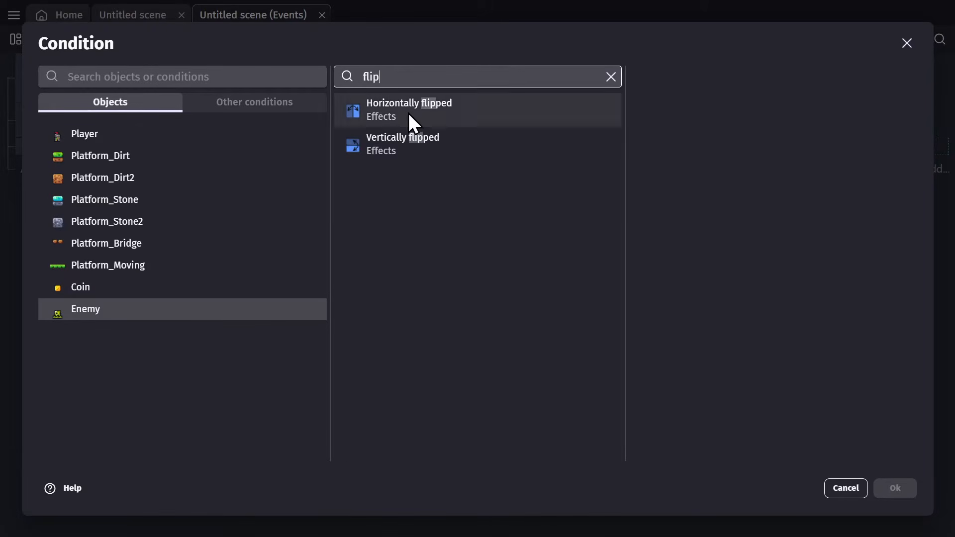
pyautogui.click(409, 116)
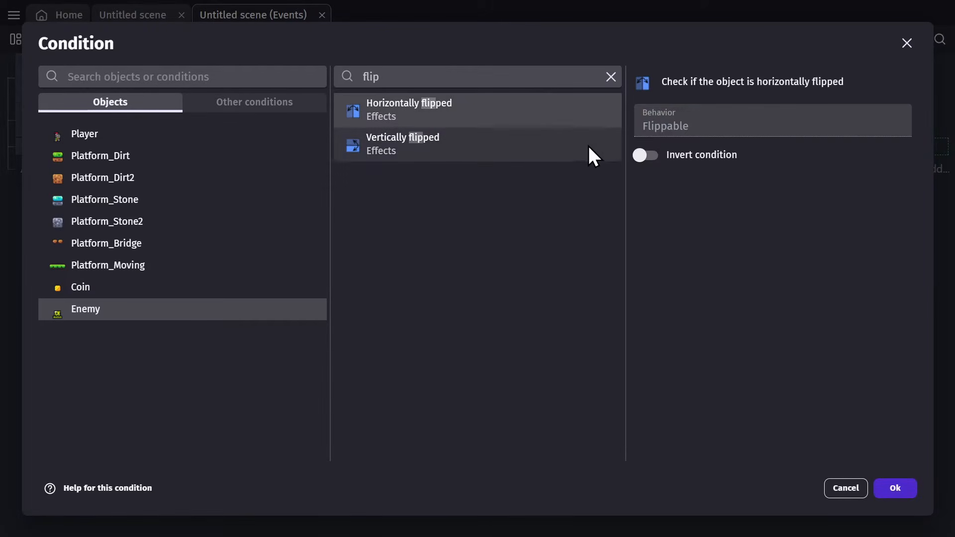
pyautogui.click(901, 488)
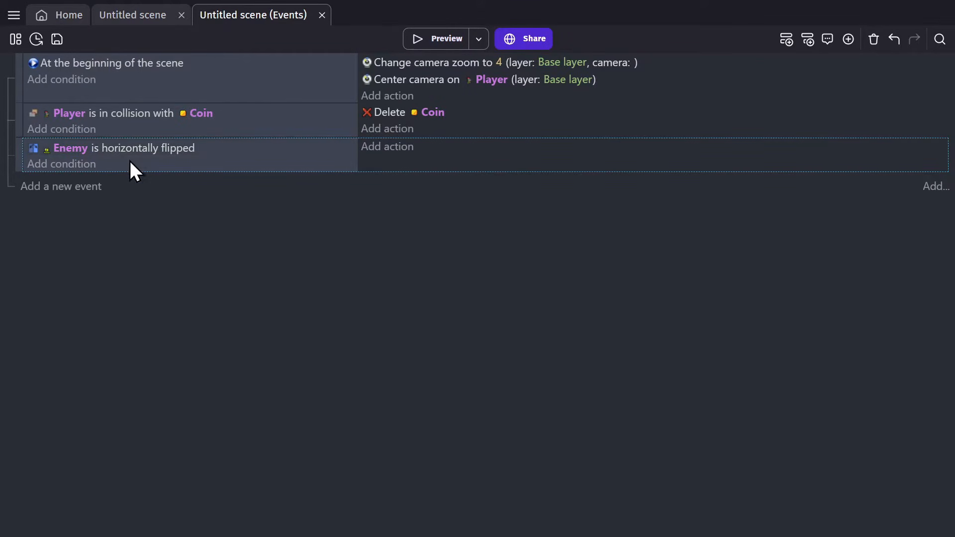
# Step: Duplicate the Enemy is horizontally flipped event and invert the condition in the copy
pyautogui.hotkey('ctrl', 'c')
pyautogui.hotkey('ctrl', 'v')
pyautogui.click(142, 182)
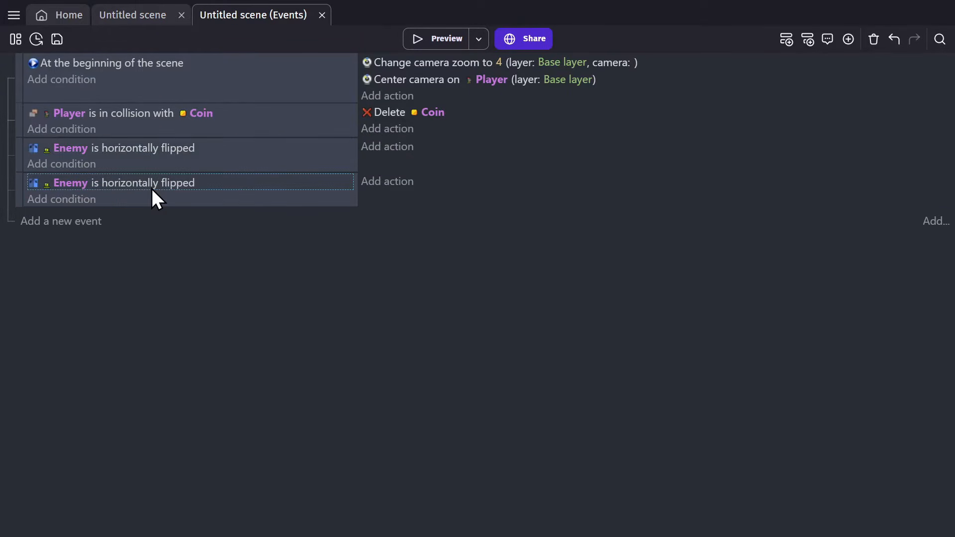
pyautogui.rightClick(152, 189)
pyautogui.click(230, 262)
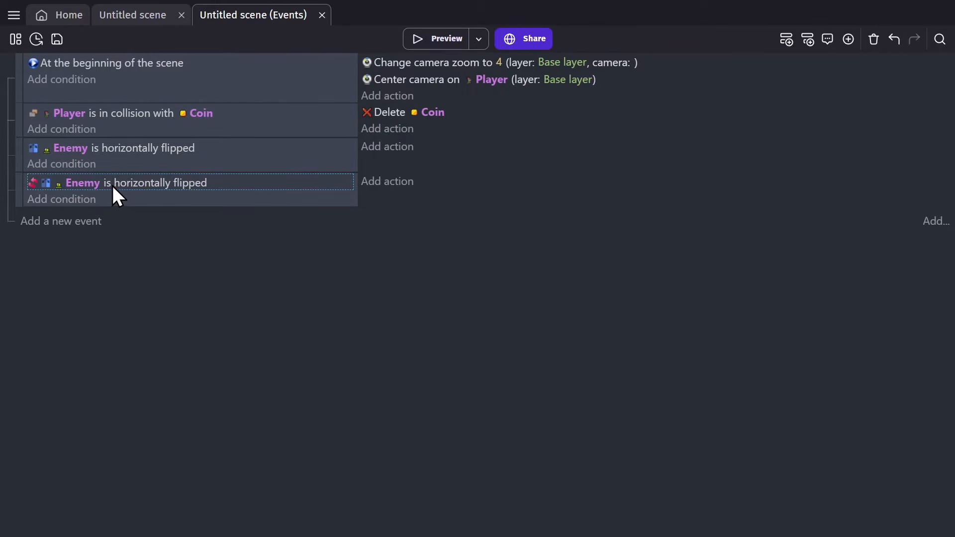
# Step: Add a platformer Simulate left key press action for Enemy to the event where Enemy is flipped
pyautogui.click(396, 148)
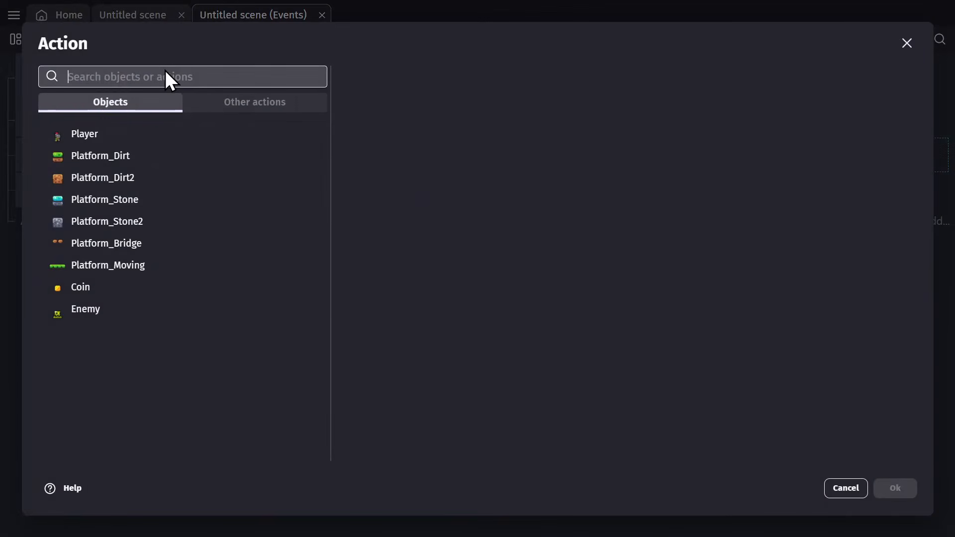
pyautogui.write('simul')
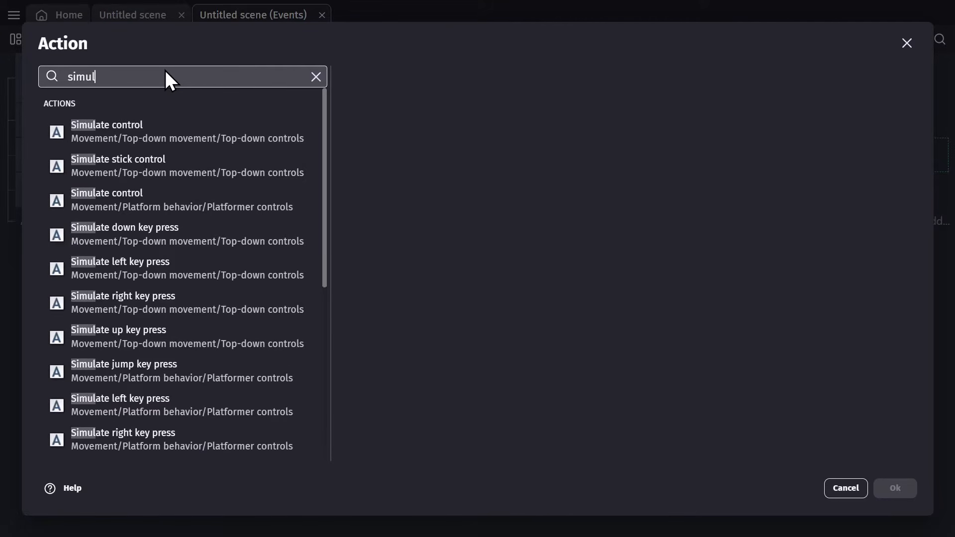
pyautogui.write('ate')
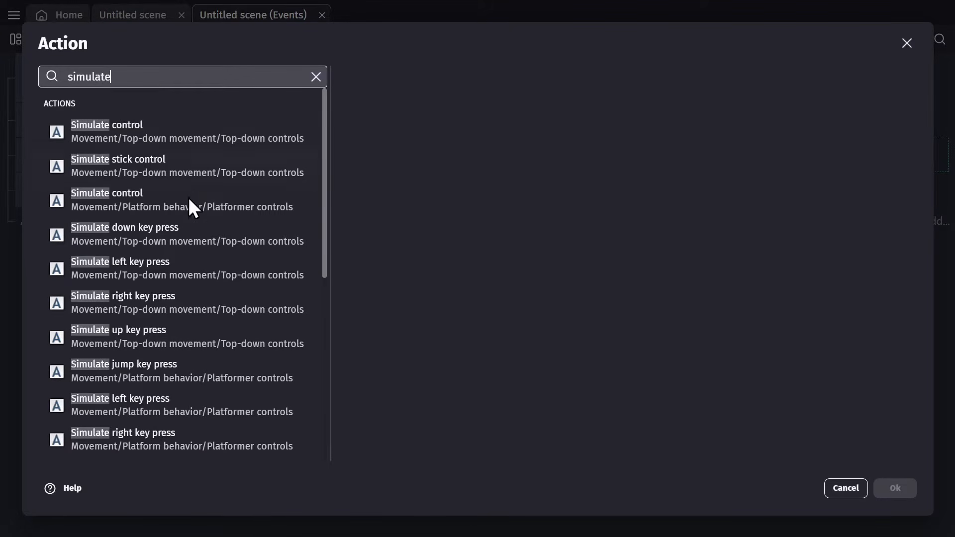
pyautogui.click(76, 416)
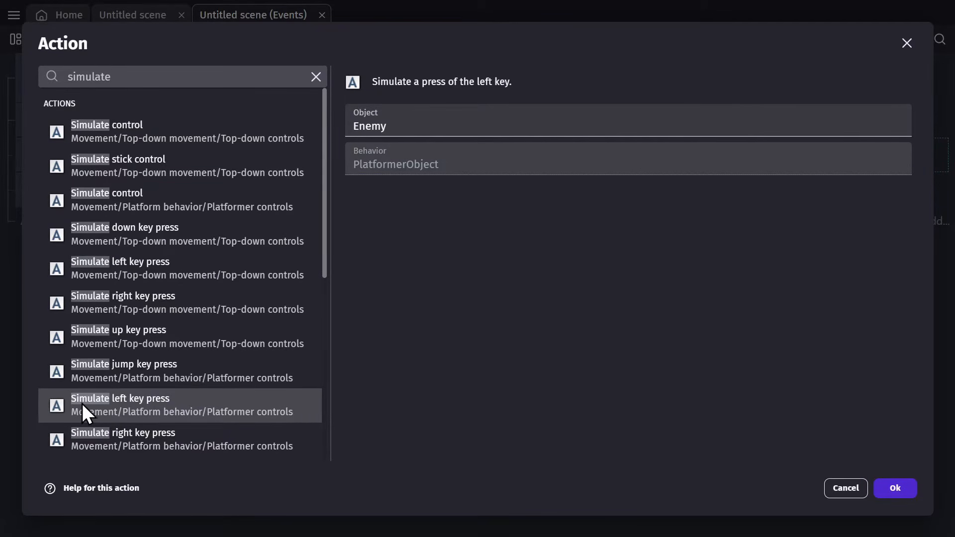
pyautogui.click(895, 488)
# Step: Copy the simulated left press action into the inverted event and change it there to Simulate right key press
pyautogui.click(443, 148)
pyautogui.hotkey('ctrl', 'c')
pyautogui.click(462, 182)
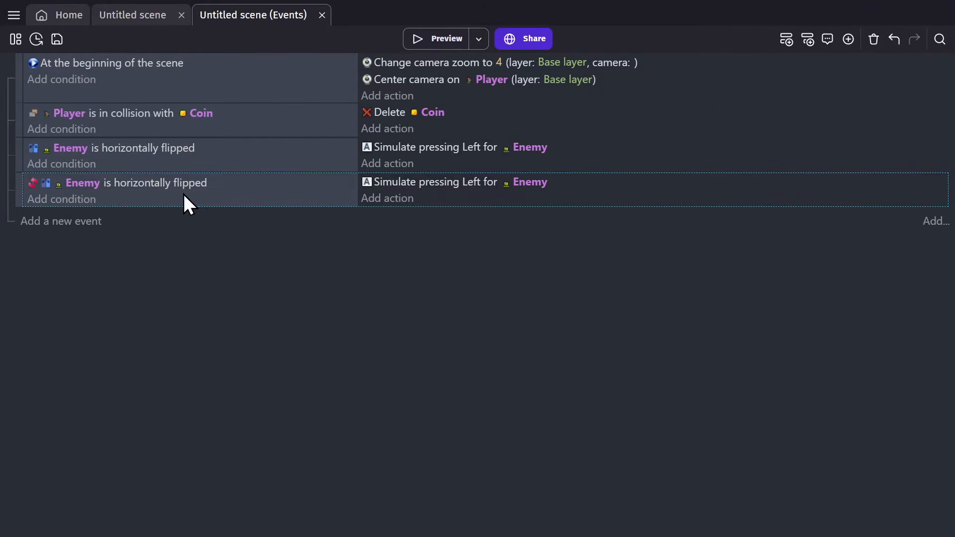
pyautogui.doubleClick(446, 183)
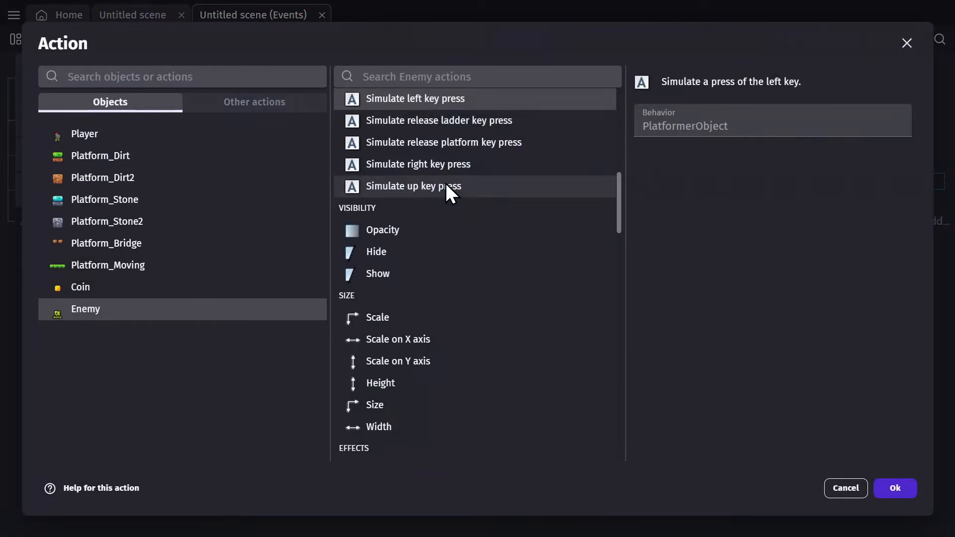
pyautogui.scroll(3, 440, 280)
pyautogui.click(388, 351)
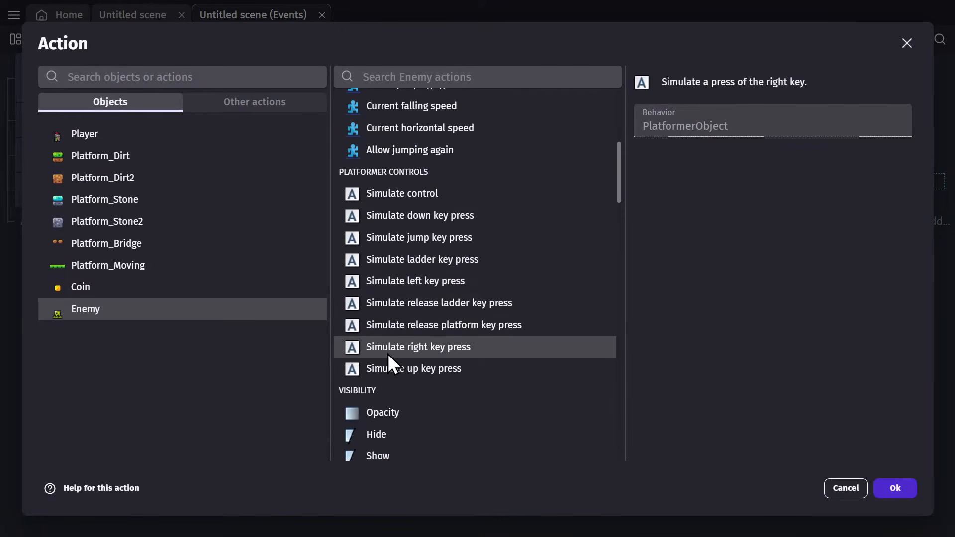
pyautogui.press('Return')
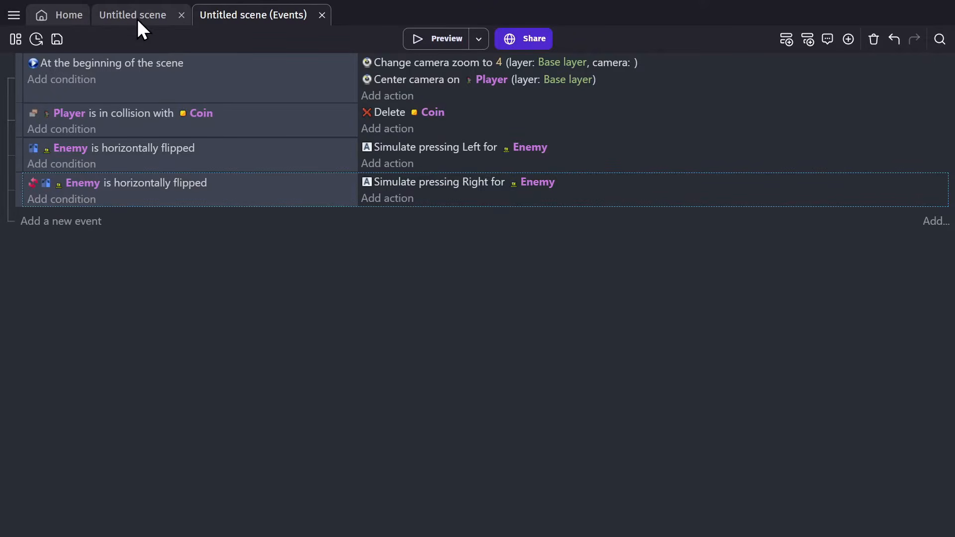
# Step: Add a new point named Checker to the Enemy object's sprite points
pyautogui.click(135, 16)
pyautogui.click(384, 210)
pyautogui.doubleClick(384, 210)
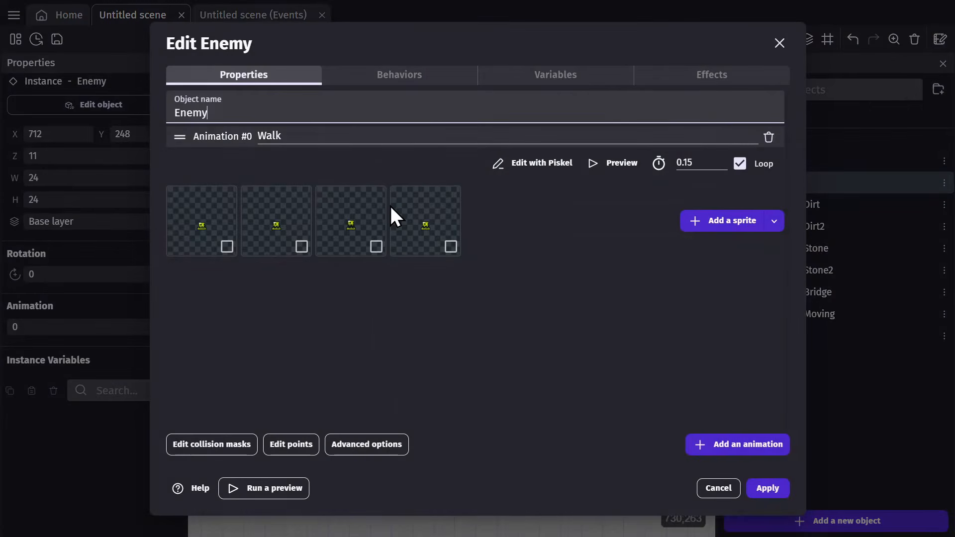
pyautogui.click(291, 443)
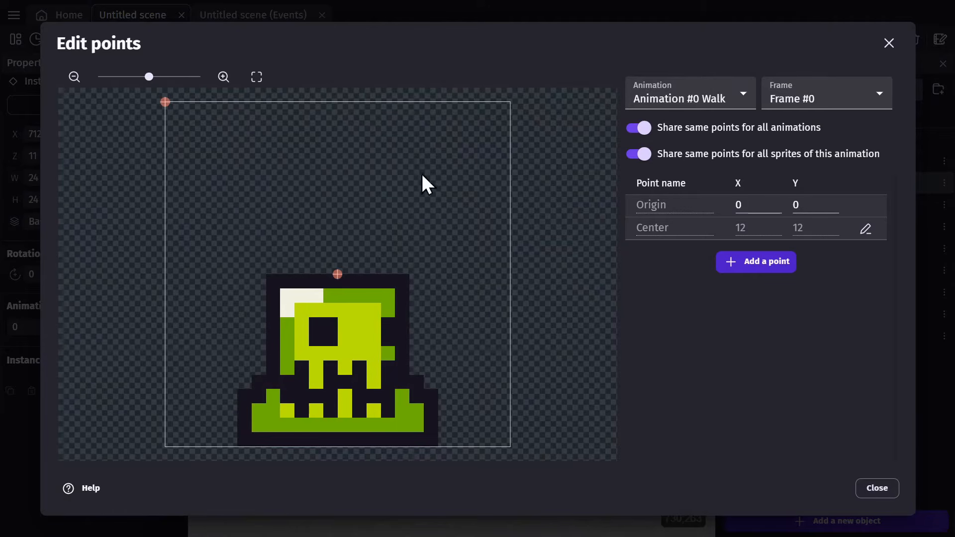
pyautogui.click(762, 262)
pyautogui.doubleClick(685, 251)
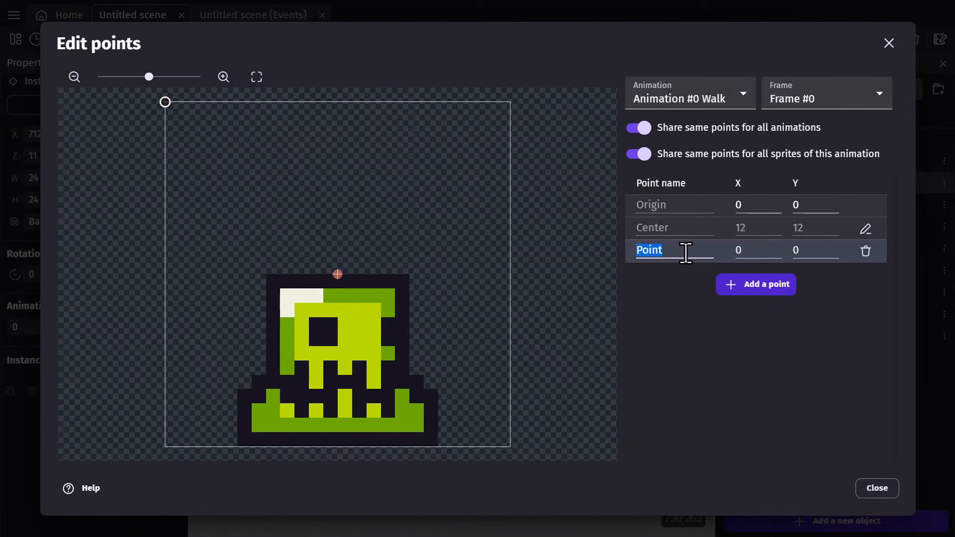
pyautogui.write('Checker')
# Step: Position the Checker point at X 24, Y 18 on the sprite's edge and apply the Enemy changes
pyautogui.click(164, 103)
pyautogui.moveTo(495, 347)
pyautogui.mouseDown()
pyautogui.moveTo(516, 337)
pyautogui.moveTo(512, 350)
pyautogui.moveTo(502, 335)
pyautogui.moveTo(510, 360)
pyautogui.mouseUp()
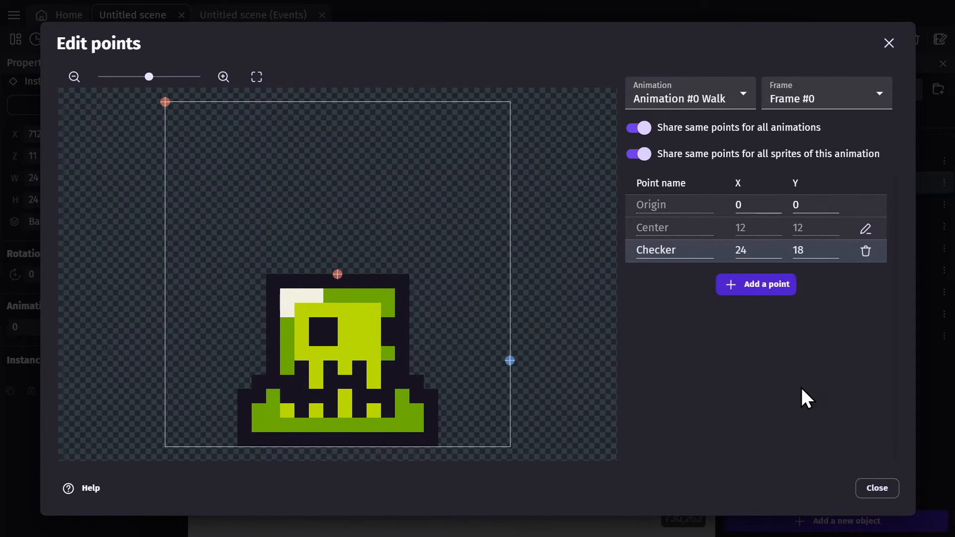
pyautogui.click(875, 488)
pyautogui.click(769, 490)
# Step: Add a new scene event and start a Point inside object condition with Platform_Stone as the object
pyautogui.click(262, 16)
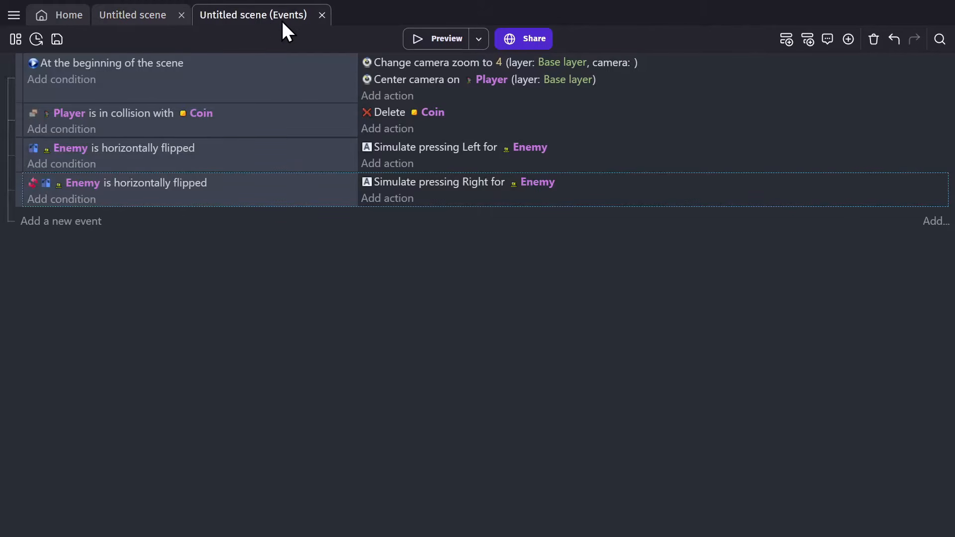
pyautogui.click(58, 221)
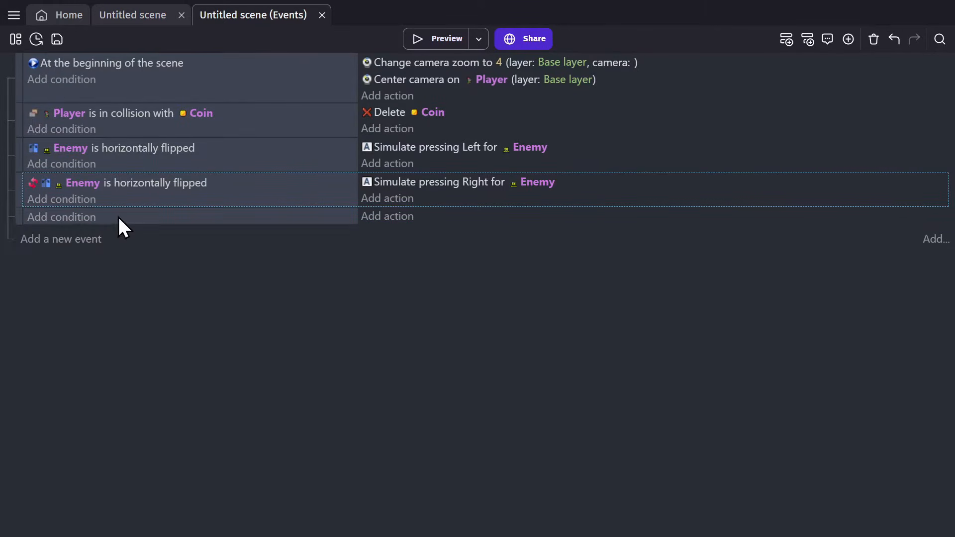
pyautogui.click(88, 219)
pyautogui.write('point inside')
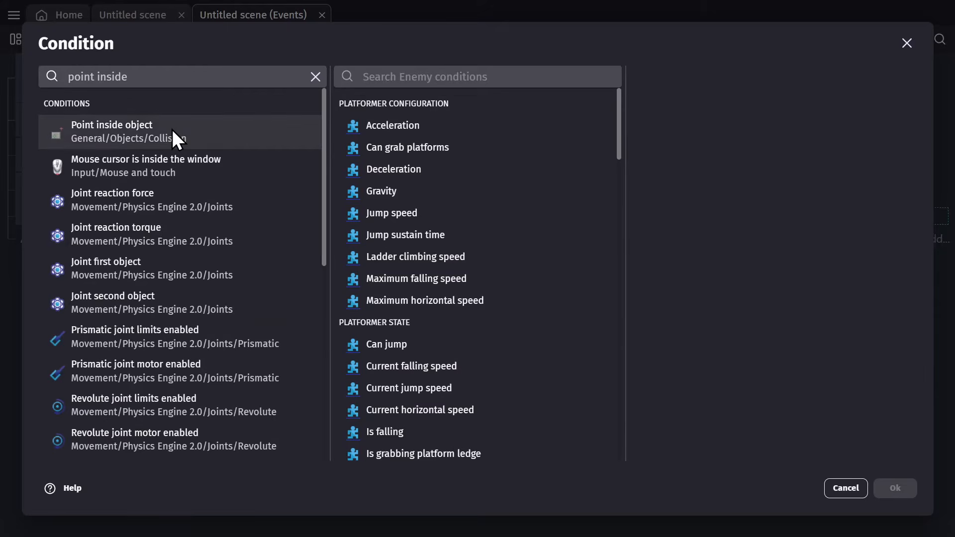
pyautogui.click(172, 130)
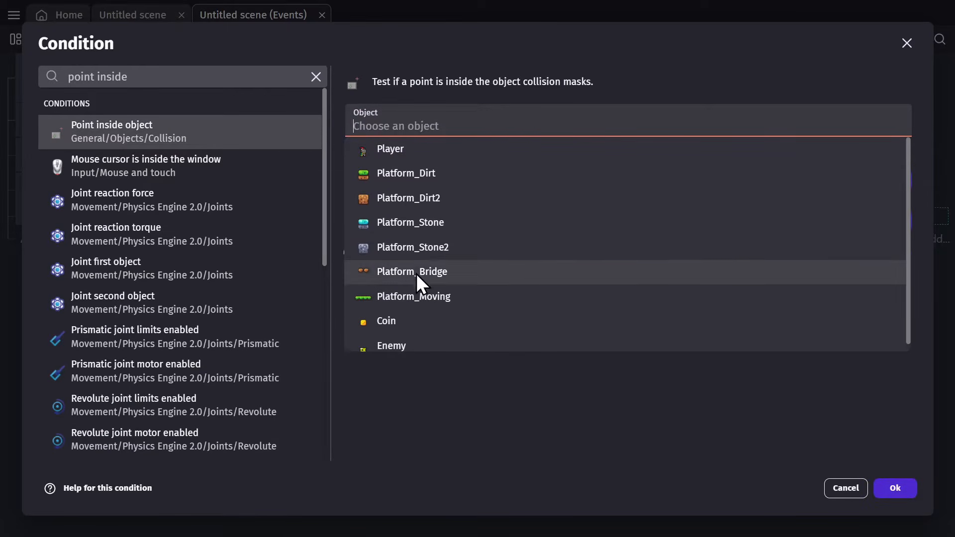
pyautogui.click(416, 224)
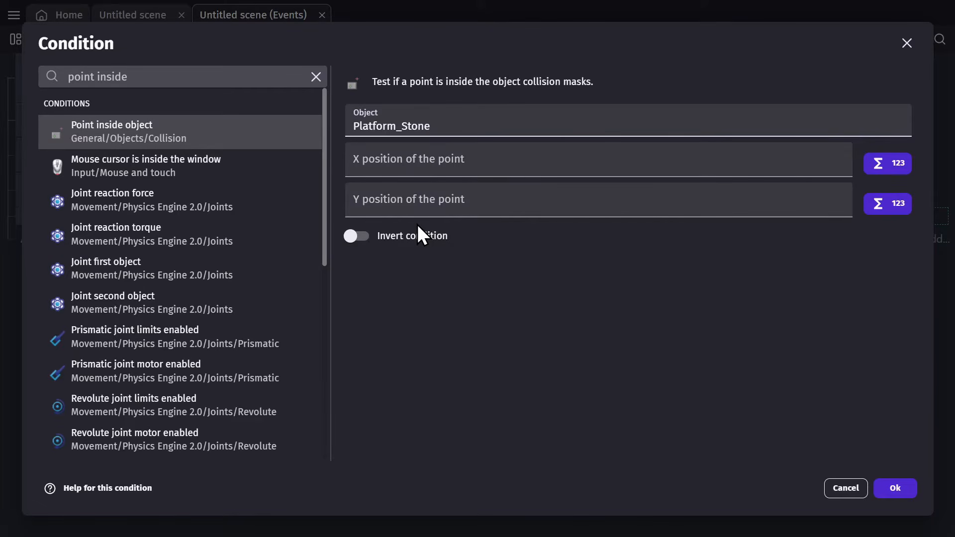
# Step: Set the condition's X position of the point to Enemy.PointX("Checker")
pyautogui.click(432, 166)
pyautogui.write('enem')
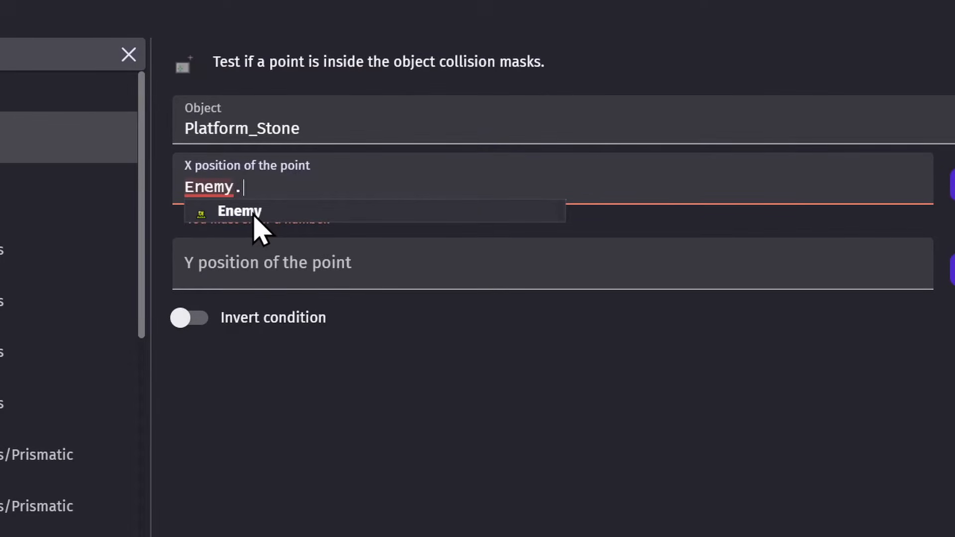
pyautogui.click(253, 213)
pyautogui.write('point')
pyautogui.click(244, 213)
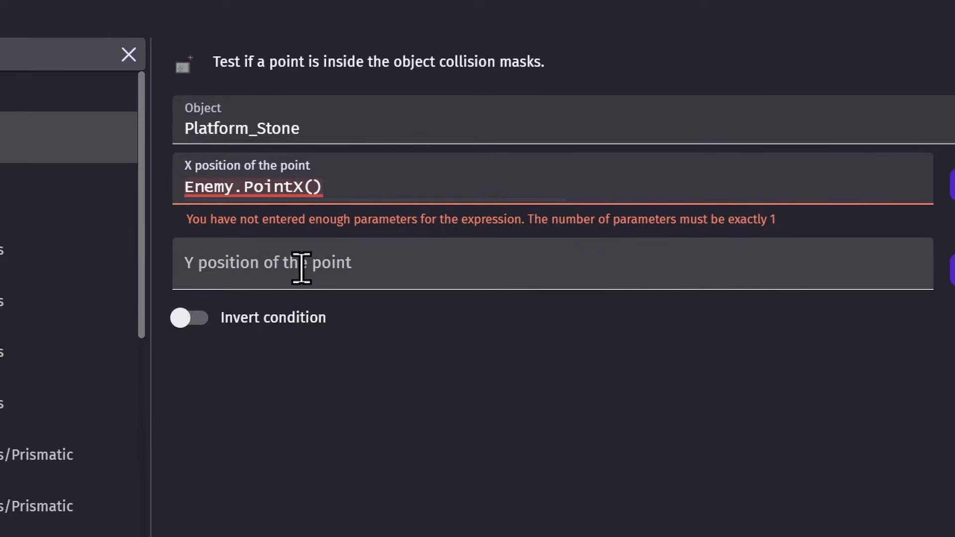
pyautogui.write('""')
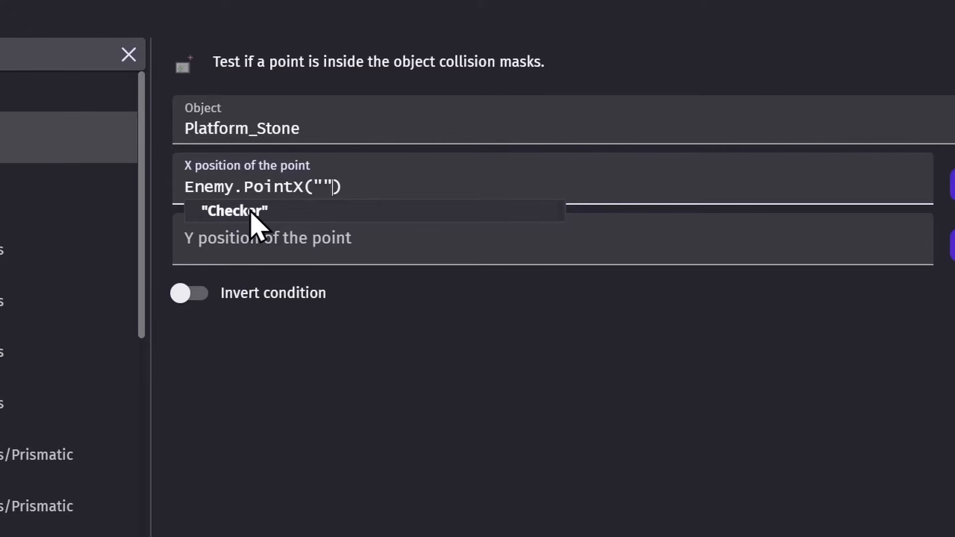
pyautogui.click(250, 211)
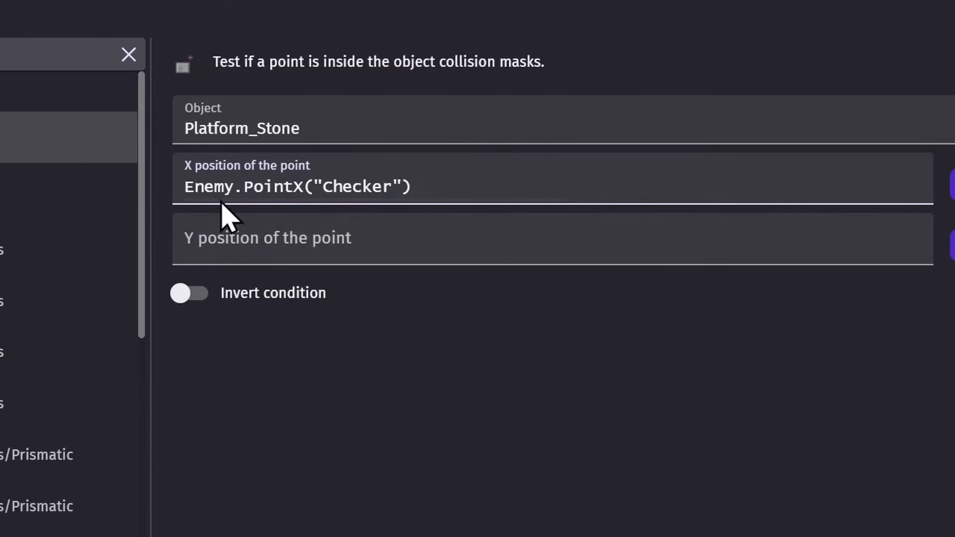
# Step: Set the Y position of the point to Enemy.PointY("Checker") and confirm the condition
pyautogui.moveTo(187, 186); pyautogui.dragTo(453, 181)
pyautogui.hotkey('ctrl', 'c')
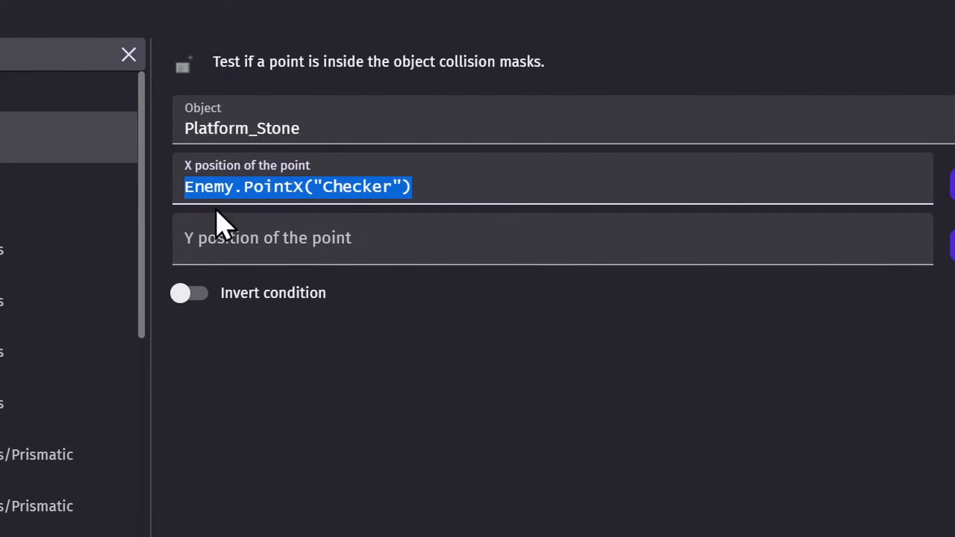
pyautogui.click(255, 241)
pyautogui.hotkey('ctrl', 'v')
pyautogui.click(301, 246)
pyautogui.press('BackSpace')
pyautogui.write('Y')
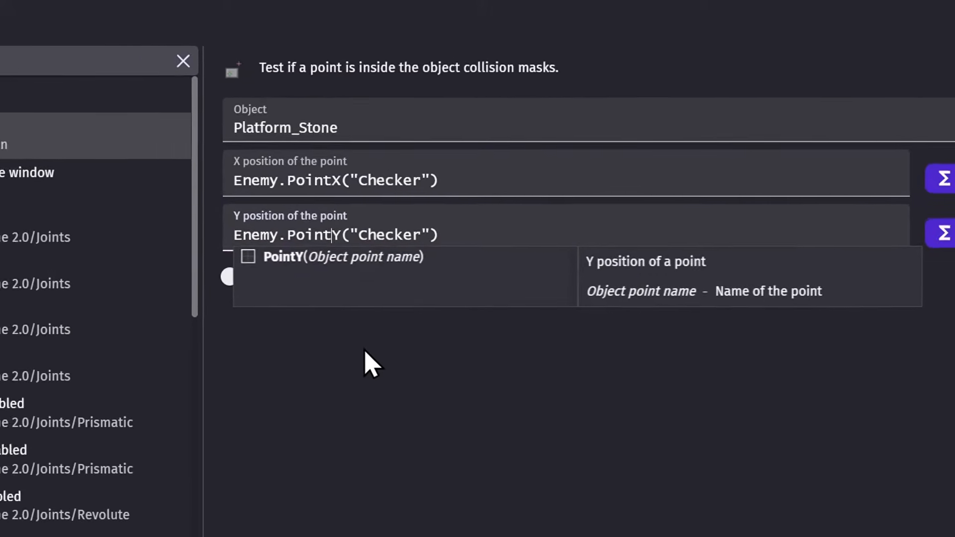
pyautogui.click(330, 368)
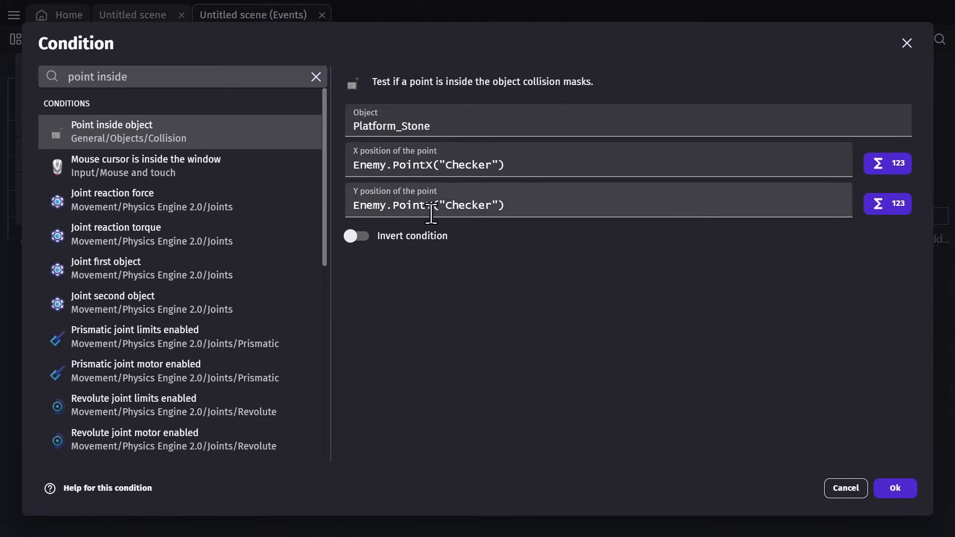
pyautogui.click(888, 488)
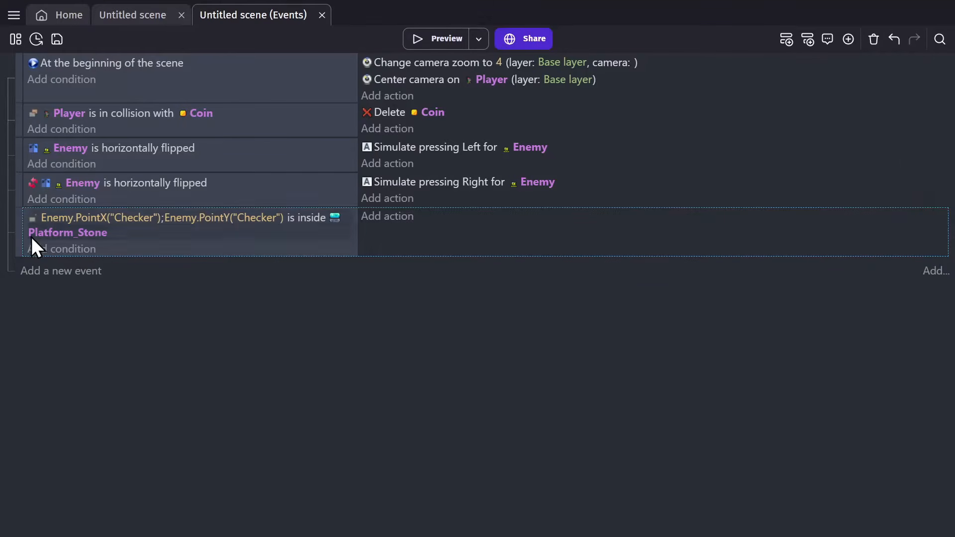
# Step: Add a Flip the object horizontally action for Enemy to the Checker event, with flipping set to yes
pyautogui.click(387, 216)
pyautogui.write('flip')
pyautogui.click(189, 133)
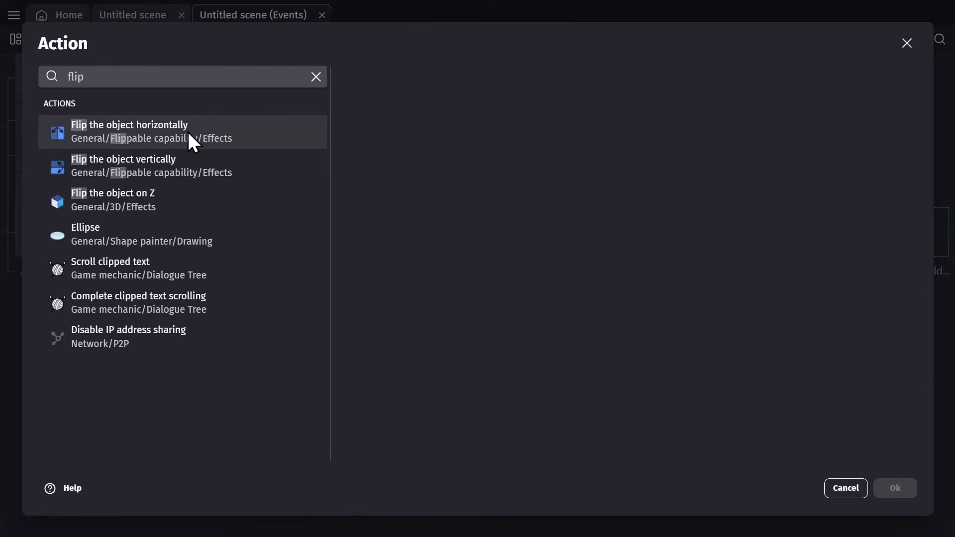
pyautogui.write('enem')
pyautogui.click(390, 148)
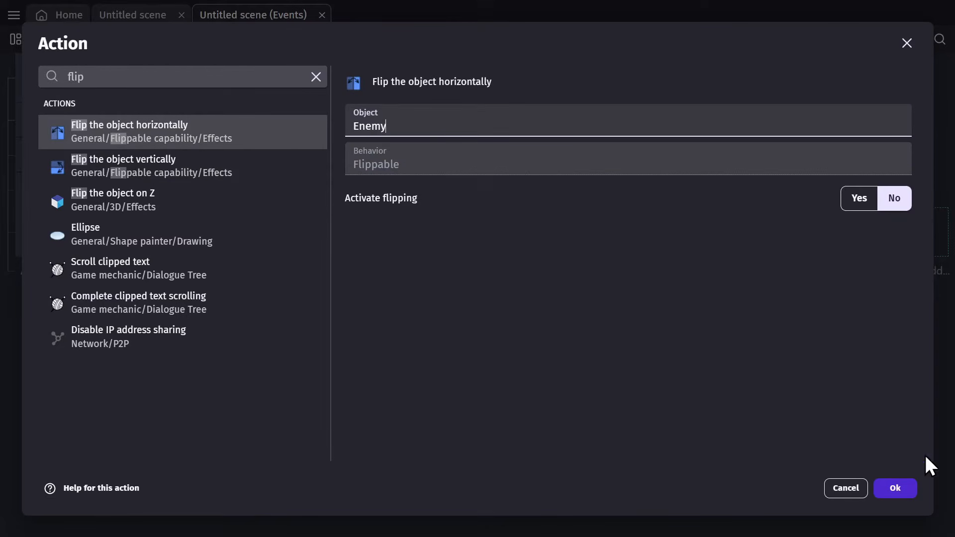
pyautogui.click(895, 487)
pyautogui.click(513, 218)
pyautogui.click(606, 247)
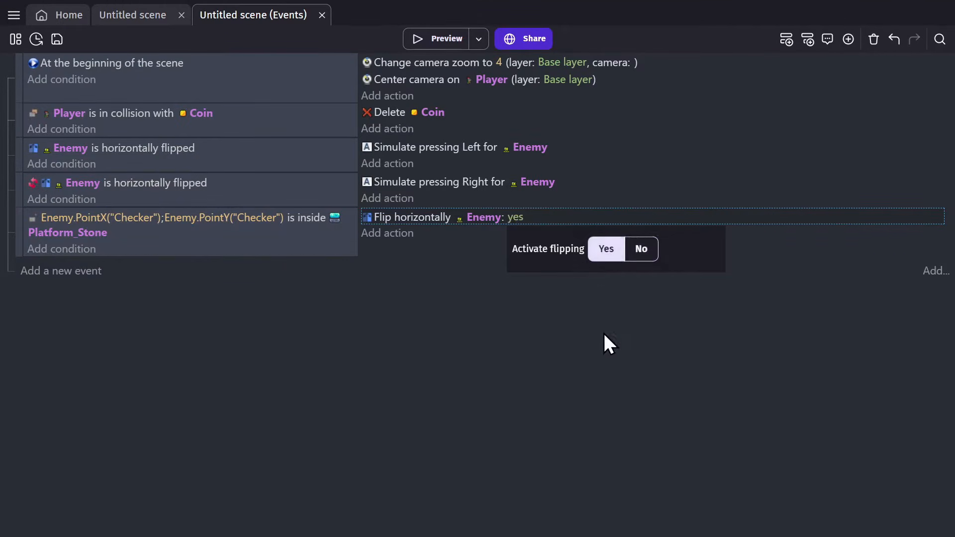
# Step: Nest the Checker event under the flipped Enemy event and a copy of it under the inverted Enemy event
pyautogui.click(413, 215)
pyautogui.moveTo(19, 224); pyautogui.dragTo(59, 157)
pyautogui.click(130, 211)
pyautogui.hotkey('ctrl', 'c')
pyautogui.click(82, 270)
pyautogui.click(141, 264)
pyautogui.hotkey('ctrl', 'v')
pyautogui.moveTo(16, 282); pyautogui.dragTo(62, 277)
# Step: Set the Enemy flip action to no in the sub-event under the inverted condition
pyautogui.click(515, 267)
pyautogui.click(640, 298)
pyautogui.click(103, 151)
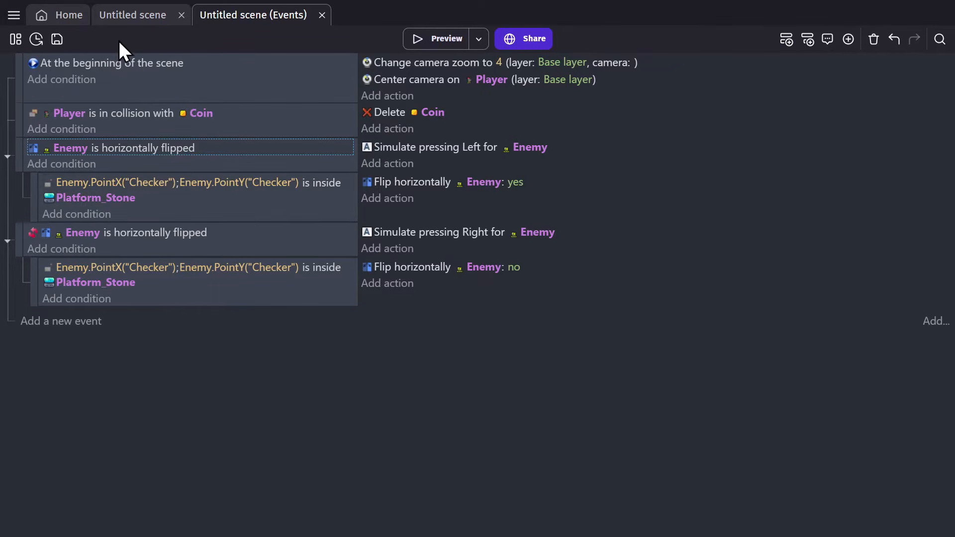
# Step: Set the Enemy flip action to no in the sub-event under the Enemy is horizontally flipped condition
pyautogui.click(133, 14)
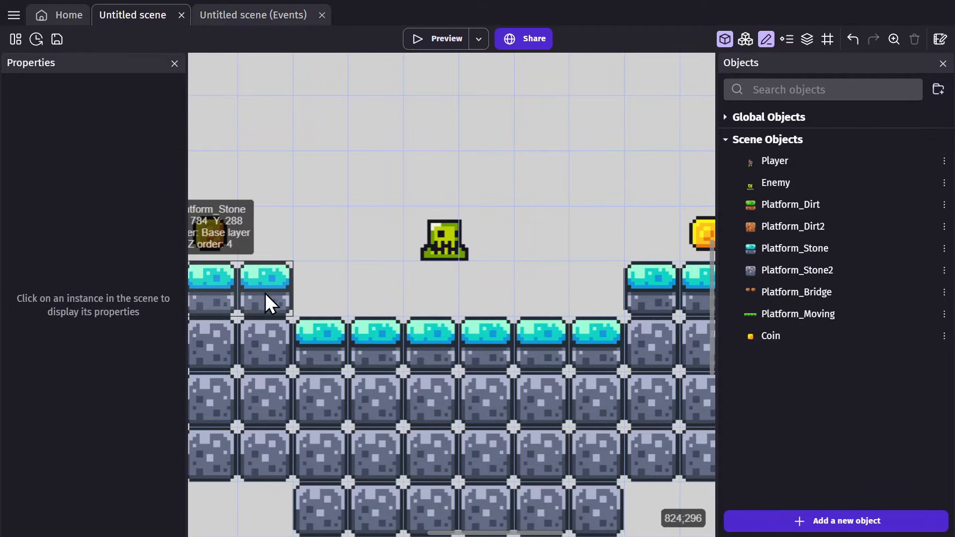
pyautogui.click(264, 21)
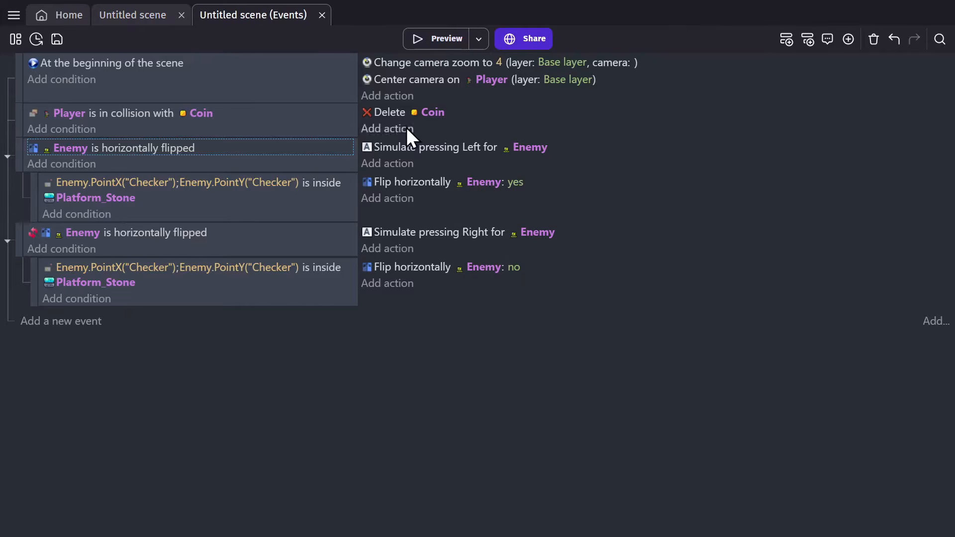
pyautogui.click(512, 185)
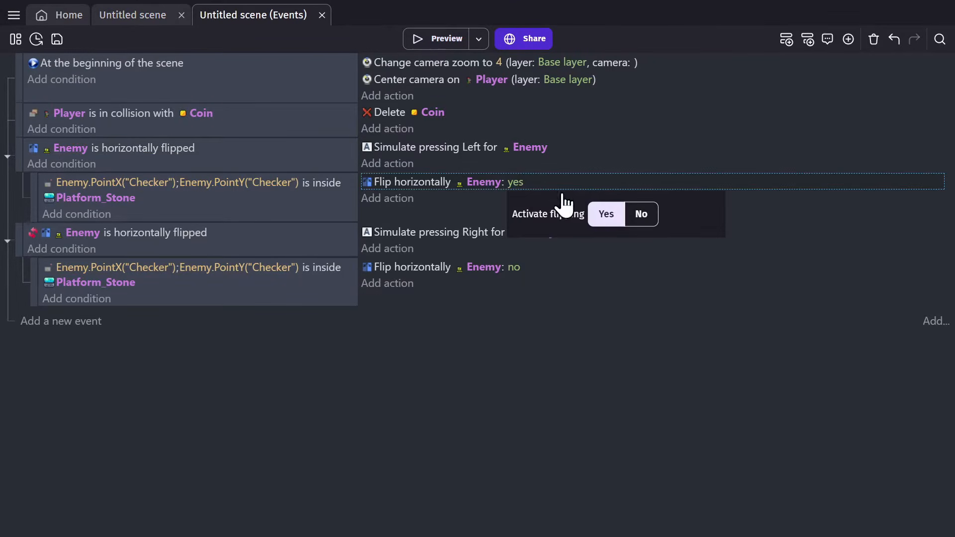
pyautogui.click(642, 214)
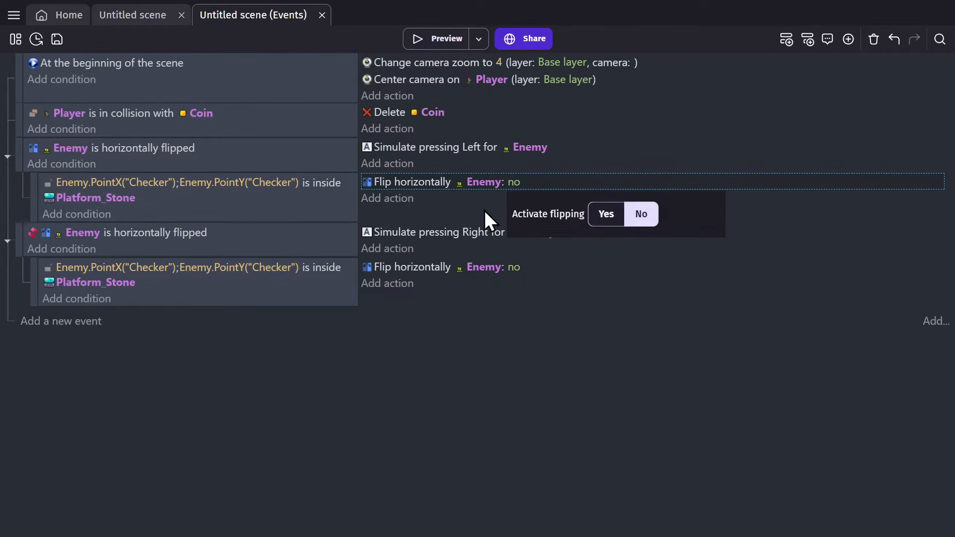
pyautogui.click(484, 210)
pyautogui.click(396, 182)
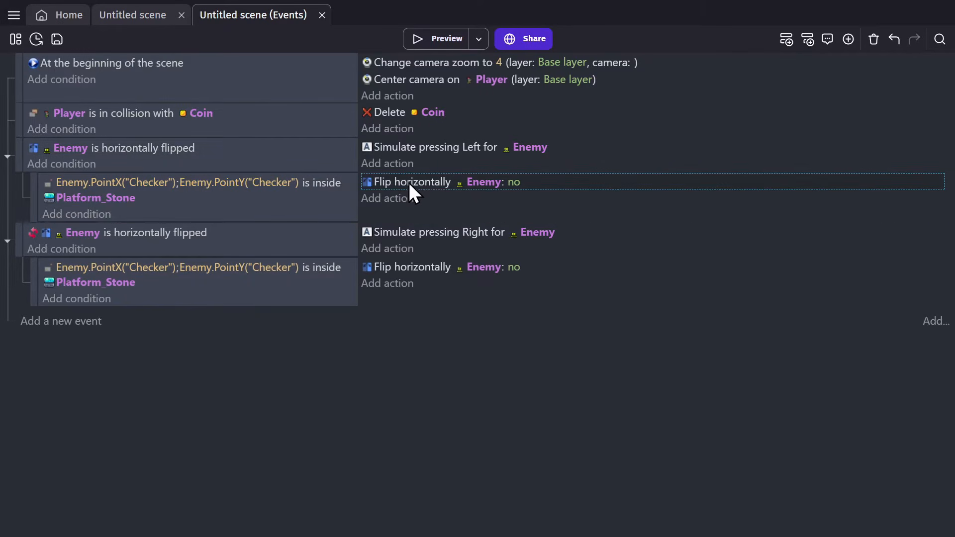
pyautogui.click(516, 183)
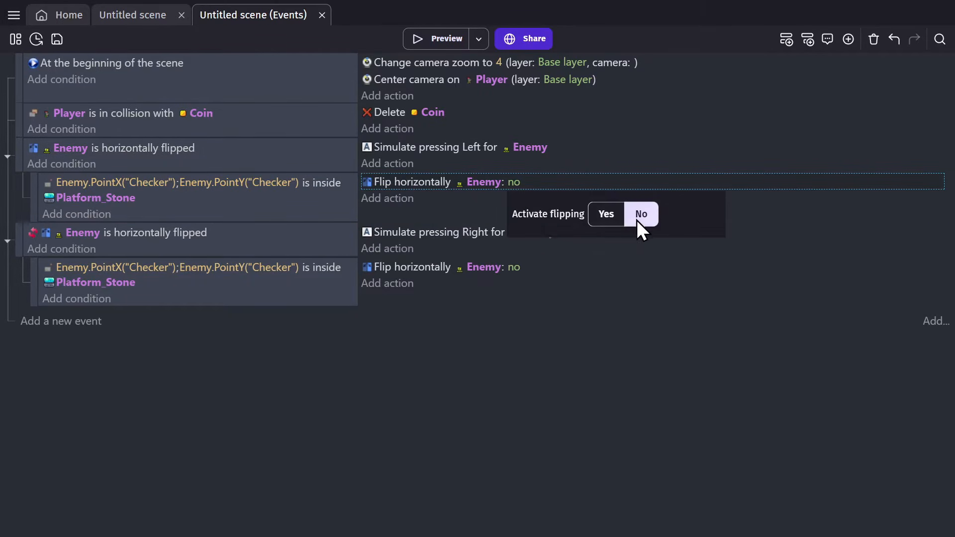
pyautogui.click(484, 209)
# Step: Set the Enemy flip action to yes in the Checker sub-event under the inverted flipped condition, and preview the game
pyautogui.click(164, 239)
pyautogui.click(374, 270)
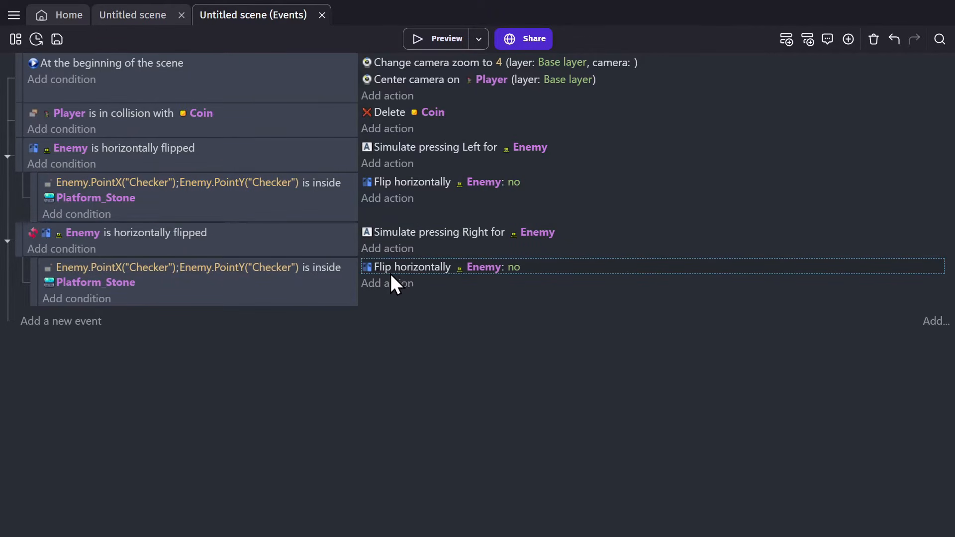
pyautogui.click(510, 267)
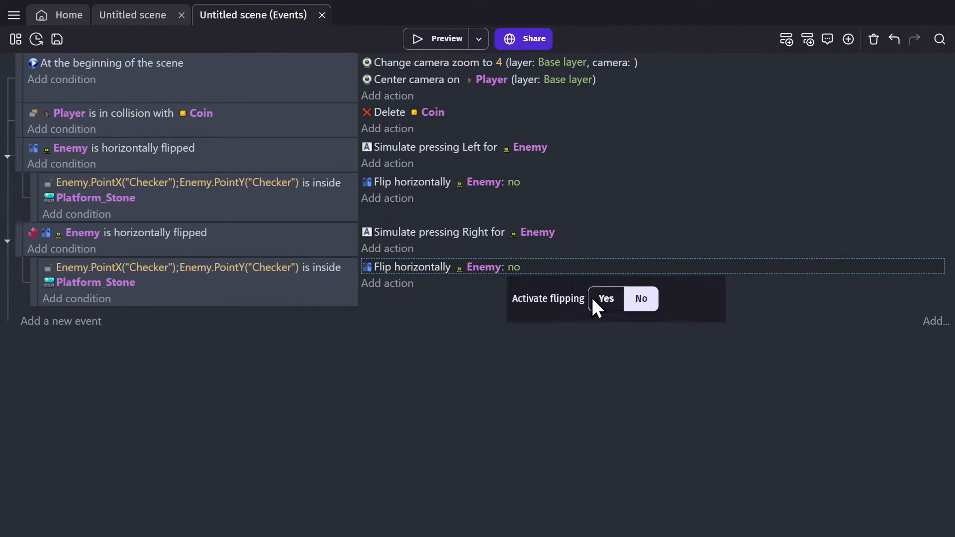
pyautogui.click(601, 300)
pyautogui.click(585, 367)
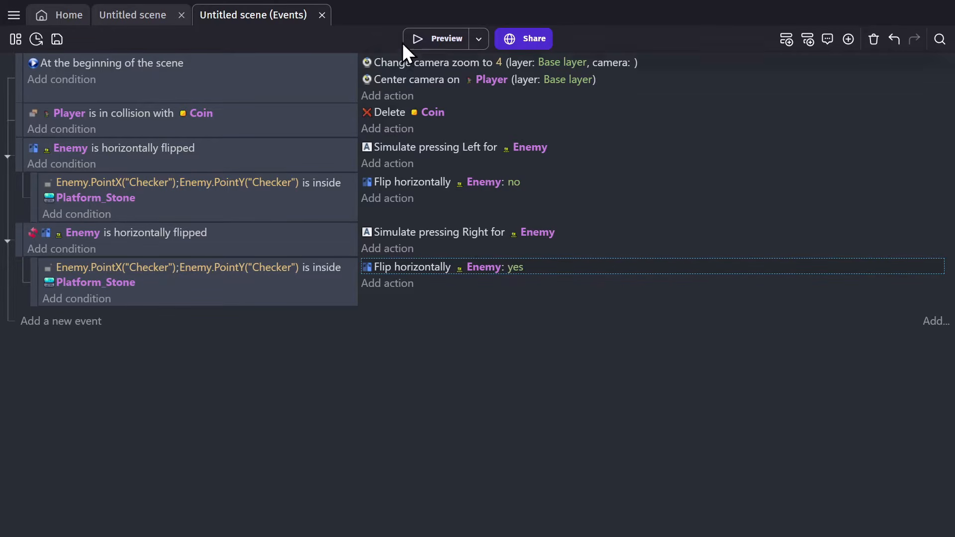
pyautogui.click(441, 46)
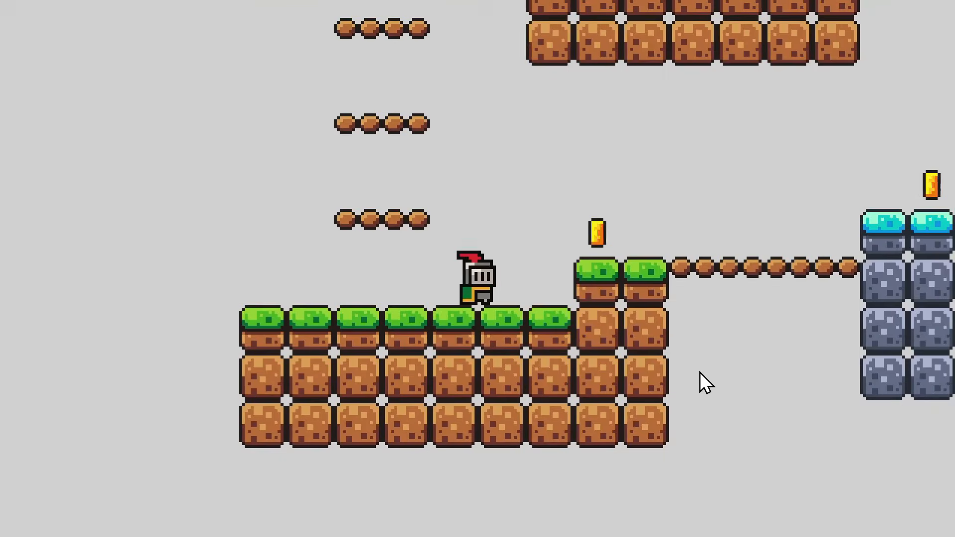
# Step: Play-test the level by moving and jumping the knight toward the enemy's stone platform, and close the preview
pyautogui.press('Right')
pyautogui.press('space')
pyautogui.press('space')
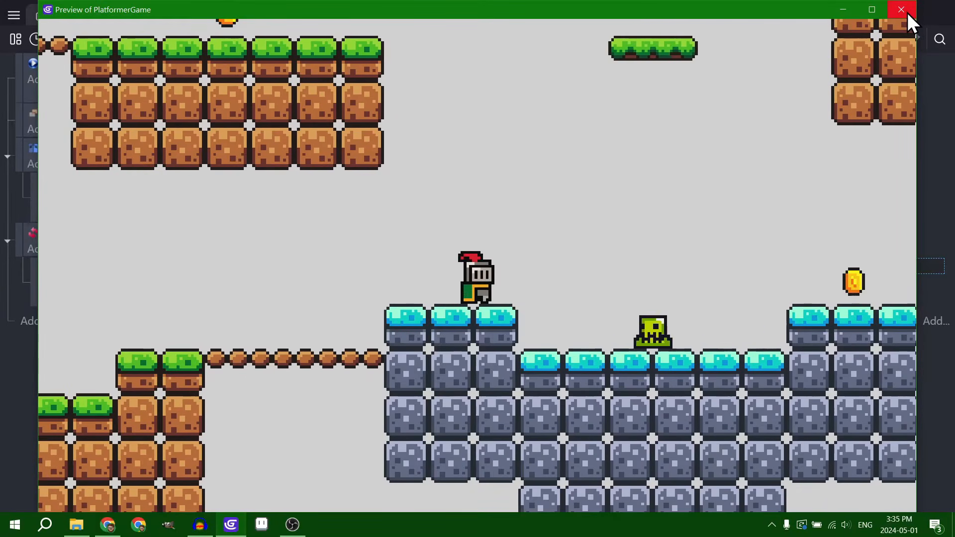
pyautogui.click(906, 13)
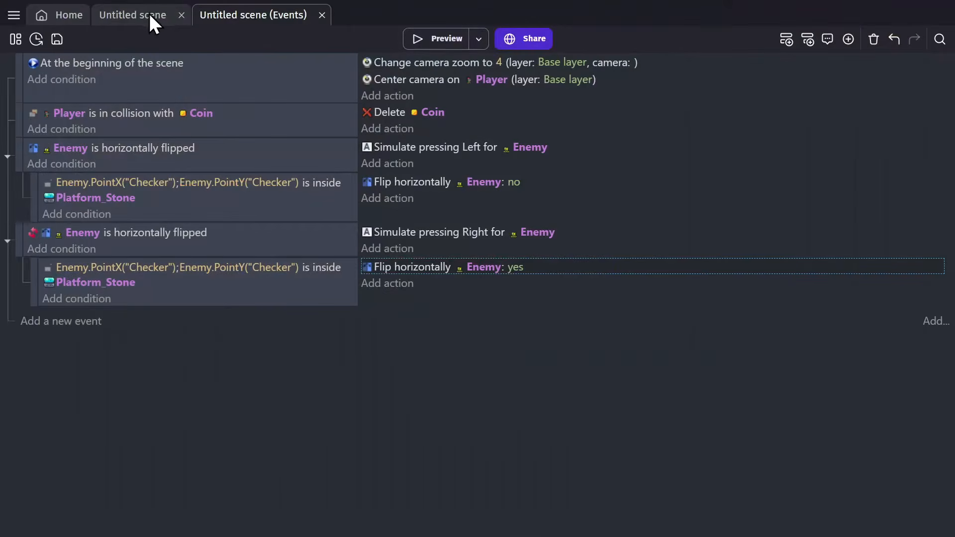
# Step: Set the max. speed of the Enemy object's PlatformerObject behavior to 40 and apply the change
pyautogui.click(149, 14)
pyautogui.doubleClick(429, 241)
pyautogui.click(384, 77)
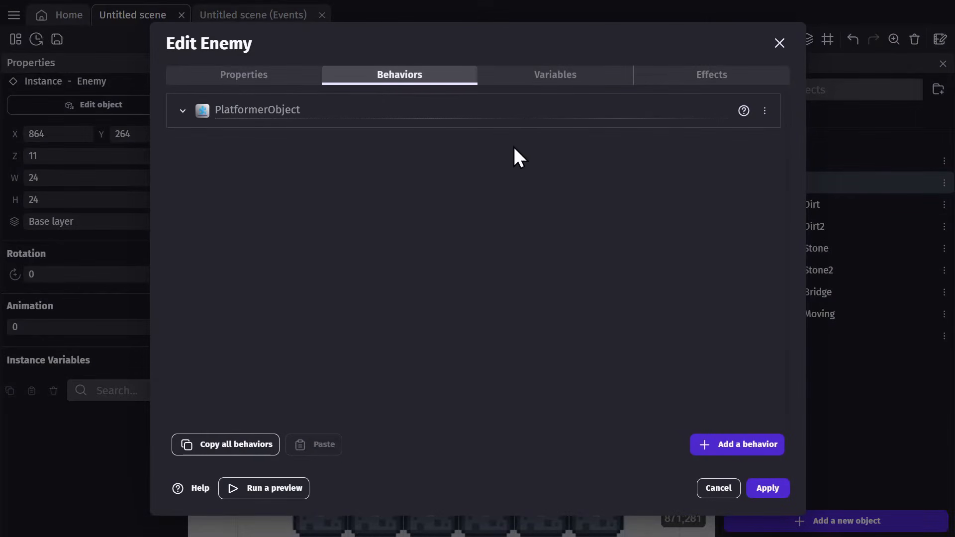
pyautogui.click(182, 110)
pyautogui.scroll(-4, 323, 181)
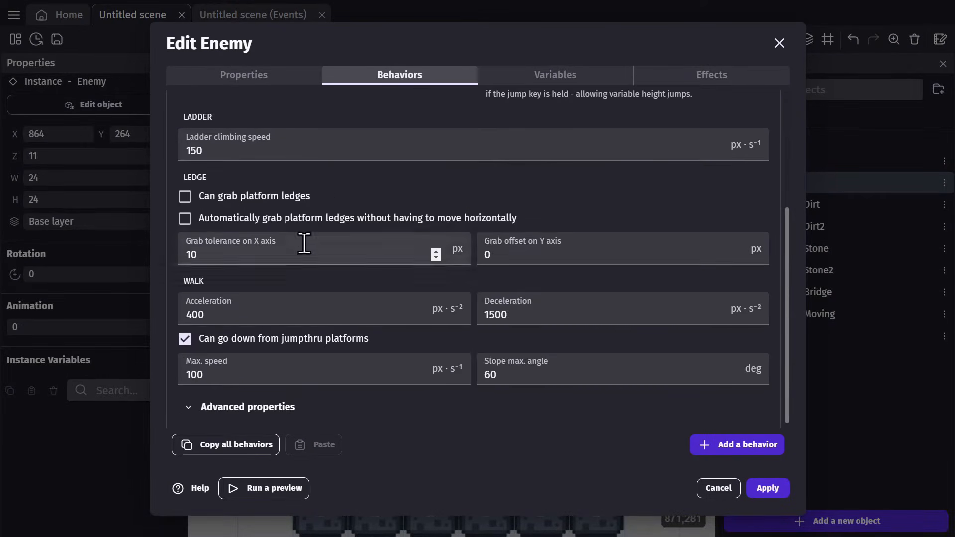
pyautogui.scroll(-1, 268, 328)
pyautogui.doubleClick(252, 357)
pyautogui.write('40')
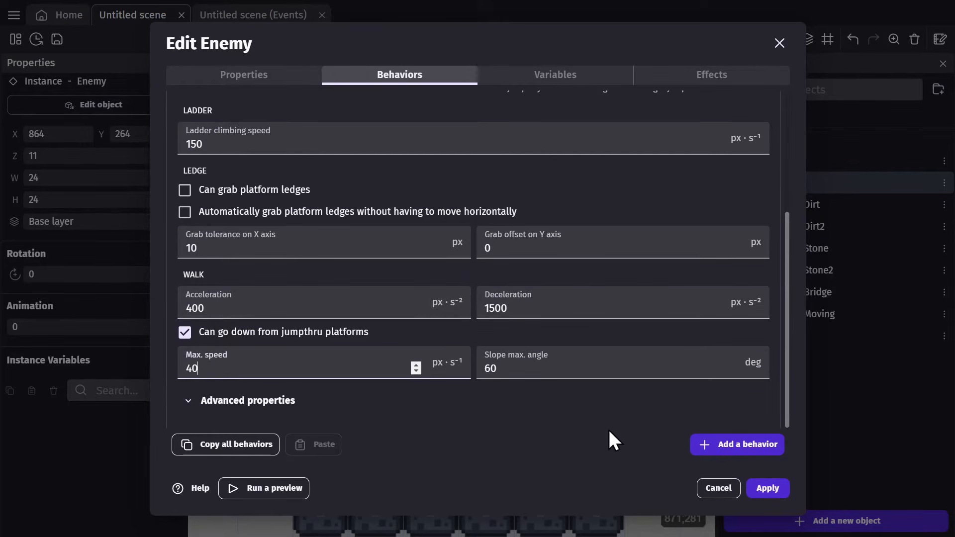
pyautogui.click(784, 487)
# Step: Preview the game to check the enemy's walking speed, moving the knight toward it, and close the preview
pyautogui.click(439, 42)
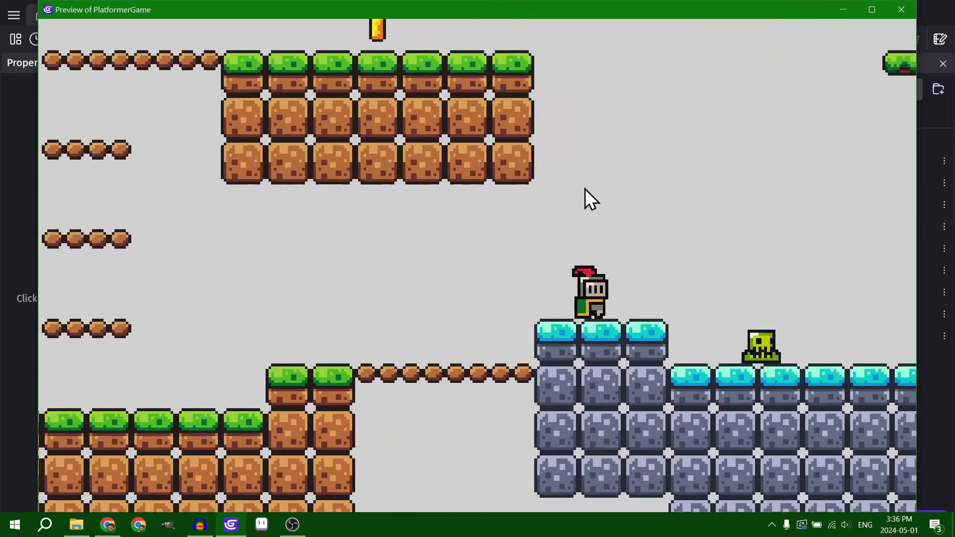
pyautogui.press('Right')
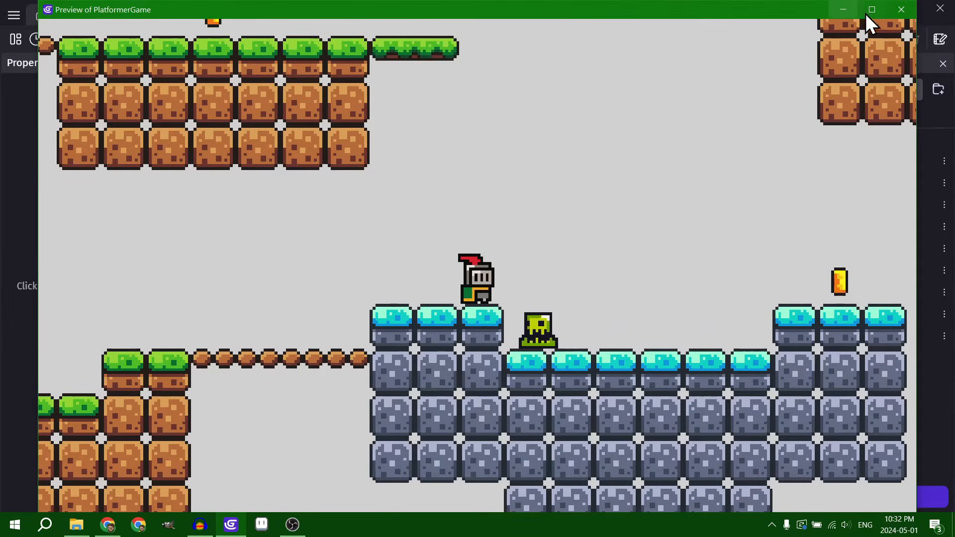
pyautogui.click(902, 11)
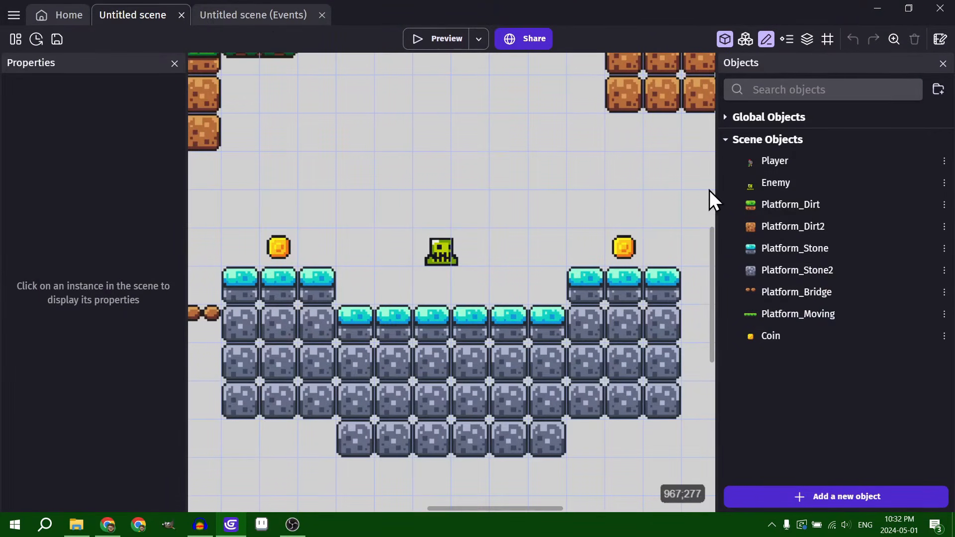
# Step: Add a second animation named "Death" to the Player object
pyautogui.doubleClick(748, 160)
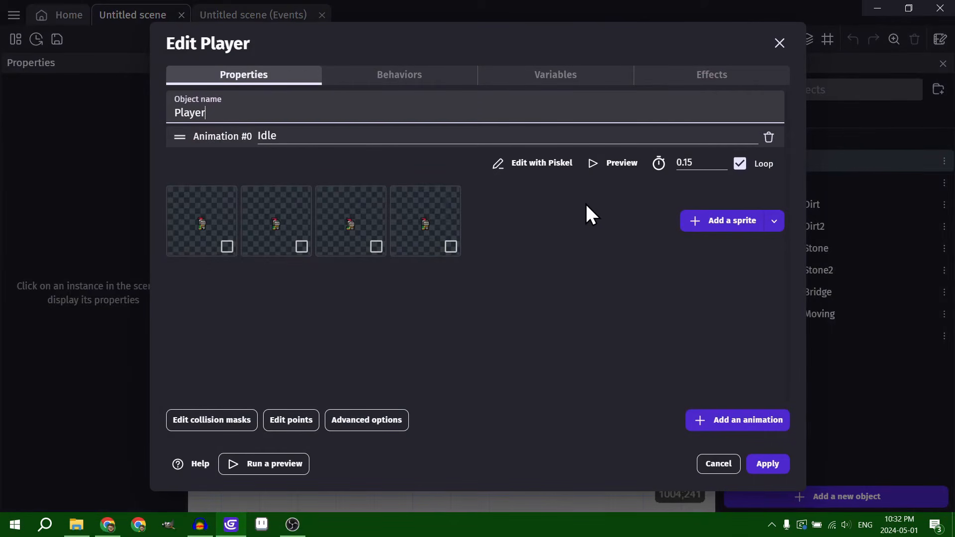
pyautogui.click(704, 416)
pyautogui.click(402, 279)
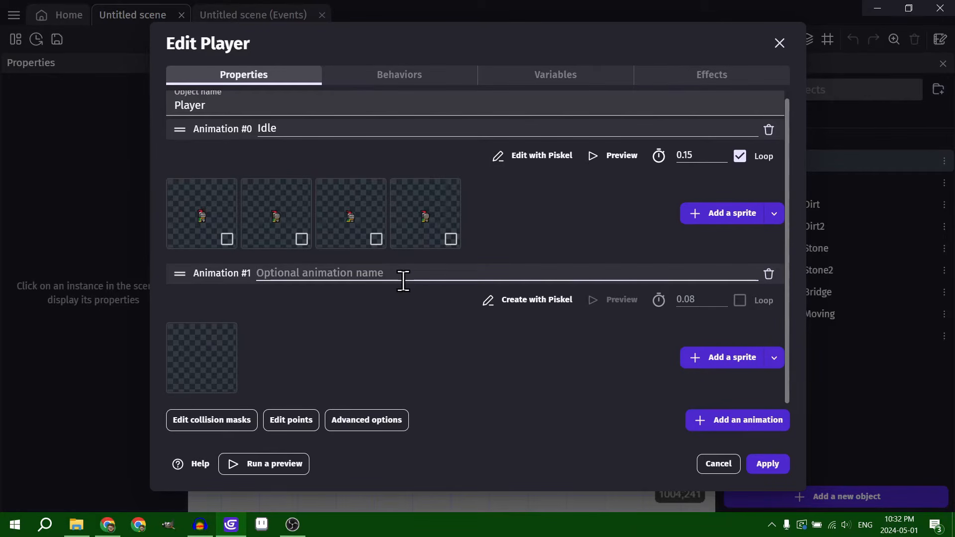
pyautogui.write('Death')
# Step: Add the four death sprite images from the Modified Assets folder to the Player's Death animation
pyautogui.click(727, 357)
pyautogui.scroll(-5, 484, 227)
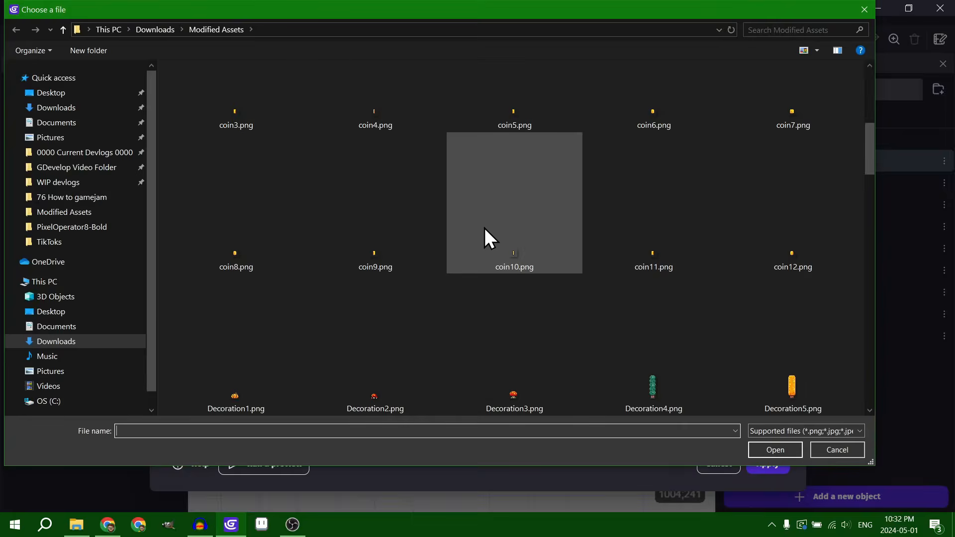
pyautogui.click(279, 243)
pyautogui.keyDown('shift'); pyautogui.click(653, 249); pyautogui.keyUp('shift')
pyautogui.click(775, 450)
pyautogui.click(571, 266)
# Step: Set the Death animation's time between frames to 0.15, preview it, and apply the Player changes
pyautogui.moveTo(684, 299); pyautogui.dragTo(706, 299)
pyautogui.write('15')
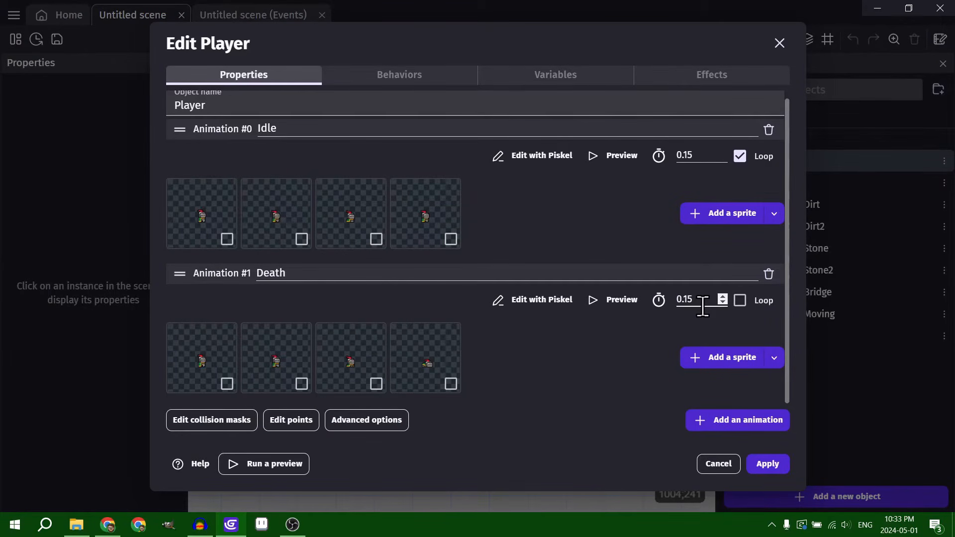
pyautogui.click(620, 305)
pyautogui.click(767, 464)
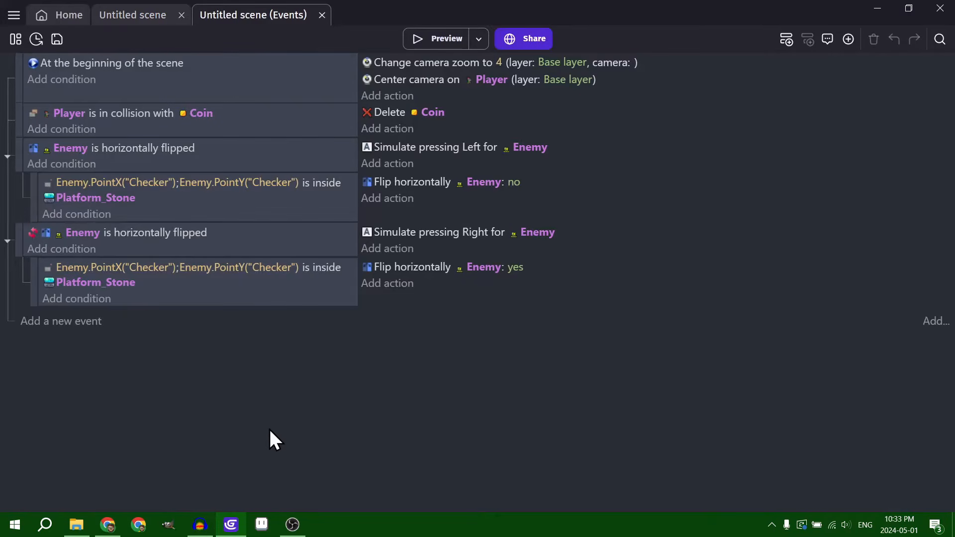
# Step: Add a new event reusing the Player–Coin collision condition, with Enemy as the object collided with
pyautogui.click(87, 322)
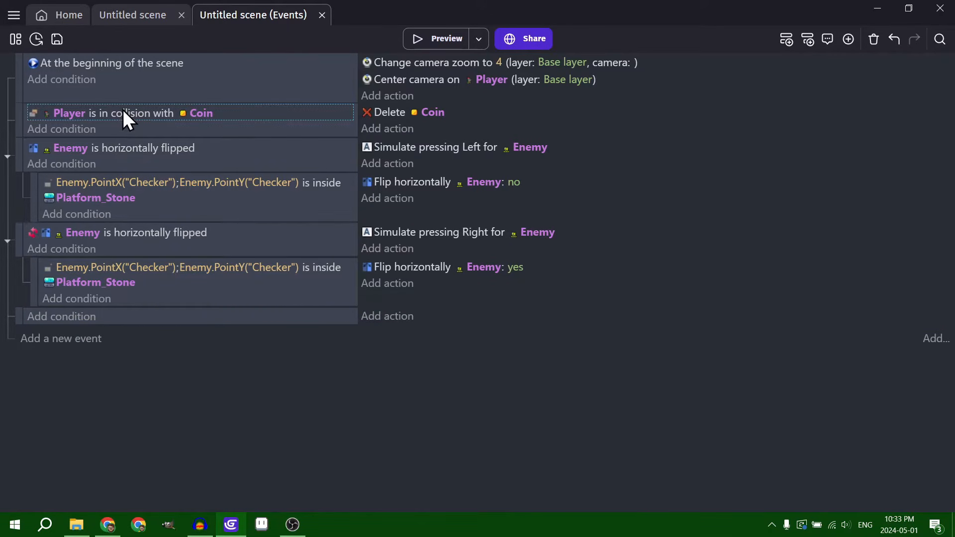
pyautogui.click(166, 316)
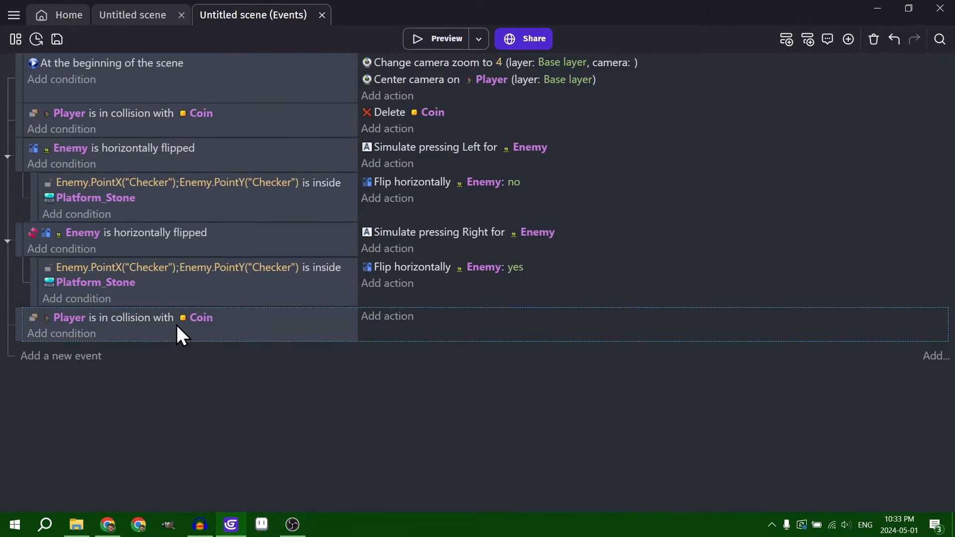
pyautogui.click(189, 320)
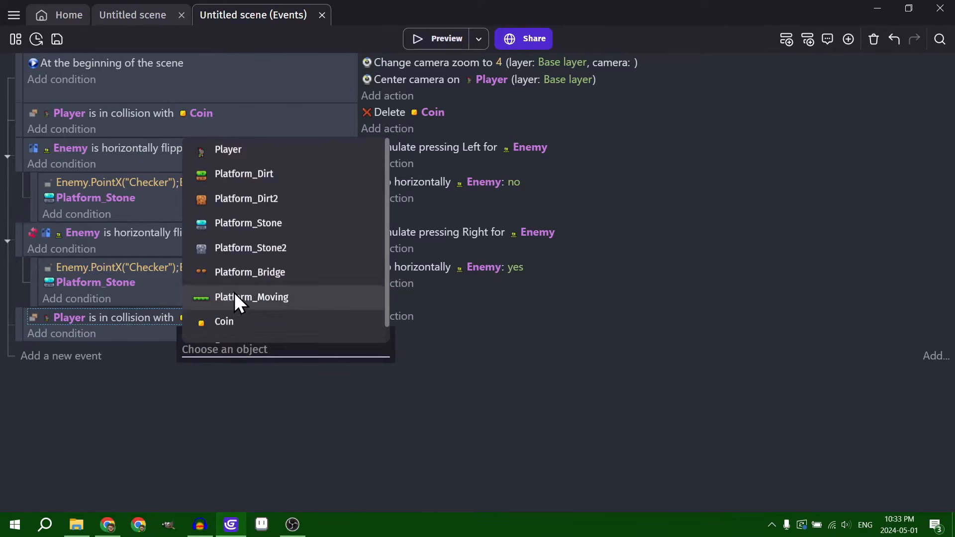
pyautogui.scroll(-1, 237, 283)
pyautogui.click(240, 330)
# Step: Add an action to the enemy collision event that sets the Player's animation by name to "Death"
pyautogui.click(375, 316)
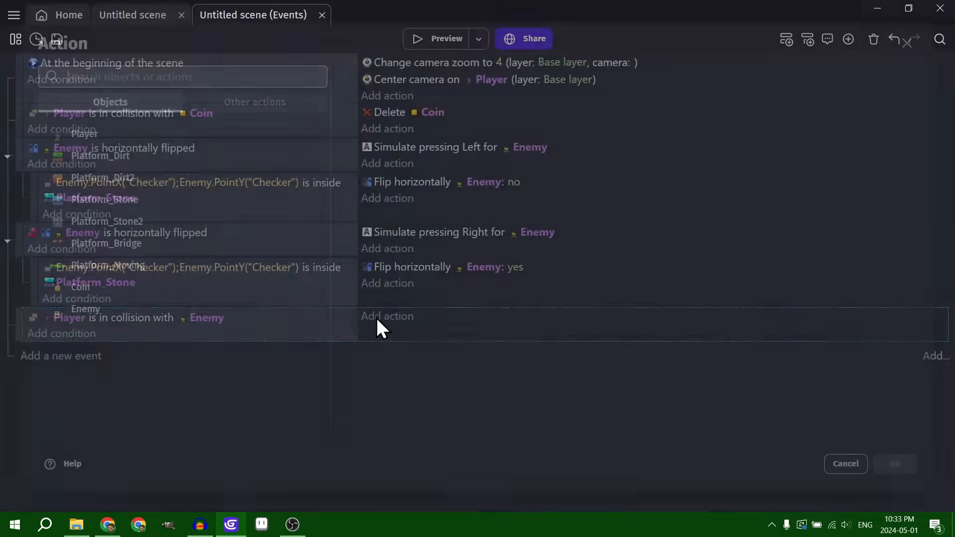
pyautogui.click(140, 135)
pyautogui.click(463, 78)
pyautogui.write('animation')
pyautogui.click(438, 246)
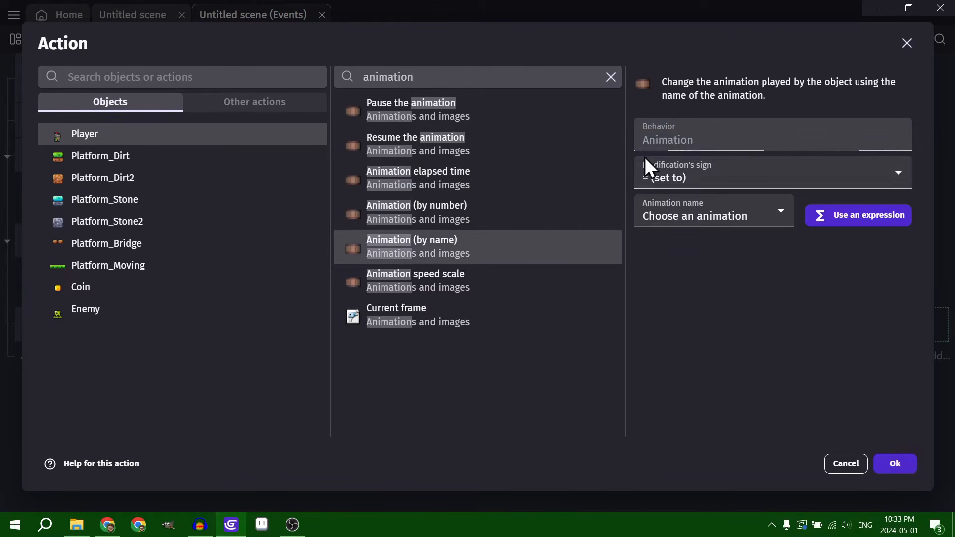
pyautogui.click(731, 204)
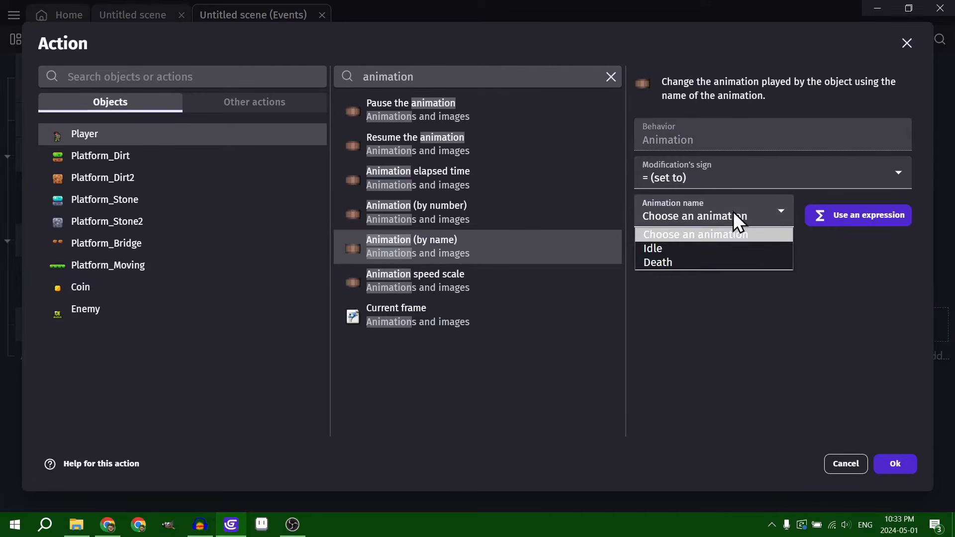
pyautogui.click(693, 266)
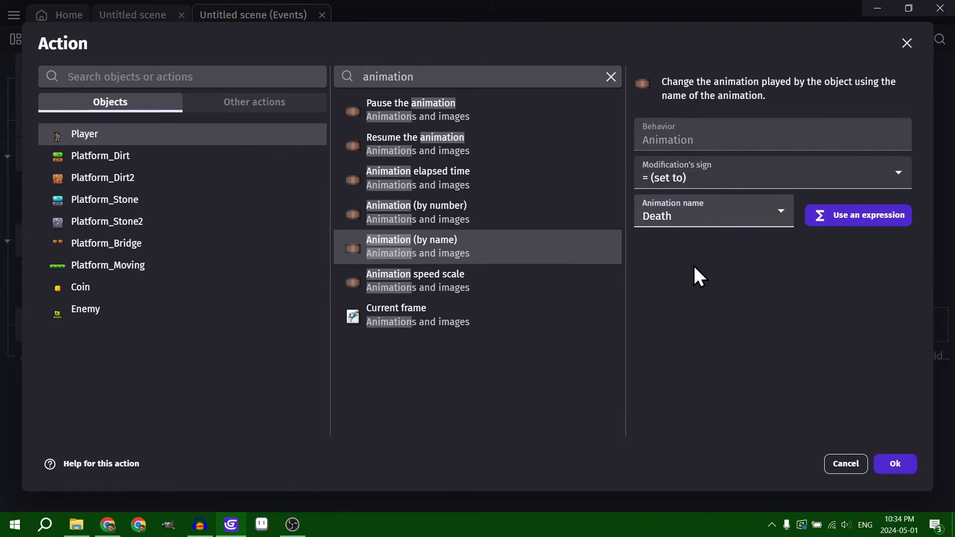
pyautogui.click(895, 464)
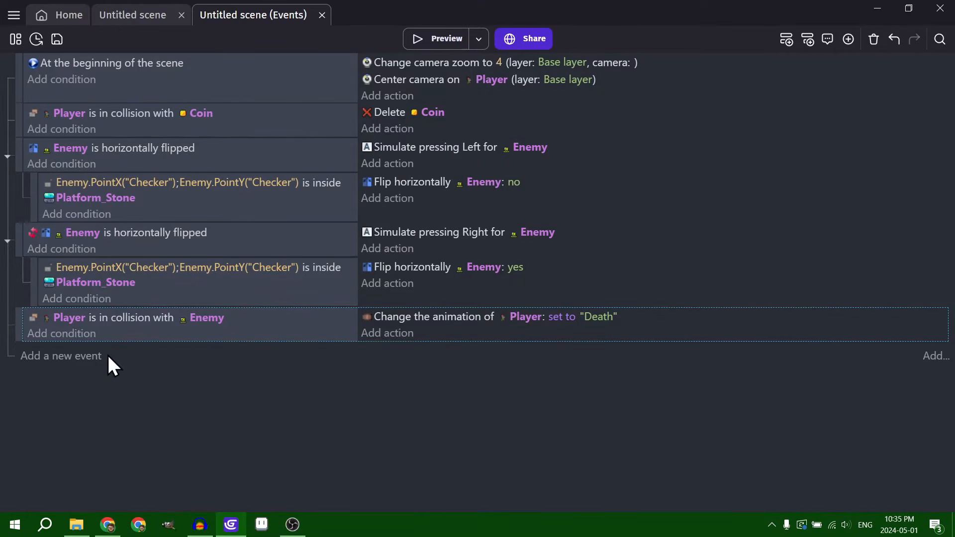
# Step: Add a new event with the condition that the Player's animation name equals "Death"
pyautogui.click(92, 355)
pyautogui.click(68, 350)
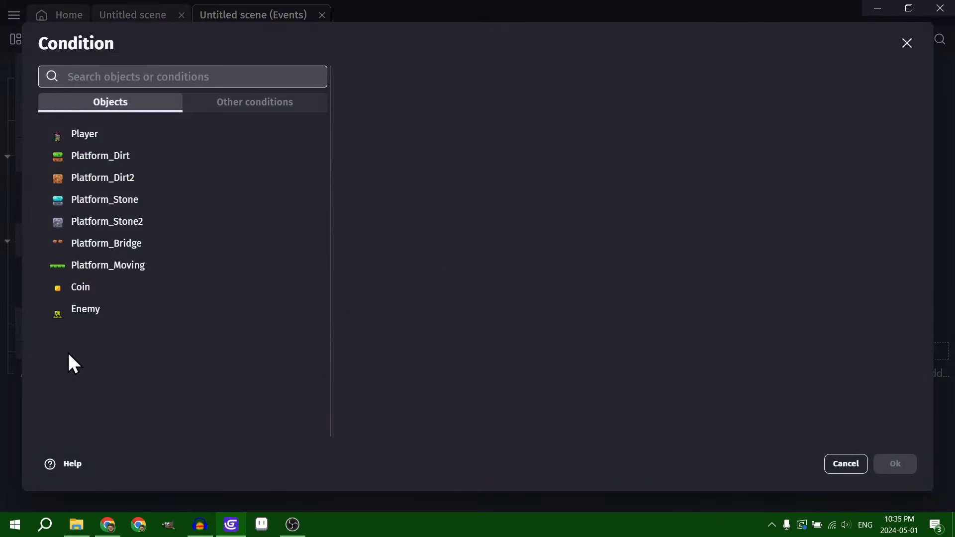
pyautogui.write('animation')
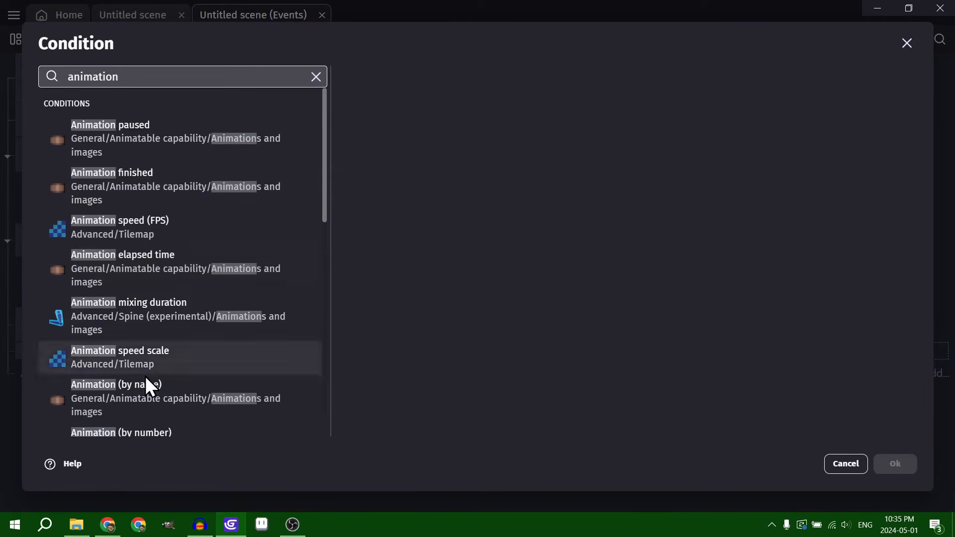
pyautogui.click(147, 389)
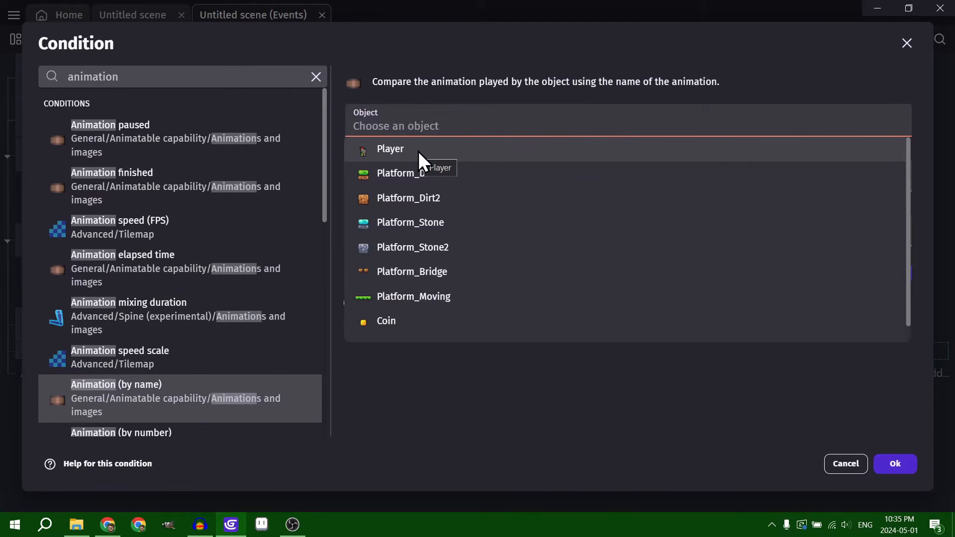
pyautogui.click(390, 149)
pyautogui.click(437, 241)
pyautogui.click(417, 284)
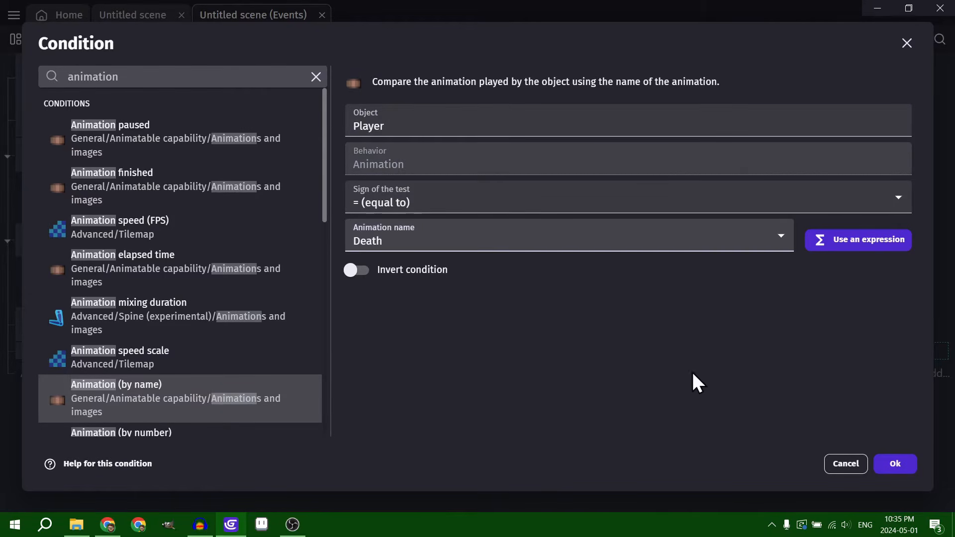
pyautogui.click(895, 463)
# Step: Add an action to the Death animation event that deactivates the Player's PlatformerObject behavior
pyautogui.click(385, 350)
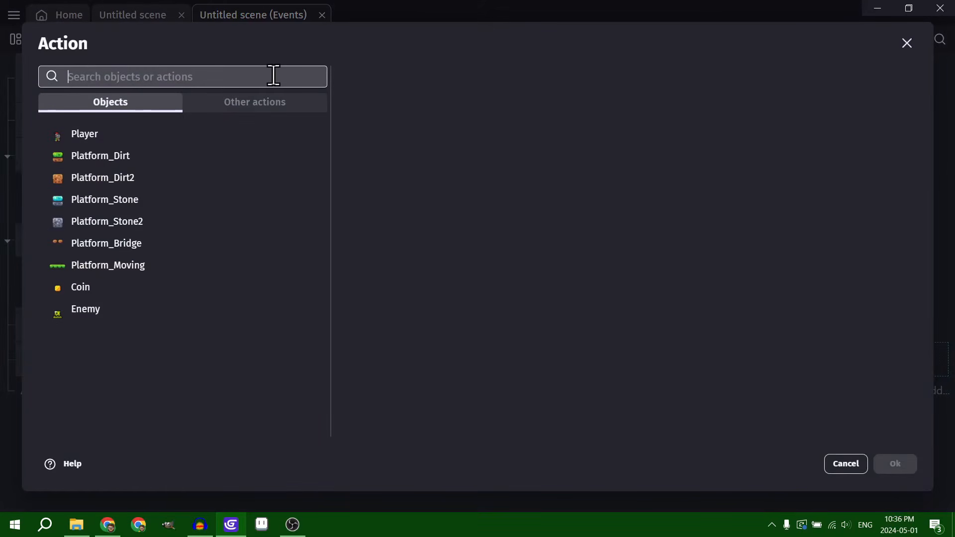
pyautogui.write('deacti')
pyautogui.hotkey('ctrl', 'a')
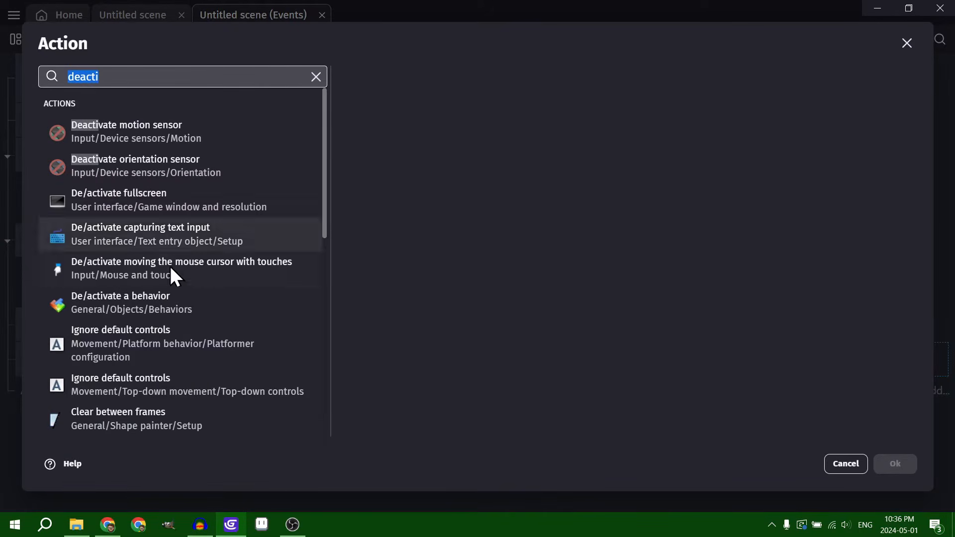
pyautogui.click(115, 303)
pyautogui.click(392, 149)
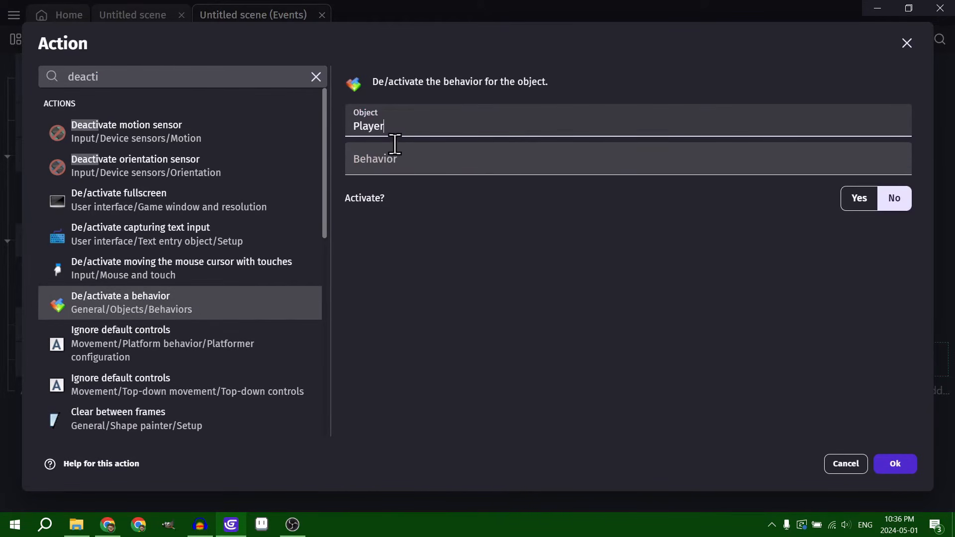
pyautogui.click(423, 164)
pyautogui.click(371, 190)
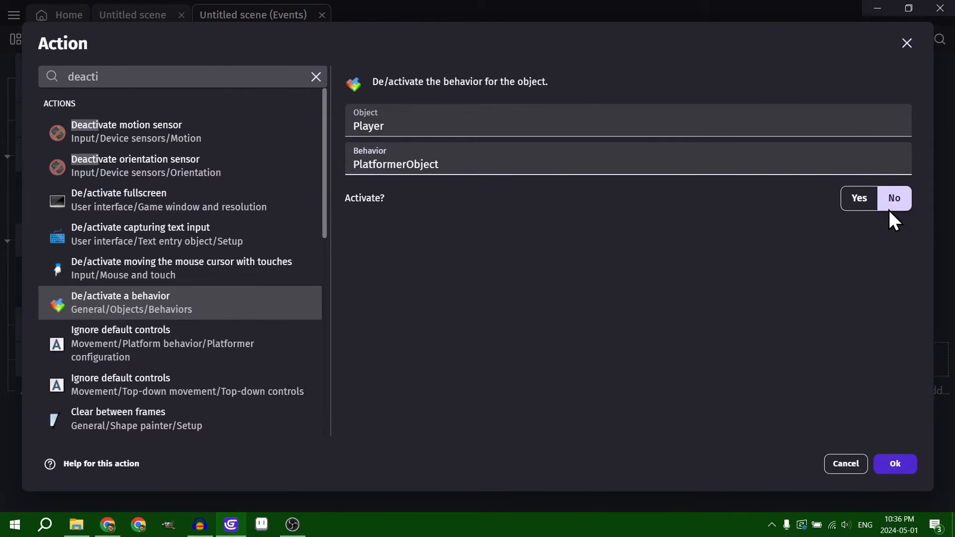
pyautogui.click(896, 464)
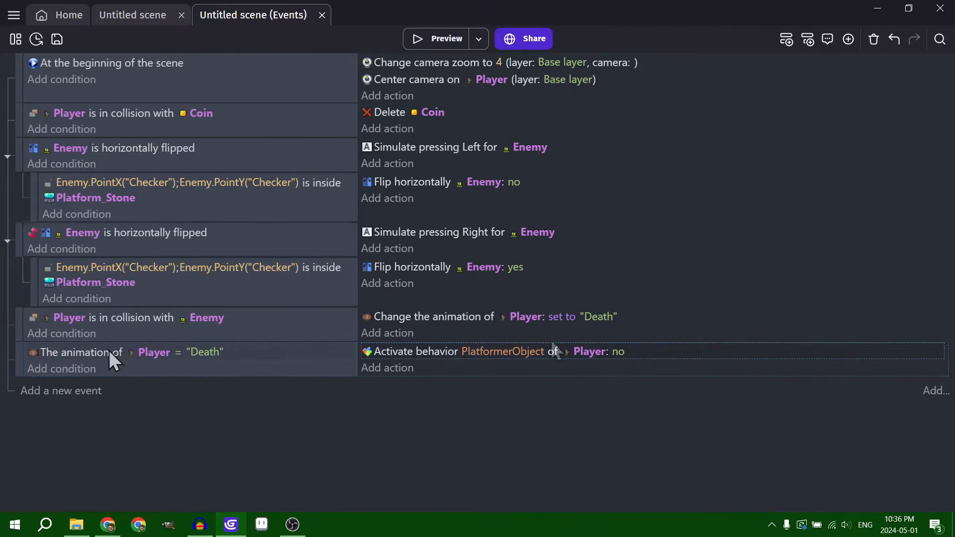
# Step: Add a Change the scene action to the Death animation event, restarting "Untitled scene"
pyautogui.click(402, 369)
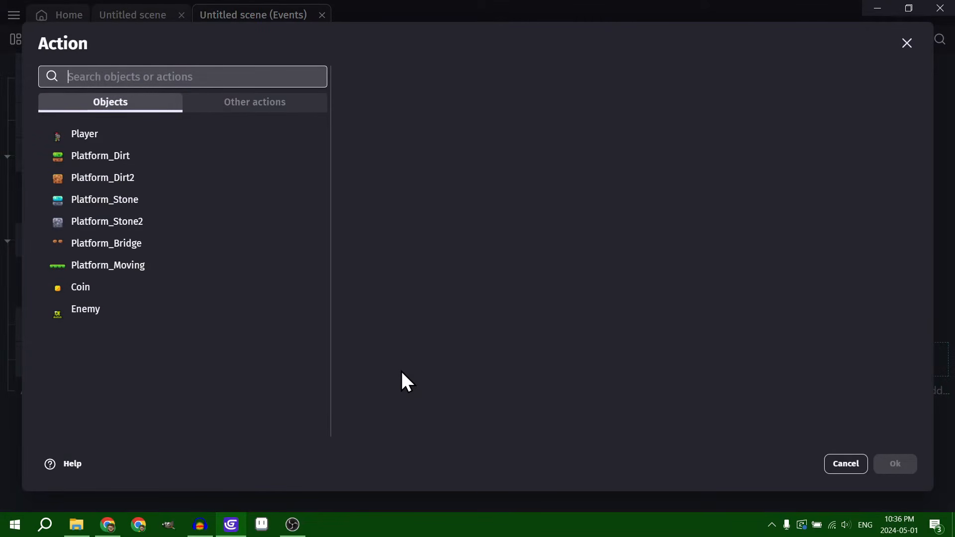
pyautogui.write('change scene')
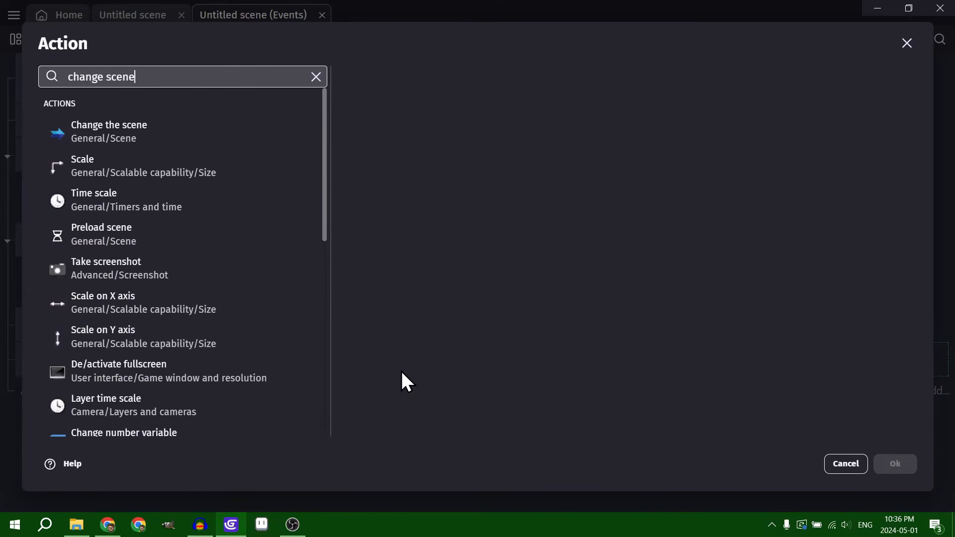
pyautogui.click(195, 133)
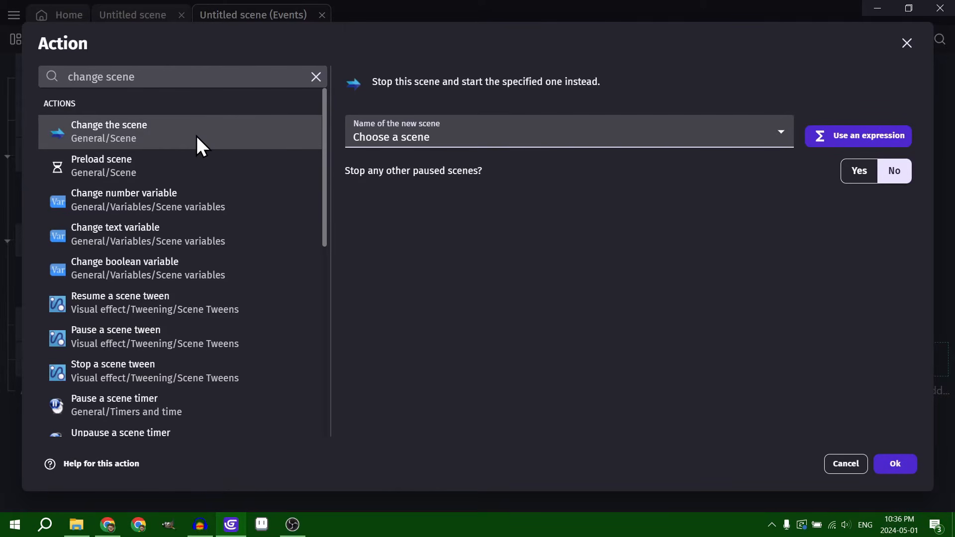
pyautogui.click(432, 130)
pyautogui.click(425, 170)
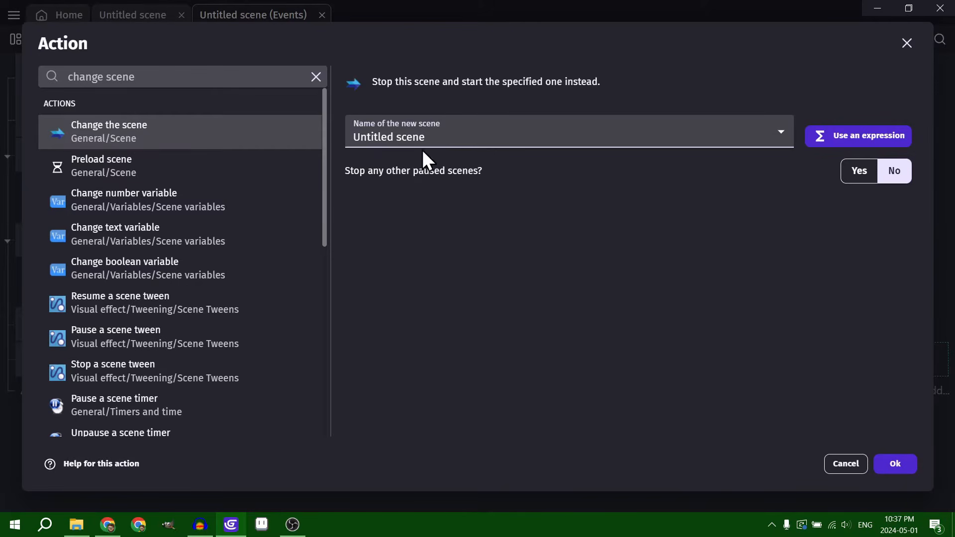
pyautogui.click(892, 463)
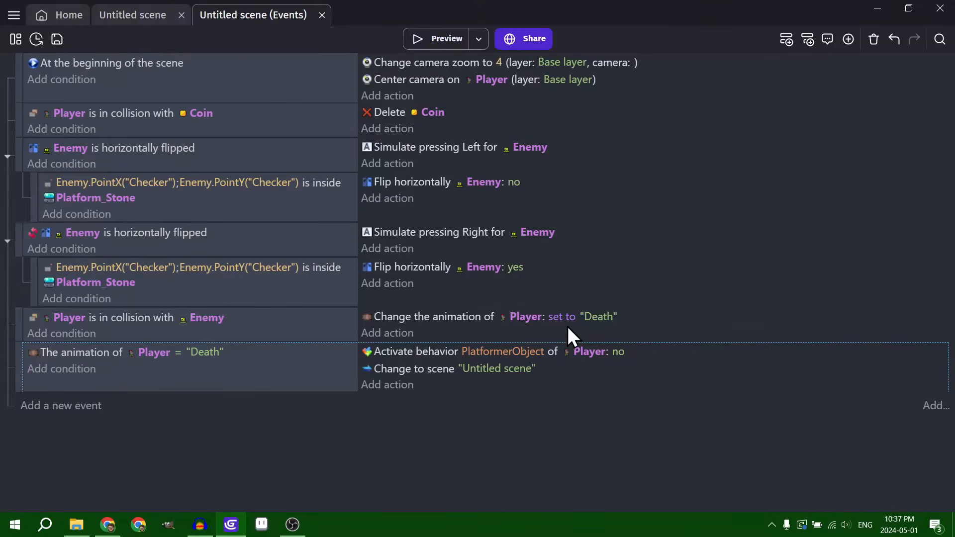
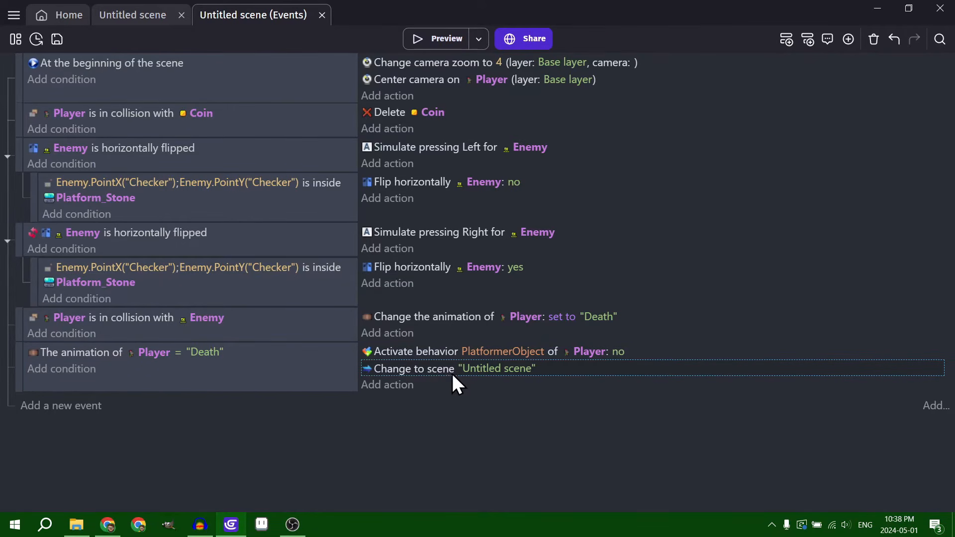
# Step: Add a Wait action of 2 seconds to the Death animation event and place it before the scene change action
pyautogui.click(393, 385)
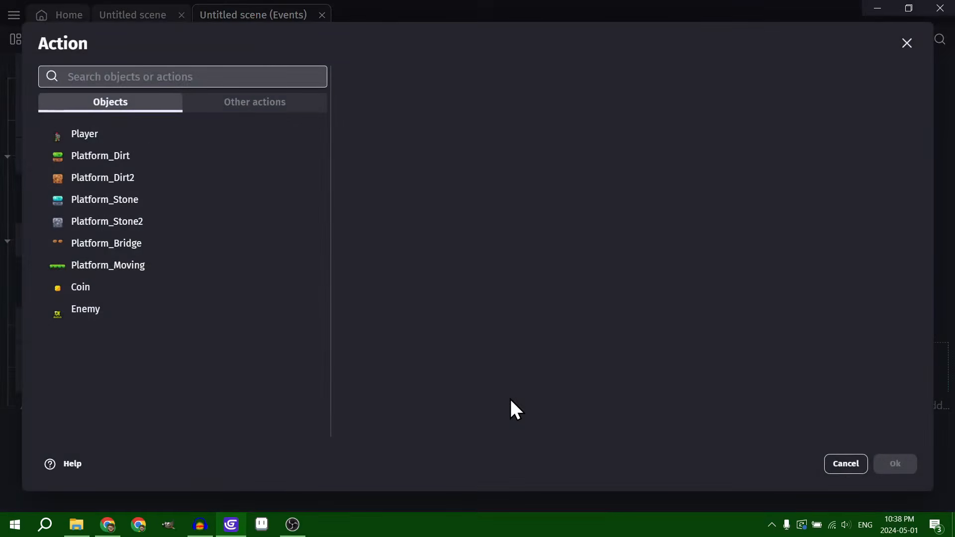
pyautogui.write('wait')
pyautogui.click(237, 134)
pyautogui.click(423, 121)
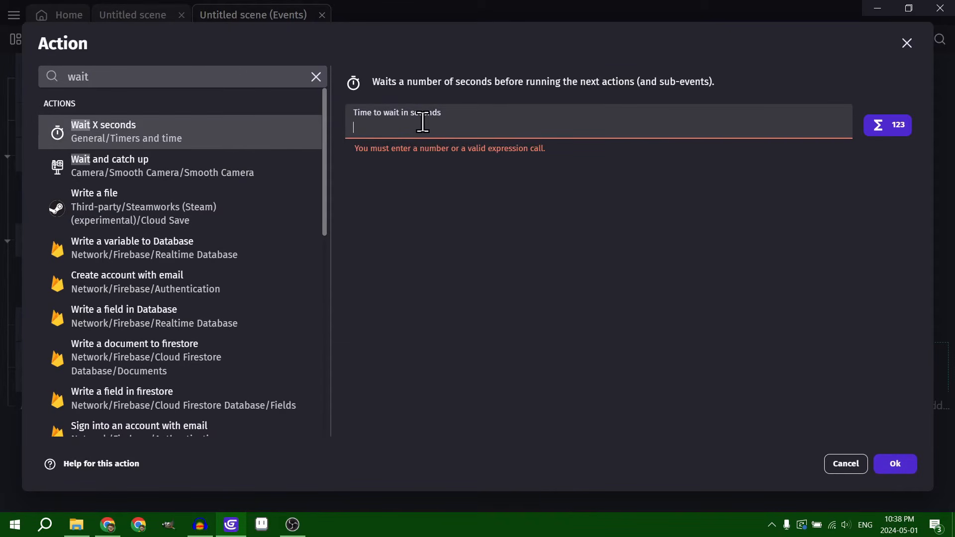
pyautogui.write('2')
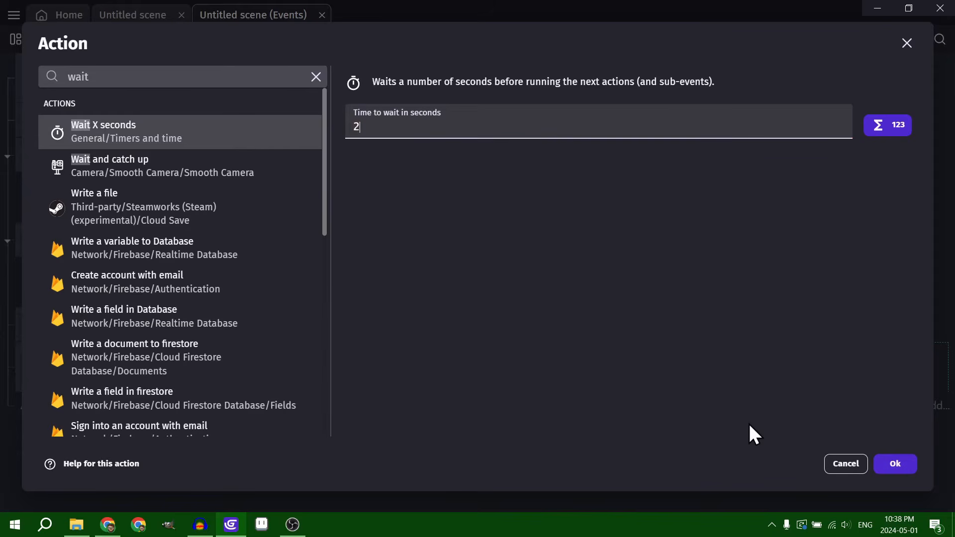
pyautogui.click(894, 467)
pyautogui.moveTo(392, 391); pyautogui.dragTo(410, 363)
pyautogui.click(319, 384)
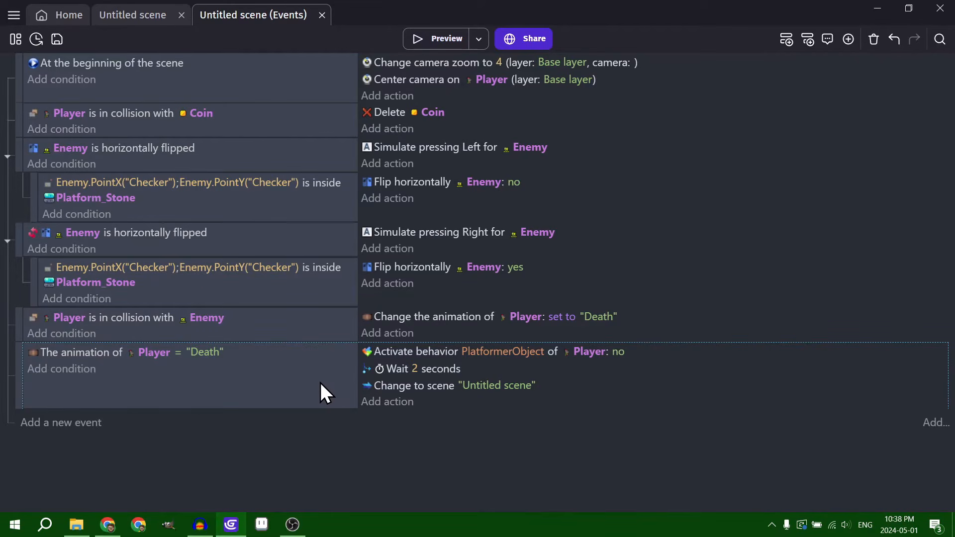
# Step: Add a "Trigger once while true" condition to the Death animation event
pyautogui.click(95, 374)
pyautogui.write('trigg')
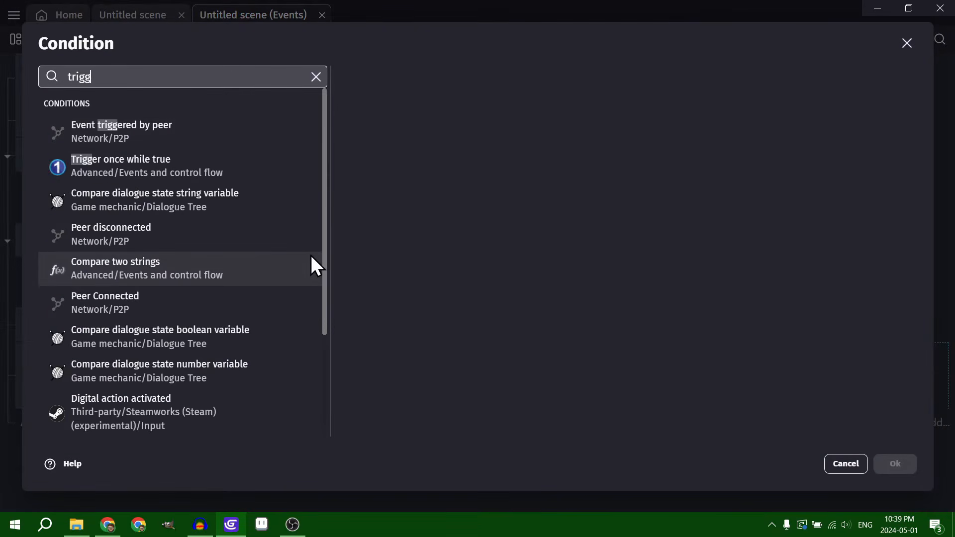
pyautogui.click(231, 160)
pyautogui.click(895, 464)
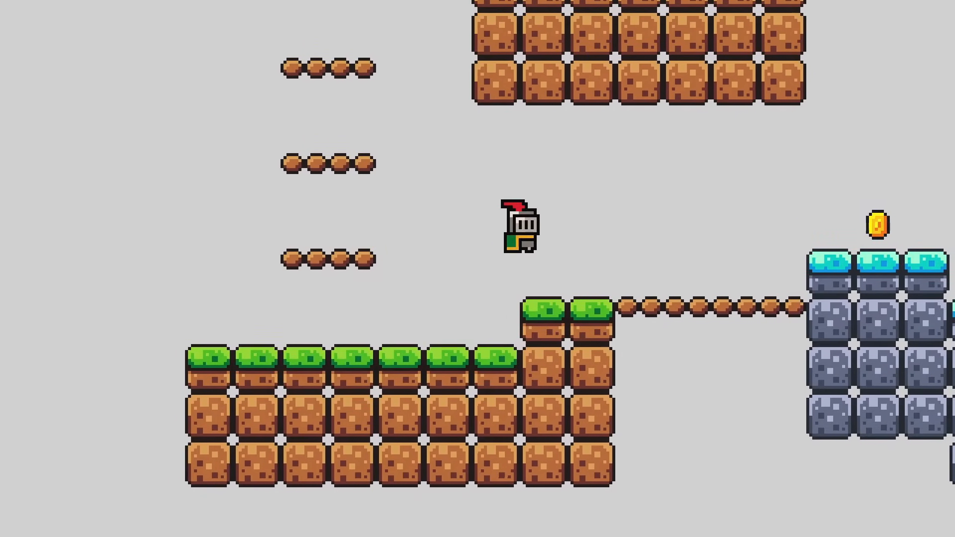
# Step: Playtest the game by running and jumping to the right and walking toward the starting platform's left edge
pyautogui.press('Right')
pyautogui.press('space')
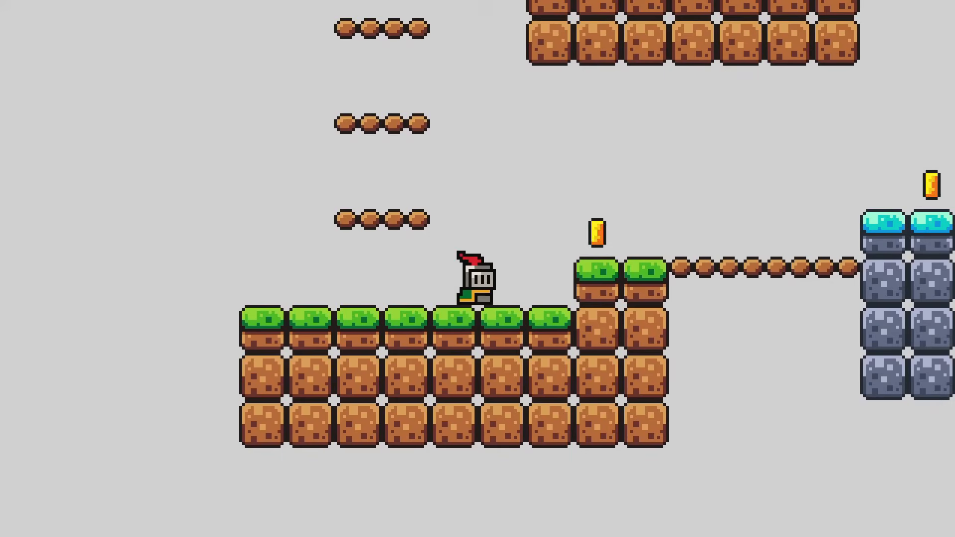
pyautogui.press('Left')
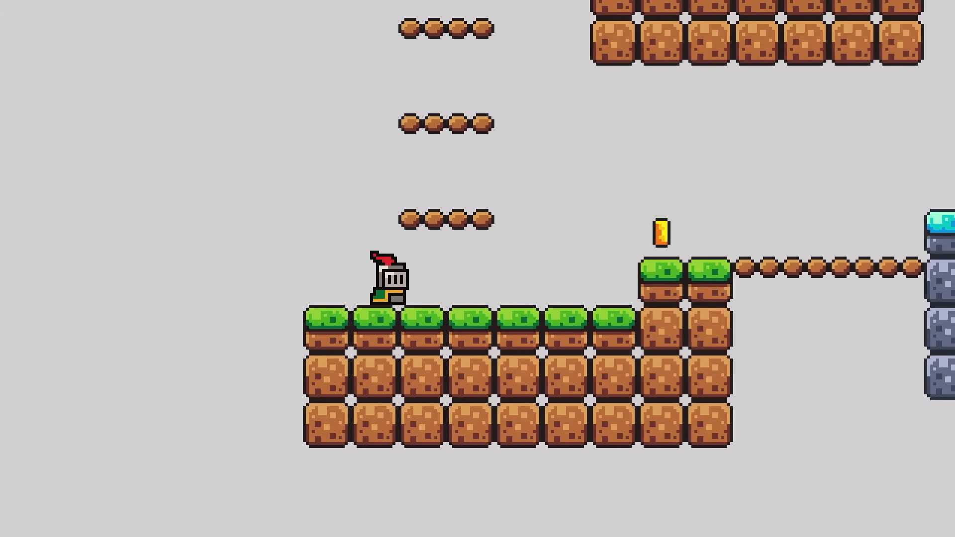
pyautogui.press('Left')
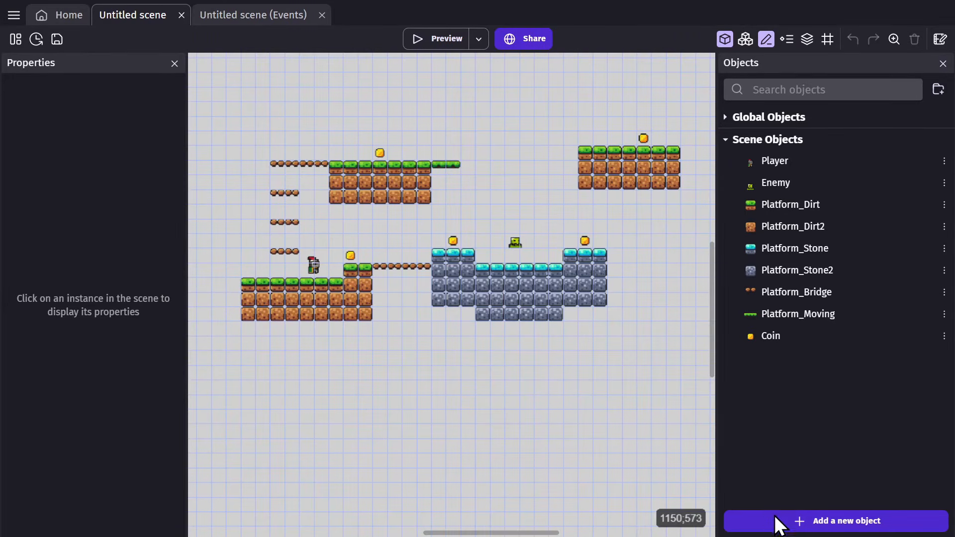
# Step: Create a new Sprite object from scratch and name it "Boundary"
pyautogui.click(784, 526)
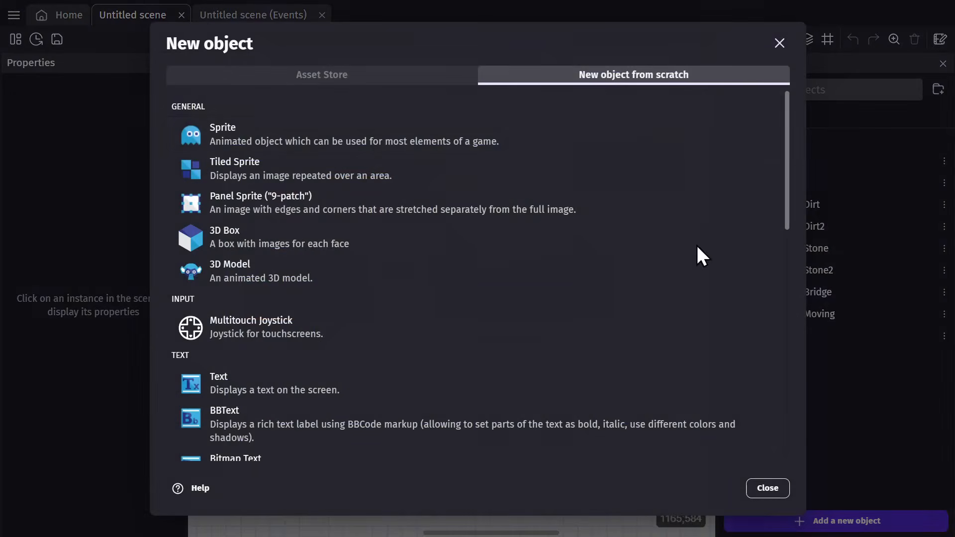
pyautogui.click(353, 139)
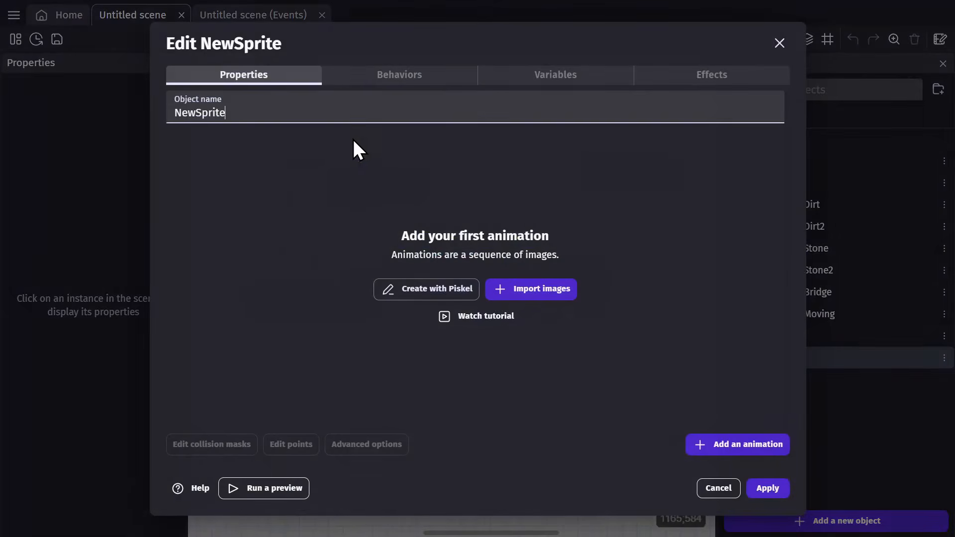
pyautogui.doubleClick(351, 112)
pyautogui.write('Boundary')
# Step: Create the Boundary's image in Piskel by filling the whole canvas with red #ff0000
pyautogui.click(421, 293)
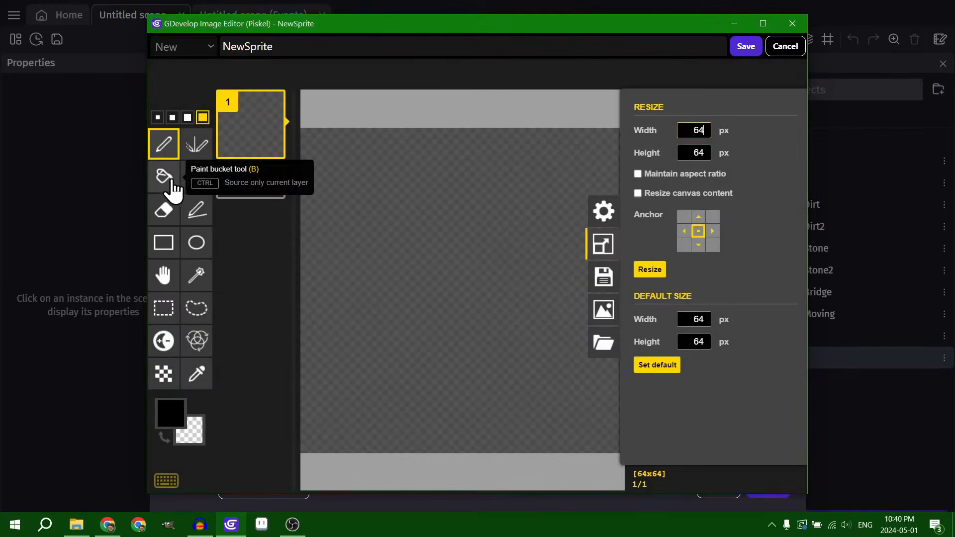
pyautogui.click(171, 182)
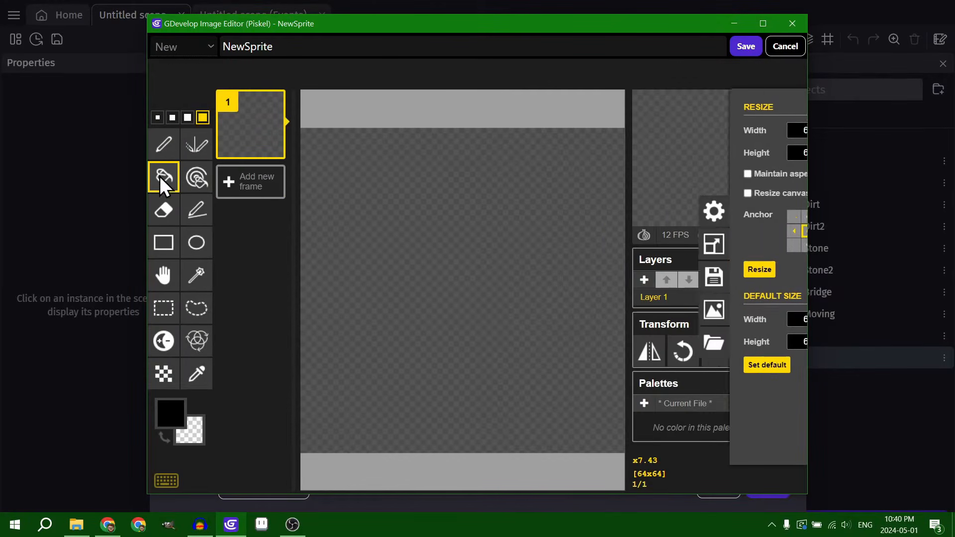
pyautogui.click(167, 420)
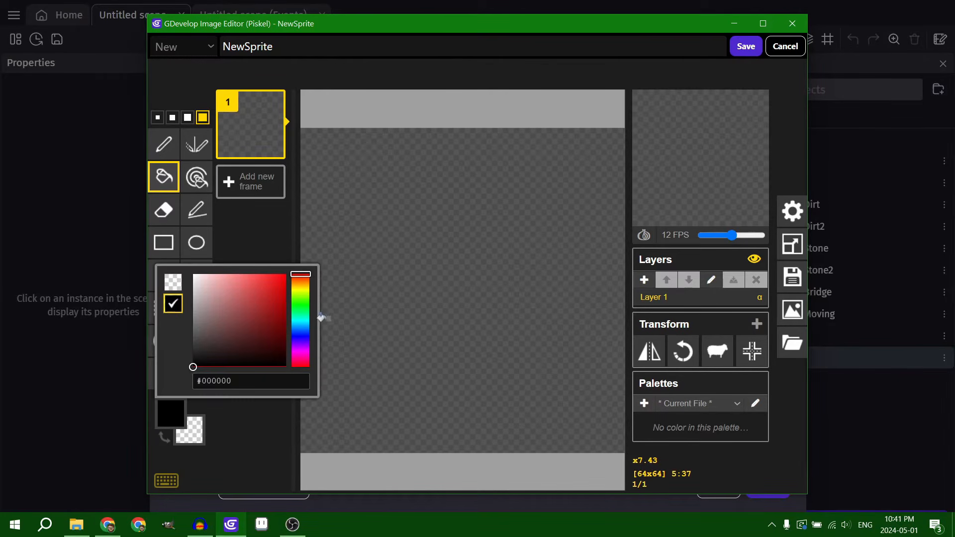
pyautogui.moveTo(308, 336)
pyautogui.mouseDown()
pyautogui.moveTo(302, 347)
pyautogui.moveTo(305, 266)
pyautogui.moveTo(285, 288)
pyautogui.moveTo(286, 274)
pyautogui.mouseUp()
pyautogui.click(409, 213)
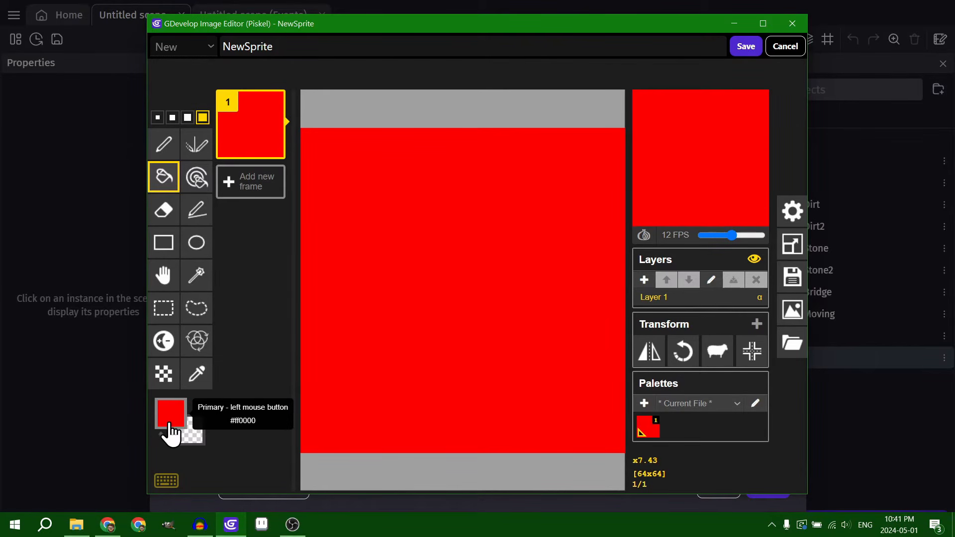
# Step: Name the image "Boundary", save it, and apply the object's changes
pyautogui.doubleClick(293, 48)
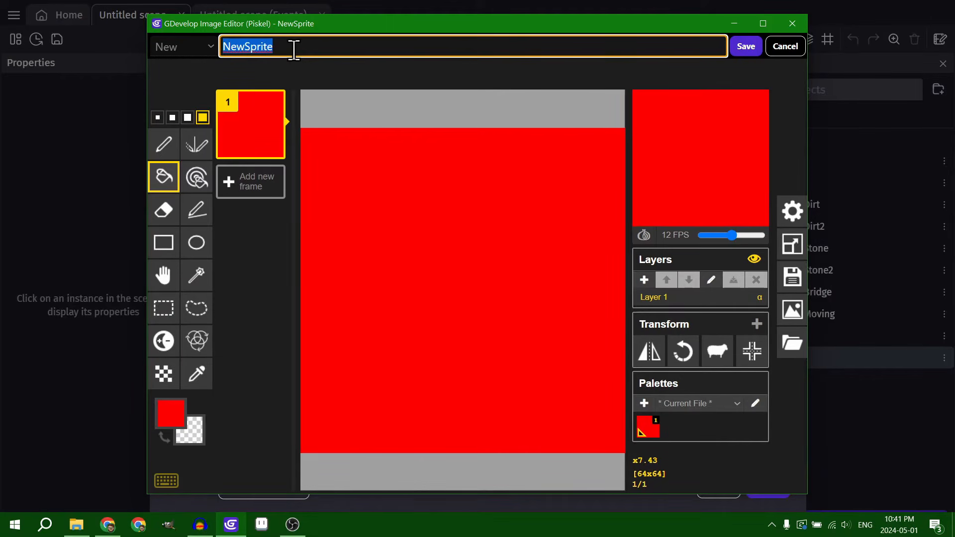
pyautogui.write('Boundary')
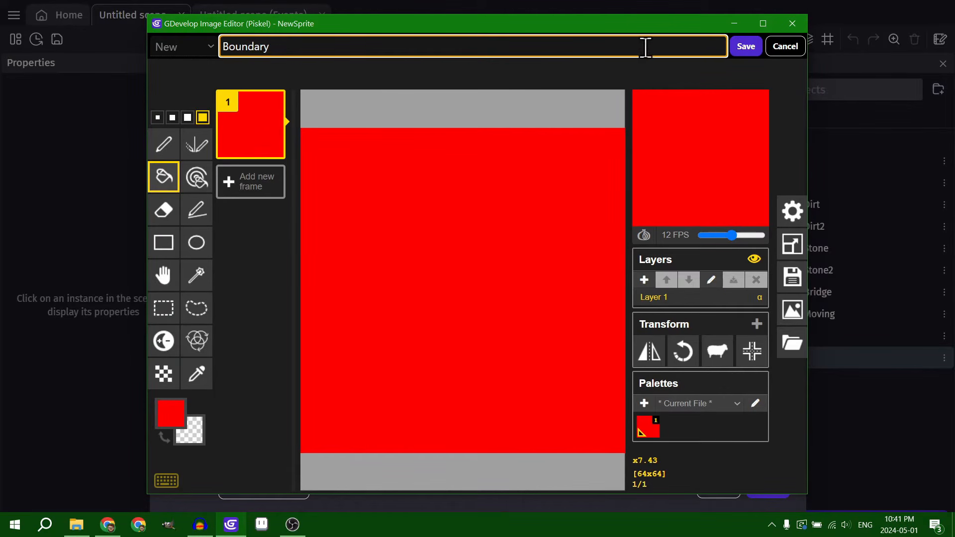
pyautogui.click(746, 47)
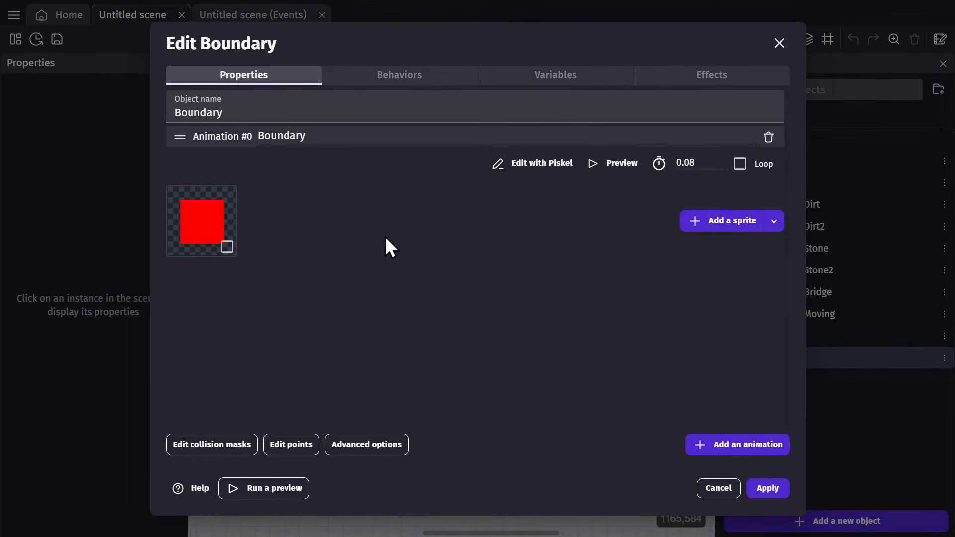
pyautogui.click(776, 487)
# Step: Place a Boundary instance below the platforms and stretch it into a horizontal strip about 448 wide and 16 high
pyautogui.moveTo(739, 356); pyautogui.dragTo(640, 344)
pyautogui.click(230, 368)
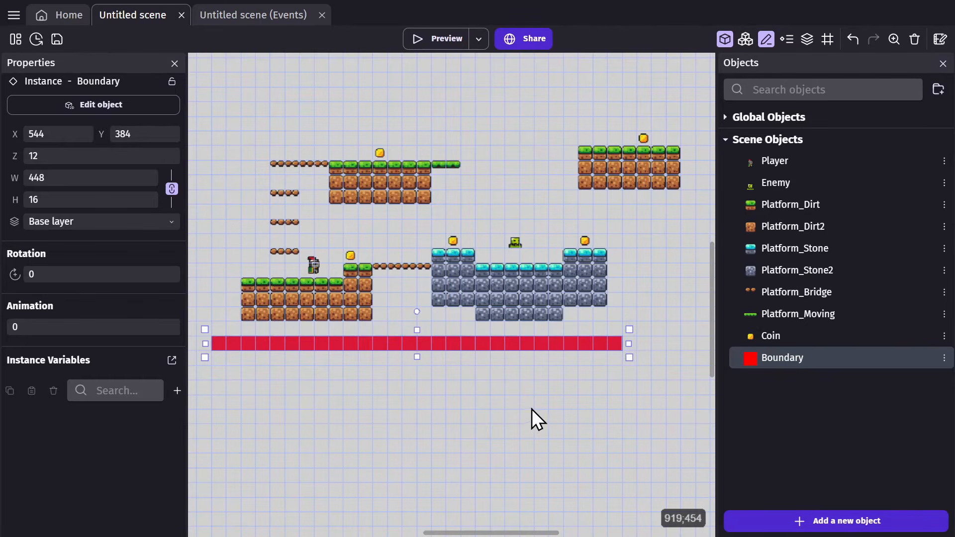
pyautogui.click(532, 409)
# Step: Add a condition to the enemy collision event that the Player's Y position is greater than Boundary.Y()
pyautogui.click(254, 16)
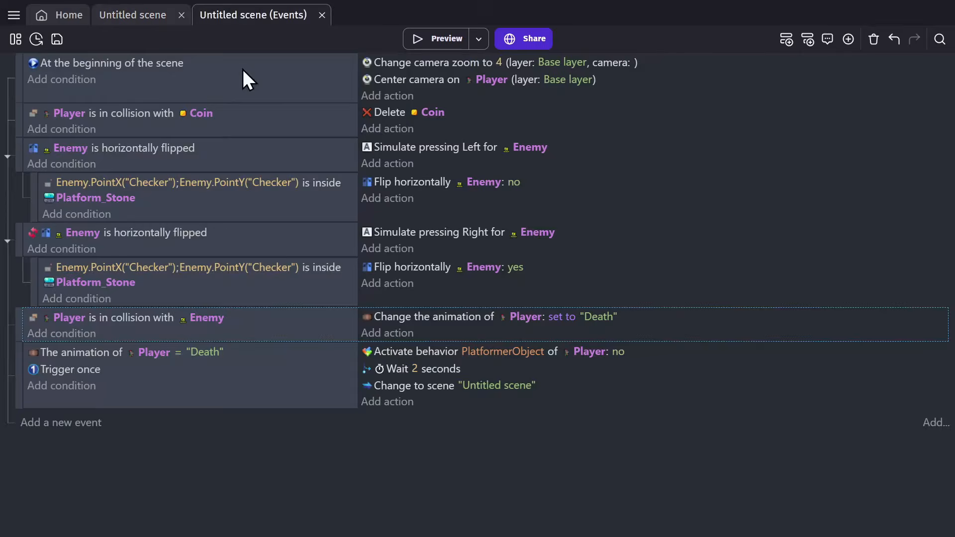
pyautogui.click(76, 332)
pyautogui.write('position')
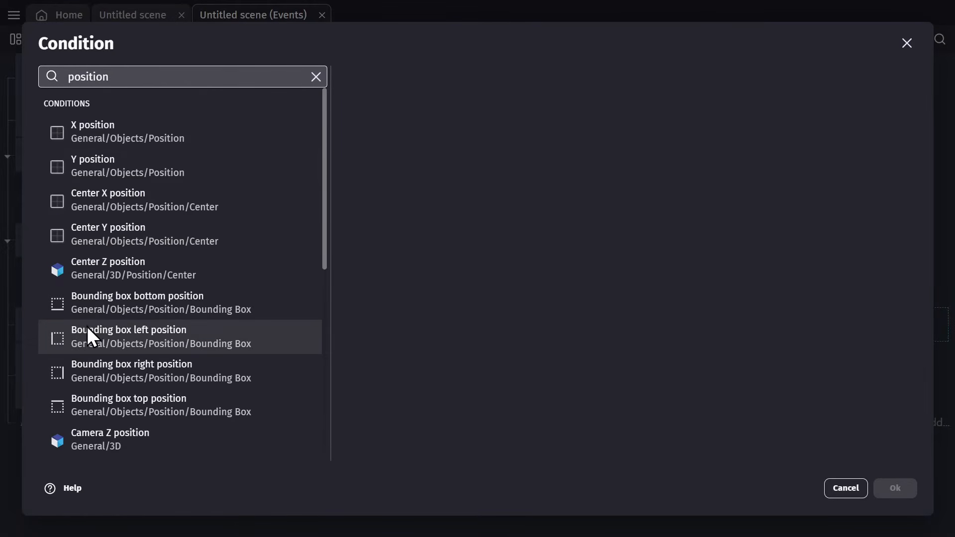
pyautogui.click(138, 162)
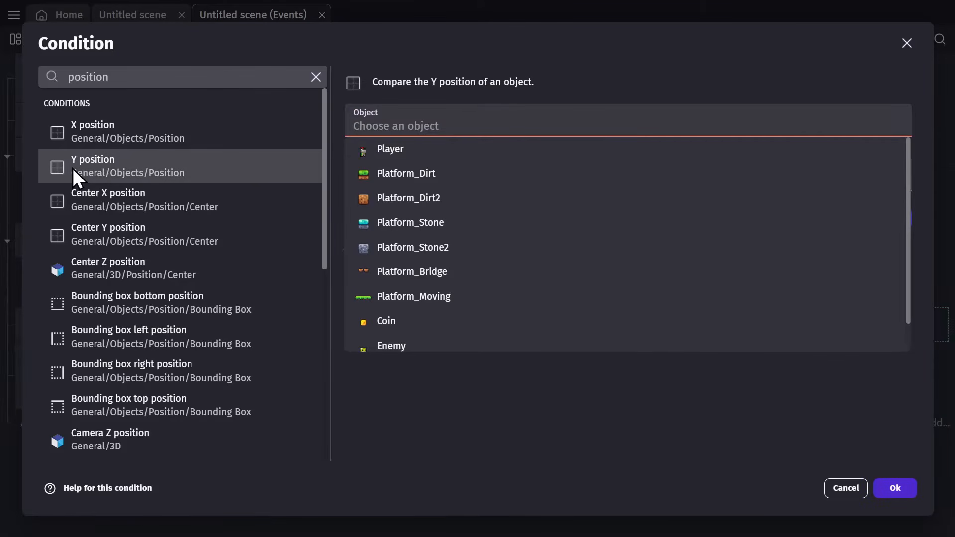
pyautogui.click(385, 150)
pyautogui.click(433, 167)
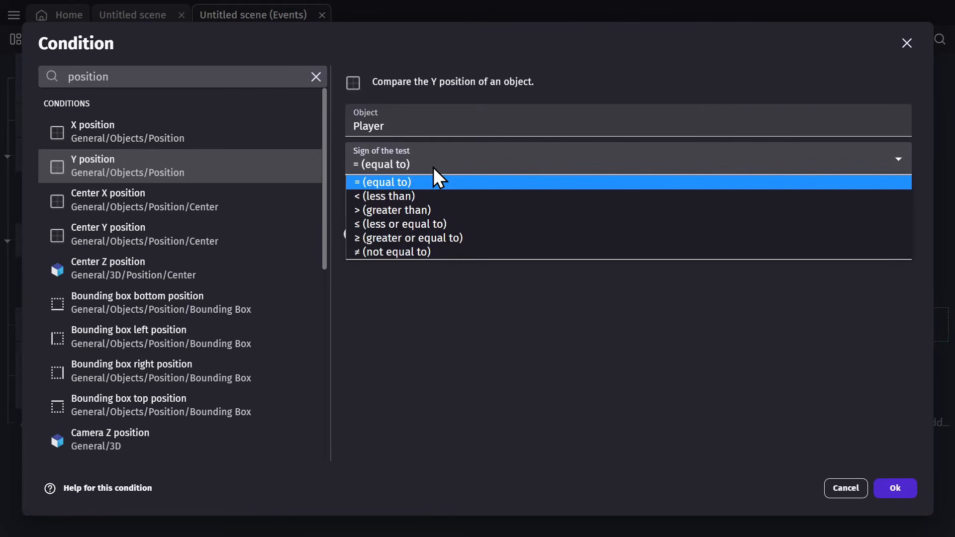
pyautogui.click(427, 210)
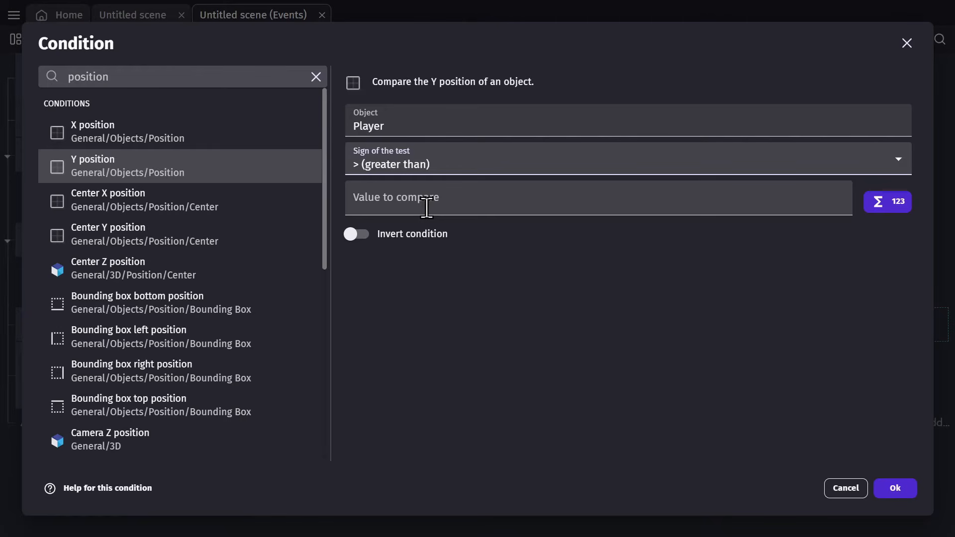
pyautogui.click(427, 208)
pyautogui.write('bound')
pyautogui.click(412, 216)
pyautogui.write('y.y')
pyautogui.click(387, 232)
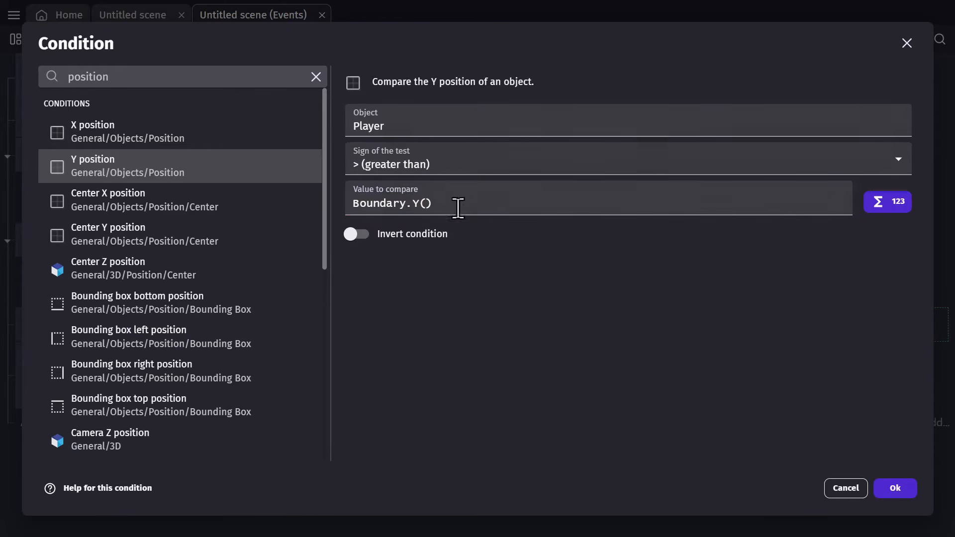
pyautogui.click(897, 492)
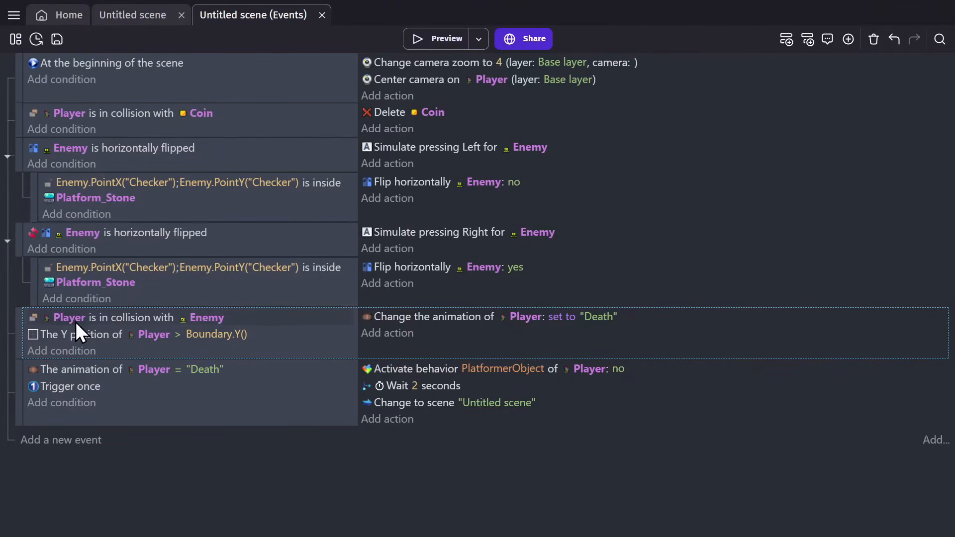
# Step: Add an Or condition to the event and move the enemy collision and Y position conditions into it as sub-conditions
pyautogui.click(100, 331)
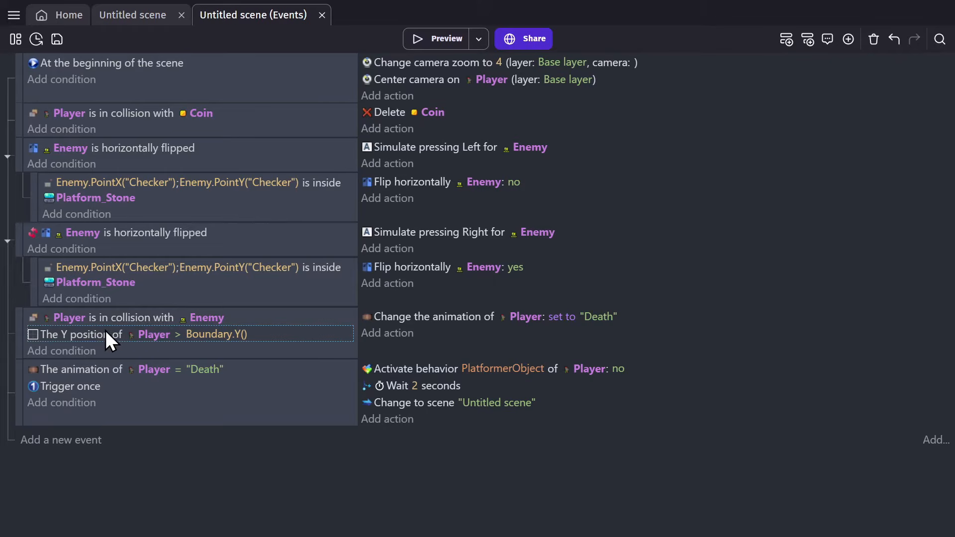
pyautogui.click(75, 351)
pyautogui.write('or')
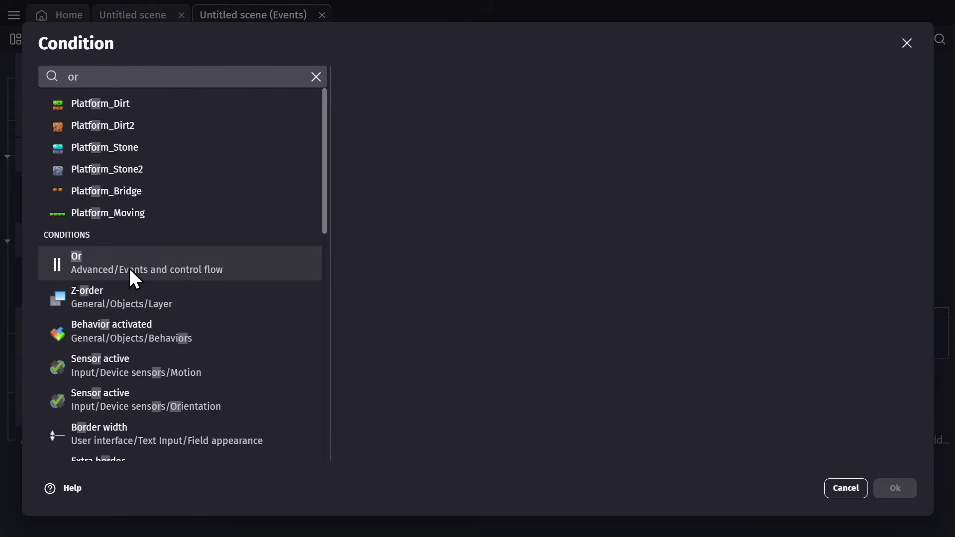
pyautogui.click(130, 268)
pyautogui.click(910, 488)
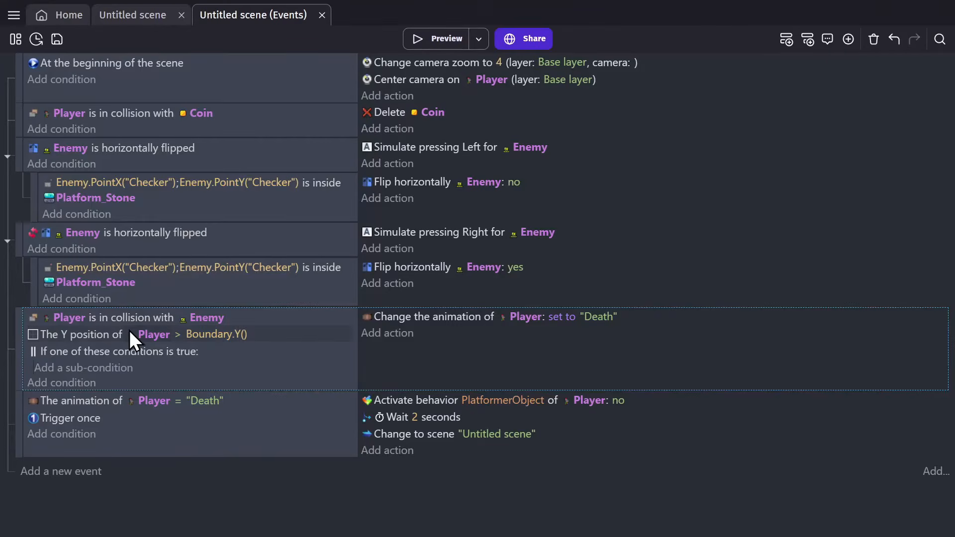
pyautogui.moveTo(129, 316); pyautogui.dragTo(144, 365)
pyautogui.moveTo(90, 321); pyautogui.dragTo(139, 364)
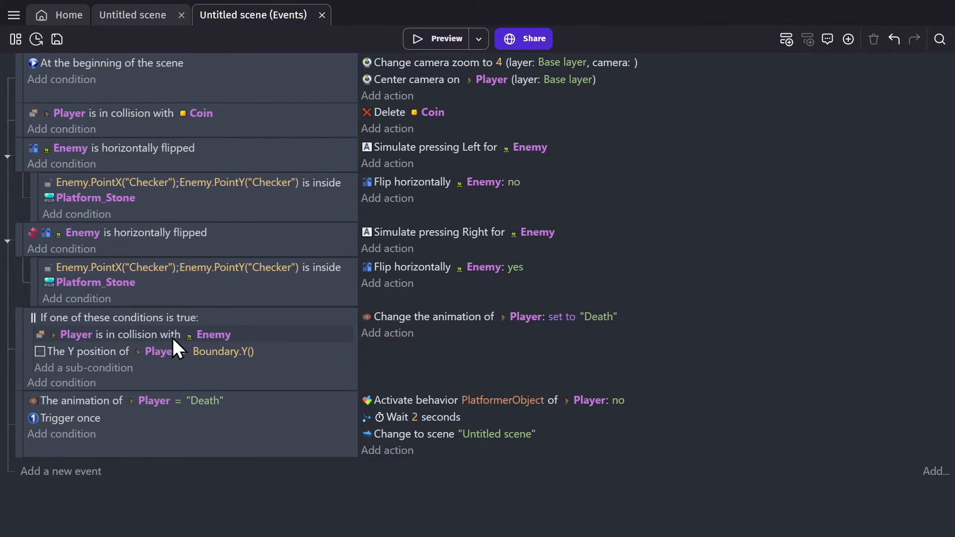
pyautogui.click(75, 320)
pyautogui.click(84, 351)
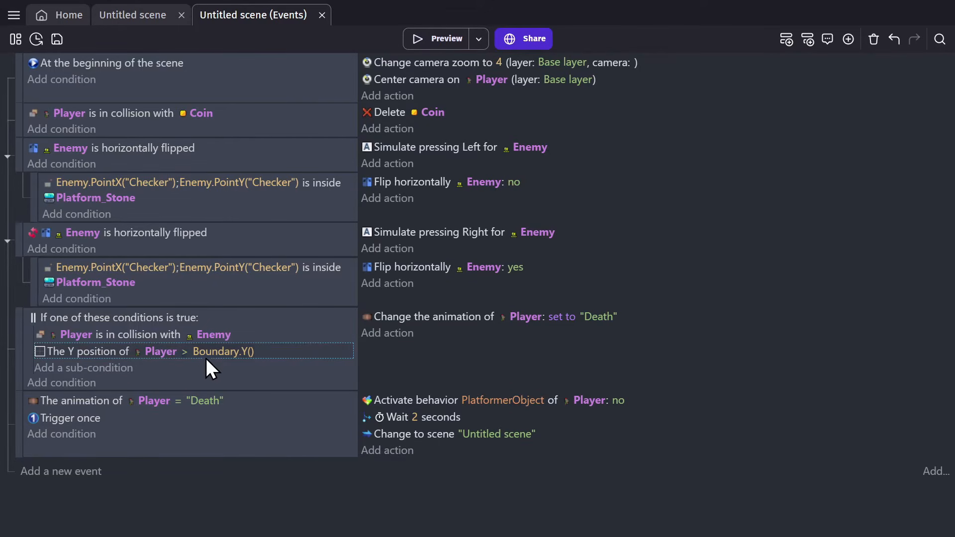
pyautogui.click(427, 330)
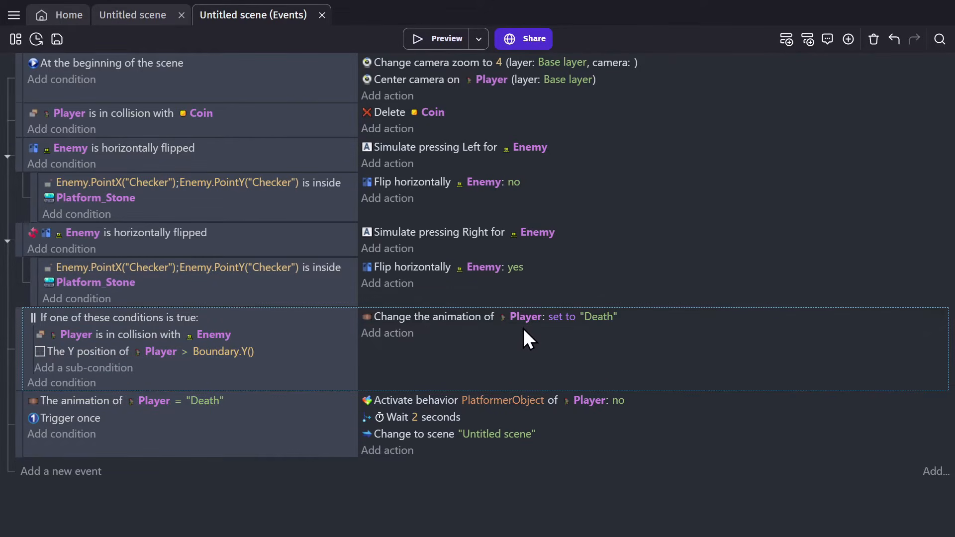
pyautogui.click(74, 402)
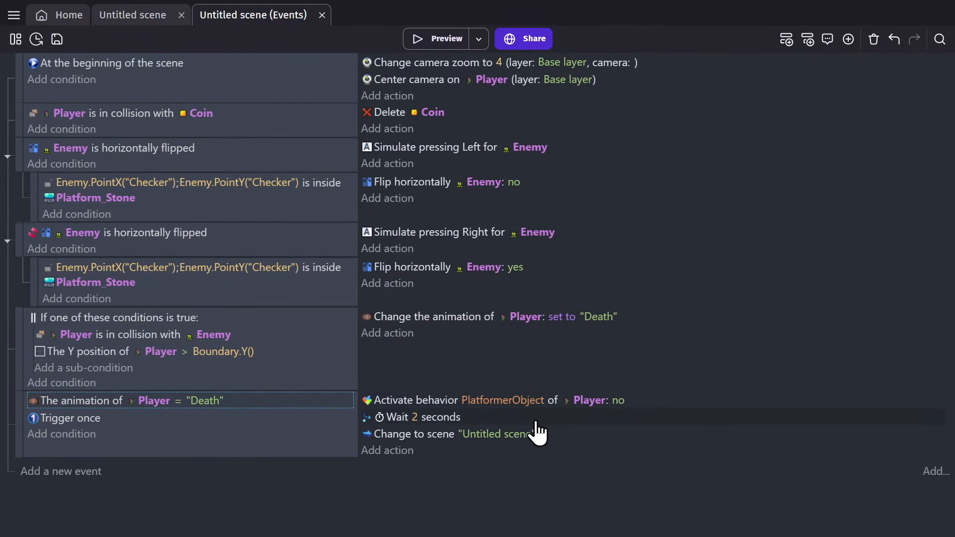
# Step: Preview the game while moving the player left, and select the Boundary strip in the scene to examine its placement
pyautogui.click(446, 38)
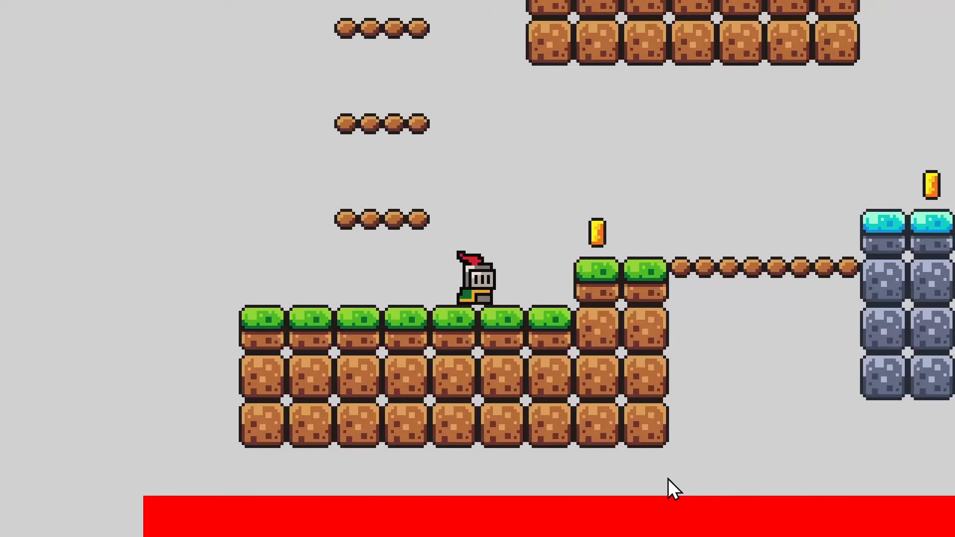
pyautogui.press('Left')
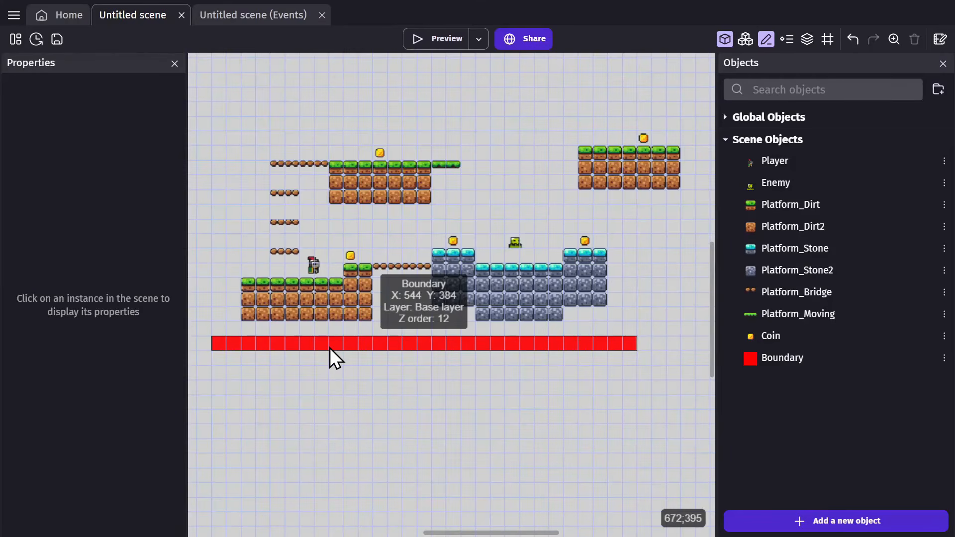
pyautogui.click(331, 348)
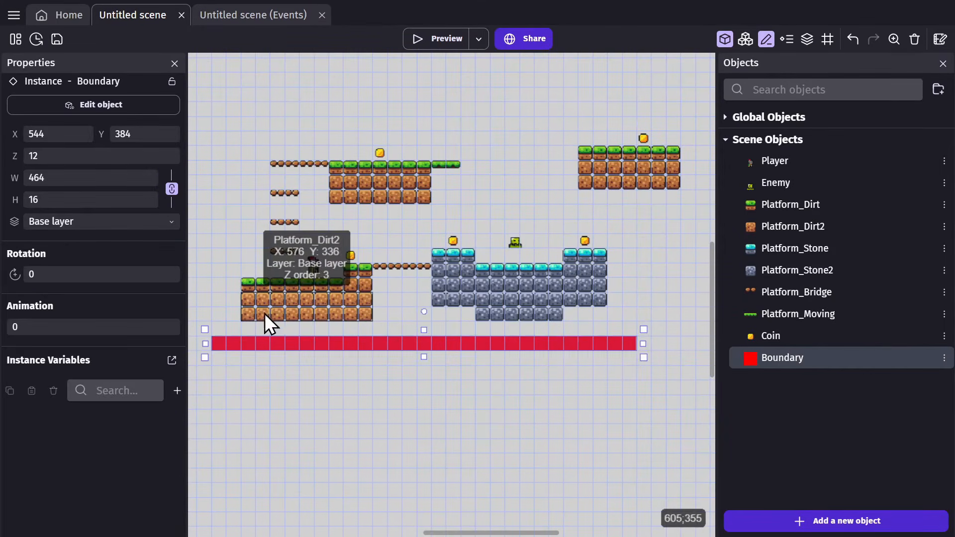
# Step: Insert a new event above the coin collision event and give it the Enforce camera boundaries action
pyautogui.click(240, 15)
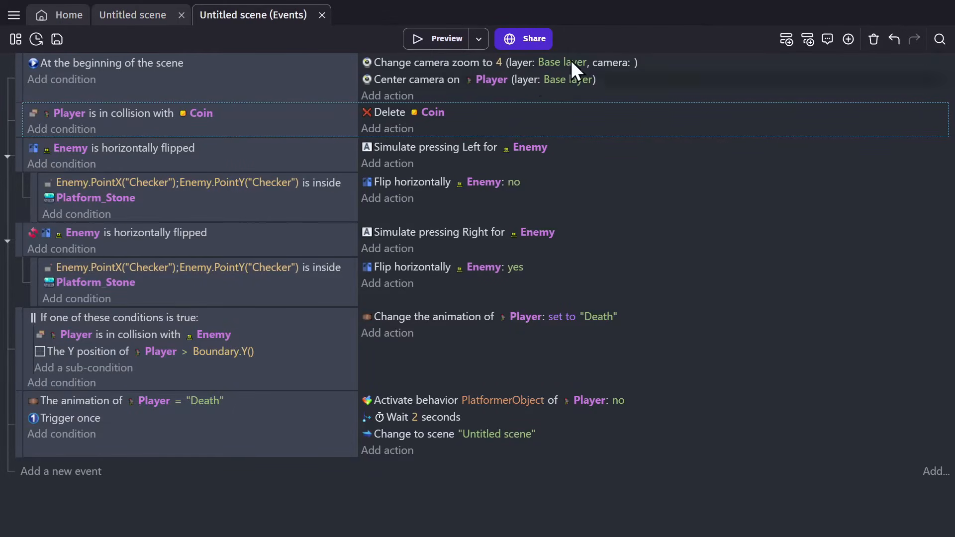
pyautogui.click(785, 38)
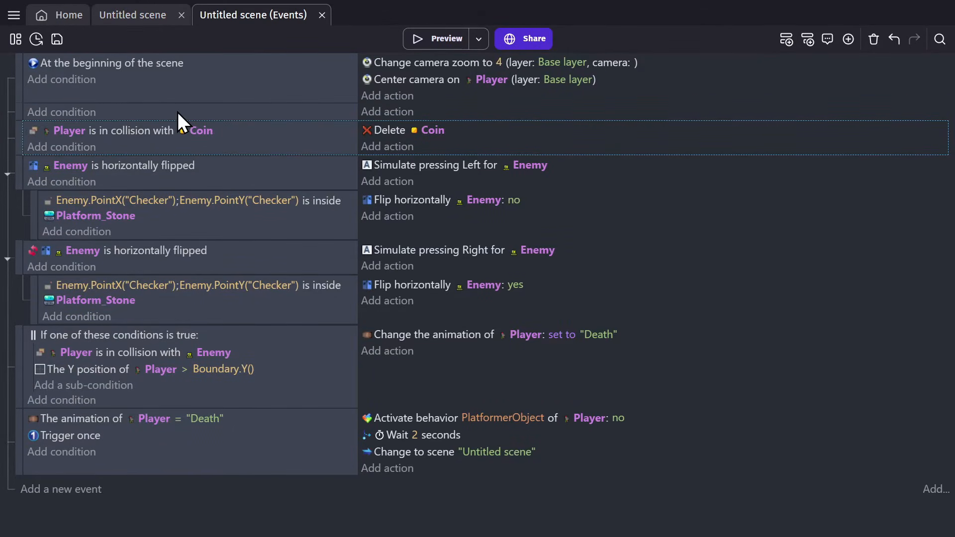
pyautogui.click(385, 112)
pyautogui.write('enforce')
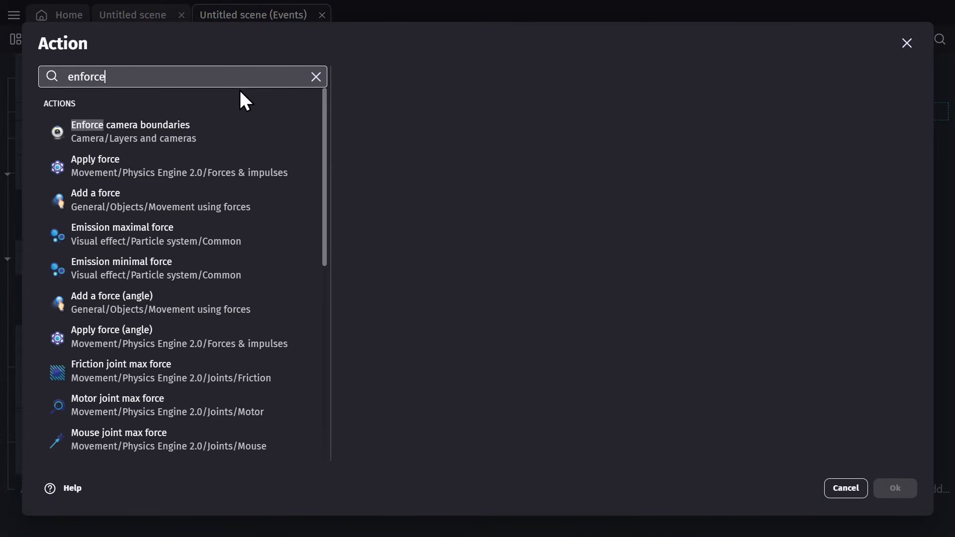
pyautogui.click(181, 124)
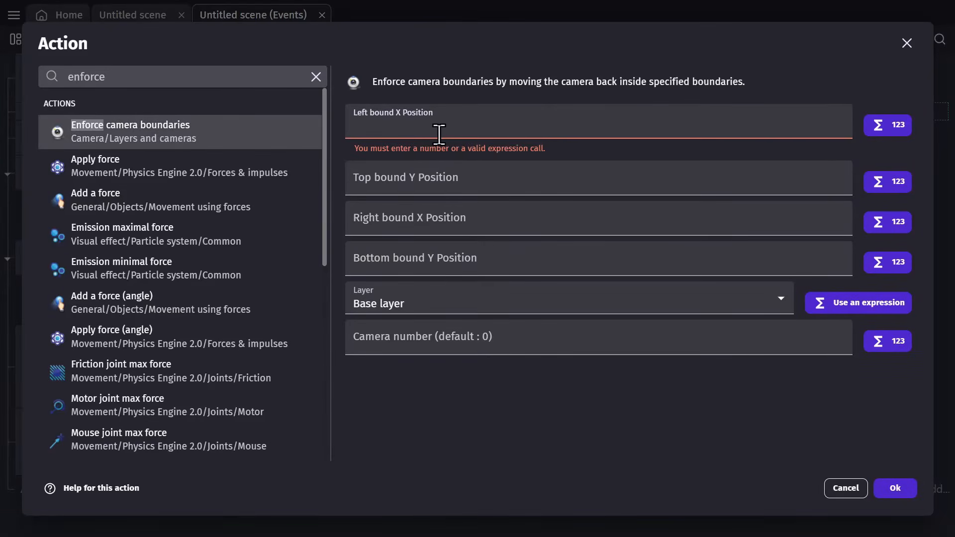
# Step: Set the camera's bottom bound Y position to Boundary.Y()
pyautogui.click(438, 268)
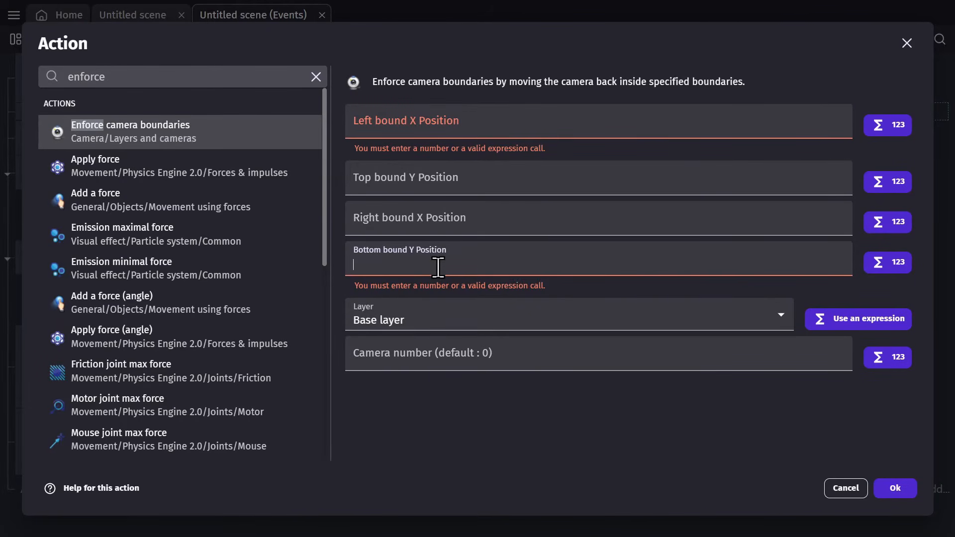
pyautogui.write('bound')
pyautogui.click(385, 279)
pyautogui.write('Y')
pyautogui.click(382, 294)
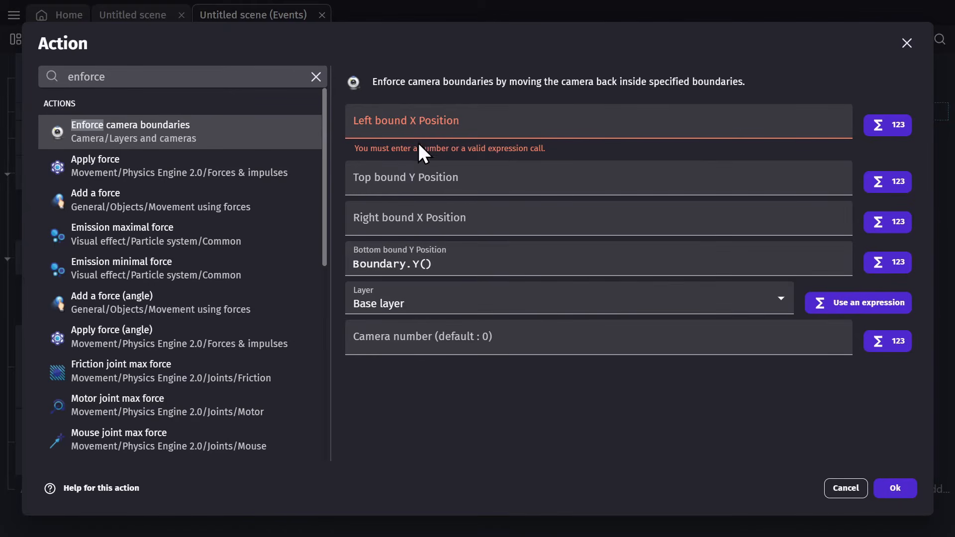
# Step: Set the camera's left bound X position to Player.X()-1000
pyautogui.click(427, 128)
pyautogui.write('player')
pyautogui.click(396, 142)
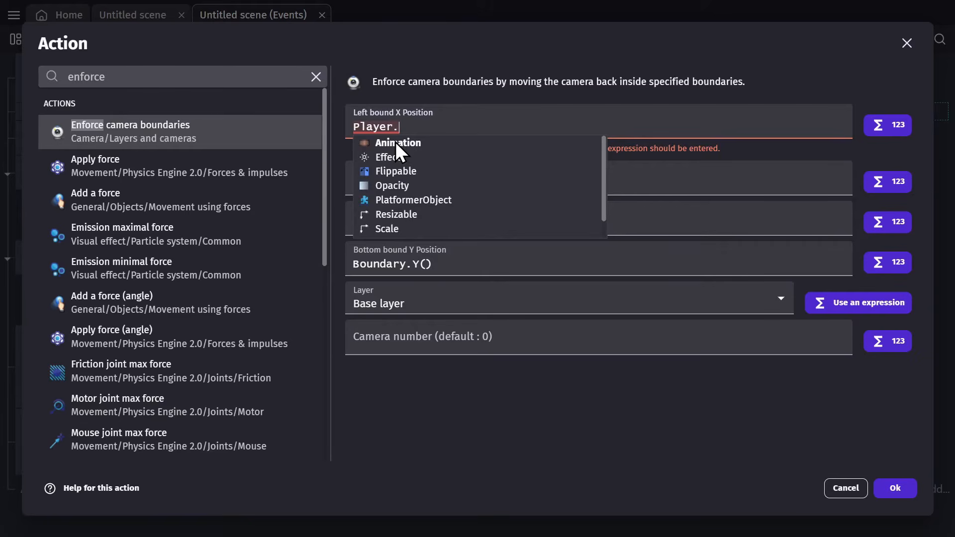
pyautogui.write('X()-1')
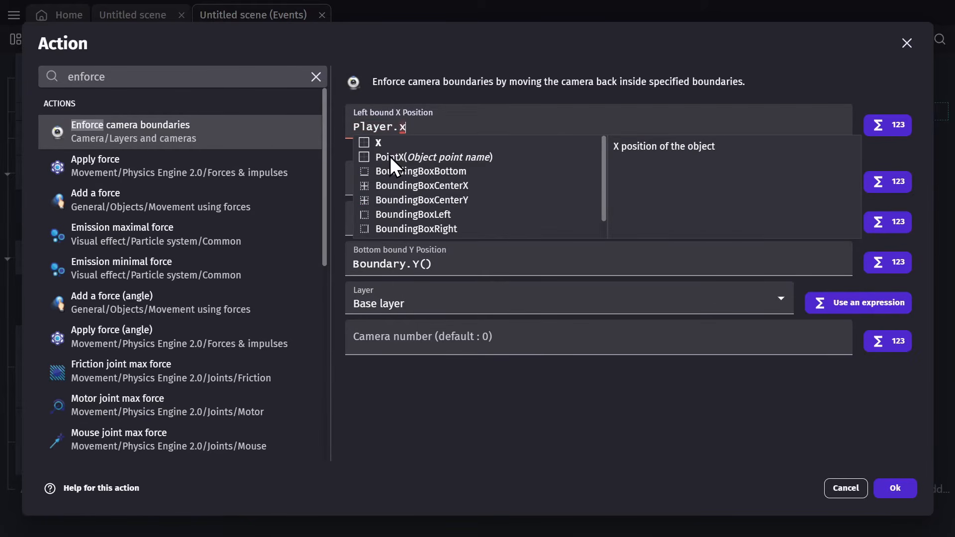
pyautogui.write('000')
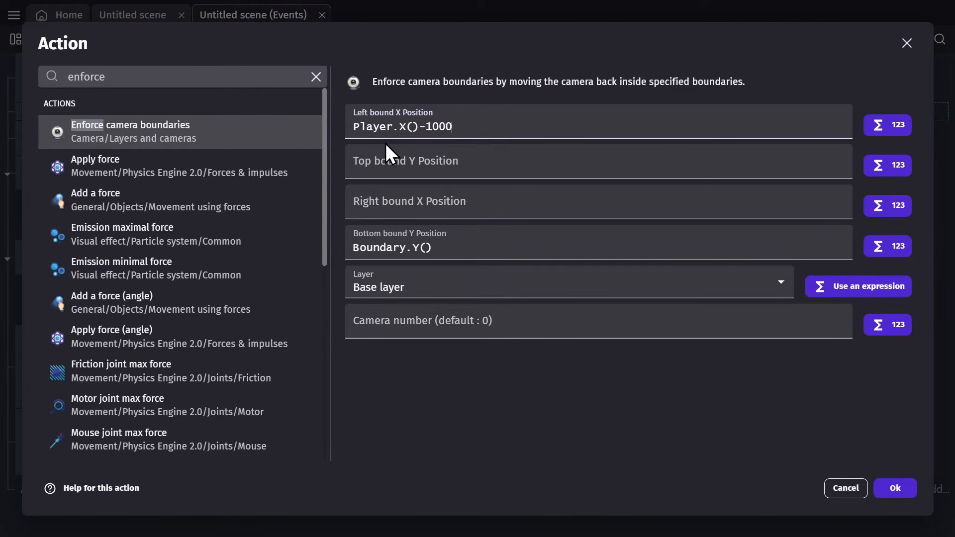
# Step: Copy the left bound expression into the right bound X position and change it to Player.X()+1000
pyautogui.tripleClick(436, 127)
pyautogui.hotkey('ctrl', 'c')
pyautogui.click(401, 201)
pyautogui.hotkey('ctrl', 'v')
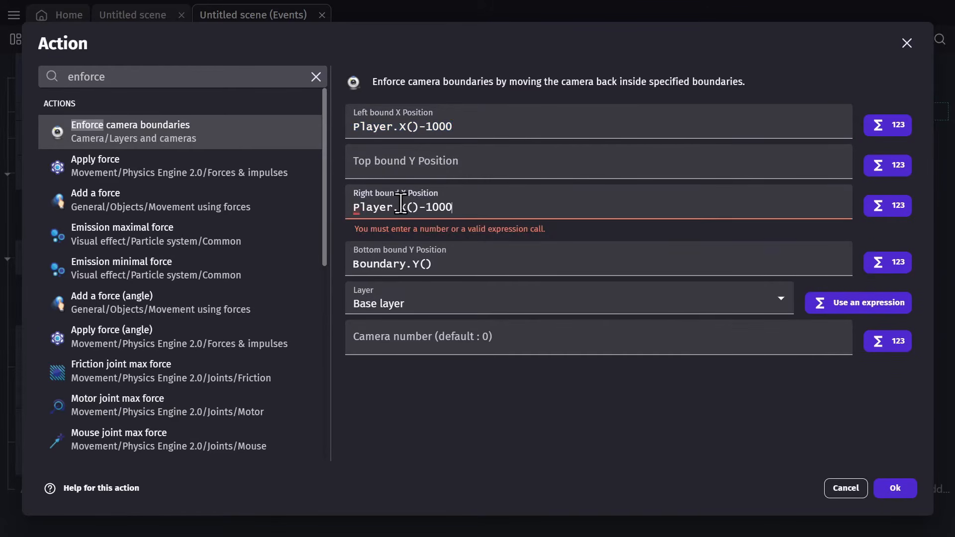
pyautogui.click(421, 208)
pyautogui.press('Delete')
pyautogui.write('+')
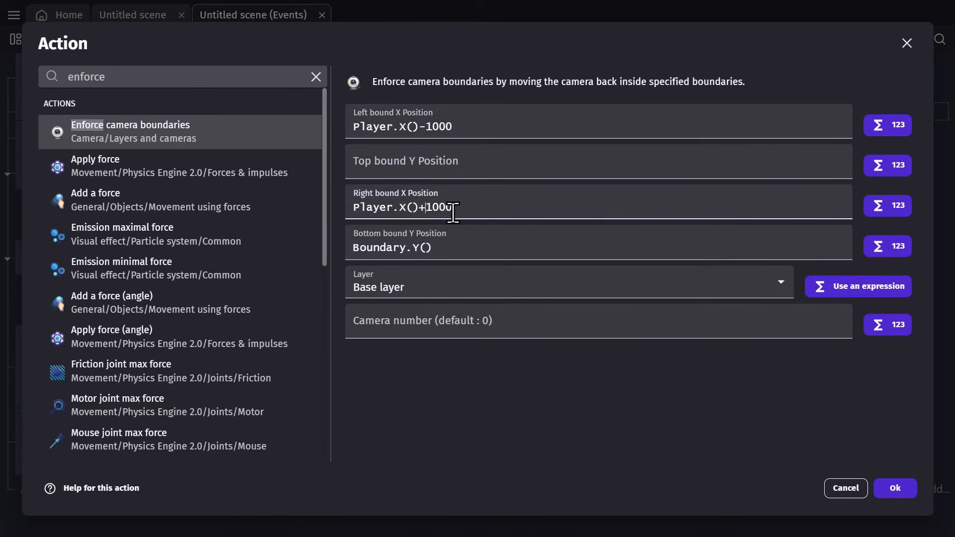
# Step: Set the camera's top bound Y position to Player.Y()-1000 and confirm the action
pyautogui.click(436, 165)
pyautogui.hotkey('ctrl', 'v')
pyautogui.doubleClick(402, 166)
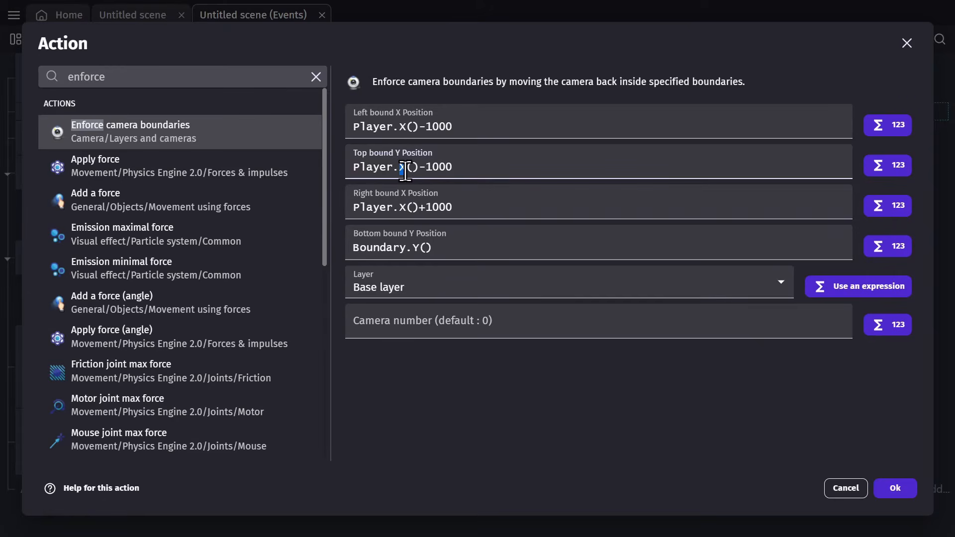
pyautogui.press('BackSpace')
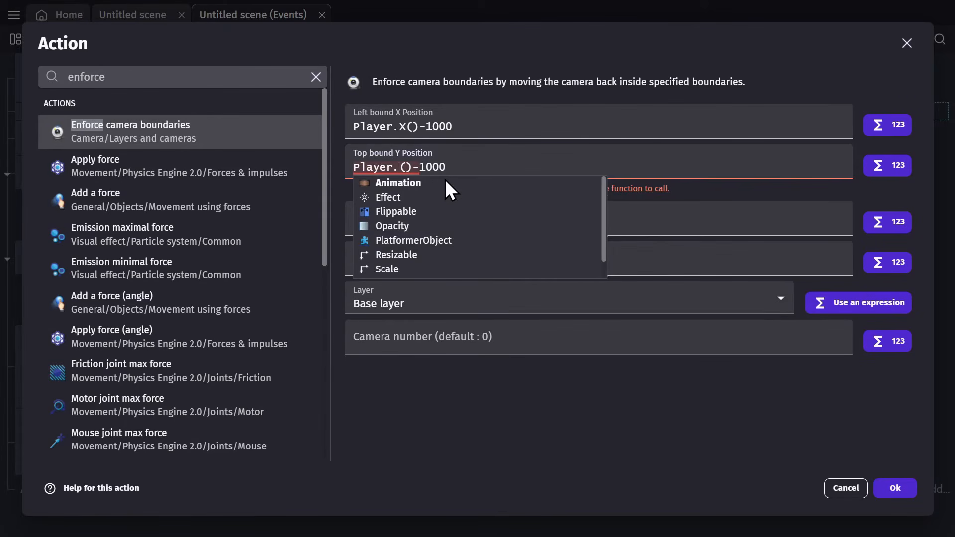
pyautogui.write('Y')
pyautogui.click(465, 169)
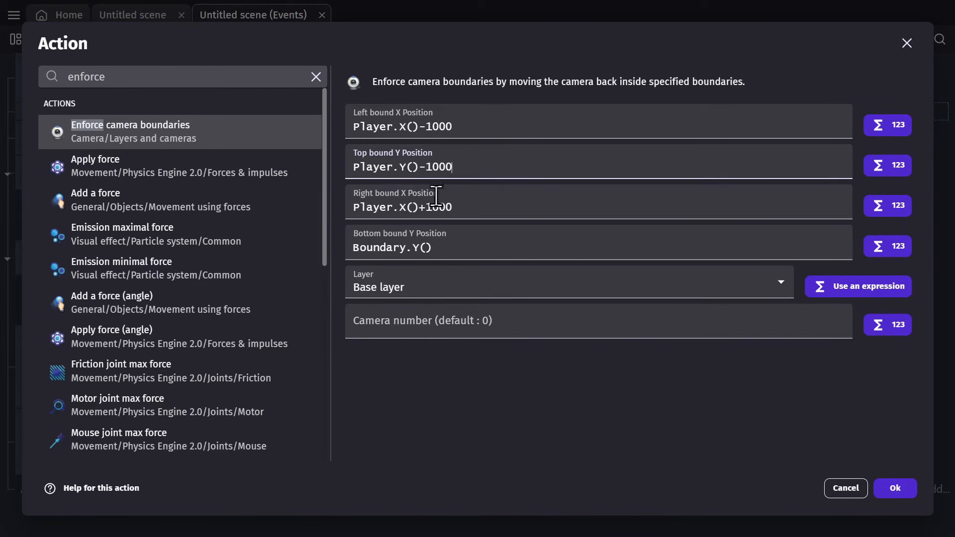
pyautogui.click(894, 490)
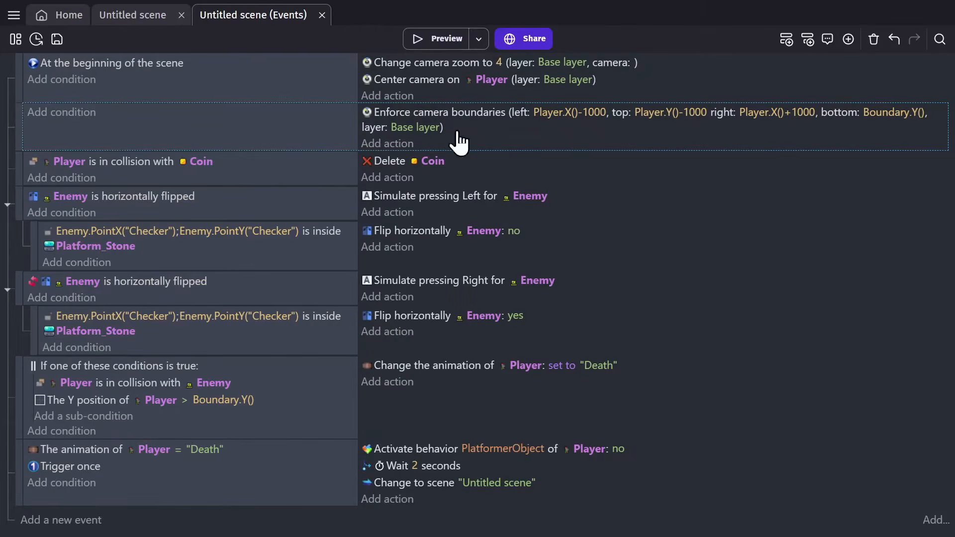
# Step: Preview the game and run and jump with the player in both directions to test the camera boundaries
pyautogui.click(442, 40)
pyautogui.press('Left')
pyautogui.press('space')
pyautogui.press('Right')
pyautogui.press('space')
pyautogui.press('Left')
pyautogui.press('space')
pyautogui.press('Left')
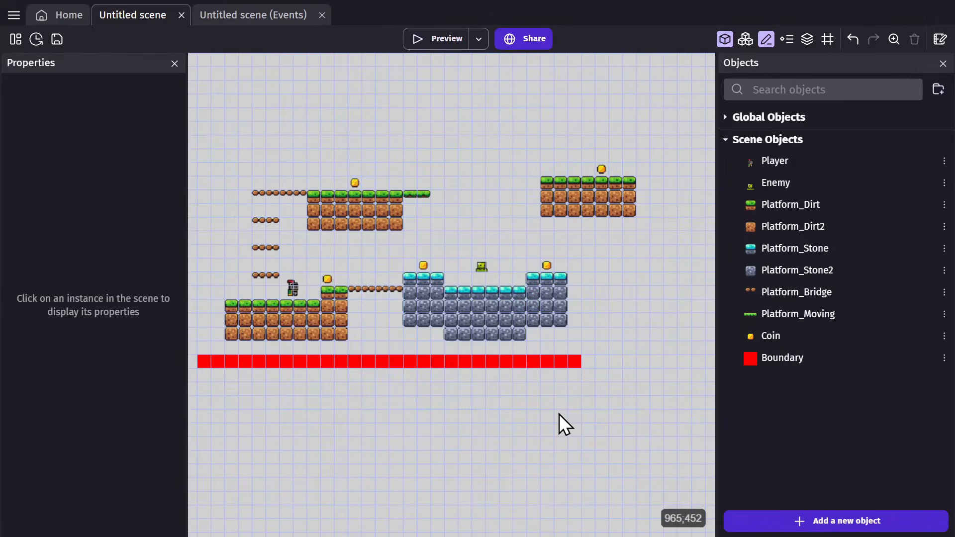
# Step: Create a new Text object from scratch with its default name and settings
pyautogui.click(798, 520)
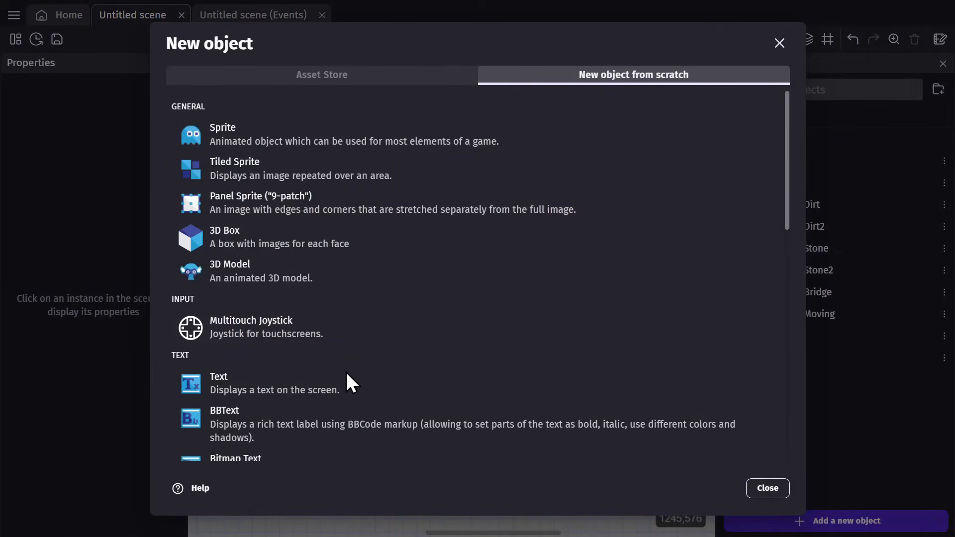
pyautogui.scroll(-4, 309, 369)
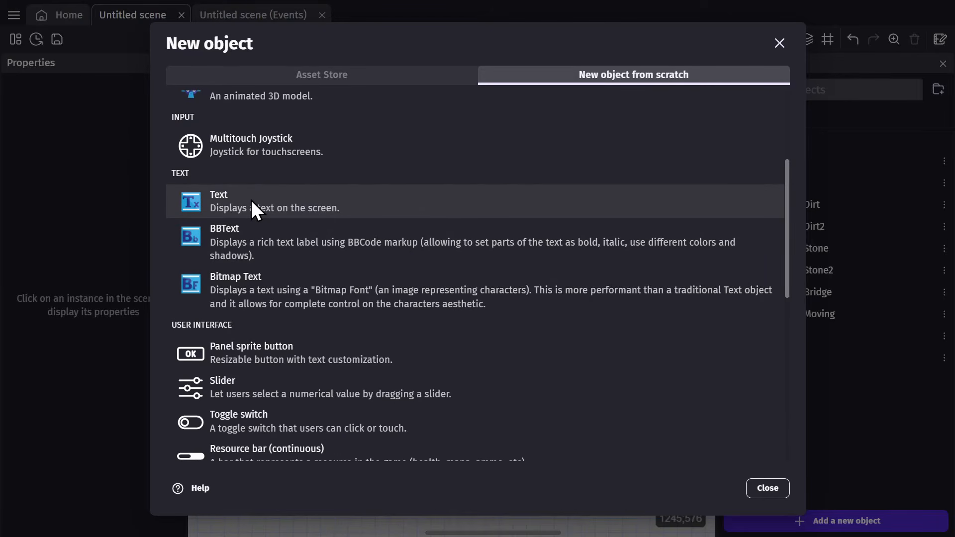
pyautogui.click(252, 199)
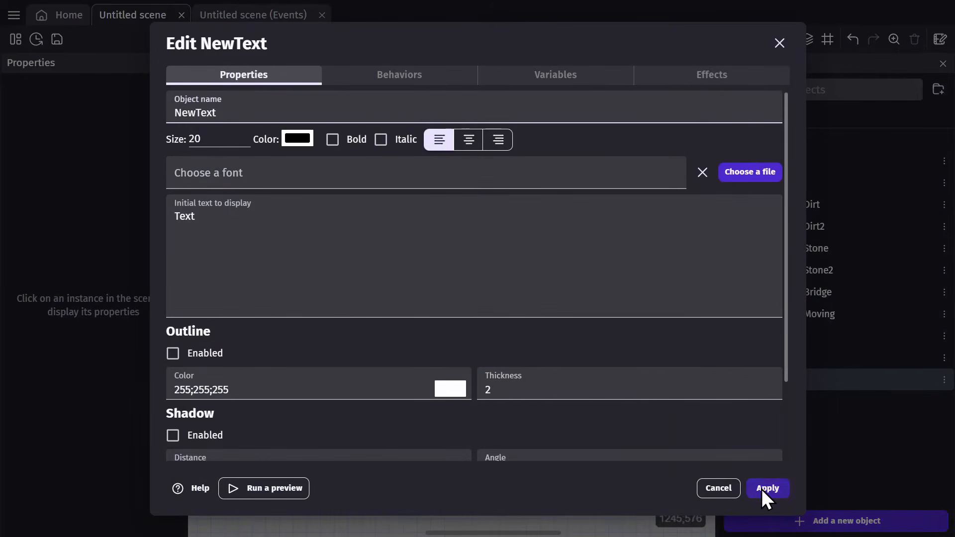
pyautogui.click(766, 488)
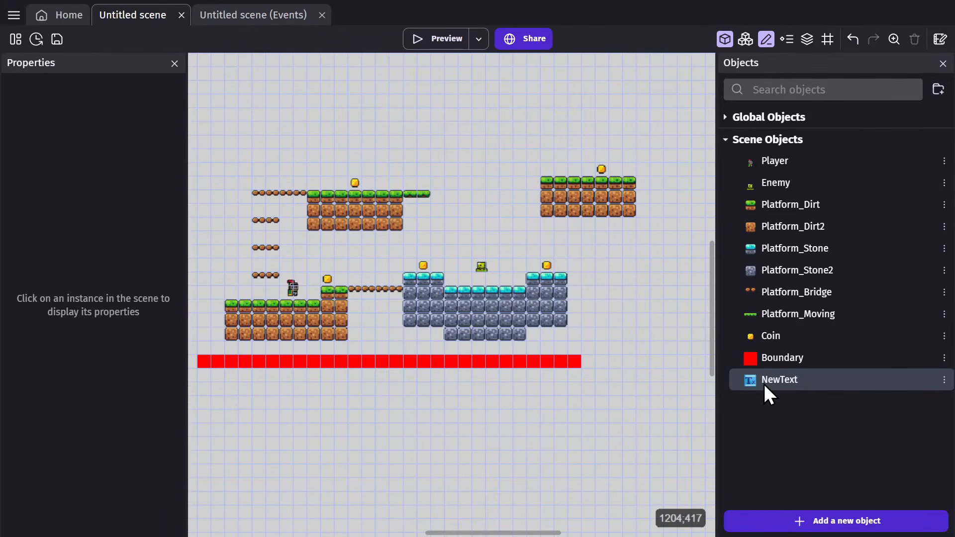
# Step: Place a NewText instance just above the player at X 640, Y 272, and delete that instance again
pyautogui.moveTo(763, 382); pyautogui.dragTo(302, 281)
pyautogui.scroll(8, 294, 280)
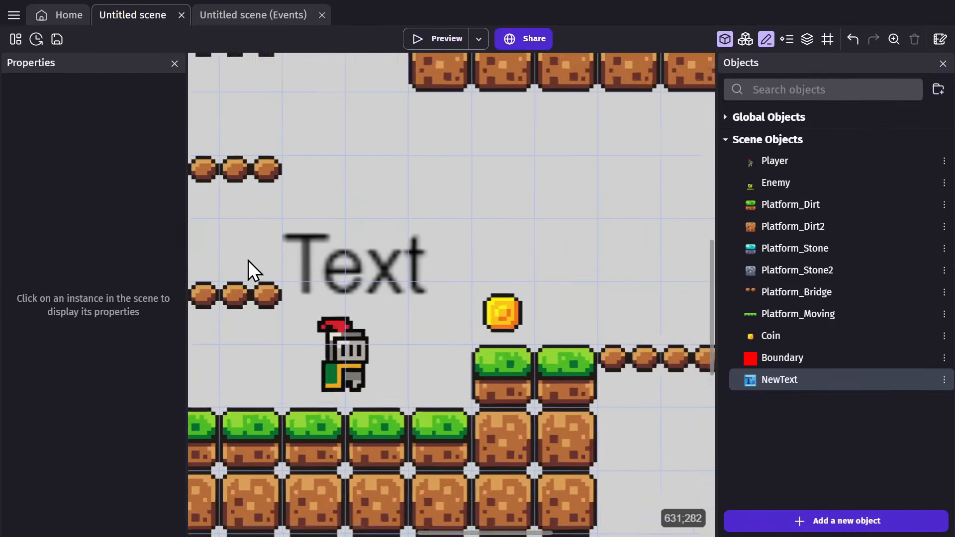
pyautogui.scroll(3, 248, 260)
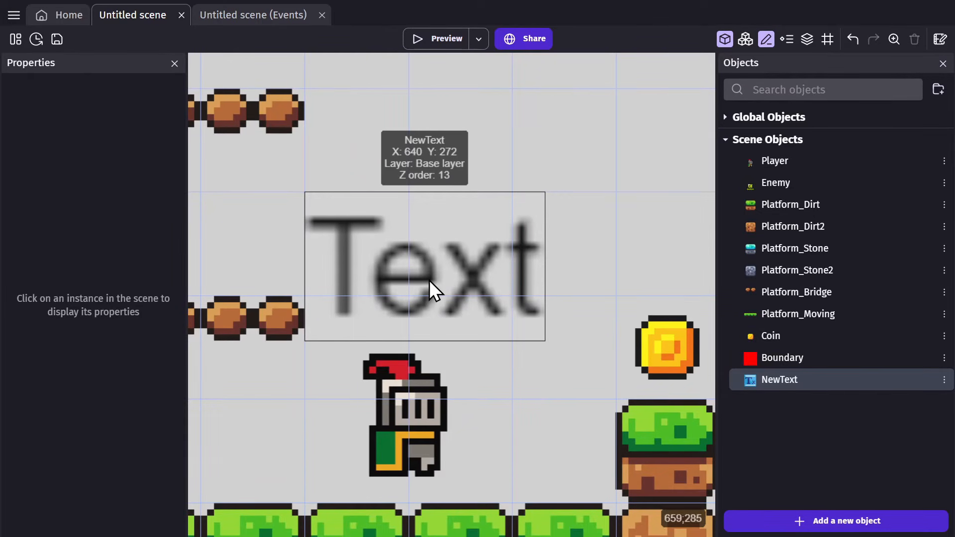
pyautogui.scroll(-2, 429, 279)
pyautogui.click(465, 273)
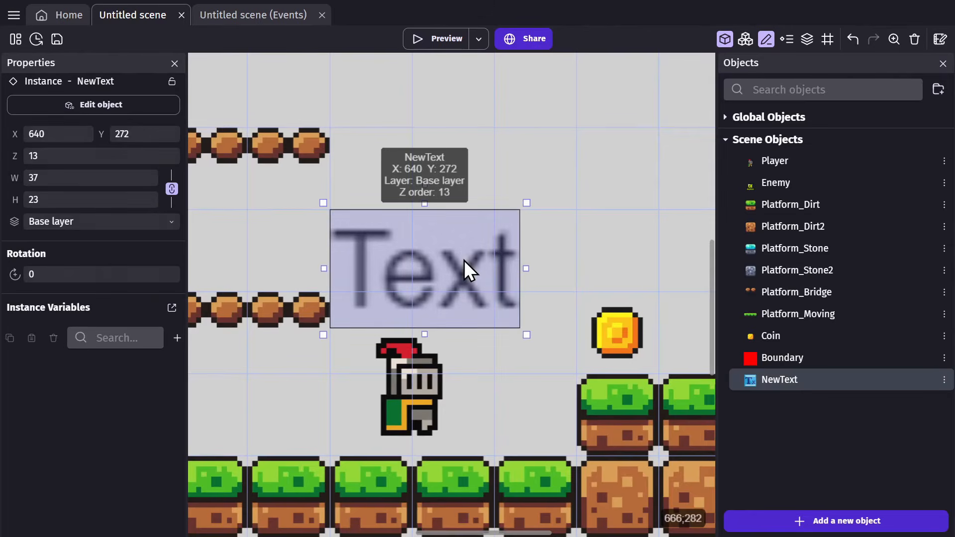
pyautogui.press('Delete')
# Step: Create a new Bitmap Text object from scratch
pyautogui.click(788, 519)
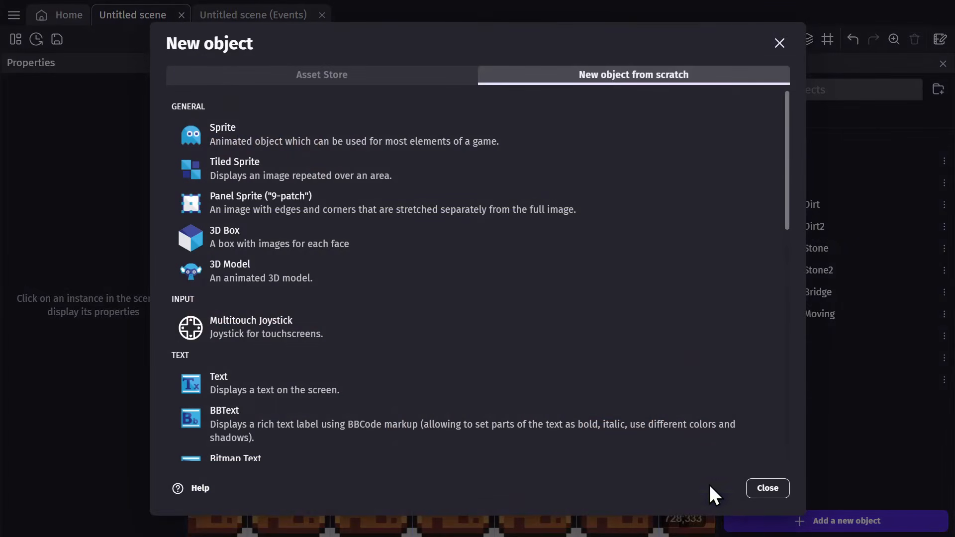
pyautogui.scroll(-4, 374, 338)
pyautogui.click(304, 303)
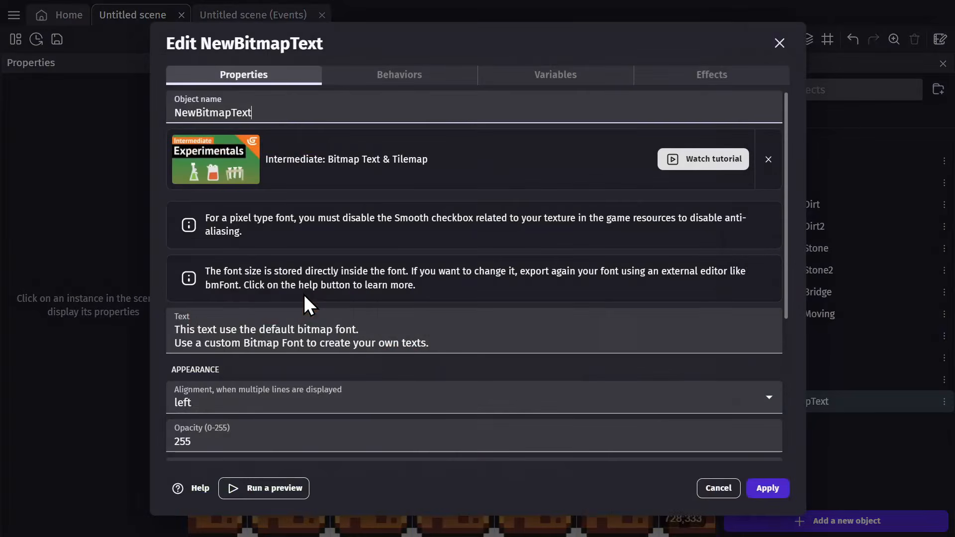
# Step: Set the object's bitmap font to PixelOperator8-Bold.fnt from the PixelOperator8-Bold folder in Downloads > Modified Assets
pyautogui.scroll(-5, 505, 279)
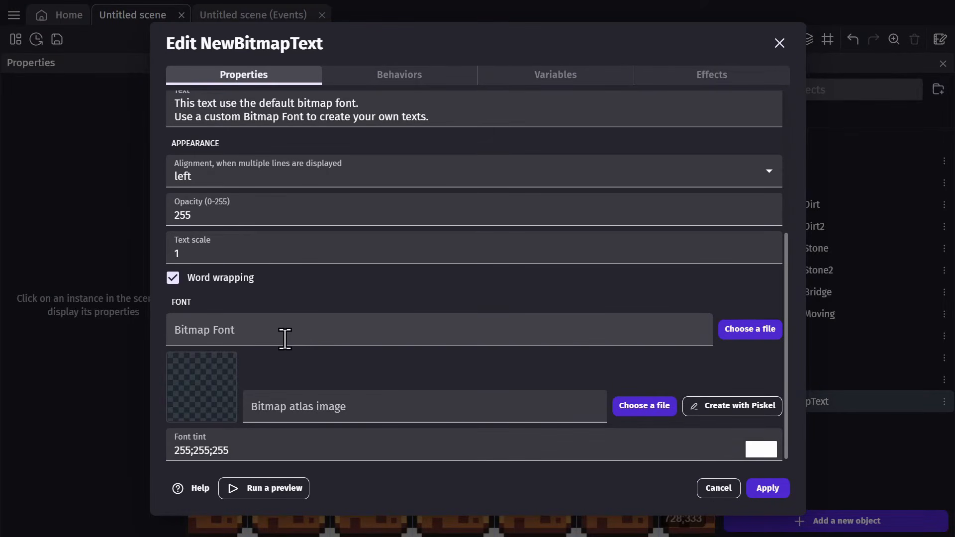
pyautogui.click(284, 339)
pyautogui.click(244, 358)
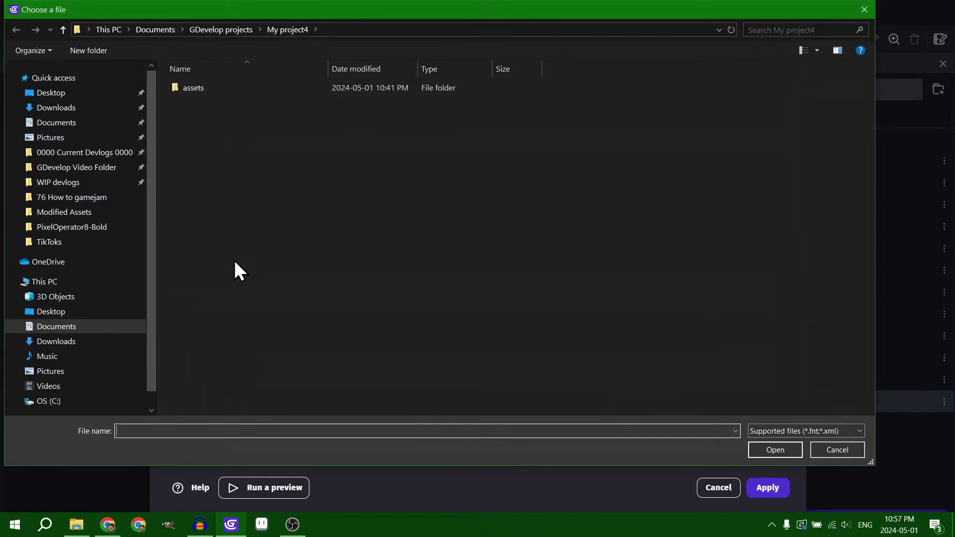
pyautogui.click(61, 107)
pyautogui.doubleClick(274, 106)
pyautogui.doubleClick(211, 91)
pyautogui.doubleClick(211, 92)
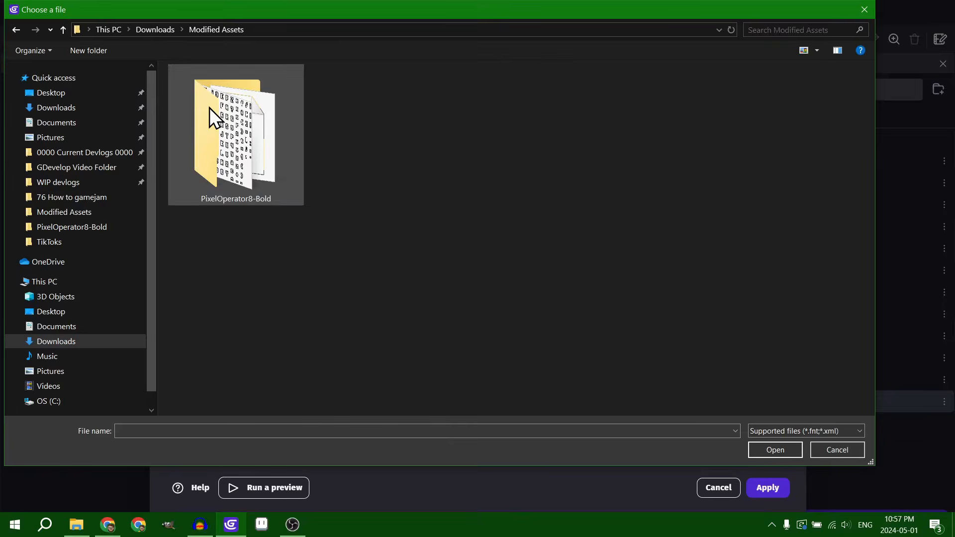
pyautogui.doubleClick(210, 108)
pyautogui.doubleClick(204, 122)
pyautogui.click(574, 270)
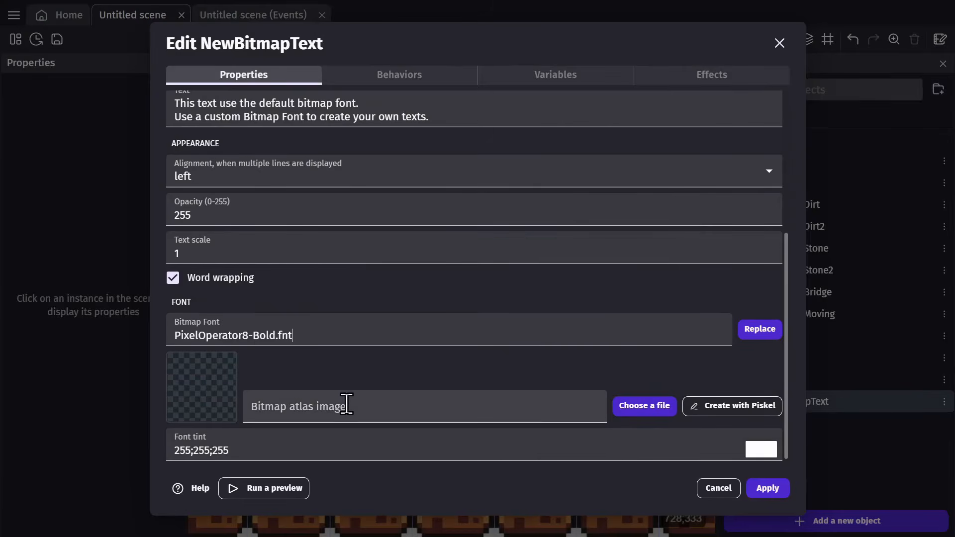
# Step: Choose PixelOperator8-Bold.png as the bitmap atlas image of the text object
pyautogui.click(344, 405)
pyautogui.click(303, 185)
pyautogui.doubleClick(222, 129)
pyautogui.doubleClick(211, 102)
pyautogui.click(574, 265)
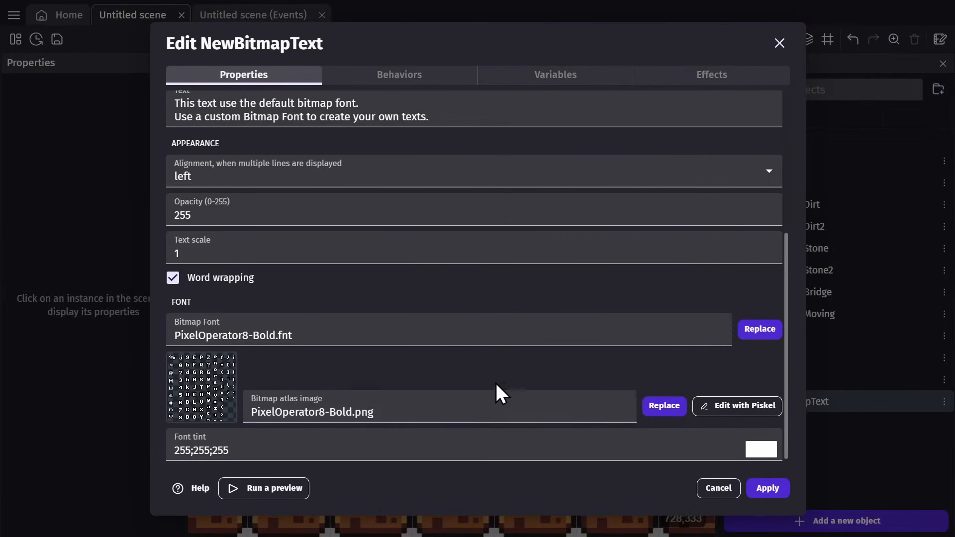
# Step: Apply the bitmap text object's settings and place an instance of it above the player
pyautogui.click(765, 489)
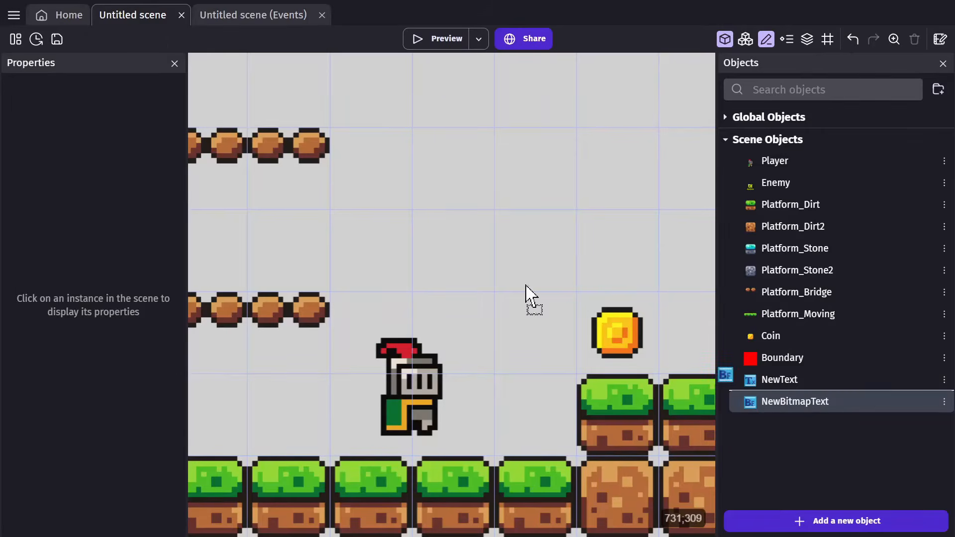
pyautogui.scroll(-3, 327, 197)
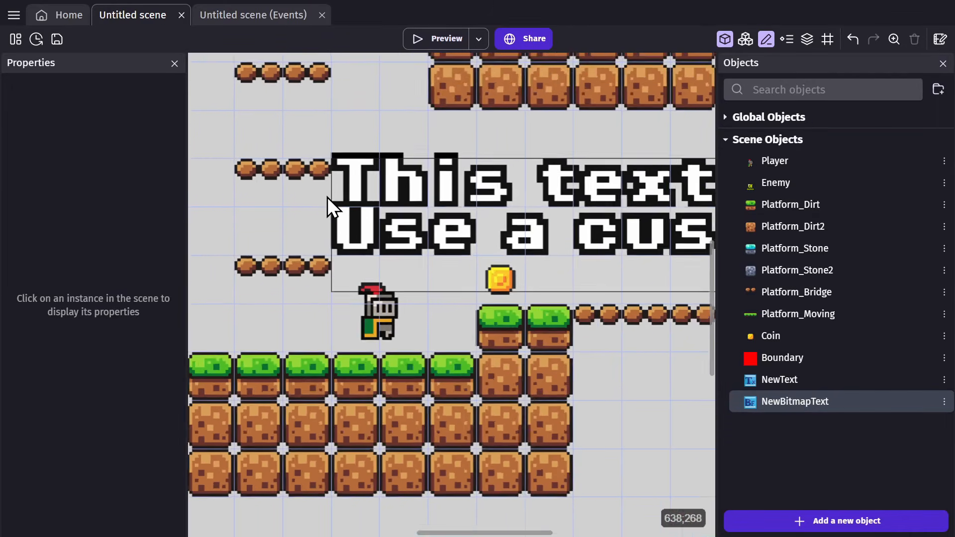
# Step: Set the bitmap text object's text scale to 0.5 and apply the change
pyautogui.click(500, 198)
pyautogui.doubleClick(458, 199)
pyautogui.doubleClick(244, 296)
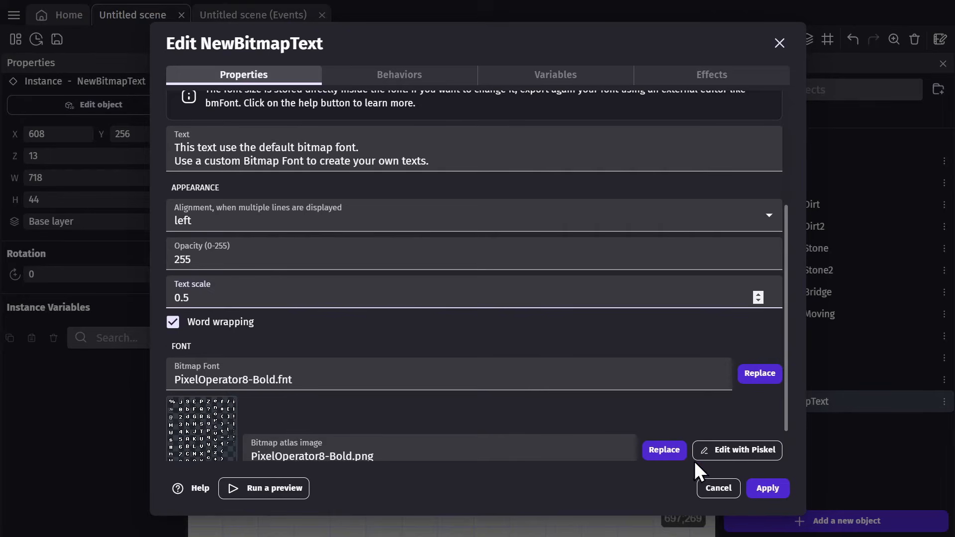
pyautogui.click(768, 488)
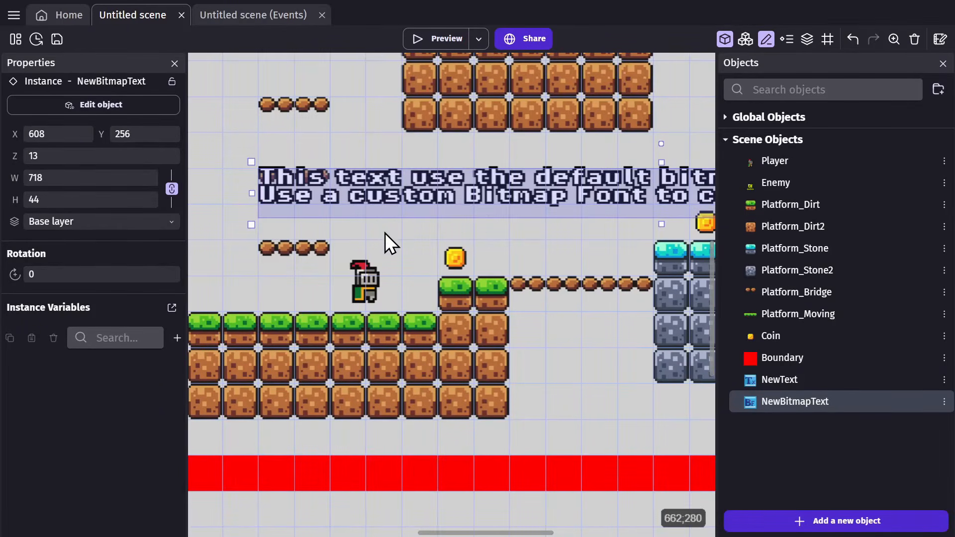
# Step: Move the bitmap text instance above the player to X 544, Y 266
pyautogui.click(418, 258)
pyautogui.scroll(2, 373, 243)
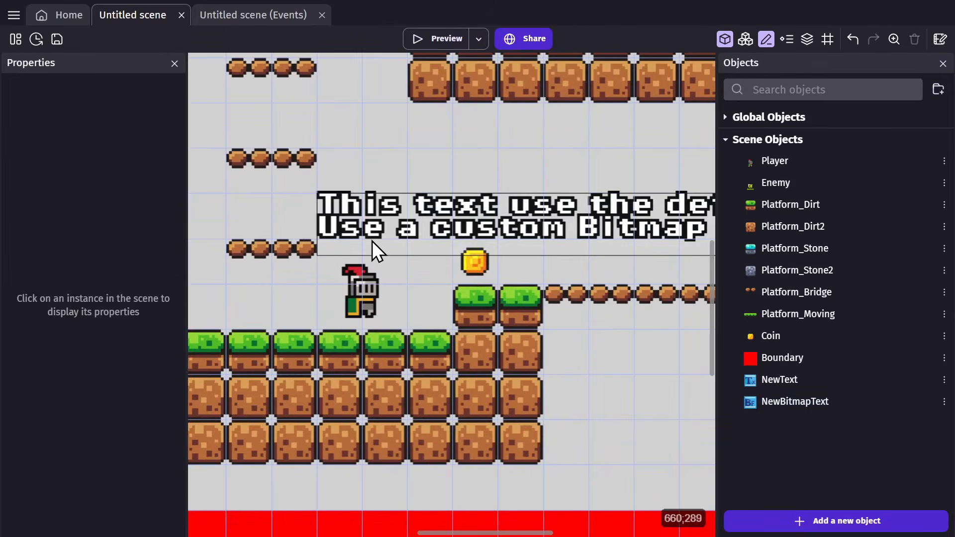
pyautogui.scroll(3, 368, 241)
pyautogui.moveTo(338, 229); pyautogui.dragTo(372, 175)
pyautogui.scroll(-1, 396, 219)
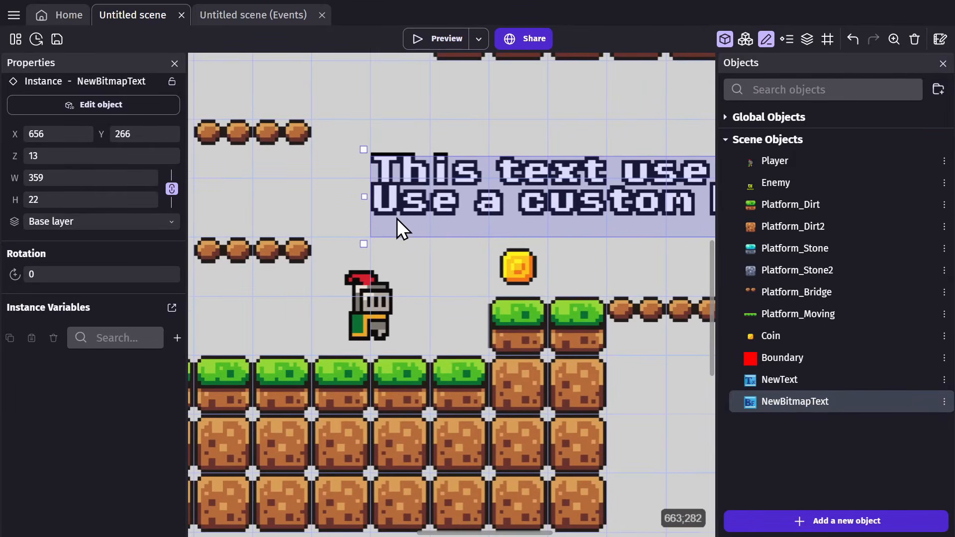
pyautogui.scroll(-3, 358, 201)
pyautogui.click(395, 240)
pyautogui.click(437, 203)
pyautogui.scroll(-3, 502, 208)
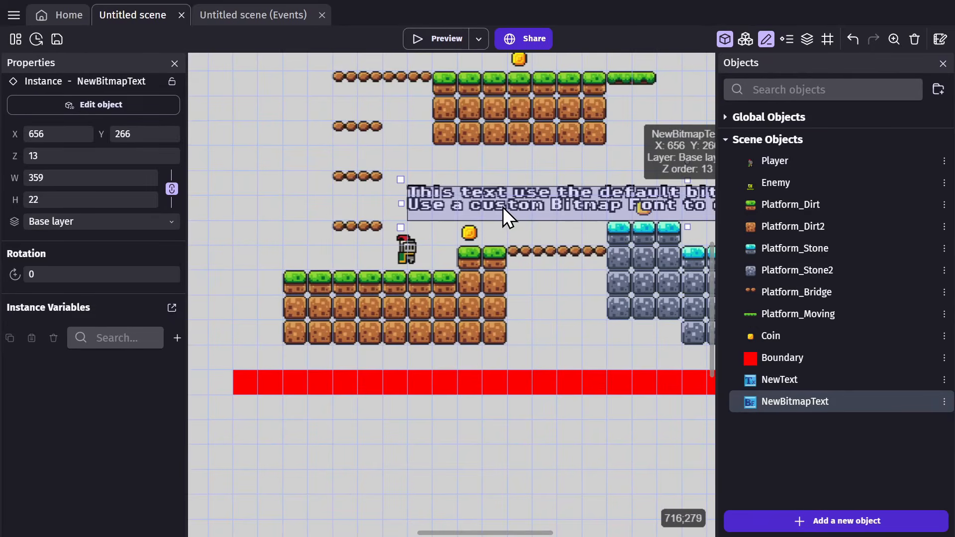
pyautogui.scroll(-1, 502, 207)
pyautogui.moveTo(512, 200); pyautogui.dragTo(378, 200)
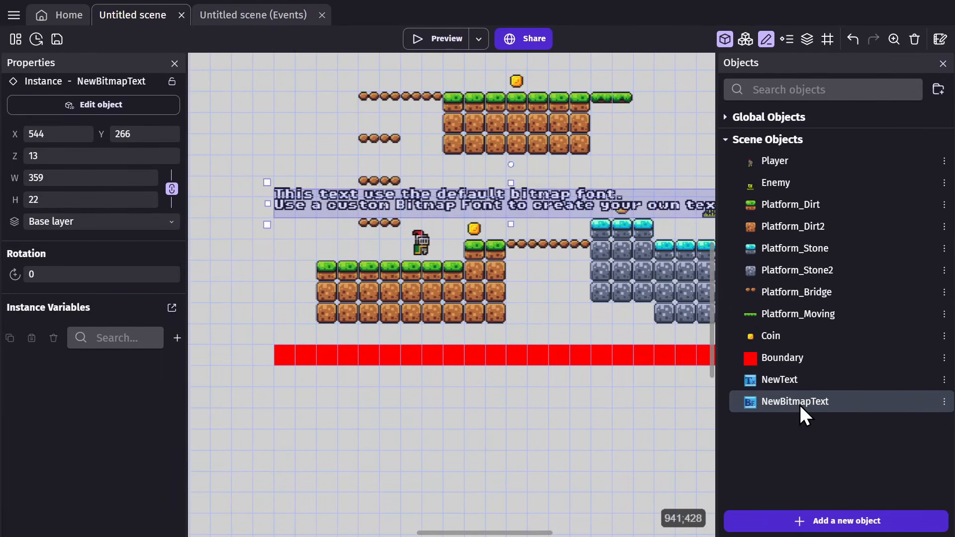
# Step: Rename the NewBitmapText object to Tutorial and set its text to "Jump Up Here"
pyautogui.doubleClick(795, 401)
pyautogui.doubleClick(262, 110)
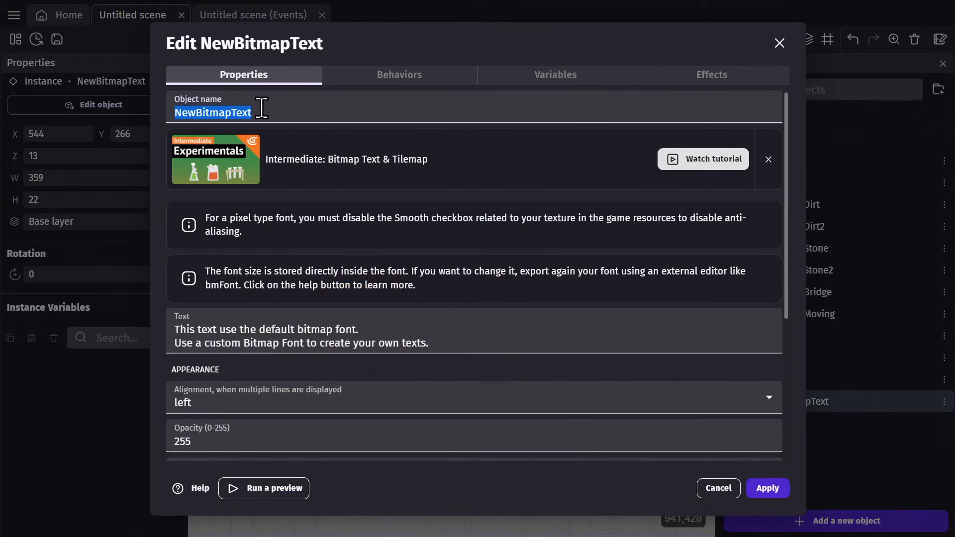
pyautogui.write('T')
pyautogui.scroll(-1, 343, 208)
pyautogui.moveTo(438, 300); pyautogui.dragTo(157, 264)
pyautogui.write('Jump Up Here')
pyautogui.click(768, 488)
# Step: Position the "Jump Up Here" text between the upper two of the stacked bridge platforms above the player
pyautogui.scroll(3, 408, 218)
pyautogui.moveTo(342, 200); pyautogui.dragTo(348, 117)
pyautogui.click(309, 231)
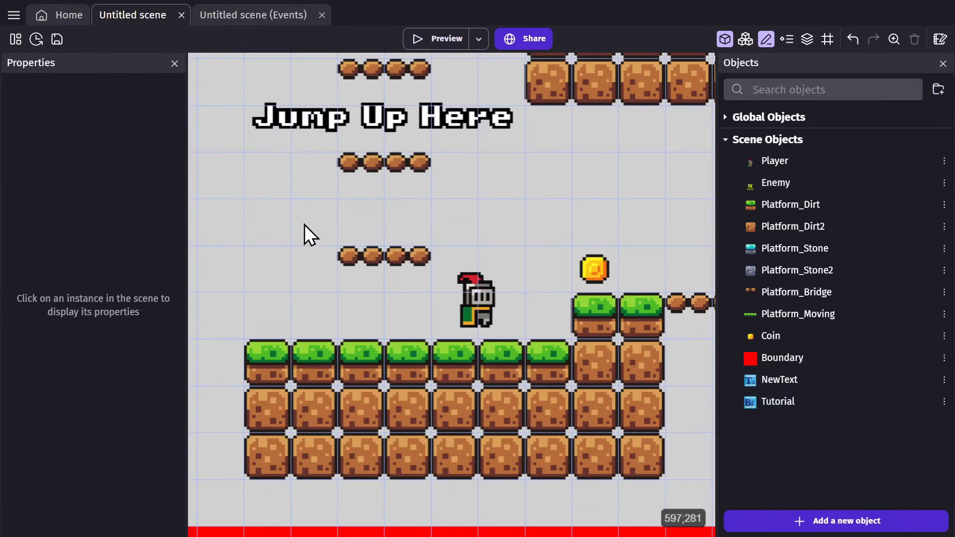
# Step: Duplicate the Tutorial object and name the copy UI_Score
pyautogui.scroll(-3, 309, 231)
pyautogui.rightClick(777, 408)
pyautogui.click(835, 207)
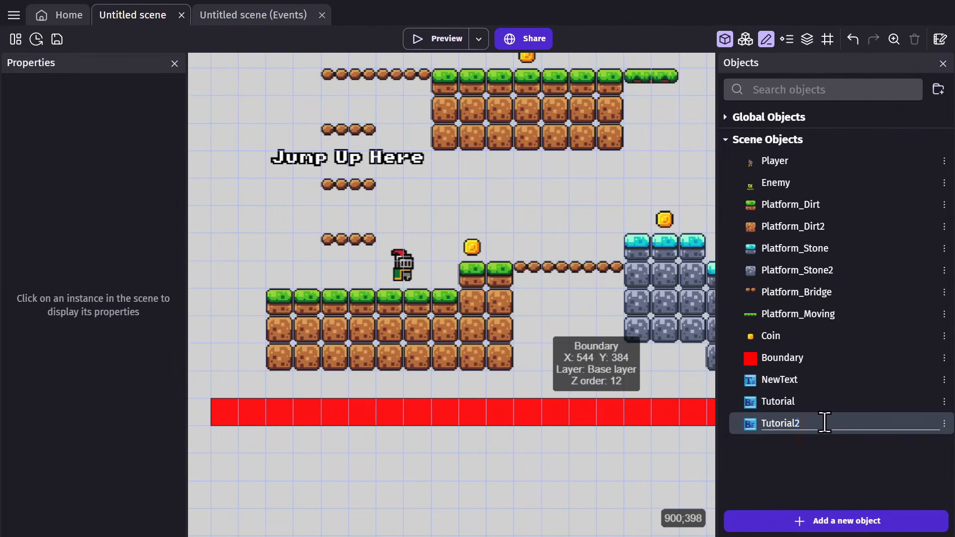
pyautogui.write('UI_Score')
pyautogui.press('Return')
# Step: Delete the unused NewText object from the scene objects
pyautogui.scroll(-2, 617, 383)
pyautogui.rightClick(795, 380)
pyautogui.click(845, 211)
pyautogui.click(641, 322)
# Step: Place an instance of UI_Score inside the game window frame and set its text scale to 4
pyautogui.scroll(-4, 625, 359)
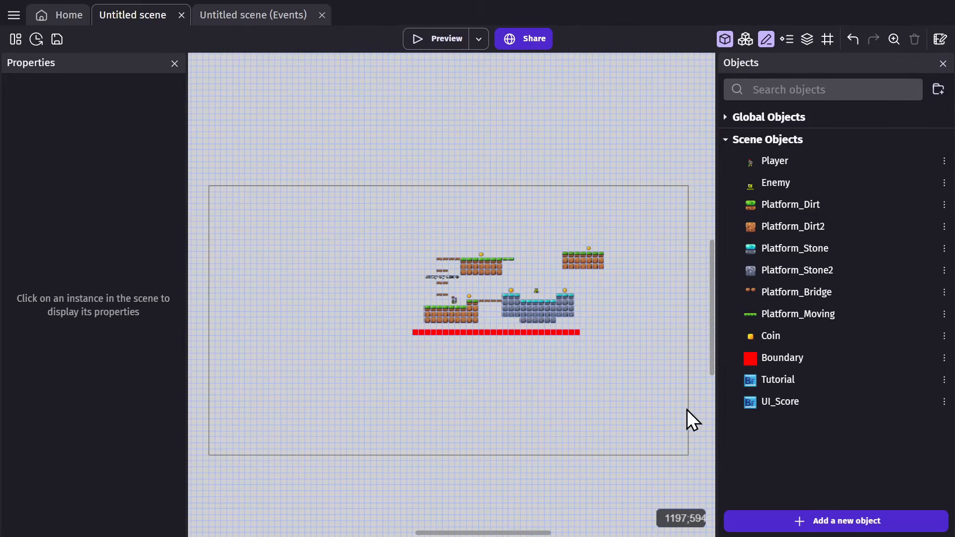
pyautogui.moveTo(775, 405); pyautogui.dragTo(317, 363)
pyautogui.doubleClick(328, 356)
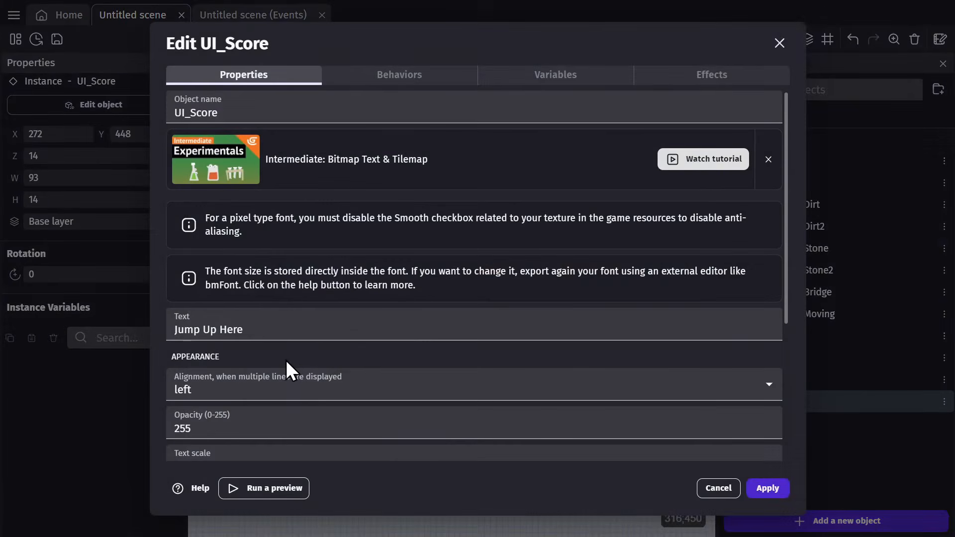
pyautogui.scroll(-4, 365, 316)
pyautogui.click(231, 277)
pyautogui.write('4')
pyautogui.click(769, 487)
# Step: Move the UI_Score instance to X 16, Y 16 and set its text to "Score: 0"
pyautogui.moveTo(416, 351); pyautogui.dragTo(314, 207)
pyautogui.doubleClick(315, 207)
pyautogui.tripleClick(256, 329)
pyautogui.write('Sc')
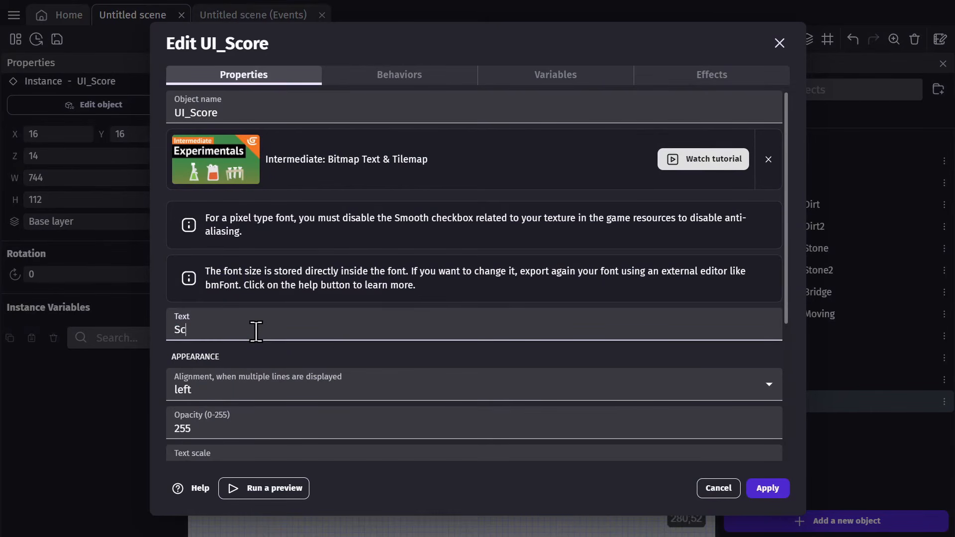
pyautogui.write('ore: 0')
pyautogui.click(767, 488)
# Step: Set the UI_Score object's text scale to 3 and apply the change
pyautogui.scroll(-1, 296, 217)
pyautogui.doubleClick(296, 217)
pyautogui.scroll(-4, 364, 221)
pyautogui.doubleClick(231, 279)
pyautogui.write('3')
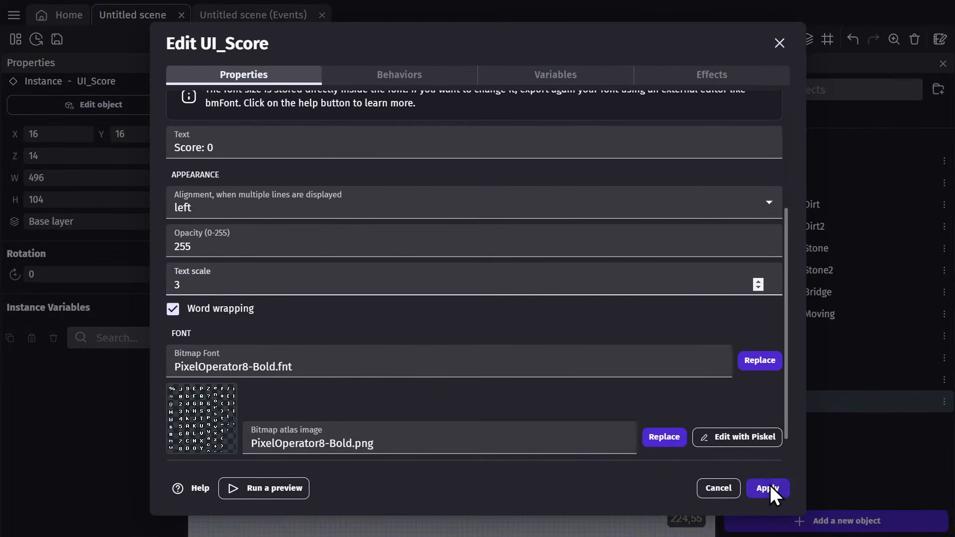
pyautogui.click(768, 490)
pyautogui.click(298, 243)
pyautogui.click(291, 215)
pyautogui.click(331, 265)
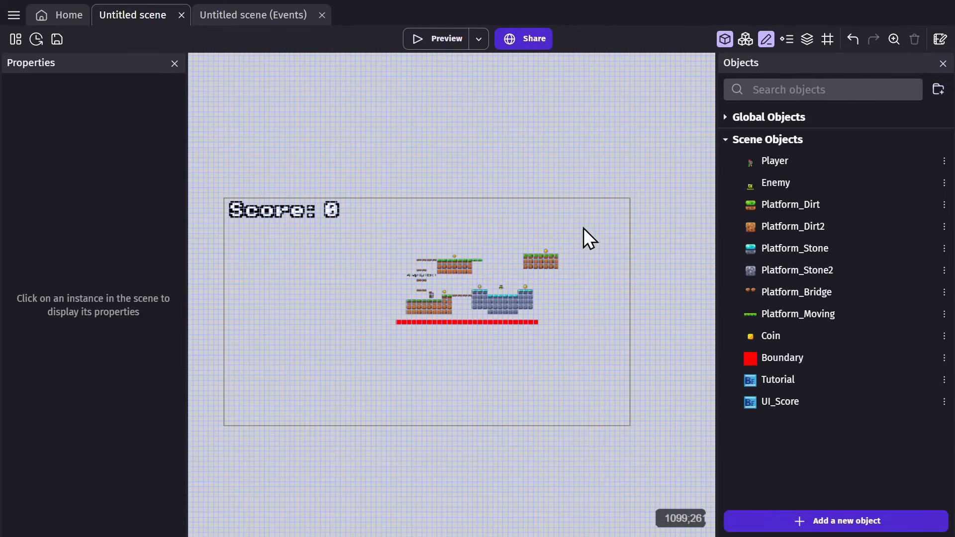
# Step: Add a new layer above the base layer and name it Ui
pyautogui.click(808, 41)
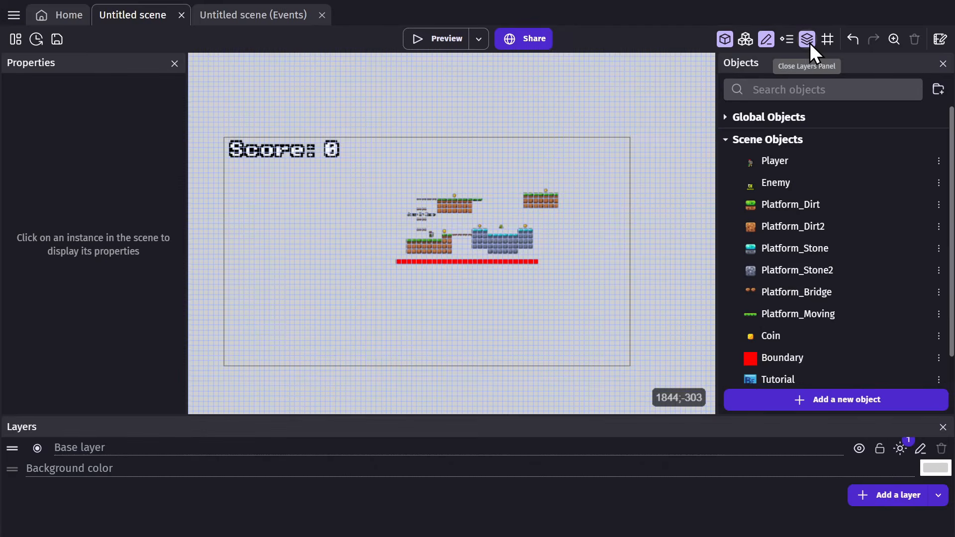
pyautogui.click(299, 150)
pyautogui.click(871, 492)
pyautogui.doubleClick(181, 444)
pyautogui.write('Ui')
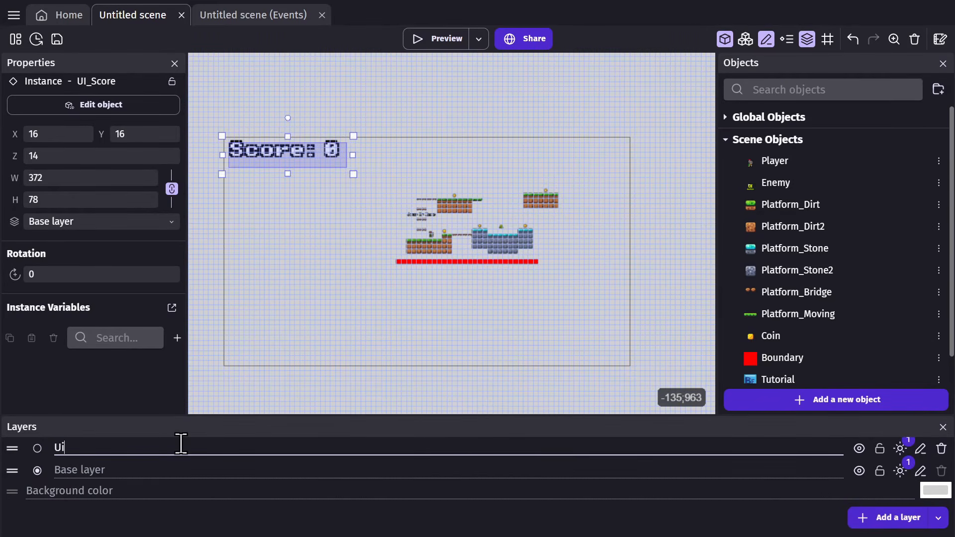
pyautogui.click(284, 312)
# Step: Assign the UI_Score instance to the Ui layer
pyautogui.click(262, 158)
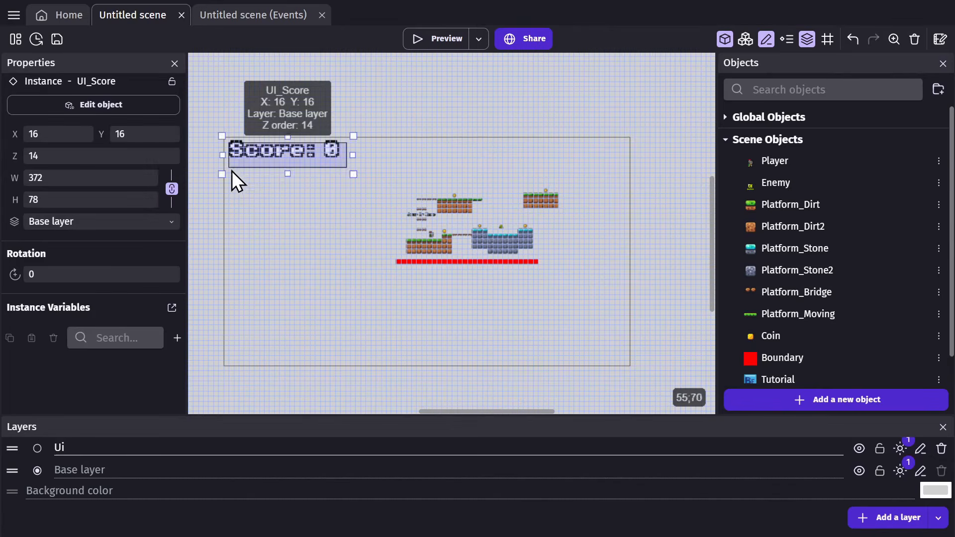
pyautogui.click(152, 222)
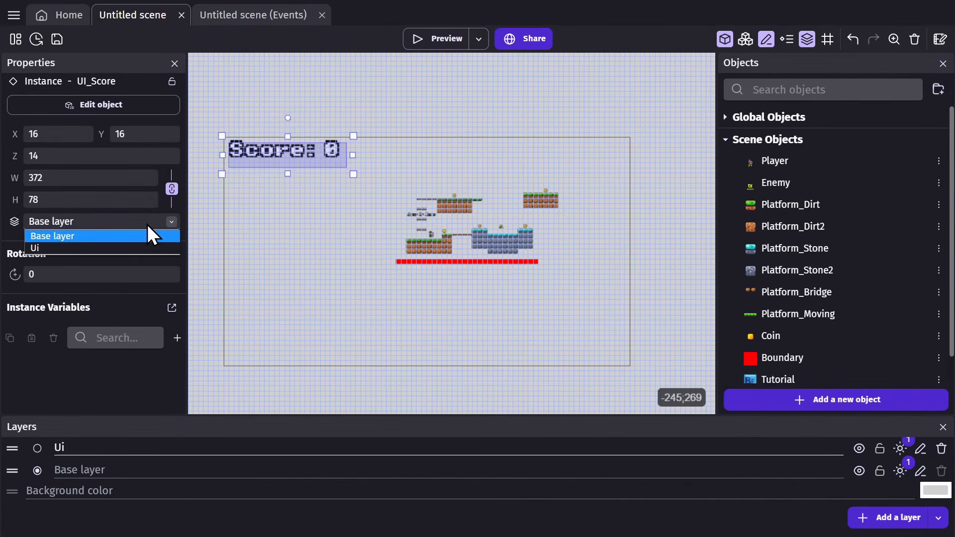
pyautogui.click(49, 247)
pyautogui.click(374, 251)
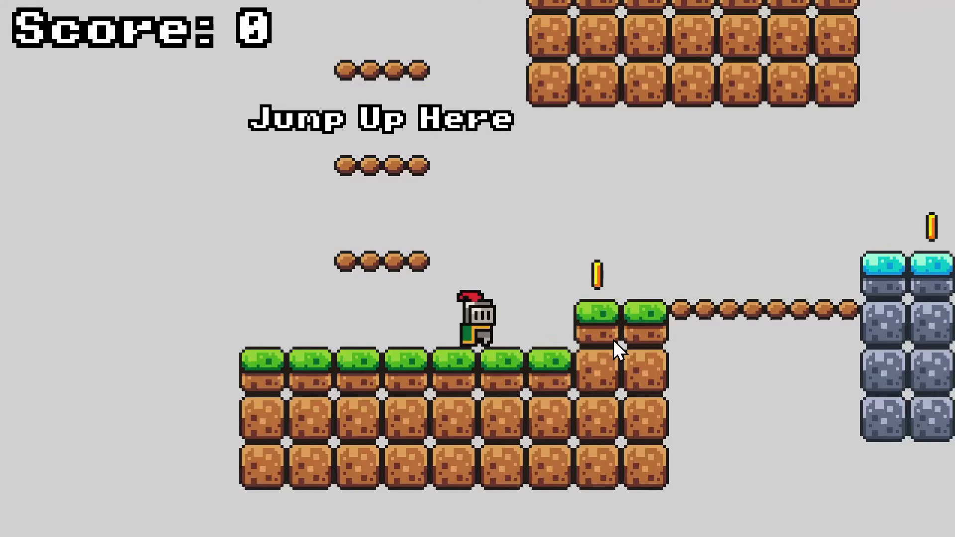
# Step: Playtest the score and tutorial texts in the preview by moving the player left and jumping up the bridge platforms
pyautogui.press('Left')
pyautogui.press('space')
pyautogui.press('space')
pyautogui.press('space')
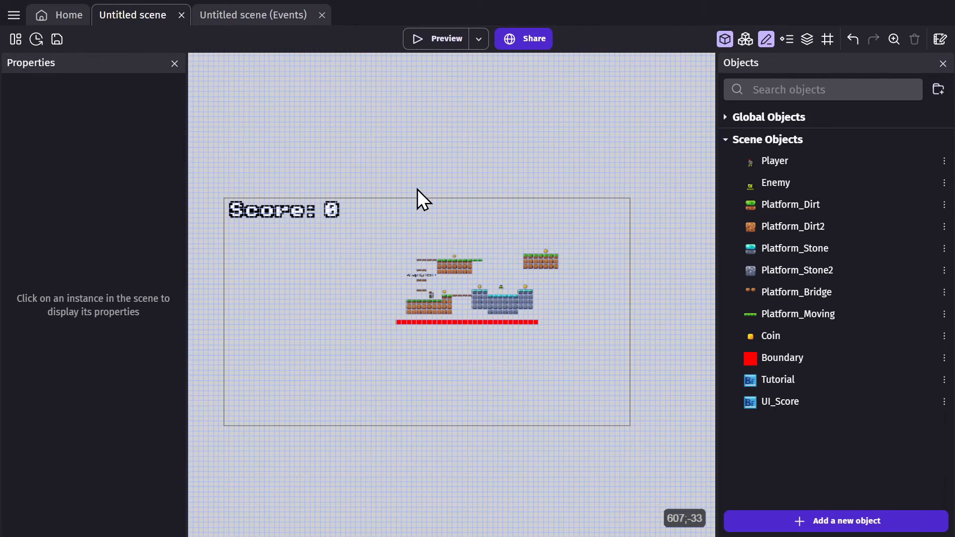
# Step: Create a Number scene variable named Score in the scene's properties and apply it
pyautogui.rightClick(378, 217)
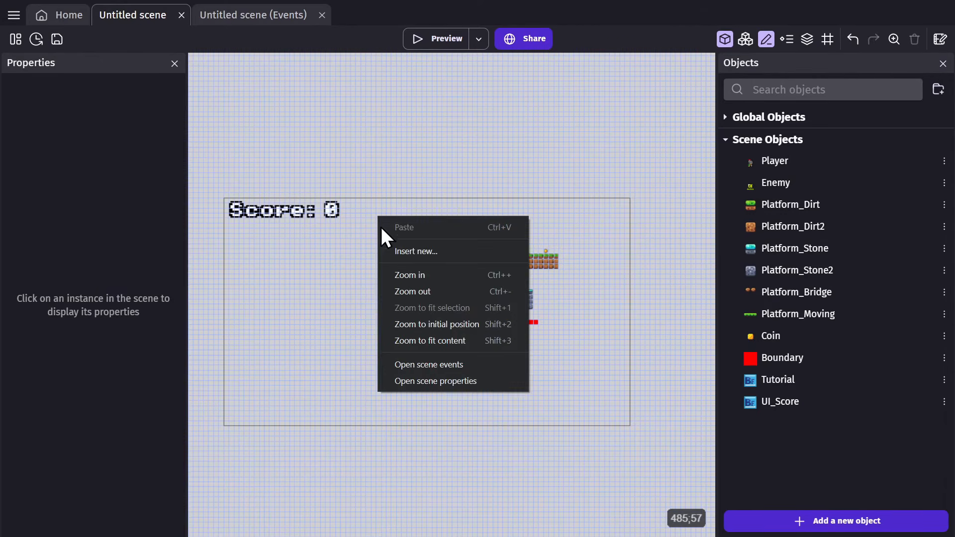
pyautogui.click(432, 380)
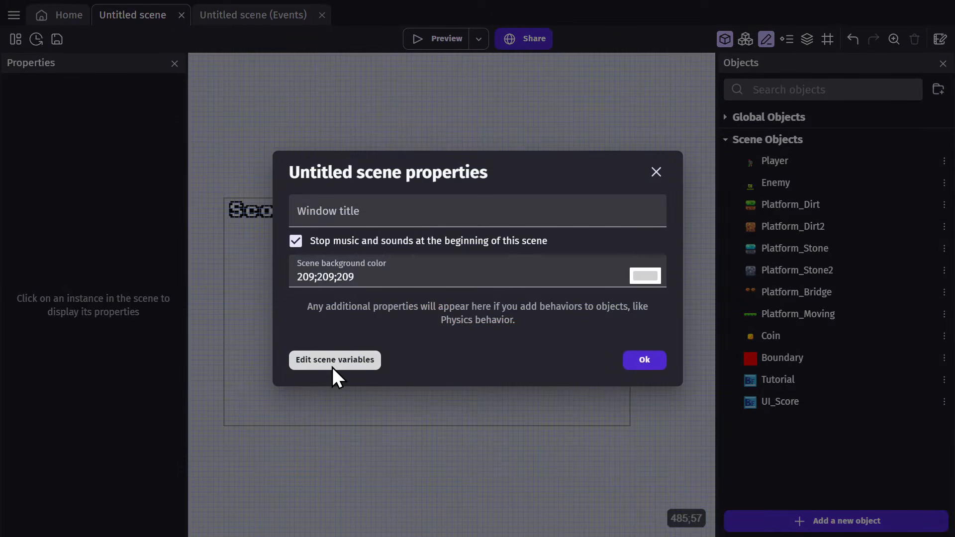
pyautogui.click(332, 367)
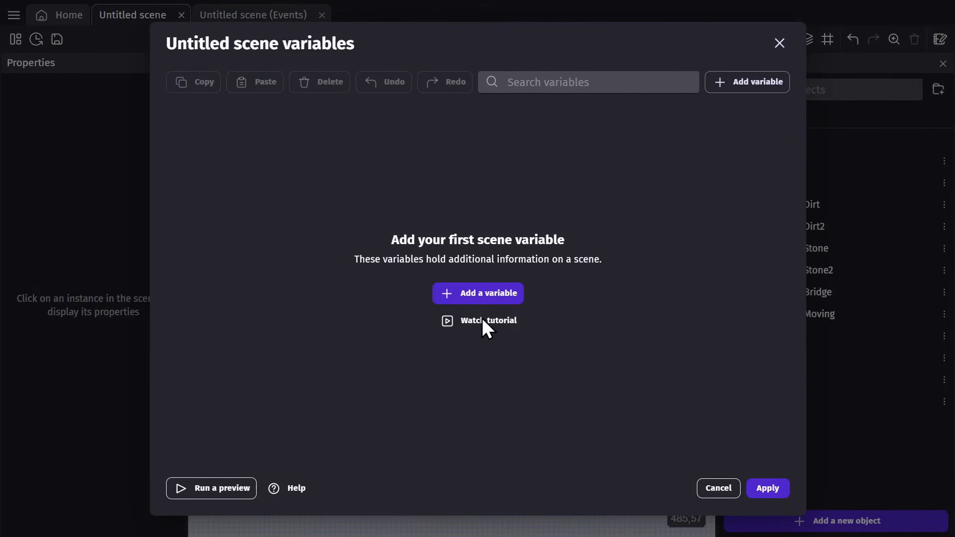
pyautogui.click(470, 297)
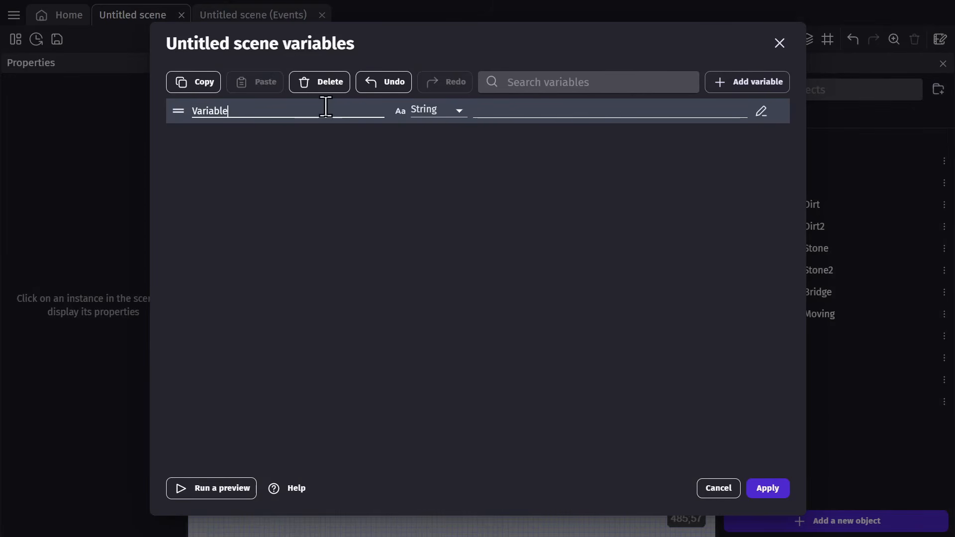
pyautogui.click(429, 111)
pyautogui.click(435, 135)
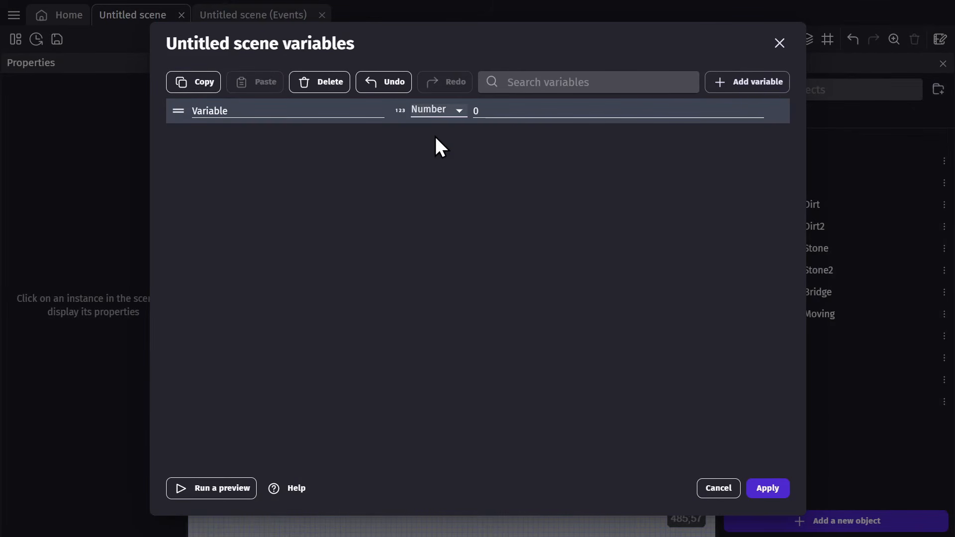
pyautogui.doubleClick(287, 112)
pyautogui.write('Score')
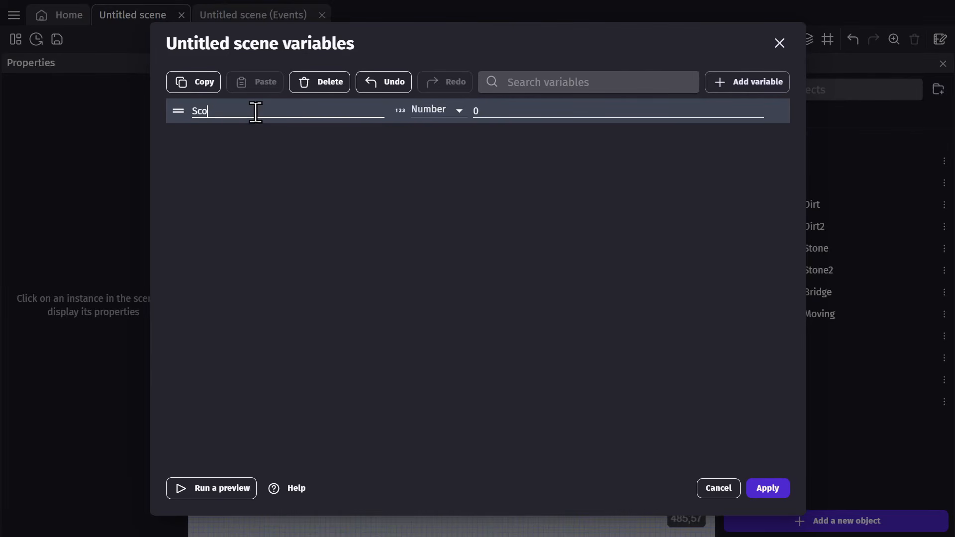
pyautogui.click(767, 487)
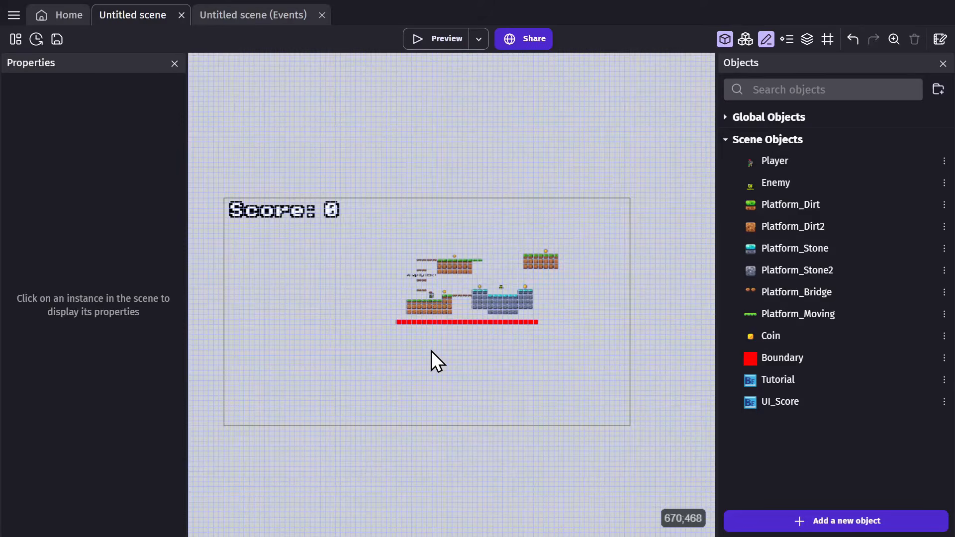
# Step: Start a Change number variable action on the Player–Coin collision event for the scene variable Score
pyautogui.click(252, 12)
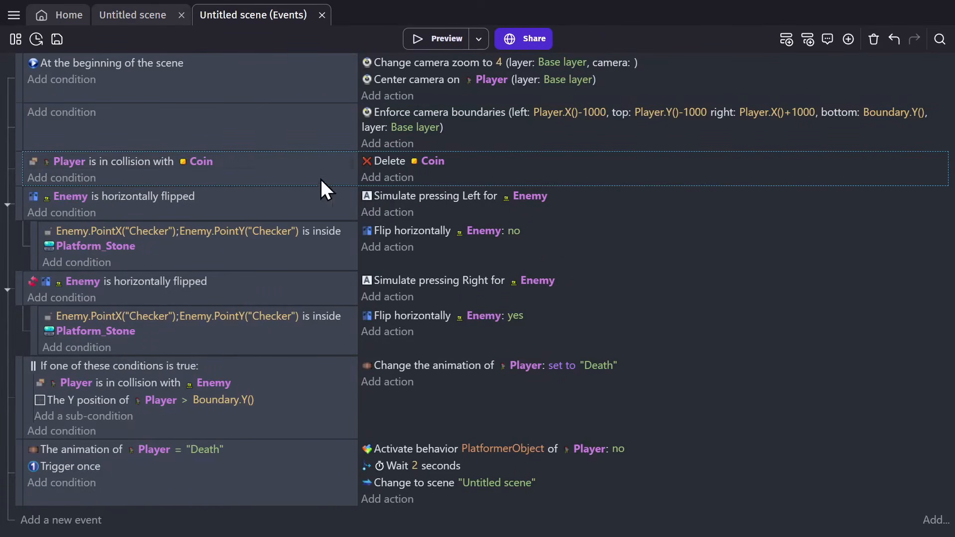
pyautogui.click(386, 179)
pyautogui.write('scene variable')
pyautogui.click(121, 127)
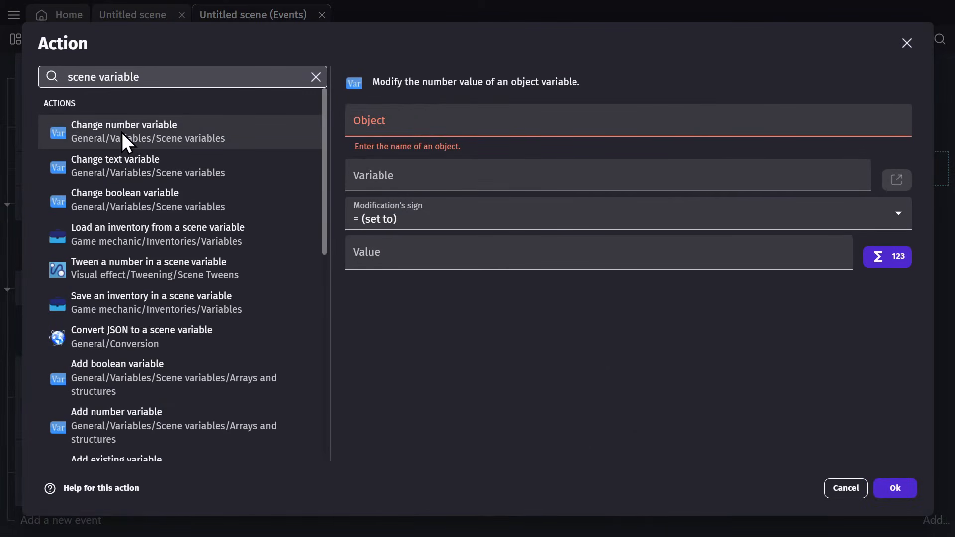
pyautogui.click(191, 136)
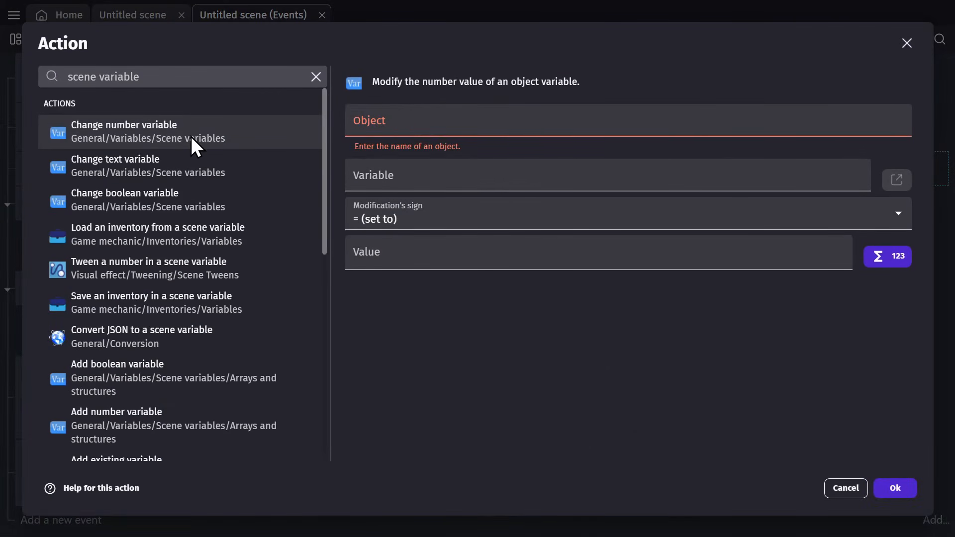
pyautogui.click(401, 121)
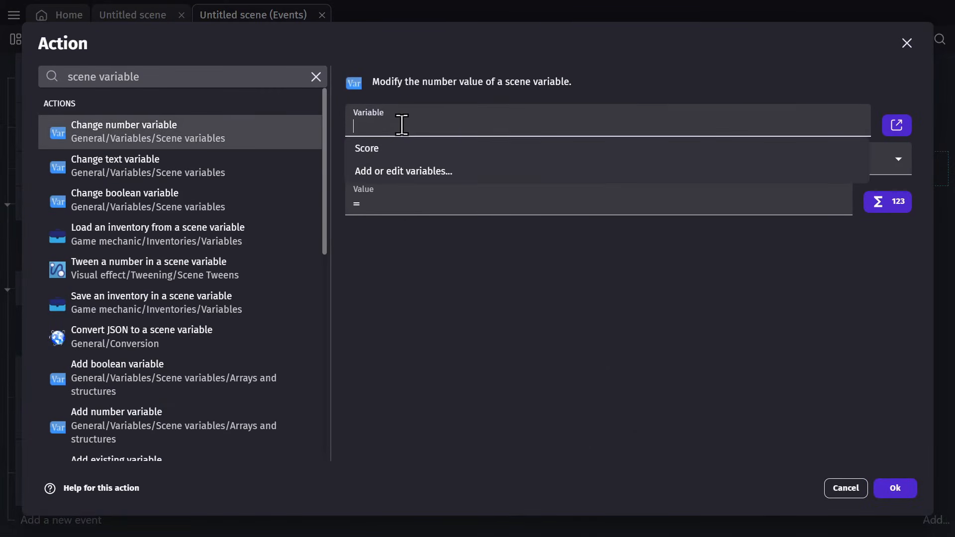
pyautogui.click(387, 152)
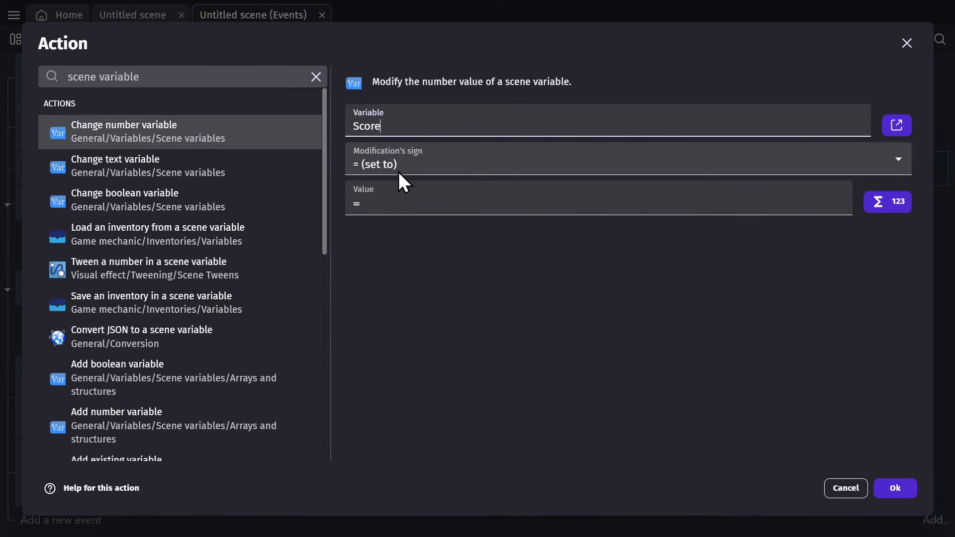
# Step: Make the Score variable action add 1 and confirm it
pyautogui.click(366, 169)
pyautogui.click(387, 196)
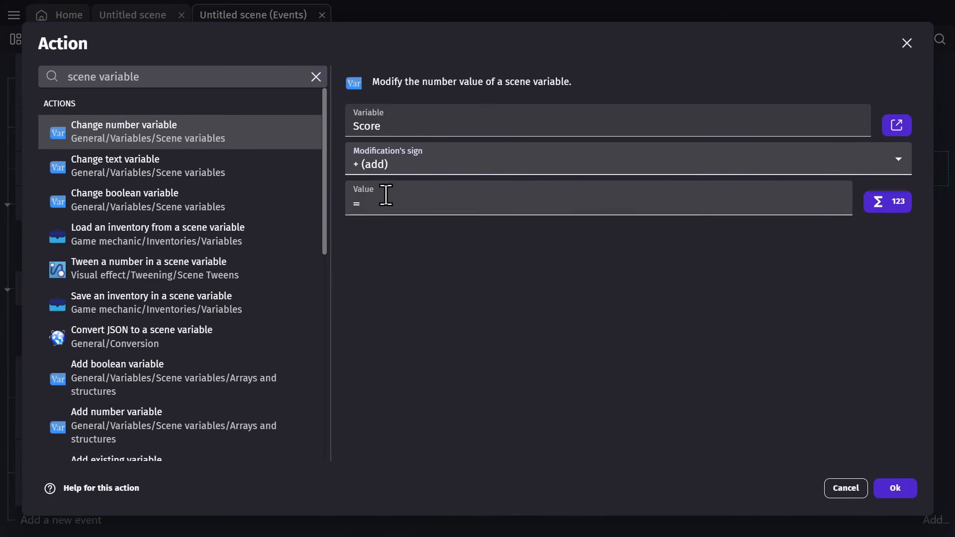
pyautogui.click(386, 202)
pyautogui.write('1')
pyautogui.click(431, 274)
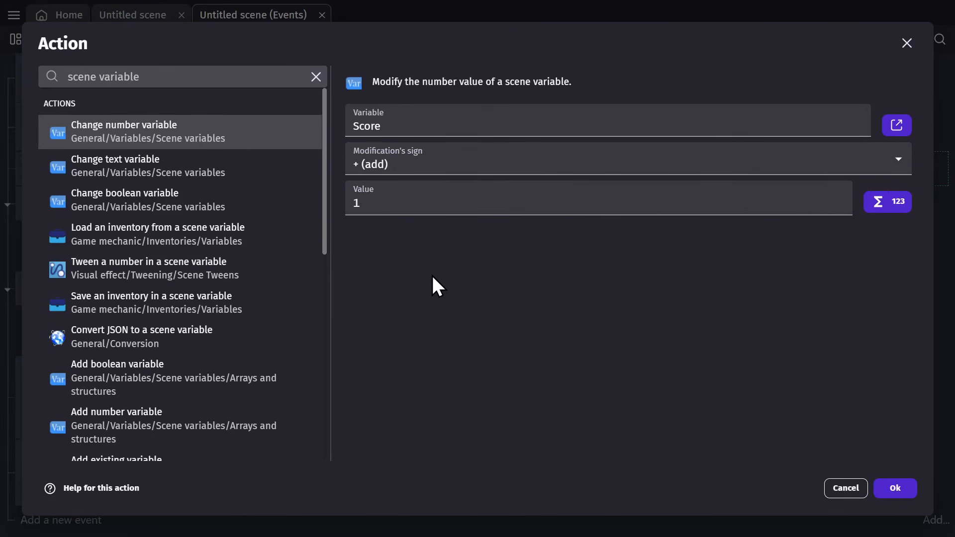
pyautogui.click(894, 487)
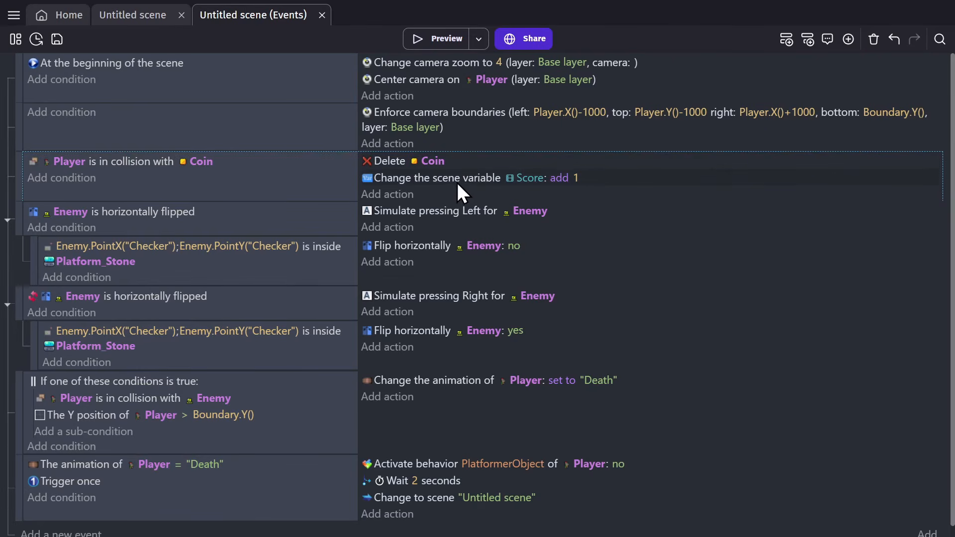
# Step: Add a Text action for the UI_Score object to the Player–Coin collision event
pyautogui.click(378, 195)
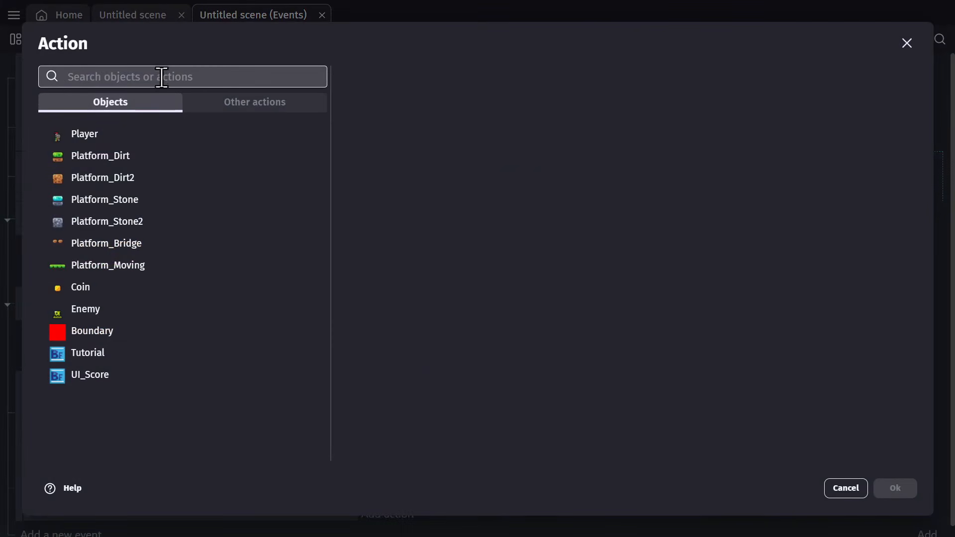
pyautogui.click(89, 376)
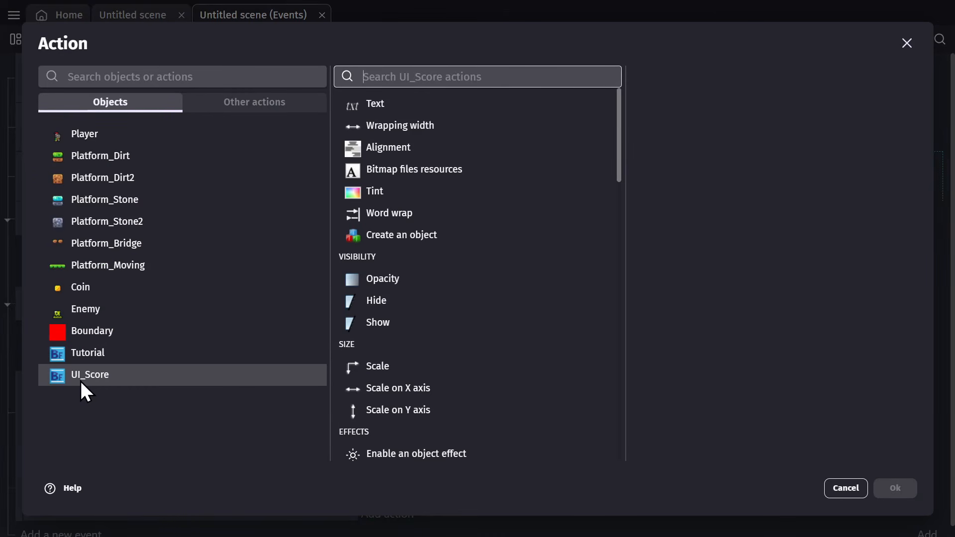
pyautogui.click(387, 101)
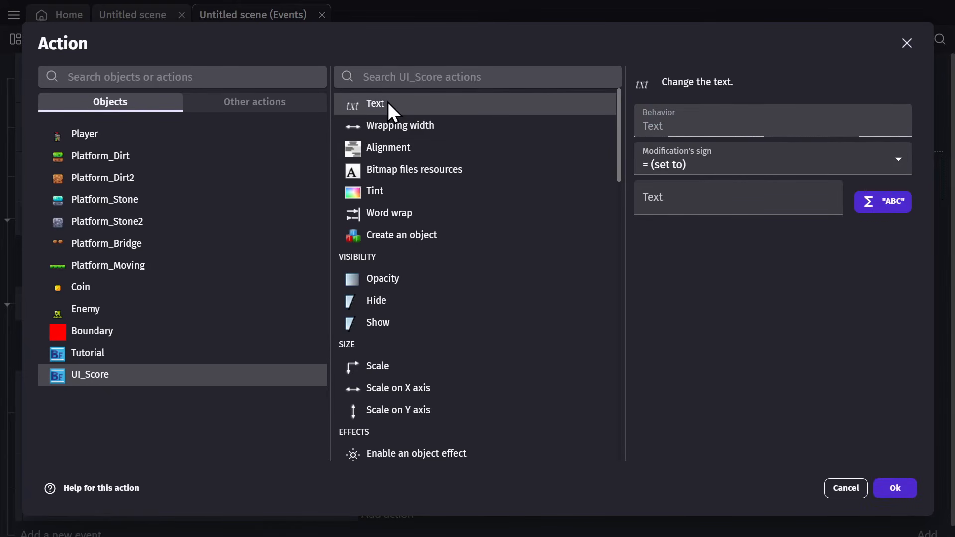
# Step: Set the UI_Score text to the expression "Score: " + Score, using the scene variable, and confirm the action
pyautogui.click(741, 204)
pyautogui.write('"')
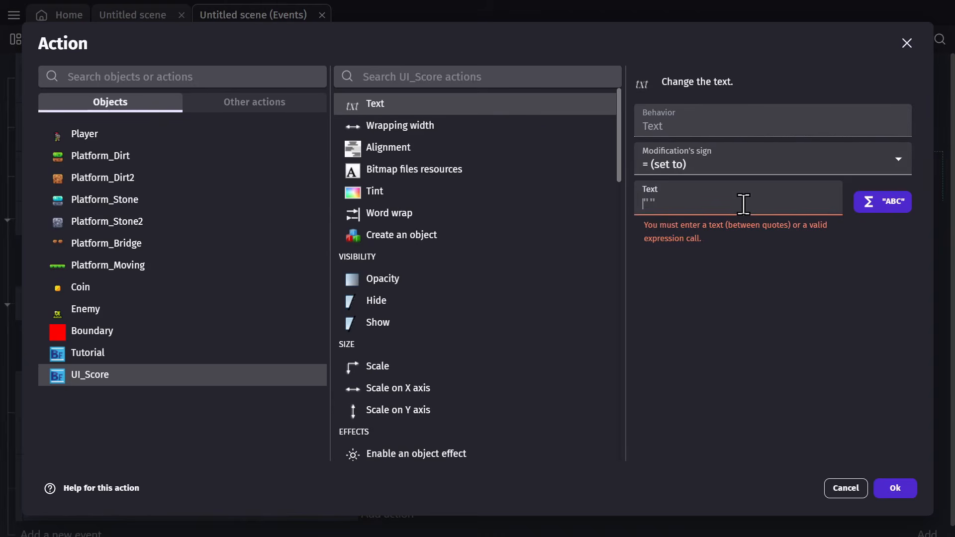
pyautogui.write('Score"')
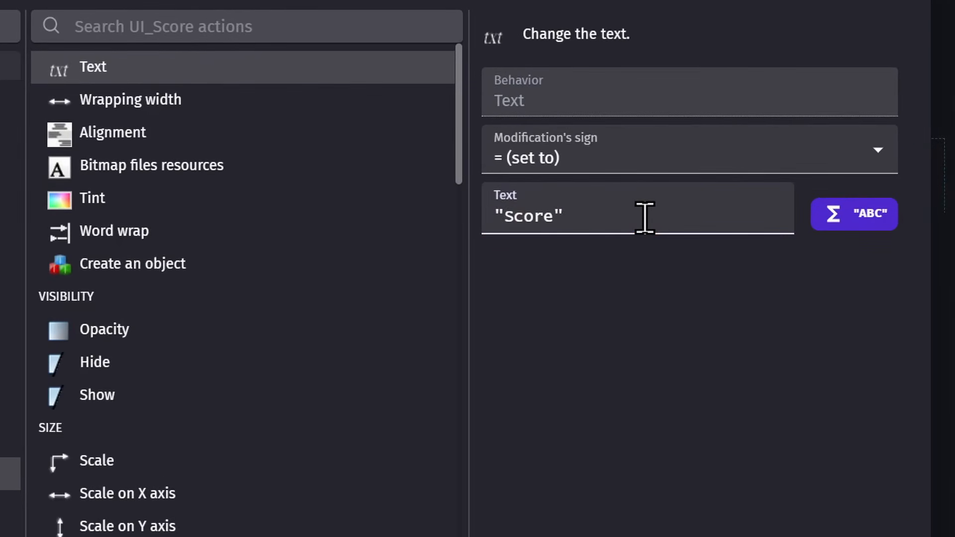
pyautogui.press('BackSpace')
pyautogui.write(': " +')
pyautogui.moveTo(593, 219); pyautogui.dragTo(612, 222)
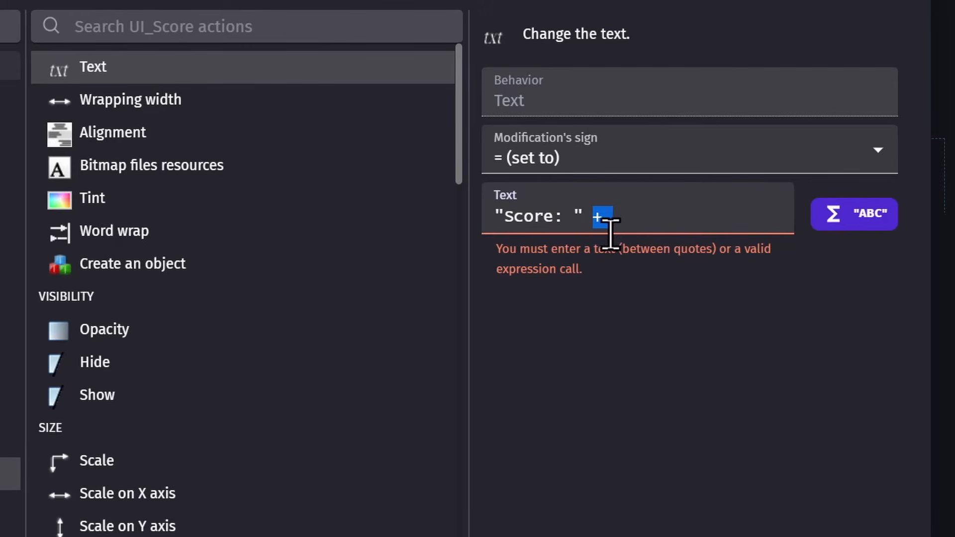
pyautogui.click(631, 226)
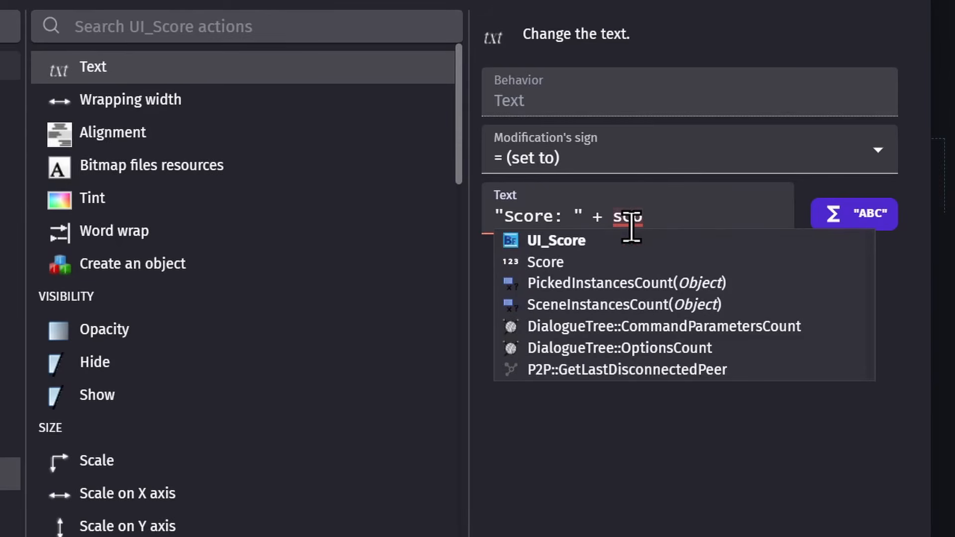
pyautogui.click(537, 264)
pyautogui.click(720, 387)
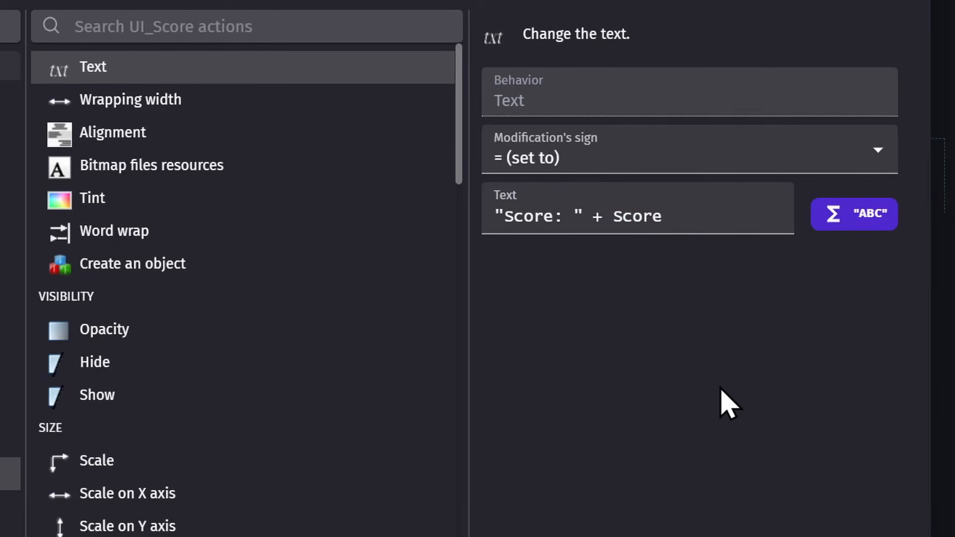
pyautogui.moveTo(504, 219); pyautogui.dragTo(666, 228)
pyautogui.click(689, 323)
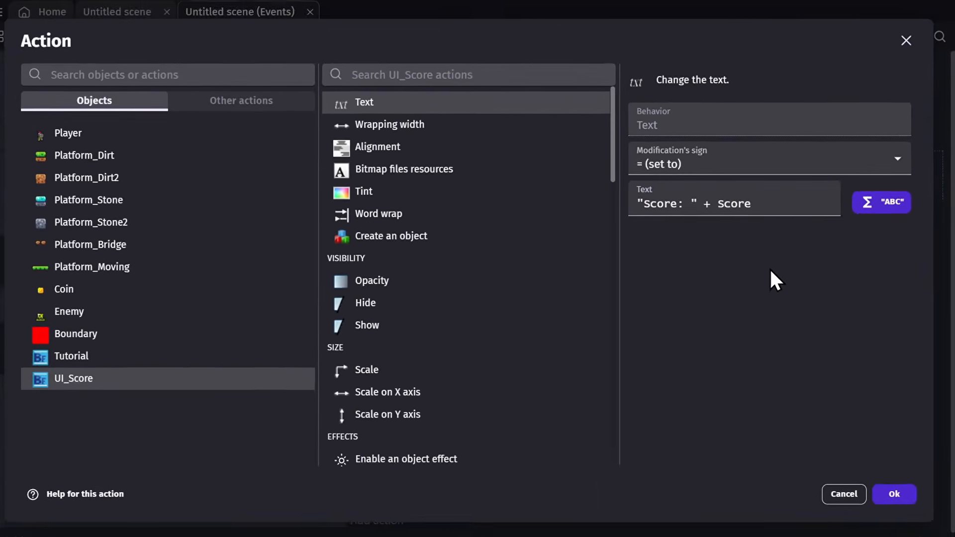
pyautogui.click(895, 488)
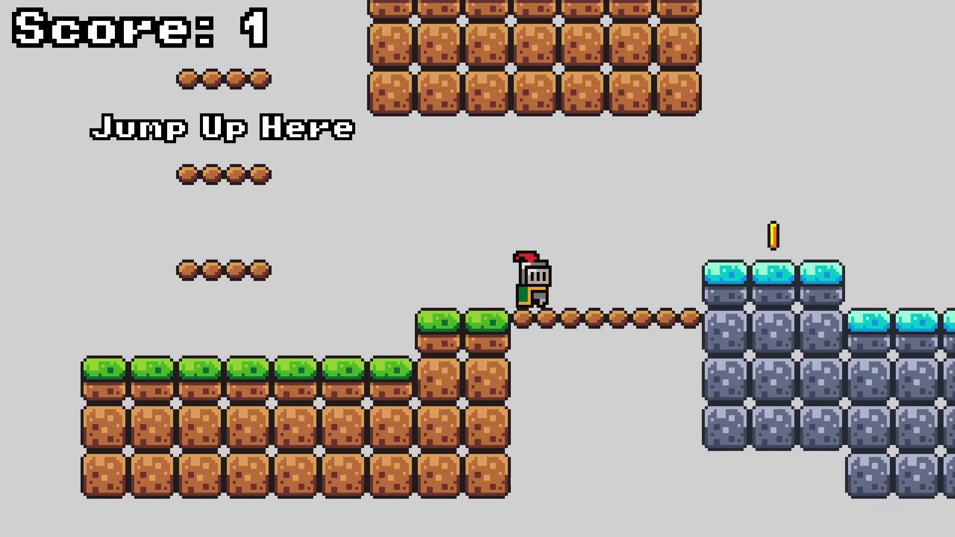
# Step: Playtest the coin score in the preview by running the player through coins and jumping up the bridge platforms
pyautogui.press('Right')
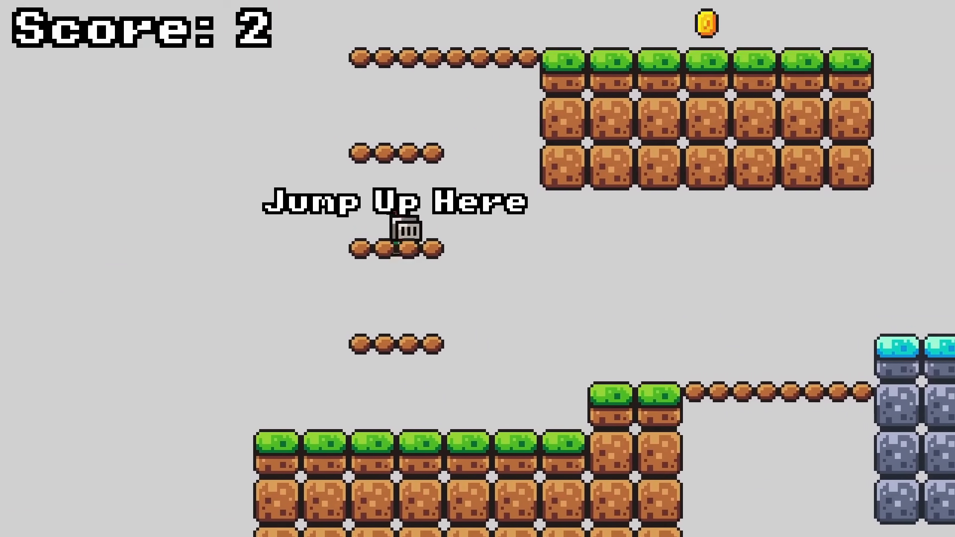
pyautogui.press('Up')
pyautogui.press('Right')
pyautogui.press('Right')
pyautogui.press('Up')
pyautogui.press('Left')
pyautogui.press('Right')
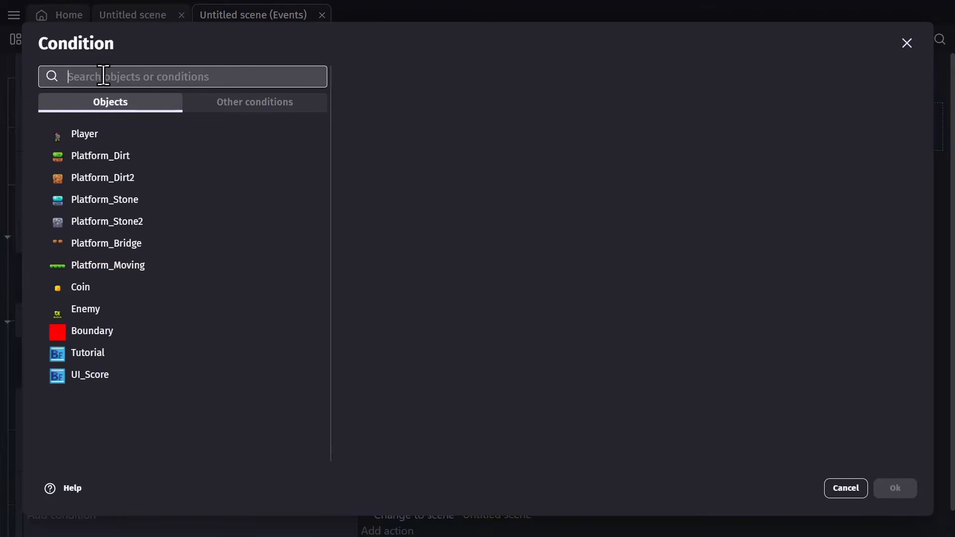
# Step: Search the event conditions for "platformer"
pyautogui.write('platformer')
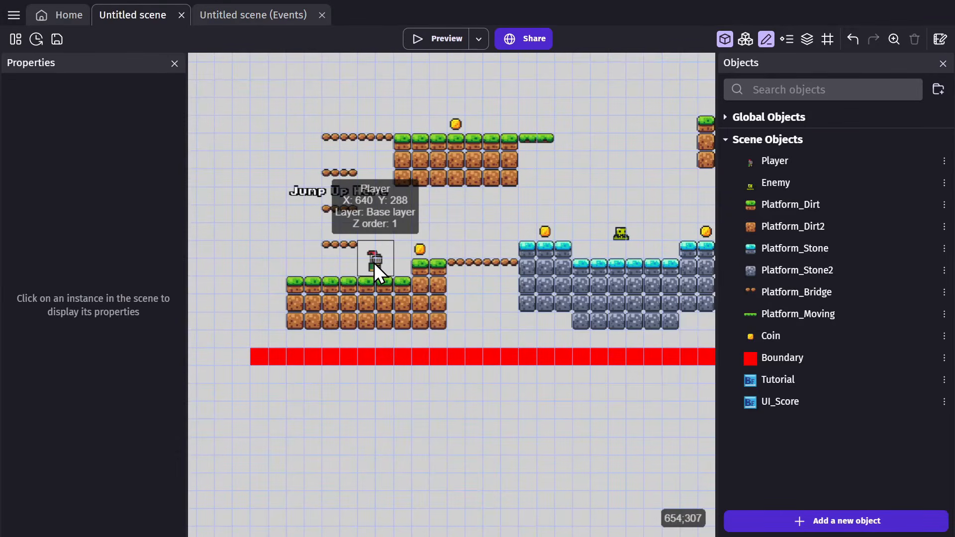
# Step: Add the Platformer character animator behavior to the Player object and review its settings
pyautogui.doubleClick(374, 263)
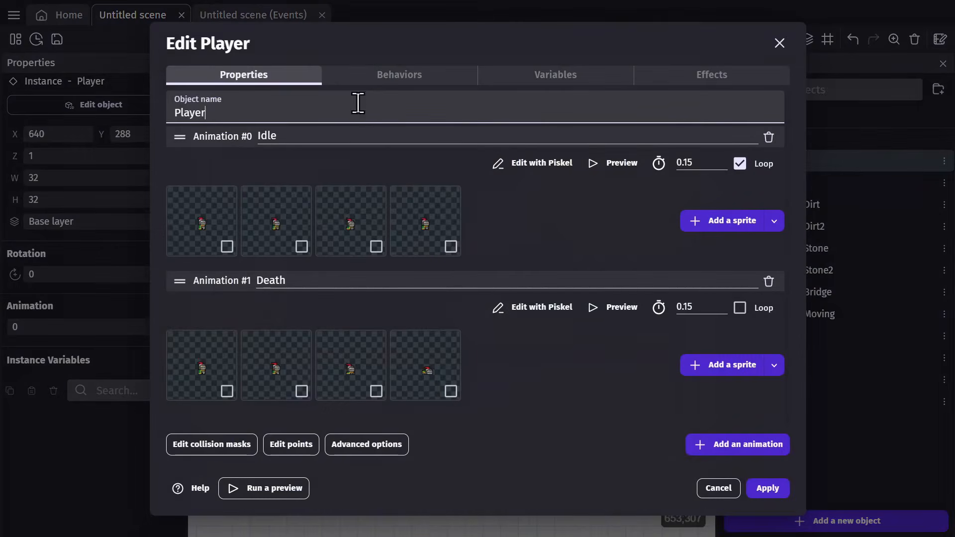
pyautogui.click(390, 80)
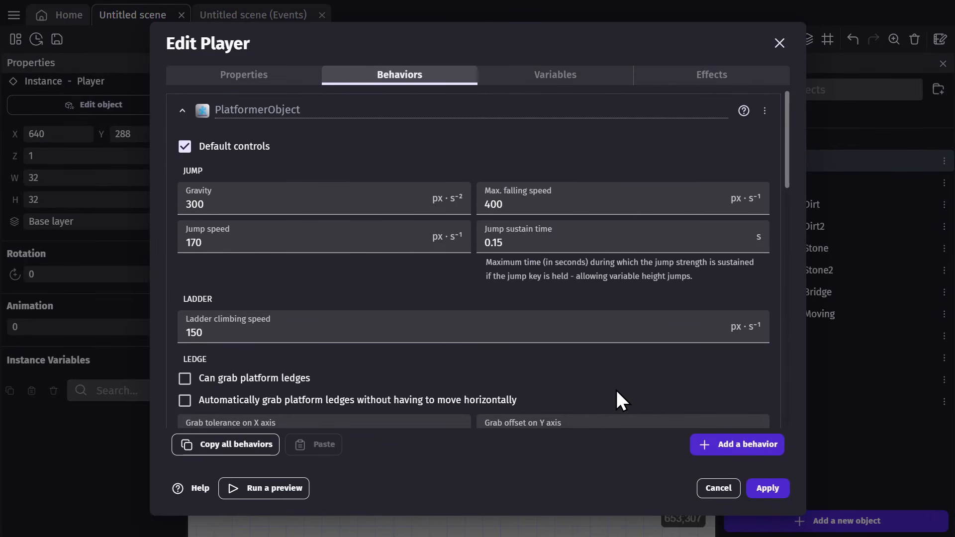
pyautogui.click(738, 445)
pyautogui.click(319, 76)
pyautogui.write('animate')
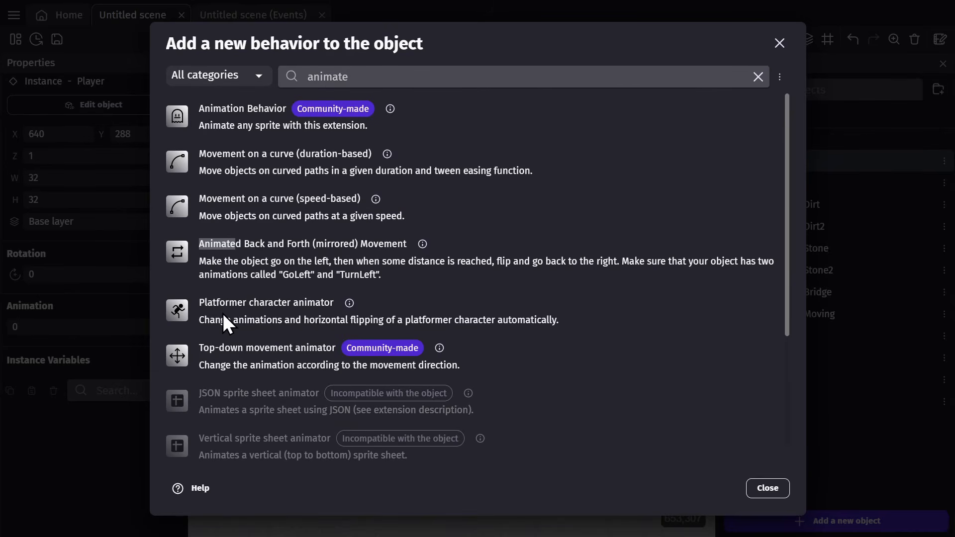
pyautogui.click(307, 311)
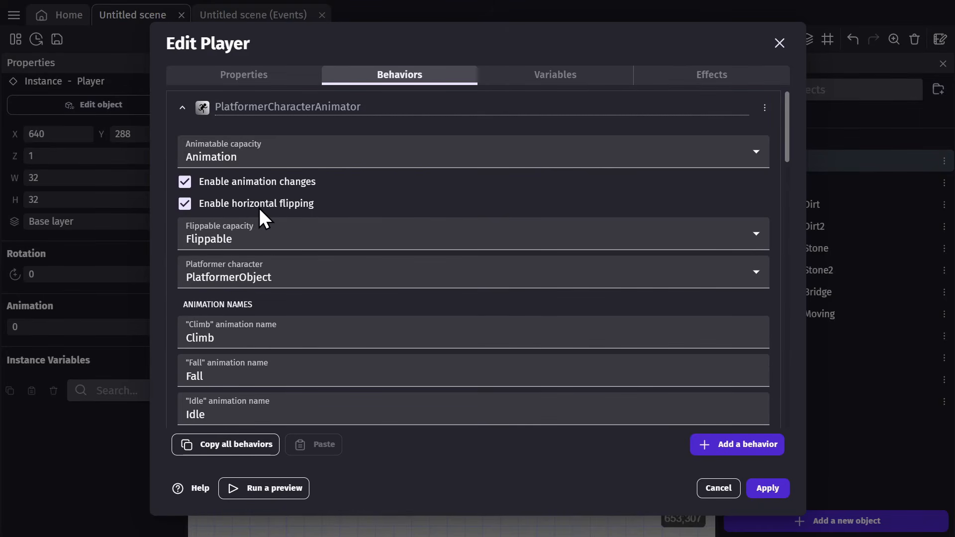
pyautogui.scroll(-4, 393, 272)
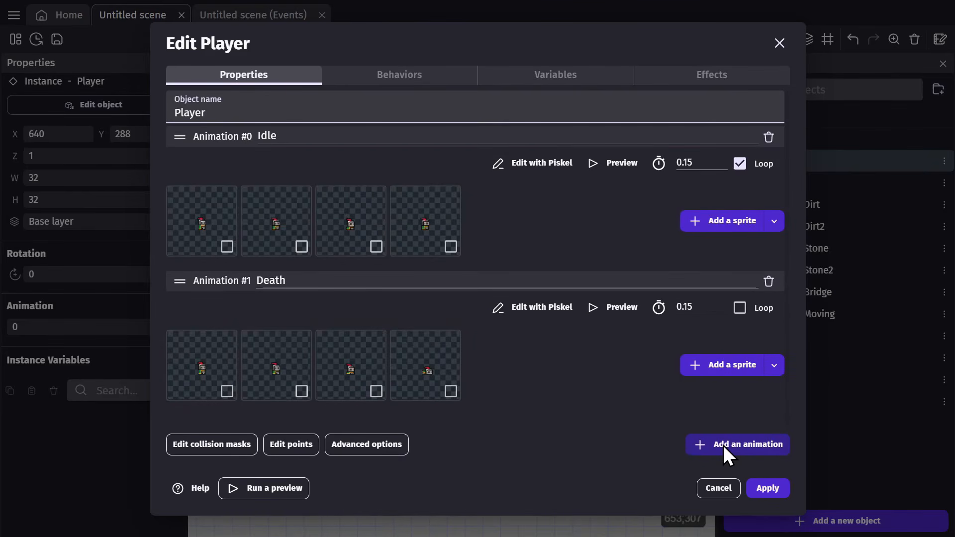
# Step: Add a third animation to Player from the Knight-Roll sprites in Modified Assets, copying the files into the project folder
pyautogui.click(722, 445)
pyautogui.click(716, 382)
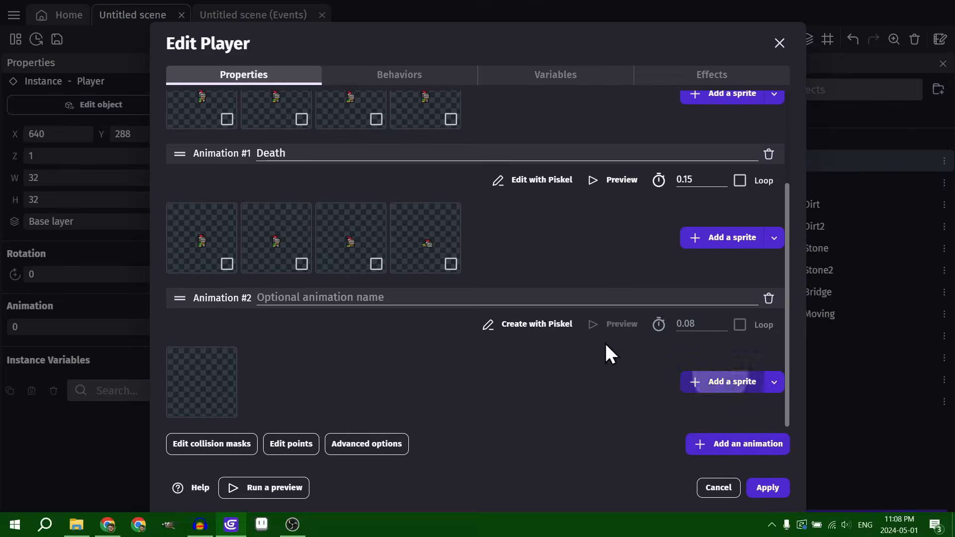
pyautogui.click(196, 30)
pyautogui.scroll(-5, 685, 294)
pyautogui.scroll(-1, 685, 293)
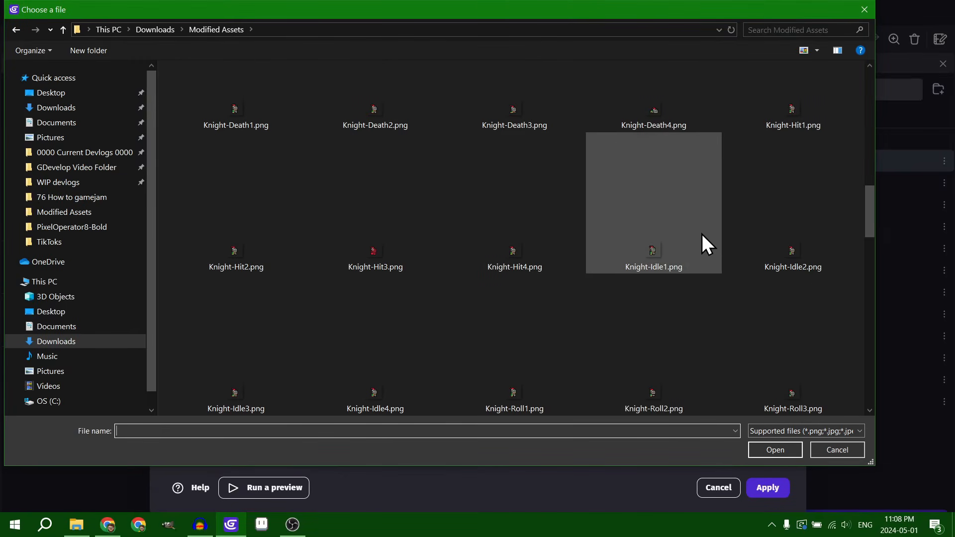
pyautogui.click(562, 374)
pyautogui.scroll(-1, 562, 375)
pyautogui.scroll(-1, 692, 379)
pyautogui.keyDown('shift'); pyautogui.click(789, 249); pyautogui.keyUp('shift')
pyautogui.press('Return')
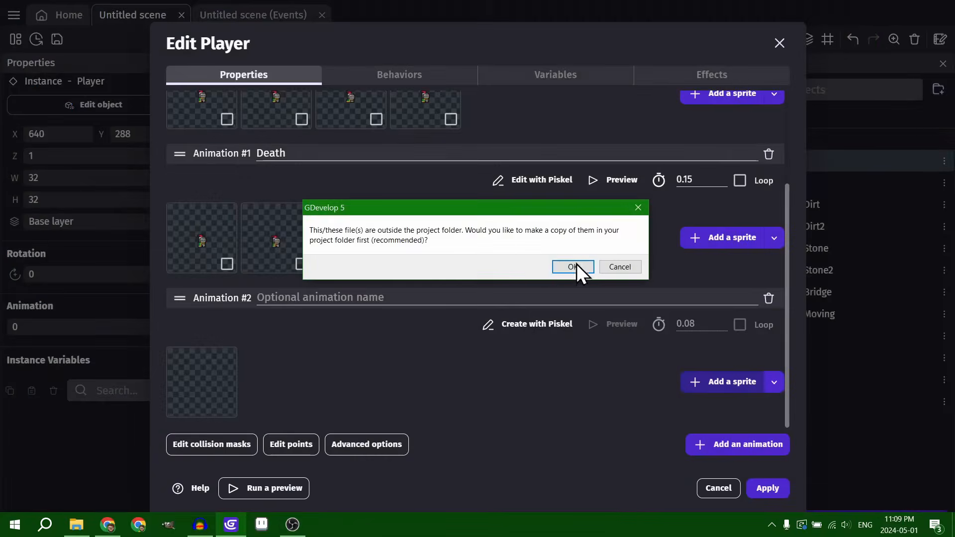
pyautogui.click(573, 266)
pyautogui.scroll(-1, 405, 330)
# Step: Name the Player's roll animation Jump to match the animation name in the PlatformerCharacterAnimator behavior
pyautogui.click(399, 74)
pyautogui.scroll(-3, 356, 303)
pyautogui.click(241, 275)
pyautogui.doubleClick(241, 275)
pyautogui.click(261, 64)
pyautogui.scroll(-3, 354, 255)
pyautogui.click(309, 291)
pyautogui.write('Jump')
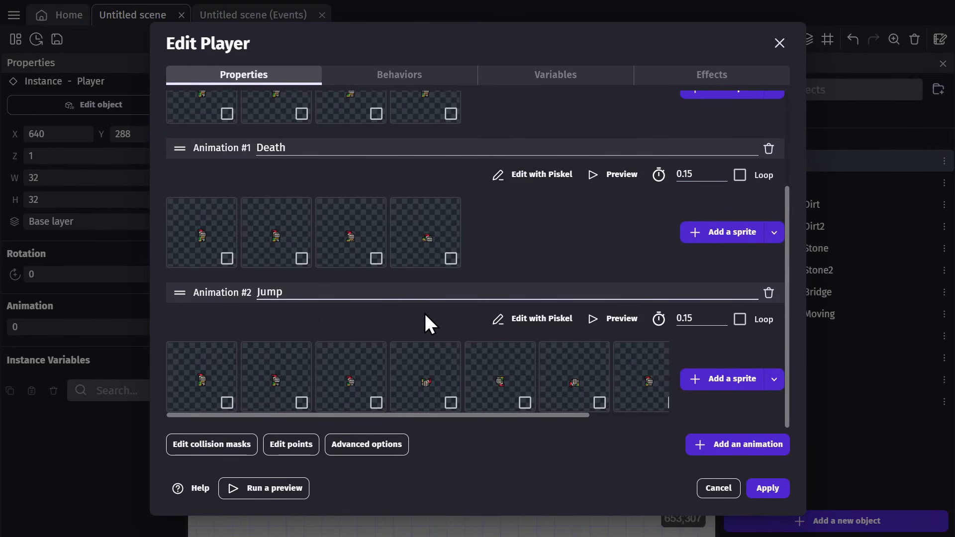
# Step: Add another Player animation from the Knight-Run sprites, looping at 0.15 seconds per frame
pyautogui.click(738, 444)
pyautogui.click(723, 381)
pyautogui.scroll(-10, 403, 278)
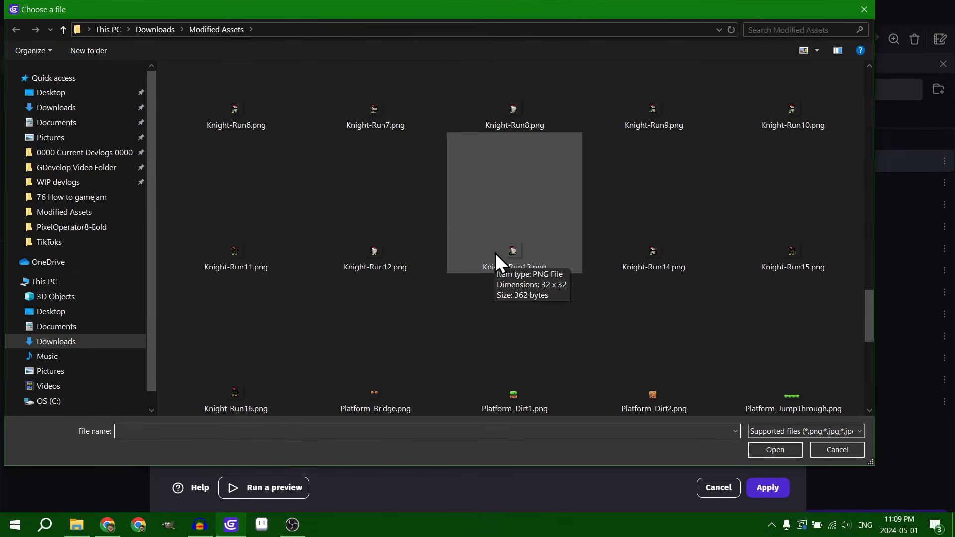
pyautogui.scroll(6, 494, 253)
pyautogui.scroll(-3, 551, 174)
pyautogui.click(492, 119)
pyautogui.click(239, 183)
pyautogui.keyDown('shift'); pyautogui.click(263, 403); pyautogui.keyUp('shift')
pyautogui.click(784, 448)
pyautogui.doubleClick(705, 324)
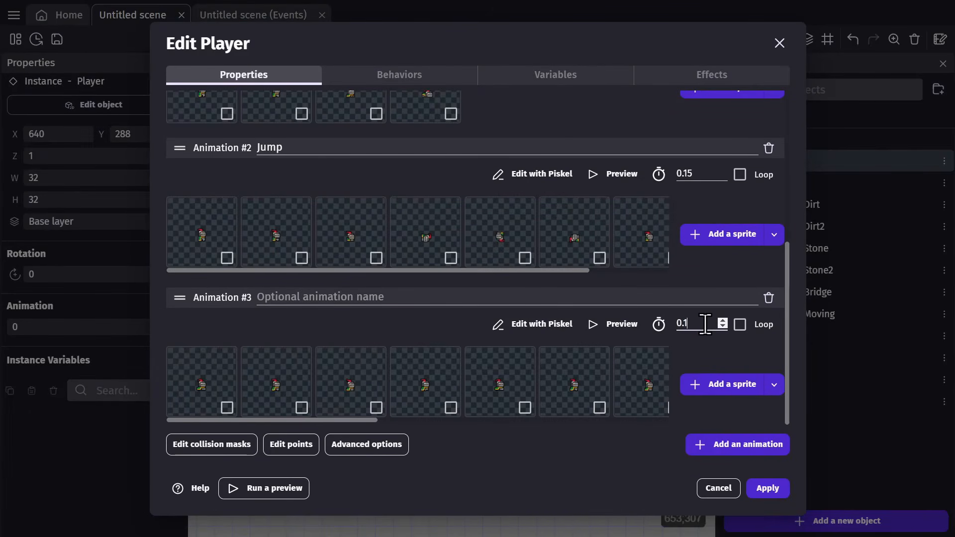
pyautogui.click(744, 327)
# Step: Name the looping animation Run to match the animator behavior's animation name and apply the Player changes
pyautogui.click(378, 75)
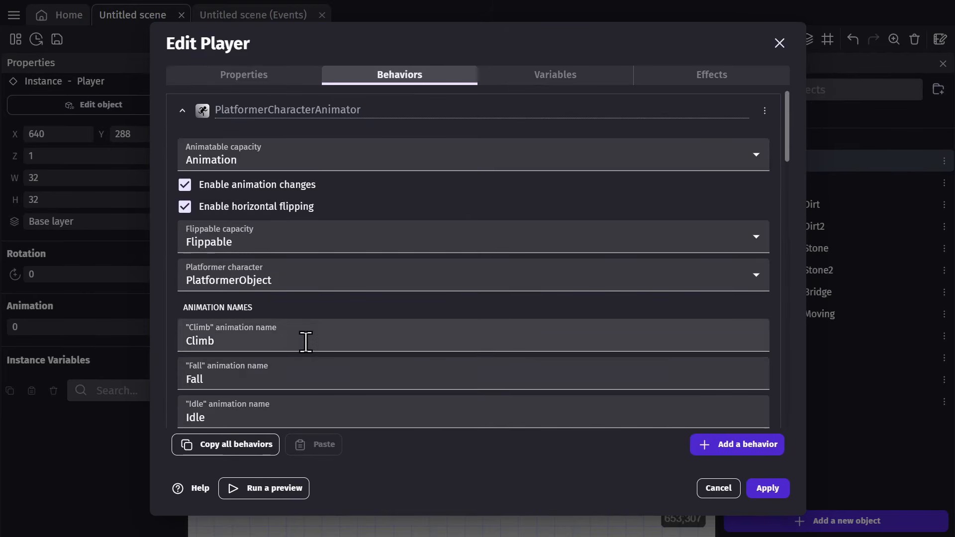
pyautogui.scroll(-4, 305, 341)
pyautogui.doubleClick(226, 308)
pyautogui.click(253, 75)
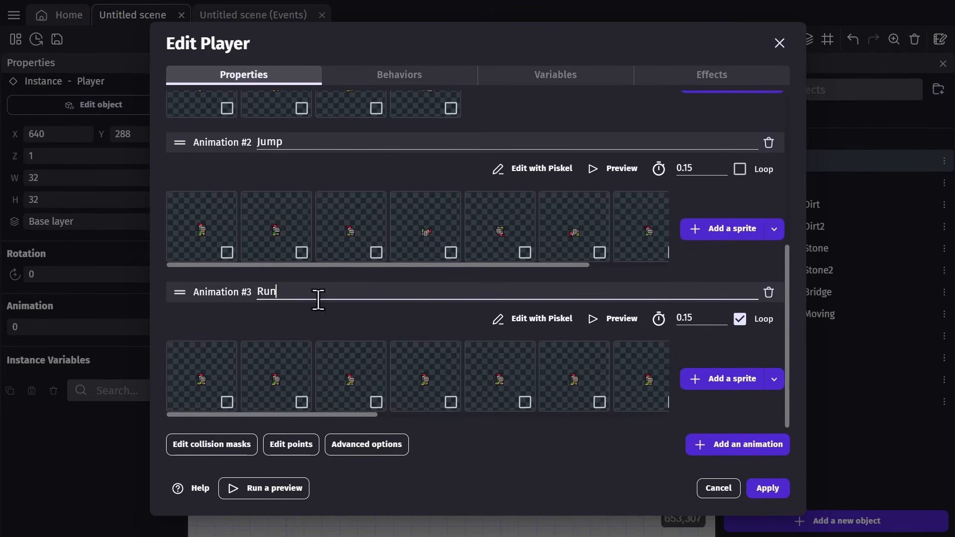
pyautogui.scroll(5, 401, 328)
pyautogui.click(383, 75)
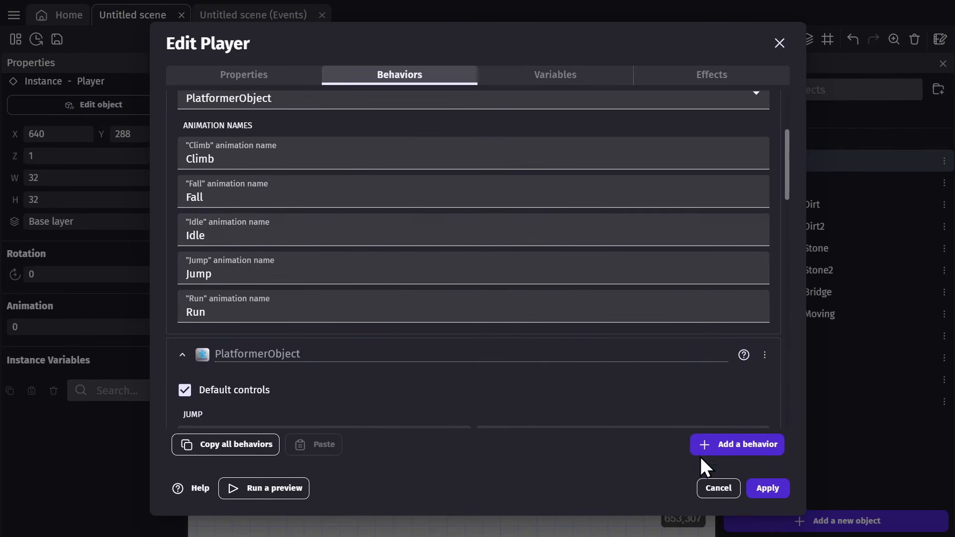
pyautogui.click(767, 488)
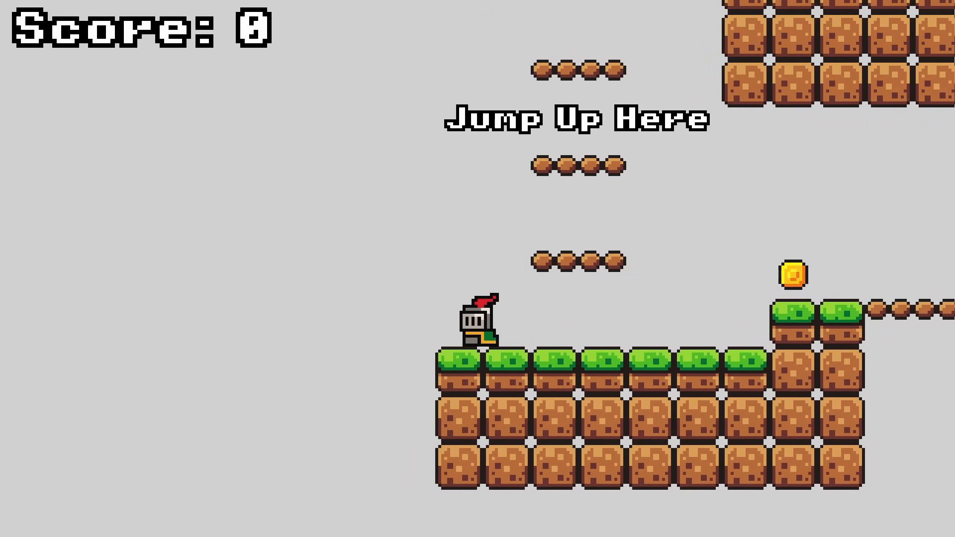
# Step: Playtest the run and jump animations by moving both ways and climbing the bridge platforms to the upper dirt platform
pyautogui.press('Right')
pyautogui.press('Left')
pyautogui.press('space')
pyautogui.press('space')
pyautogui.press('space')
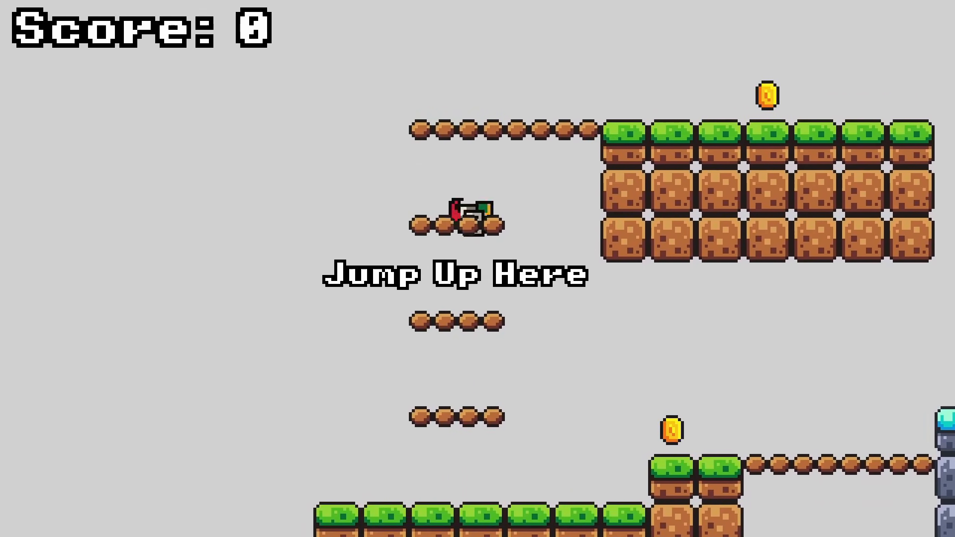
pyautogui.press('space')
pyautogui.press('Right')
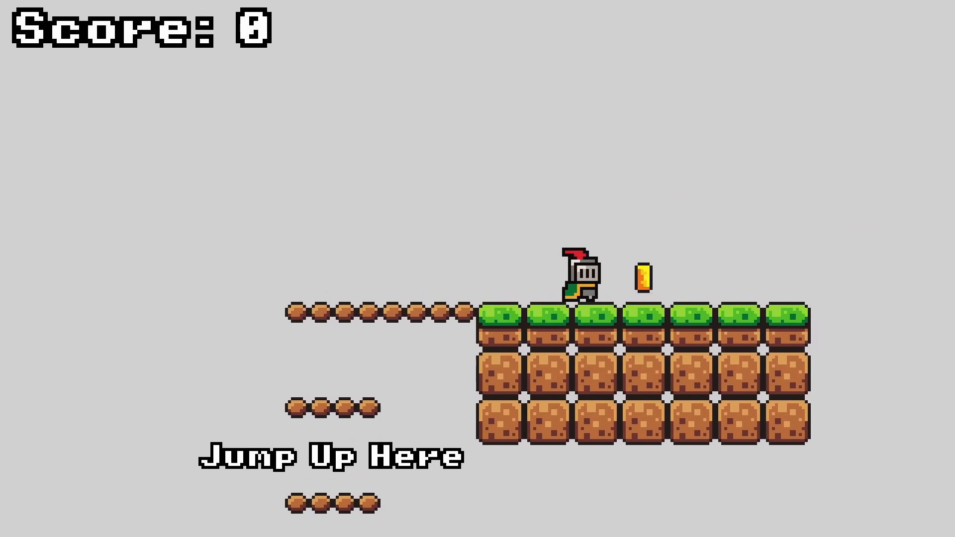
pyautogui.press('space')
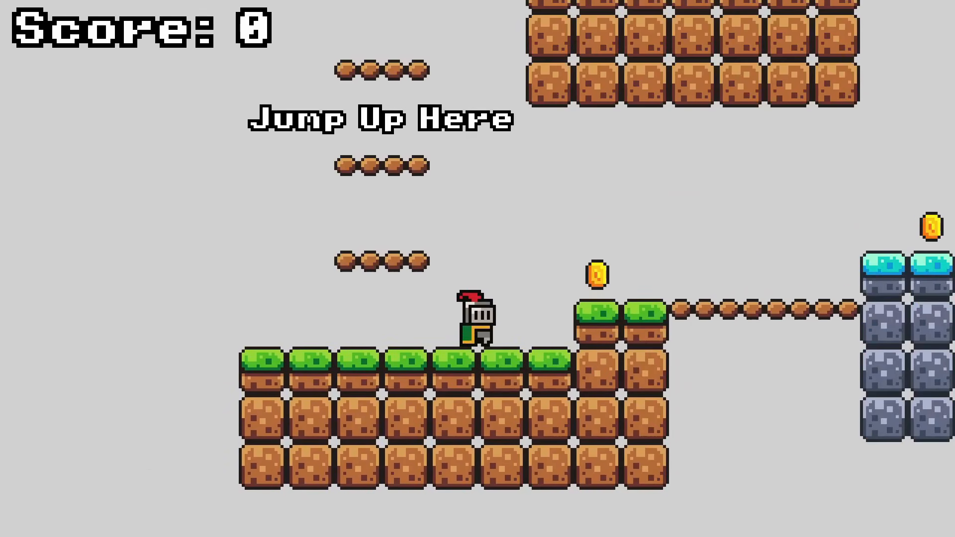
# Step: Playtest the player's animations again, jumping onto the bridge platforms and switching repeatedly between running left and right
pyautogui.press('Left')
pyautogui.press('space')
pyautogui.press('space')
pyautogui.press('space')
pyautogui.press('space')
pyautogui.press('Left')
pyautogui.press('Right')
pyautogui.press('Left')
pyautogui.press('Right')
pyautogui.press('Left')
pyautogui.press('Right')
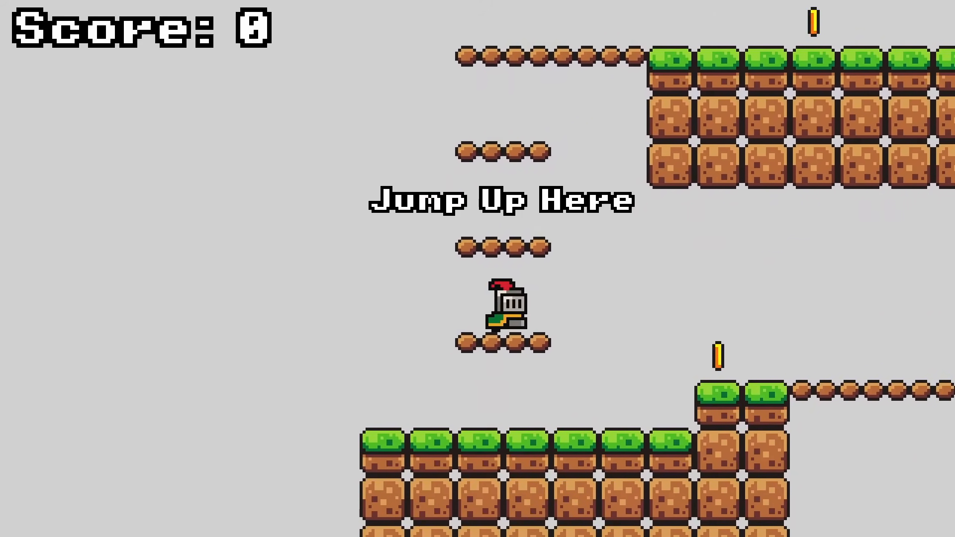
pyautogui.press('Left')
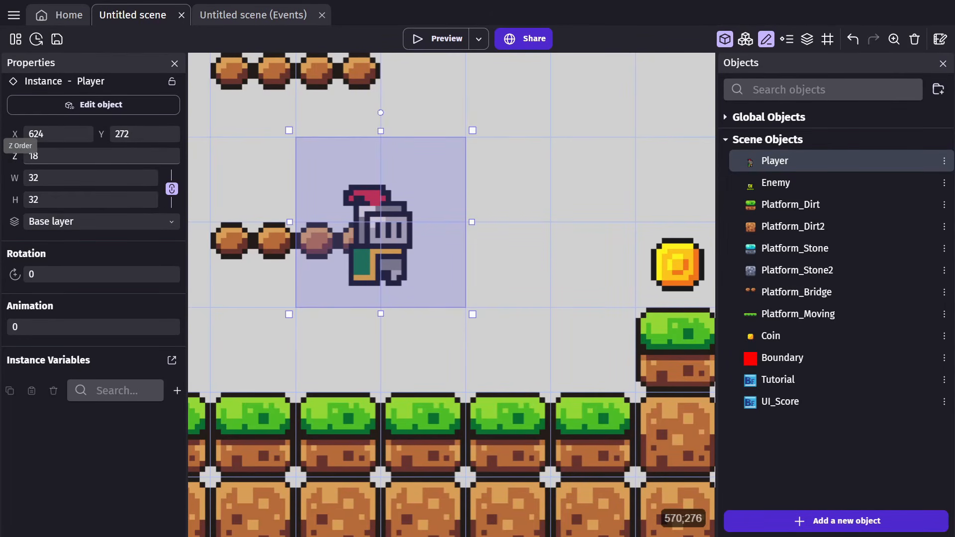
# Step: Check the Z order of the Player instance in its properties
pyautogui.moveTo(15, 156); pyautogui.dragTo(46, 171)
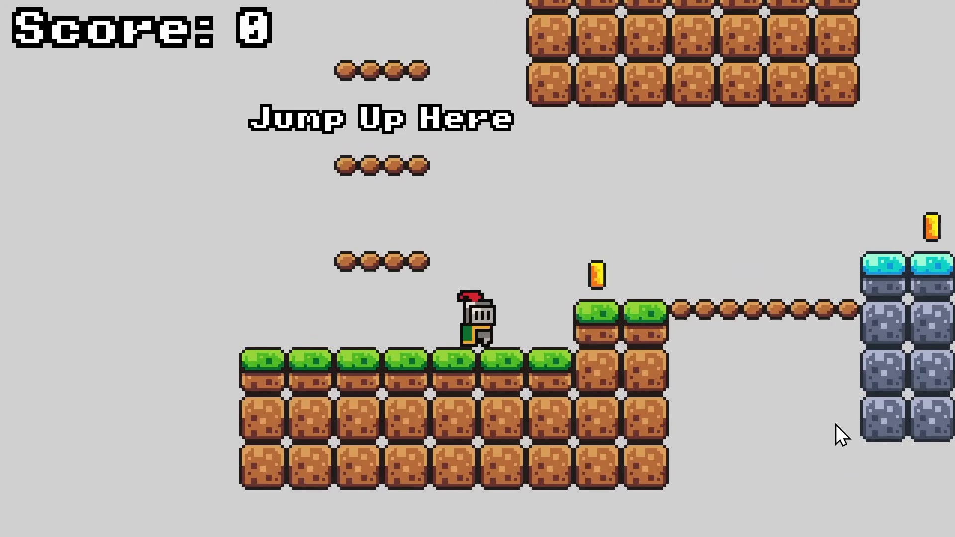
# Step: Playtest the player in a new preview by moving left, jumping repeatedly at the bridge platforms and trying the down control
pyautogui.press('Left')
pyautogui.press('space')
pyautogui.press('space')
pyautogui.press('space')
pyautogui.press('space')
pyautogui.press('Down')
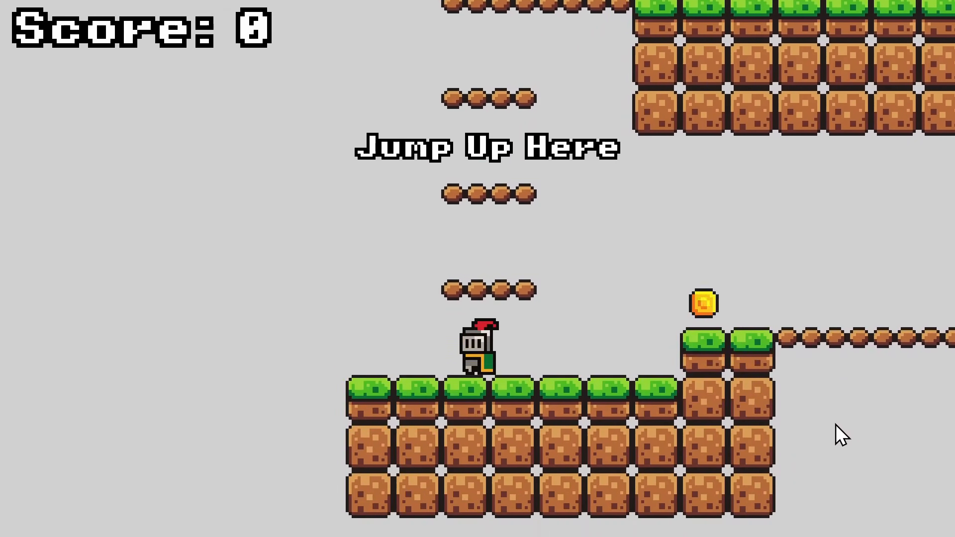
# Step: Make the player jump once more in the preview and return to the scene layout
pyautogui.press('space')
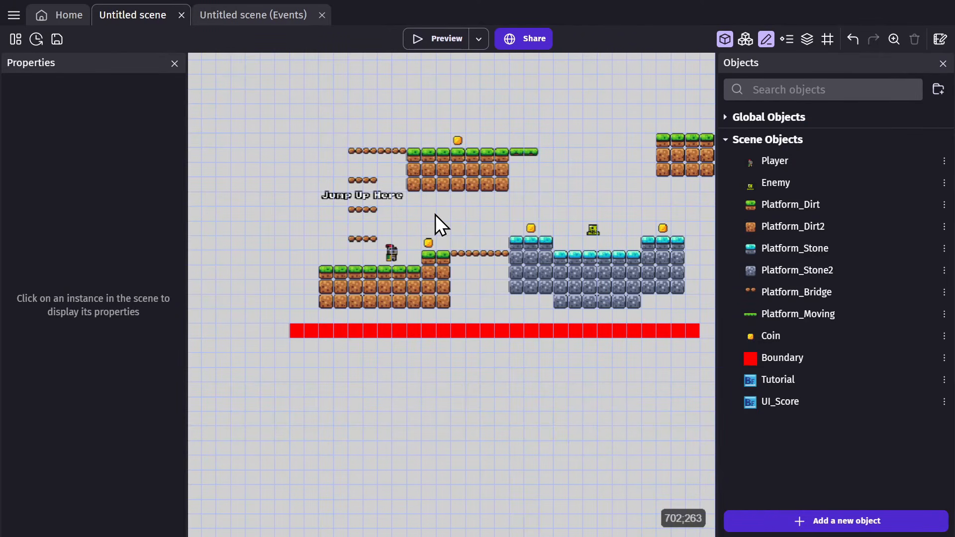
pyautogui.scroll(-1, 481, 199)
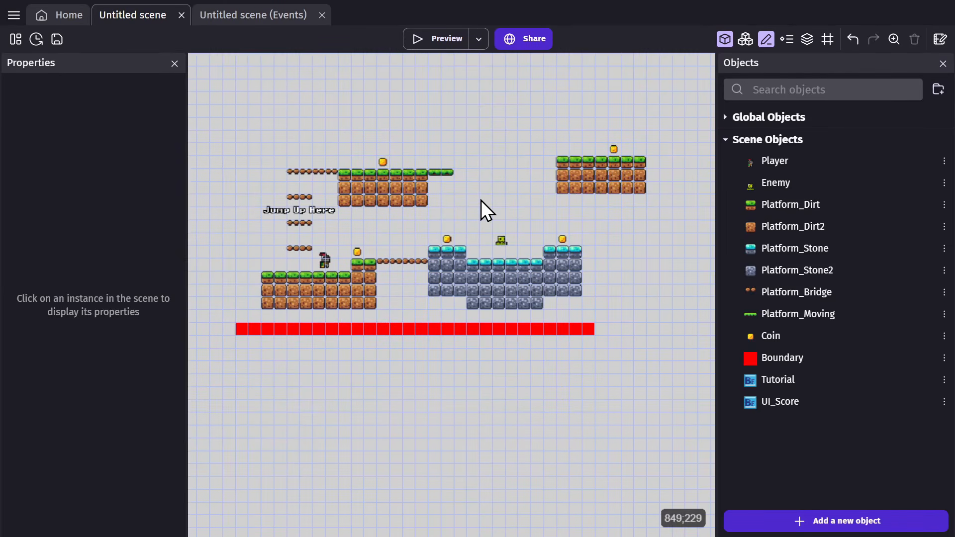
# Step: Add a tiled sprite named Background1 using Background1.png, with a default width and height of 16 pixels
pyautogui.click(825, 520)
pyautogui.click(242, 172)
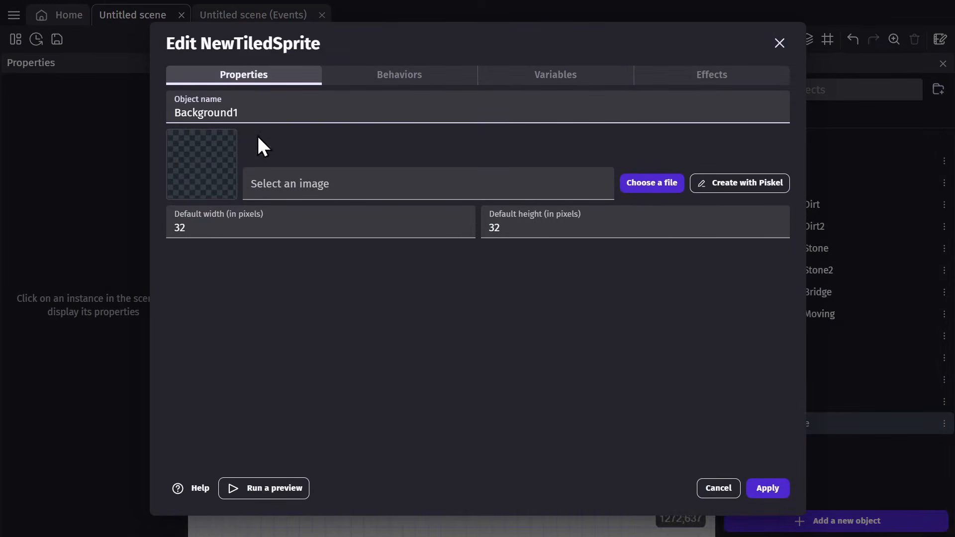
pyautogui.click(651, 183)
pyautogui.doubleClick(412, 154)
pyautogui.click(383, 231)
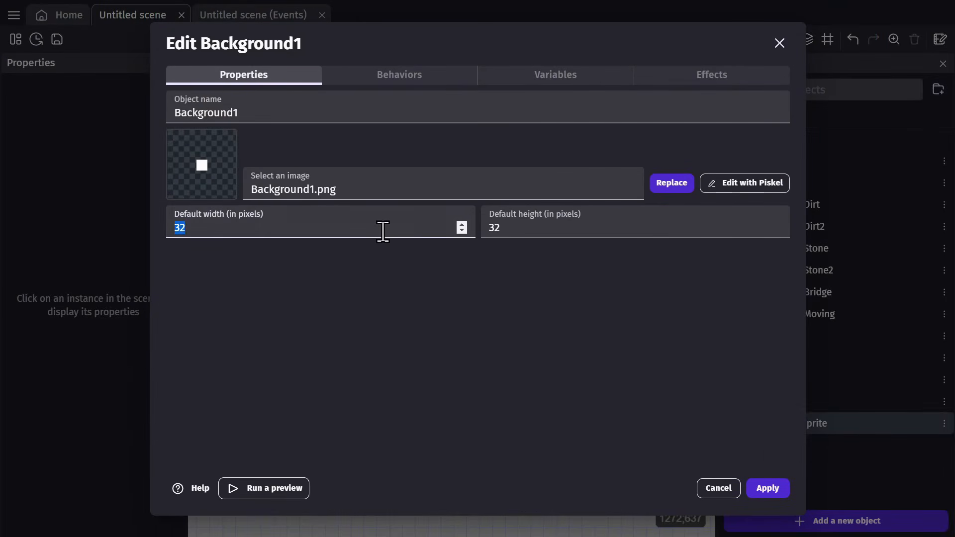
pyautogui.write('16')
pyautogui.press('Tab')
pyautogui.write('16')
pyautogui.click(763, 483)
# Step: Duplicate Background1 and give the copy, Background2, the white-to-light-blue cloud edge image
pyautogui.rightClick(775, 421)
pyautogui.click(813, 219)
pyautogui.doubleClick(810, 445)
pyautogui.click(515, 187)
pyautogui.doubleClick(513, 189)
pyautogui.click(767, 487)
# Step: Duplicate Background2 and give the copy, Background3, the solid light blue image
pyautogui.rightClick(775, 445)
pyautogui.click(811, 241)
pyautogui.doubleClick(795, 467)
pyautogui.click(467, 189)
pyautogui.doubleClick(653, 189)
pyautogui.click(768, 488)
# Step: Duplicate Background3 and give the copy, Background4, the light-to-medium-blue cloud edge image
pyautogui.rightClick(795, 465)
pyautogui.click(811, 261)
pyautogui.doubleClick(815, 486)
pyautogui.click(350, 170)
pyautogui.doubleClick(763, 199)
pyautogui.click(767, 488)
# Step: Duplicate Background4 and give the copy, Background5, the solid medium blue image
pyautogui.rightClick(795, 488)
pyautogui.click(832, 285)
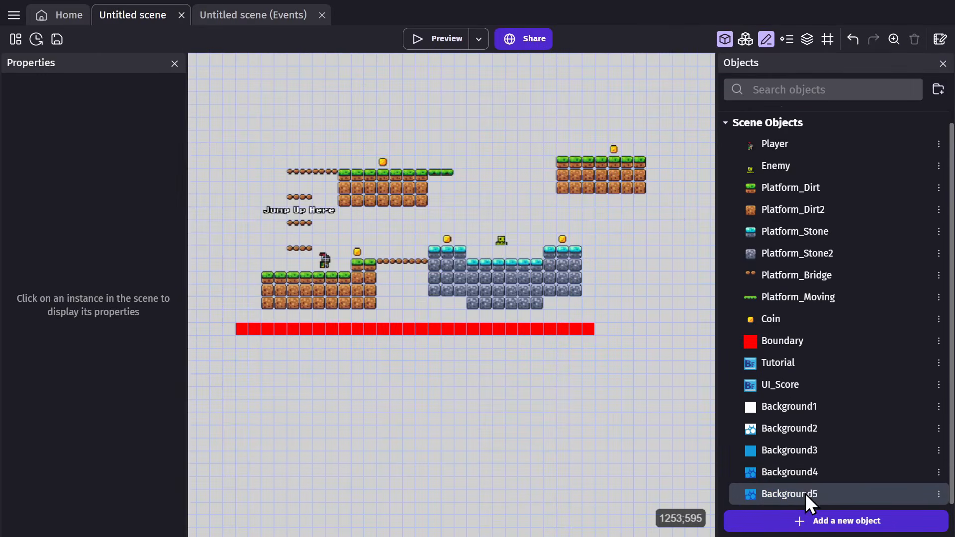
pyautogui.doubleClick(805, 493)
pyautogui.click(383, 177)
pyautogui.click(279, 269)
pyautogui.click(761, 490)
# Step: Duplicate Background5 and replace the image of the copy, Background6, with Background6.png
pyautogui.click(824, 296)
pyautogui.doubleClick(802, 496)
pyautogui.click(386, 185)
pyautogui.click(388, 212)
pyautogui.scroll(-1, 427, 209)
pyautogui.doubleClick(383, 224)
pyautogui.click(573, 267)
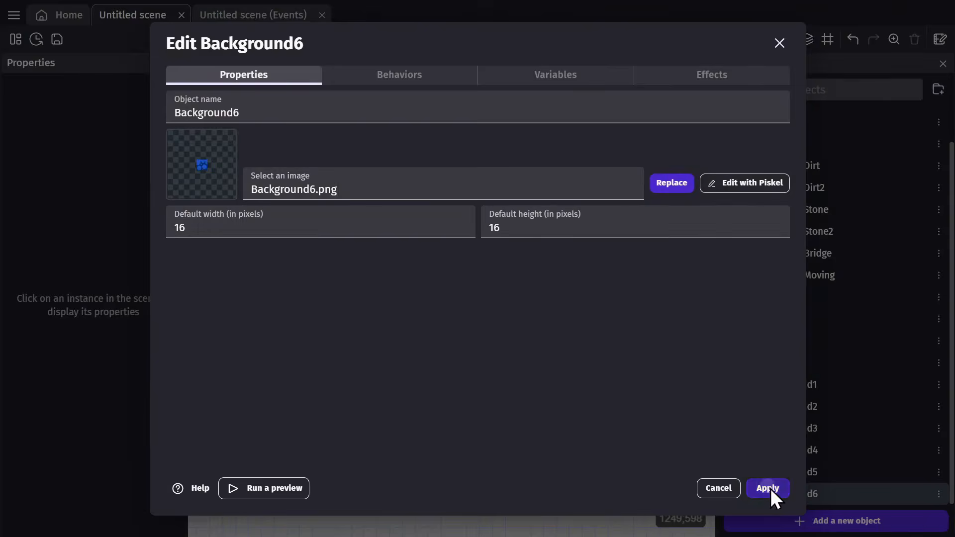
pyautogui.click(769, 487)
# Step: Duplicate Background6 and give the copy, Background7, the solid navy blue image
pyautogui.rightClick(802, 492)
pyautogui.click(823, 298)
pyautogui.doubleClick(801, 490)
pyautogui.click(378, 185)
pyautogui.click(353, 211)
pyautogui.doubleClick(510, 243)
pyautogui.click(567, 270)
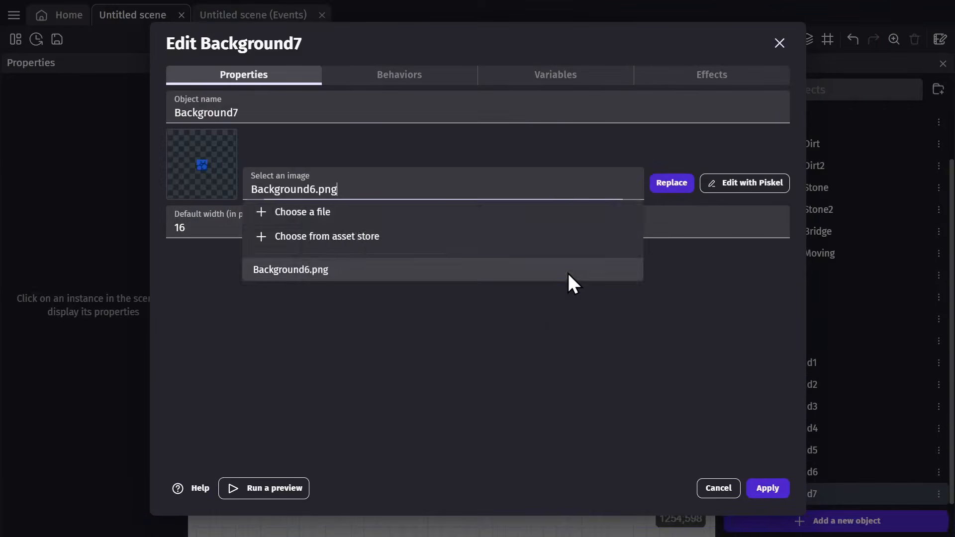
pyautogui.click(767, 489)
# Step: Place Background1 beside the level with Background2 directly beneath it, and stretch both strips to a width of 240
pyautogui.scroll(-2, 672, 353)
pyautogui.moveTo(677, 350); pyautogui.dragTo(497, 335, button='middle')
pyautogui.moveTo(788, 362); pyautogui.dragTo(500, 166)
pyautogui.moveTo(513, 178); pyautogui.dragTo(675, 178)
pyautogui.moveTo(790, 385); pyautogui.dragTo(500, 188)
pyautogui.moveTo(513, 200); pyautogui.dragTo(669, 202)
pyautogui.click(592, 166)
pyautogui.moveTo(577, 178); pyautogui.dragTo(577, 189)
pyautogui.click(671, 146)
# Step: Place Background3 and Background4 in order beneath Background2, matching the 240 width of the strips above
pyautogui.scroll(2, 670, 146)
pyautogui.moveTo(789, 406); pyautogui.dragTo(465, 204)
pyautogui.moveTo(473, 213); pyautogui.dragTo(656, 256)
pyautogui.moveTo(789, 429); pyautogui.dragTo(659, 267)
pyautogui.click(562, 314)
# Step: Place Background5, Background6 and Background7 in order beneath Background4, at the same 240 width
pyautogui.moveTo(789, 450); pyautogui.dragTo(462, 271)
pyautogui.moveTo(471, 279); pyautogui.dragTo(666, 314)
pyautogui.click(686, 341)
pyautogui.moveTo(781, 456); pyautogui.dragTo(664, 317)
pyautogui.click(686, 318)
pyautogui.moveTo(789, 494); pyautogui.dragTo(656, 390)
# Step: Stretch Background1 upward to a height of 80 and move the strips from Background1 to Background4 up one grid cell
pyautogui.click(562, 177)
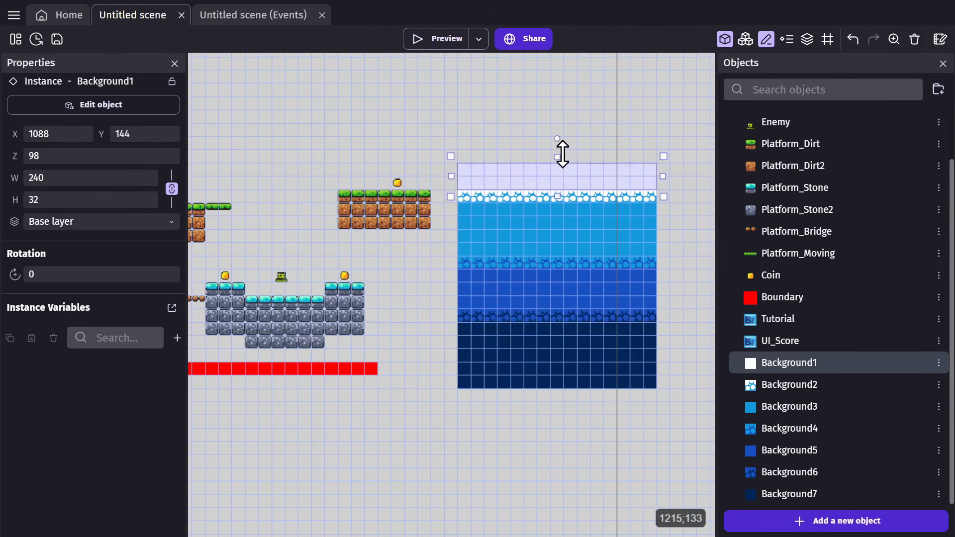
pyautogui.moveTo(563, 154); pyautogui.dragTo(561, 117)
pyautogui.click(561, 102)
pyautogui.moveTo(446, 276); pyautogui.dragTo(667, 110)
pyautogui.moveTo(650, 204); pyautogui.dragTo(651, 191)
# Step: Extend Background5 upward to meet Background4, and lengthen Background7 downward by one grid cell
pyautogui.click(564, 290)
pyautogui.moveTo(557, 264); pyautogui.dragTo(558, 253)
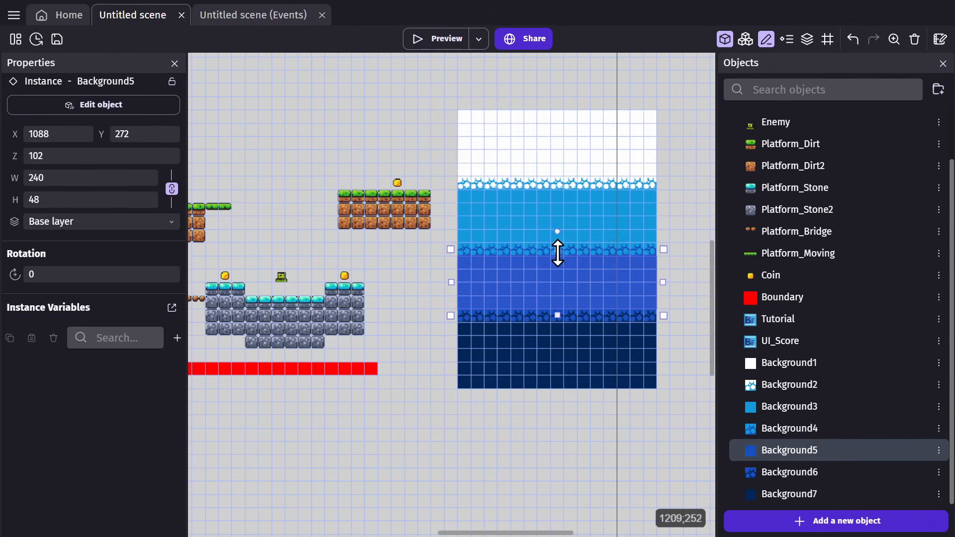
pyautogui.click(556, 351)
pyautogui.moveTo(557, 396); pyautogui.dragTo(557, 408)
# Step: Set the Z order of all seven background strips to -10
pyautogui.scroll(-3, 518, 438)
pyautogui.moveTo(498, 393); pyautogui.dragTo(677, 154)
pyautogui.doubleClick(49, 156)
pyautogui.write('-')
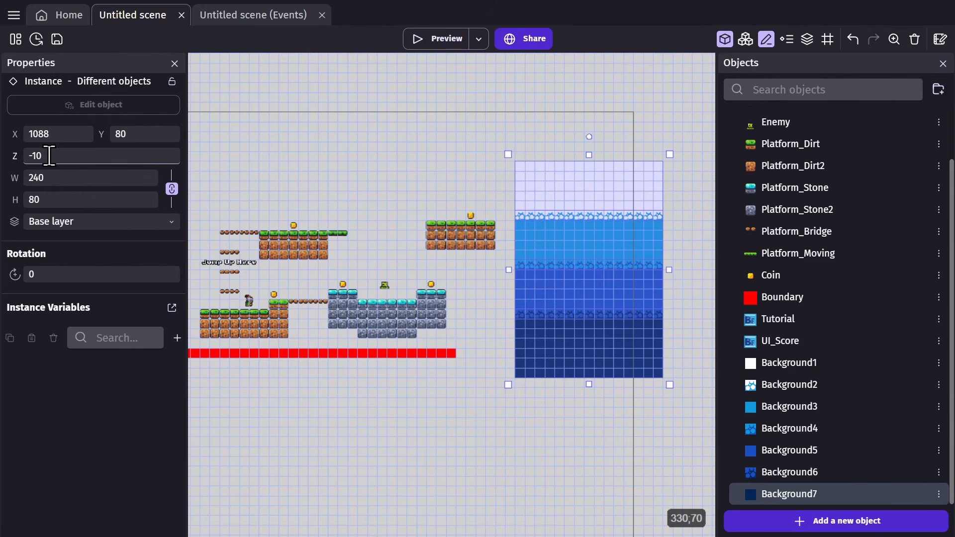
# Step: Move the whole background stack behind the level and widen it on both sides so it extends past the platforms
pyautogui.moveTo(623, 202); pyautogui.dragTo(248, 214)
pyautogui.moveTo(293, 279); pyautogui.dragTo(596, 274)
pyautogui.moveTo(563, 217); pyautogui.dragTo(695, 217, button='middle')
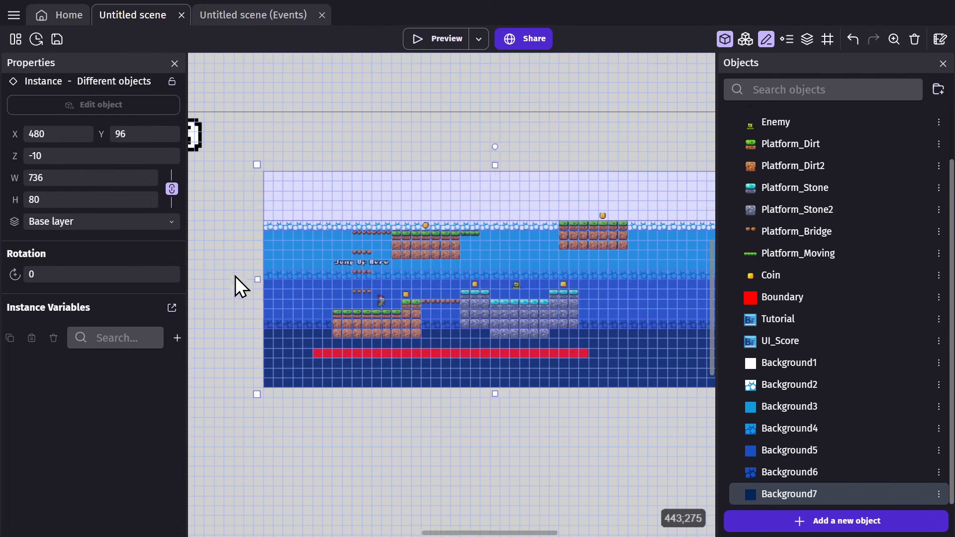
pyautogui.moveTo(262, 280); pyautogui.dragTo(233, 279)
pyautogui.moveTo(407, 393); pyautogui.dragTo(374, 383, button='middle')
pyautogui.click(511, 117)
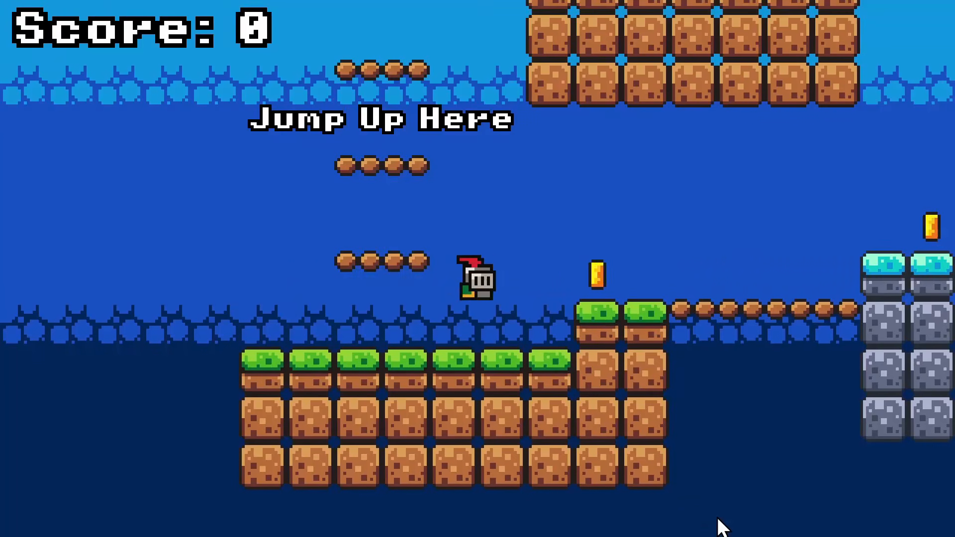
# Step: Playtest the level with its new background by jumping, moving both ways and collecting the first coin
pyautogui.press('Left')
pyautogui.press('space')
pyautogui.press('space')
pyautogui.press('Right')
pyautogui.press('Left')
pyautogui.press('Right')
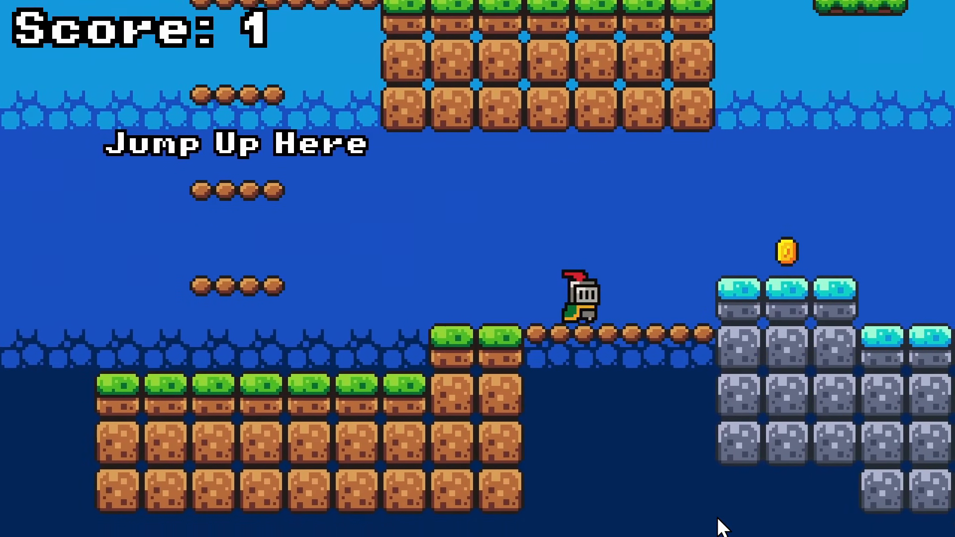
pyautogui.press('space')
pyautogui.press('Right')
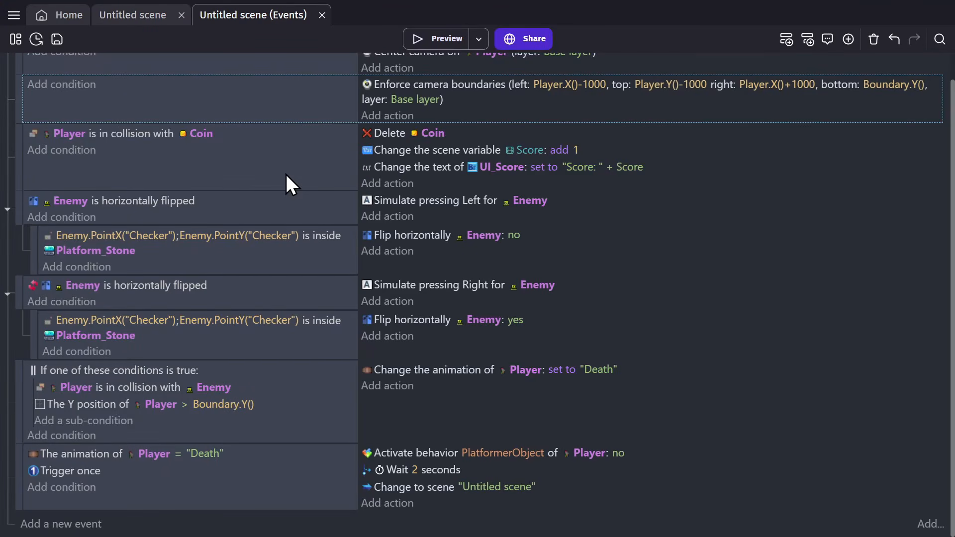
# Step: Add a Play a sound action to the event for the Player colliding with a Coin
pyautogui.click(129, 132)
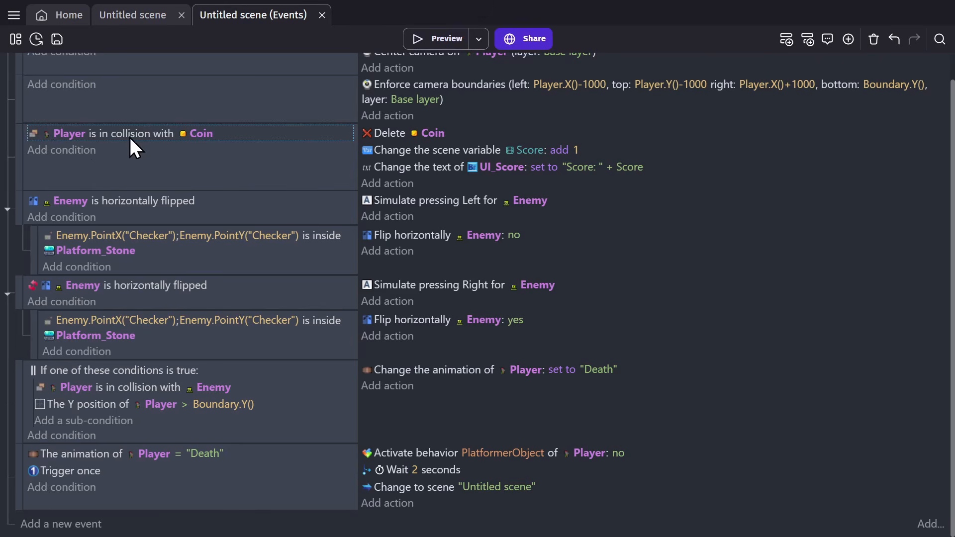
pyautogui.click(393, 184)
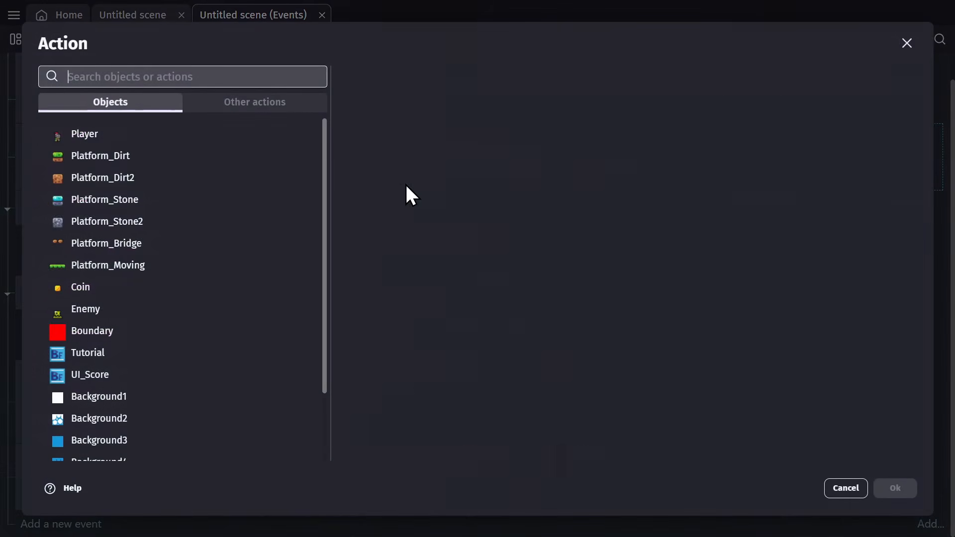
pyautogui.write('play a sound')
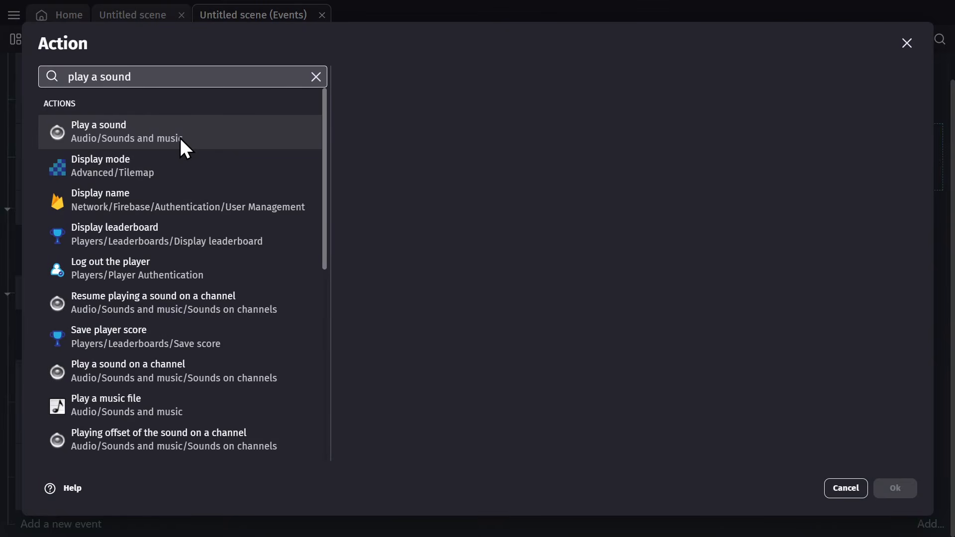
pyautogui.click(216, 133)
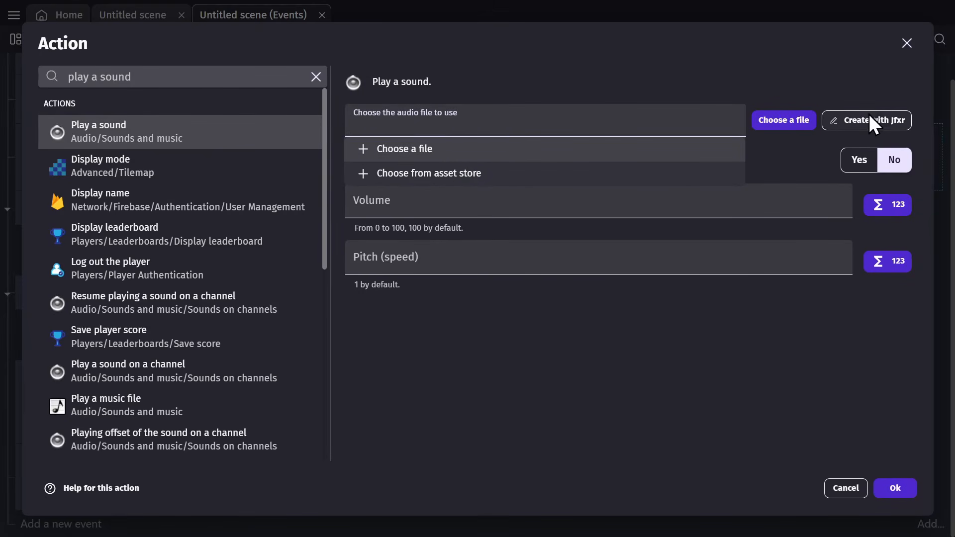
# Step: Look at the preset sound types in the Jfxr sound effects editor, then close it without saving
pyautogui.click(878, 88)
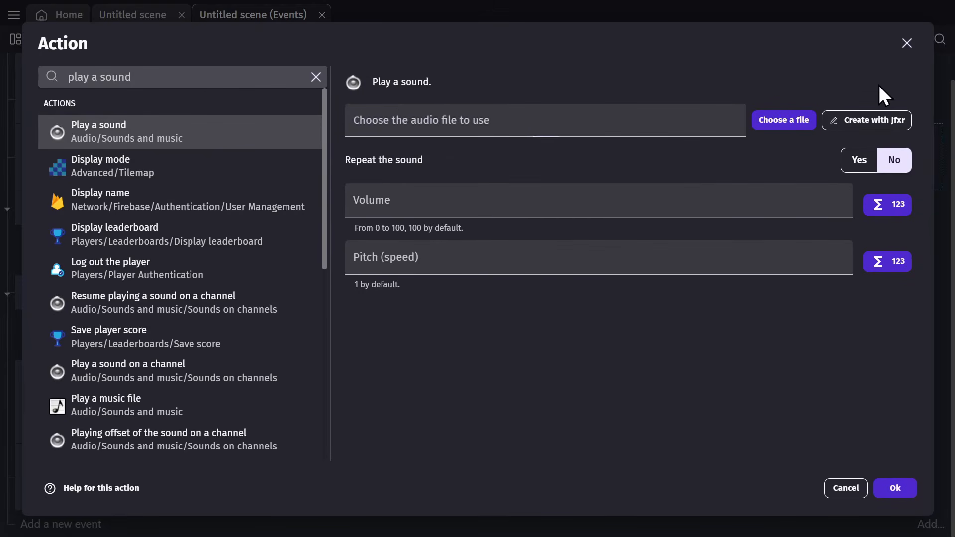
pyautogui.click(859, 120)
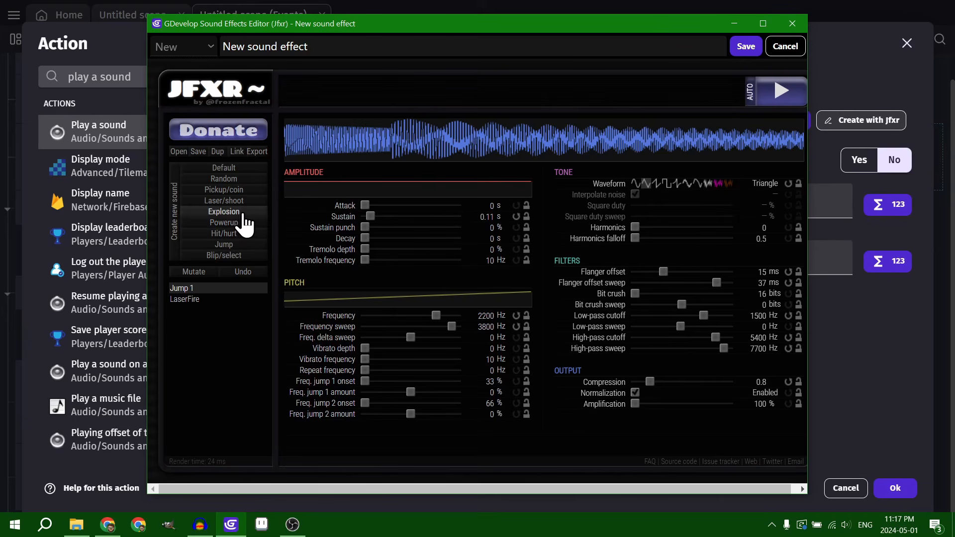
pyautogui.click(795, 25)
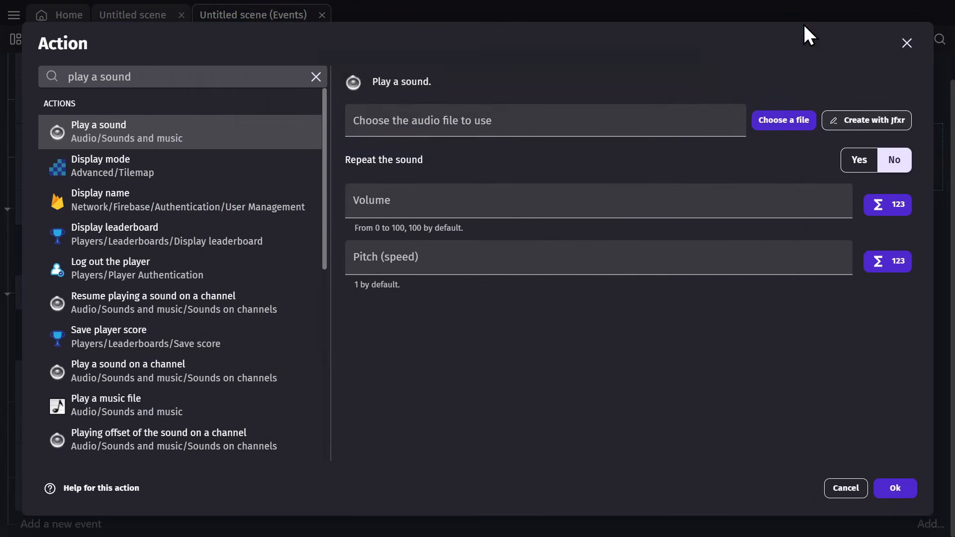
# Step: Choose coin.wav from the sounds folder of brackeys_platformer_assets as the action's audio file
pyautogui.click(525, 129)
pyautogui.click(453, 152)
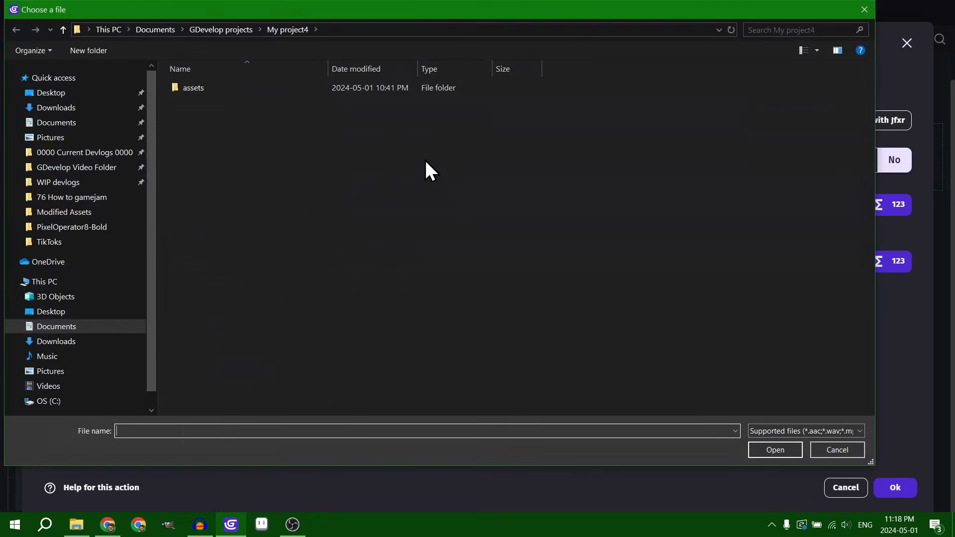
pyautogui.click(64, 108)
pyautogui.doubleClick(243, 106)
pyautogui.doubleClick(227, 90)
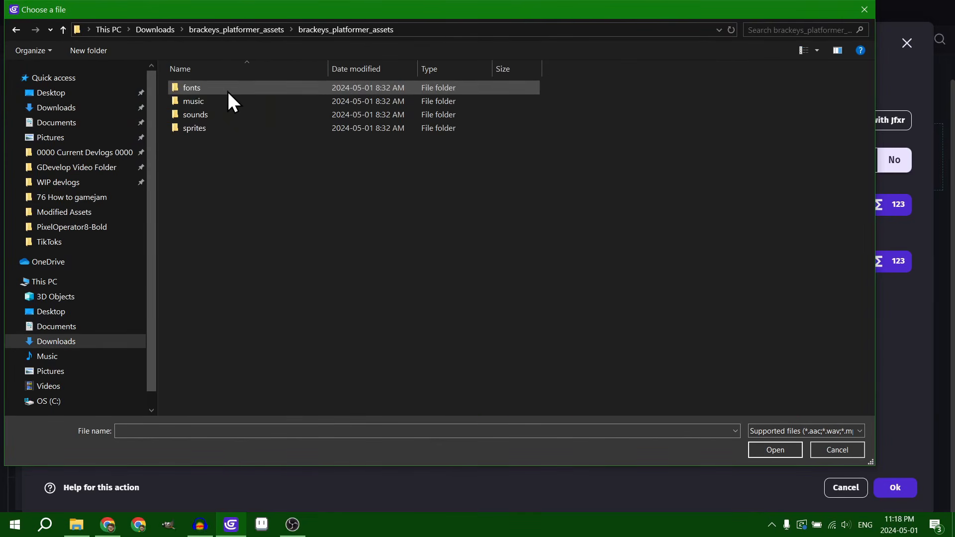
pyautogui.doubleClick(195, 115)
pyautogui.doubleClick(212, 89)
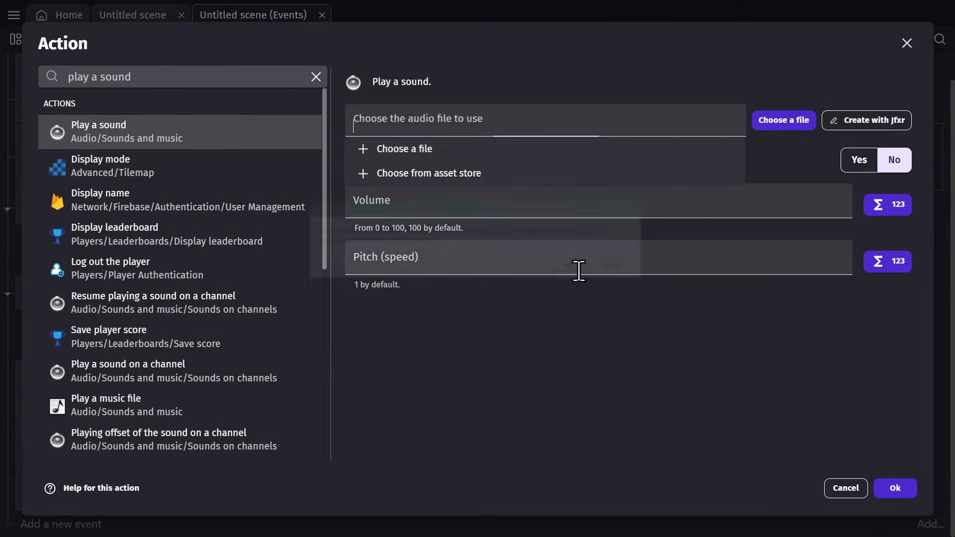
# Step: Set the coin sound's volume to 50 and pitch to 1, and apply the action
pyautogui.click(495, 204)
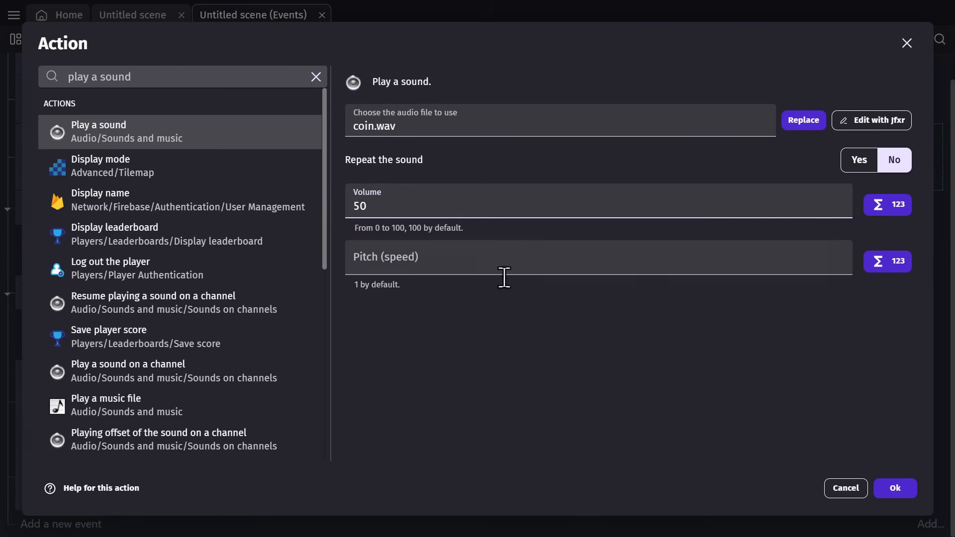
pyautogui.click(471, 258)
pyautogui.write('1')
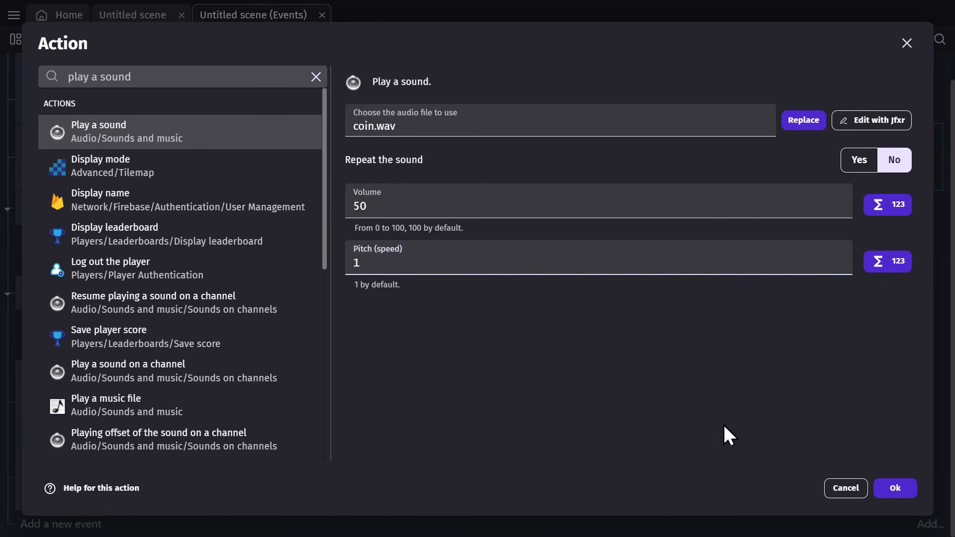
pyautogui.click(908, 491)
# Step: Playtest the coin sound in a new preview by moving and jumping through the first coin
pyautogui.press('F5')
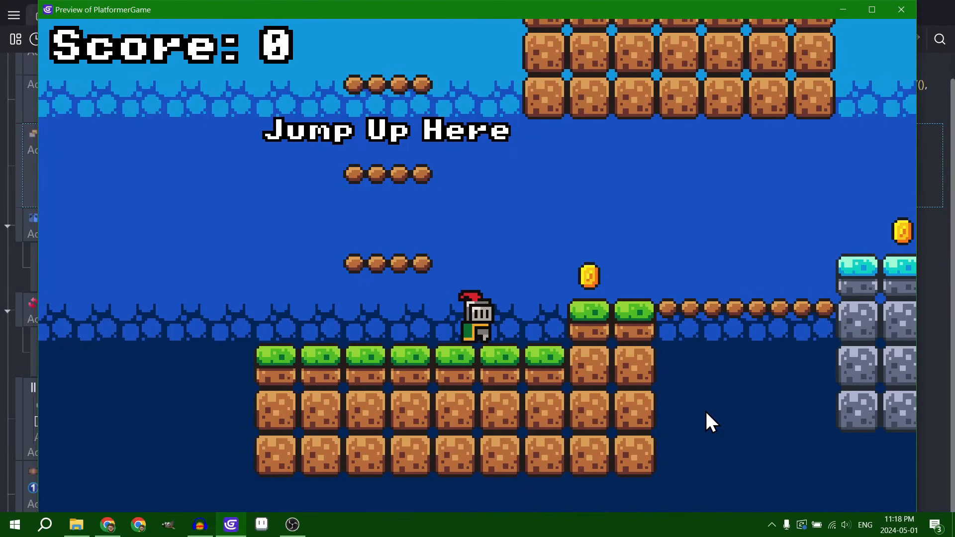
pyautogui.press('Right')
pyautogui.press('space')
pyautogui.press('space')
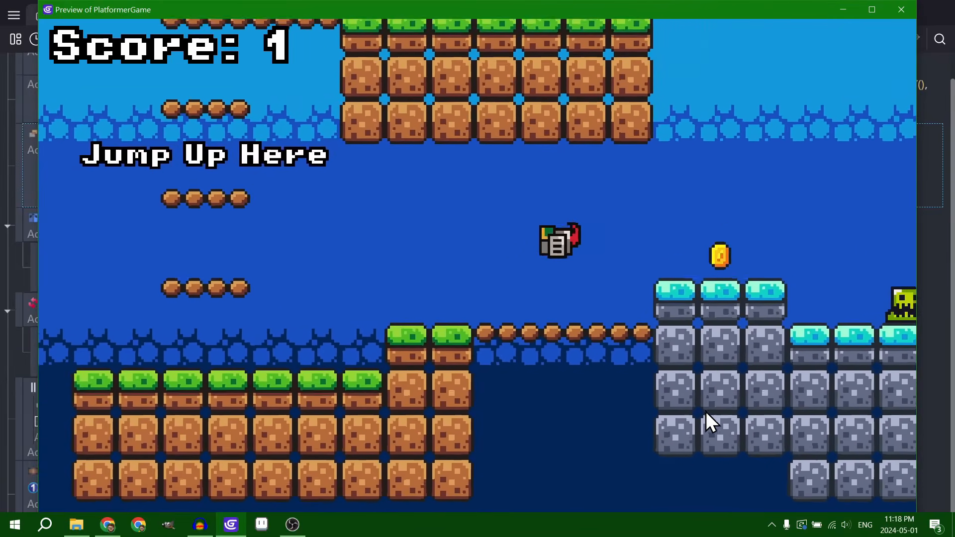
pyautogui.press('Left')
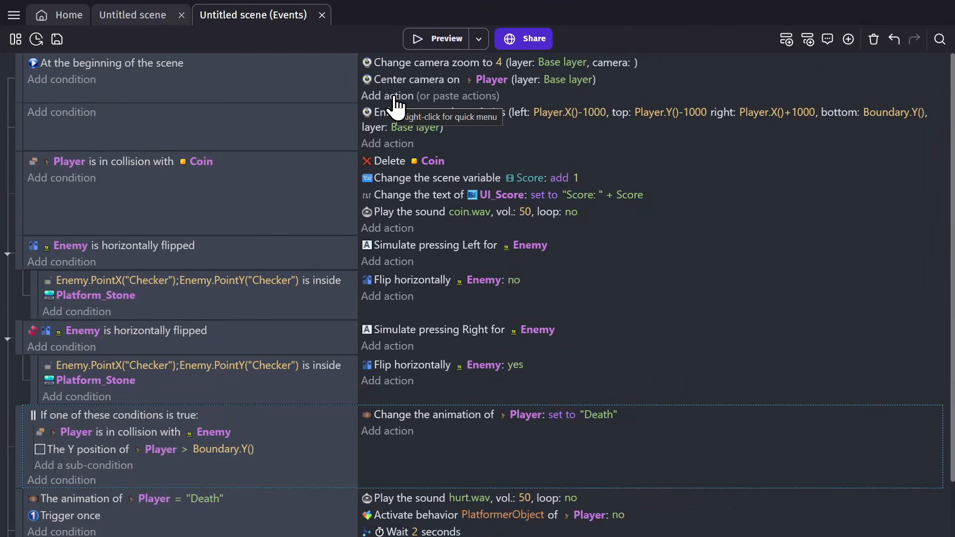
# Step: Add a Play a music file on a channel action to the beginning-of-scene event, using time_for_adventure.mp3 from the music folder
pyautogui.click(394, 96)
pyautogui.write('play music')
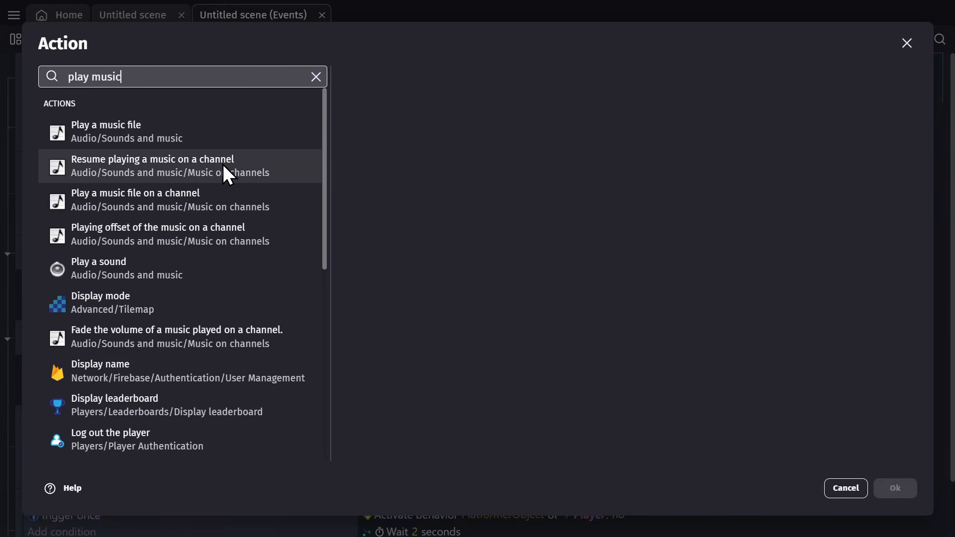
pyautogui.click(199, 203)
pyautogui.click(401, 236)
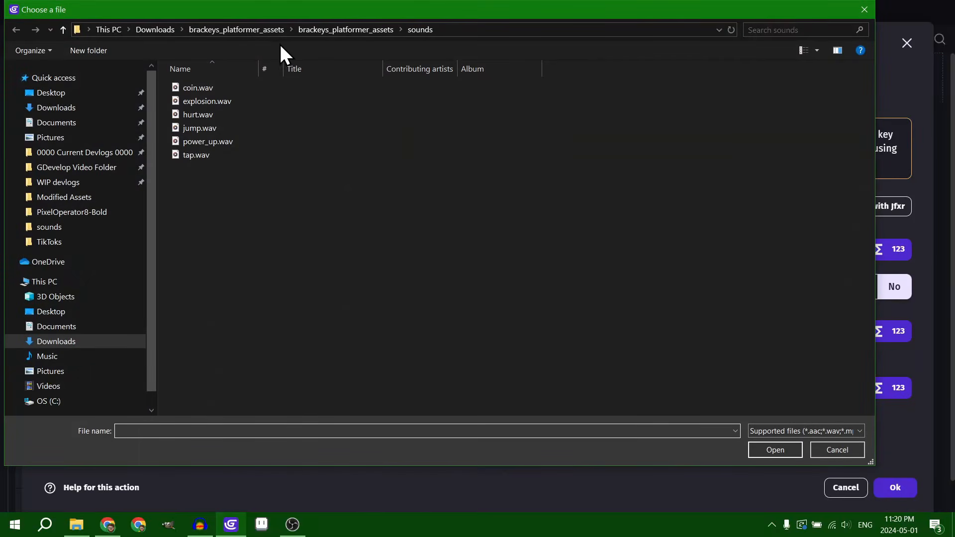
pyautogui.click(321, 31)
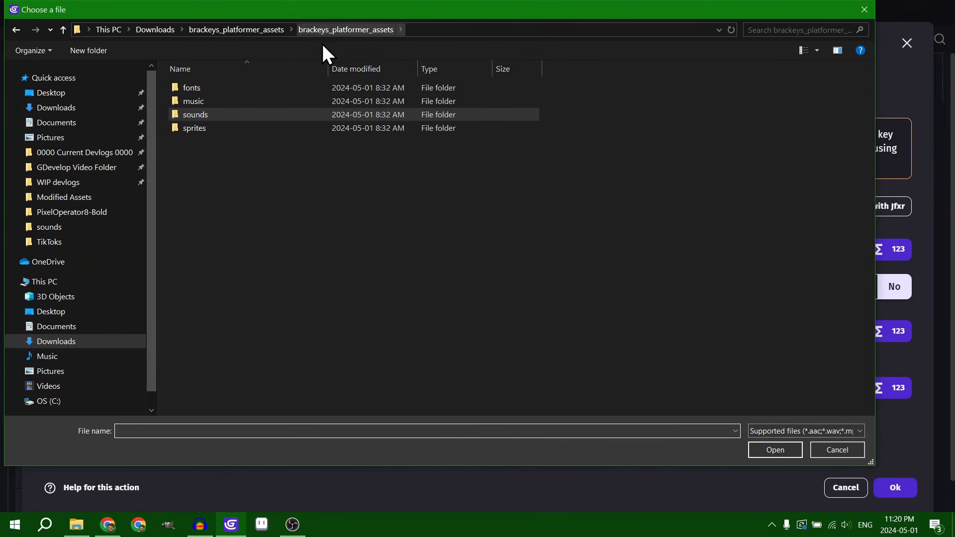
pyautogui.doubleClick(222, 102)
pyautogui.doubleClick(223, 92)
pyautogui.click(575, 269)
# Step: Set the music to volume 40, pitch 1 and channel 0 with repeat enabled, and apply the action
pyautogui.click(509, 333)
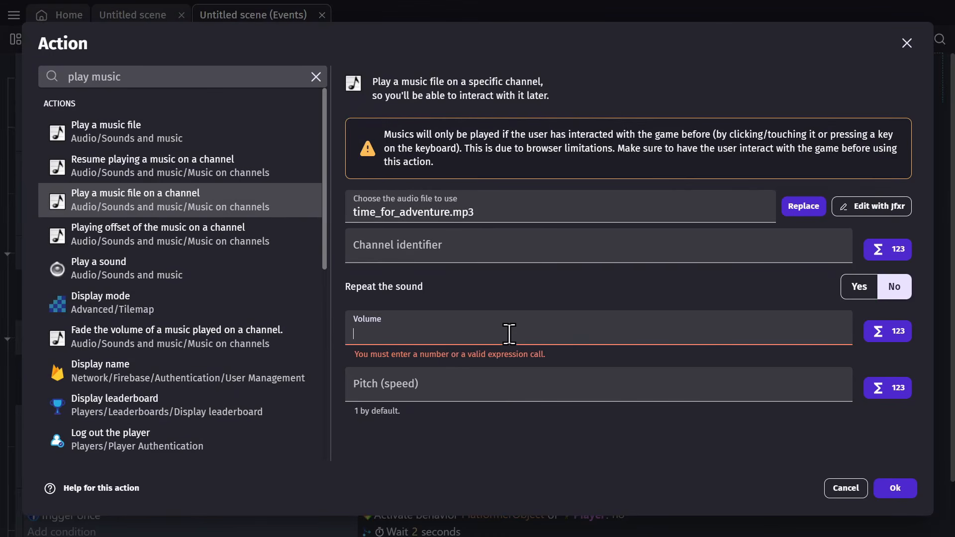
pyautogui.click(477, 374)
pyautogui.write('1')
pyautogui.click(447, 250)
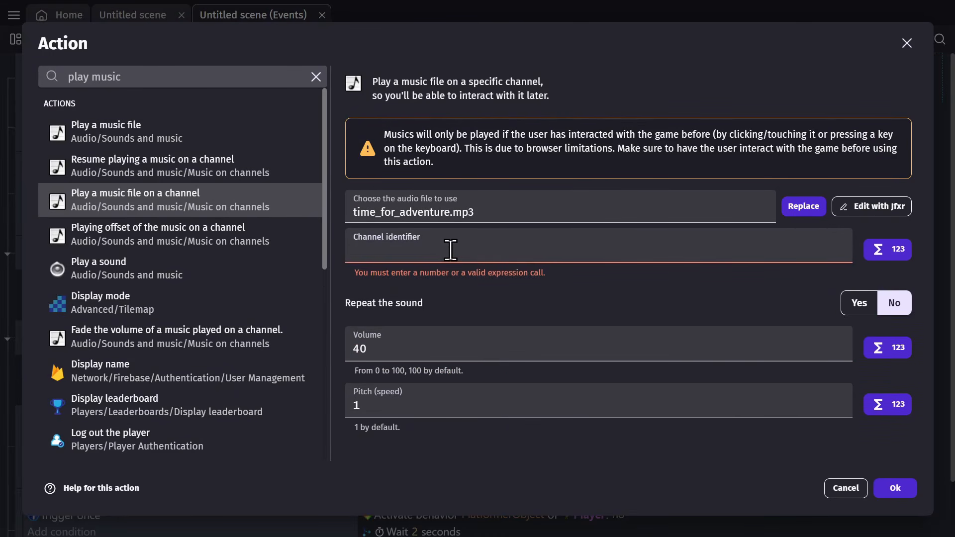
pyautogui.write('0')
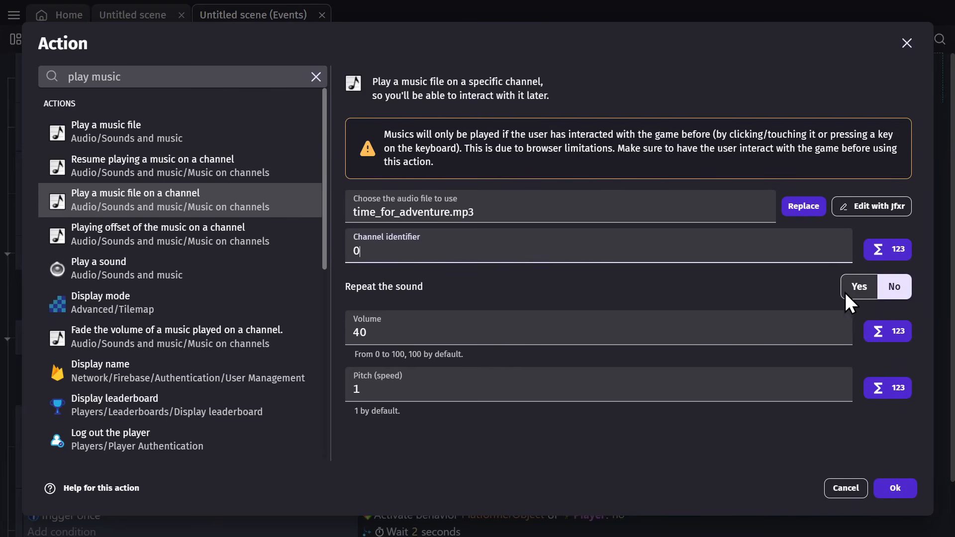
pyautogui.click(859, 291)
pyautogui.click(895, 488)
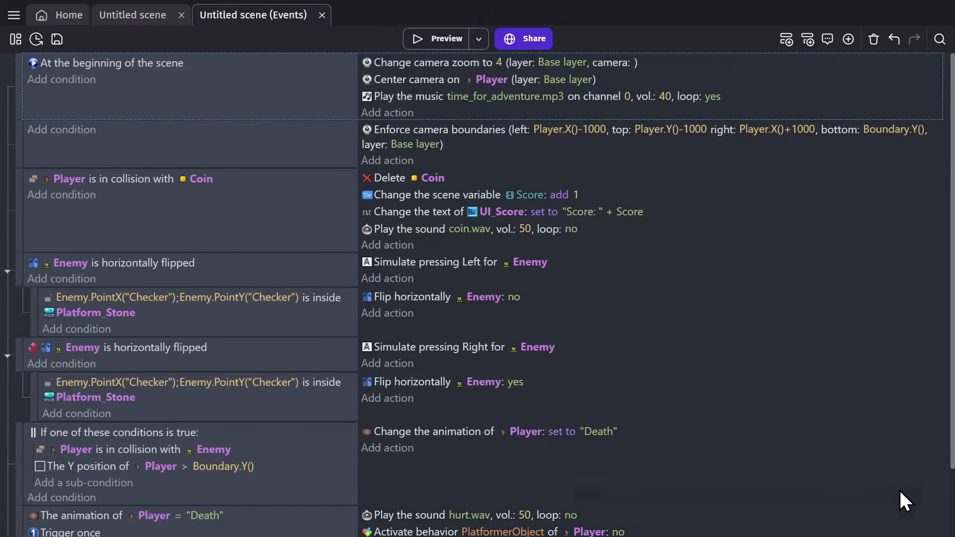
# Step: Playtest the background music in a new preview, jumping onto the lower bridge platform and collecting the first two coins
pyautogui.press('F5')
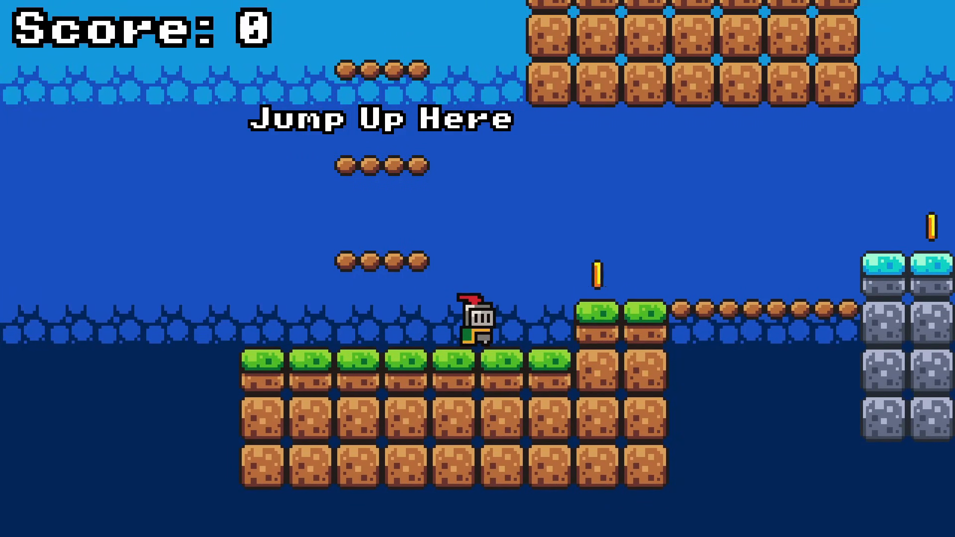
pyautogui.press('Left')
pyautogui.press('space')
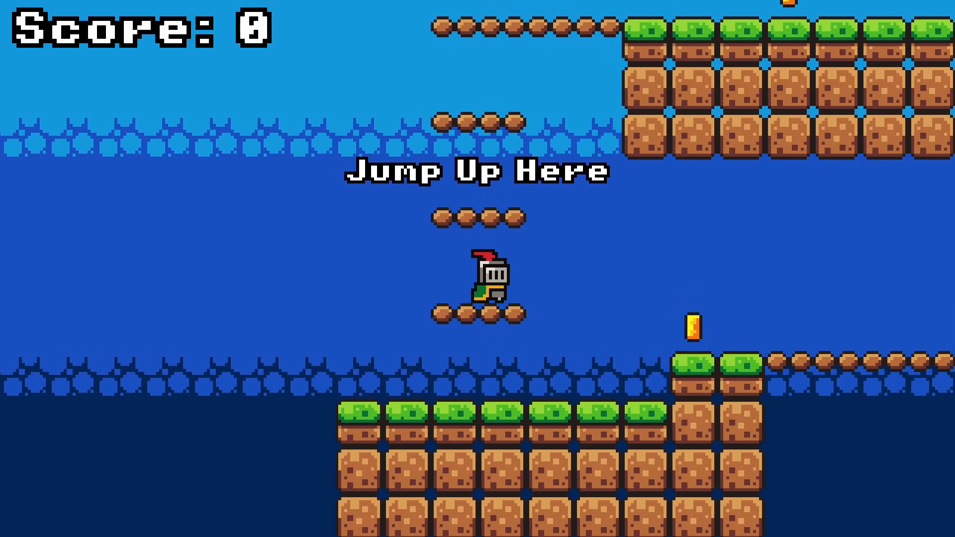
pyautogui.press('Right')
pyautogui.press('space')
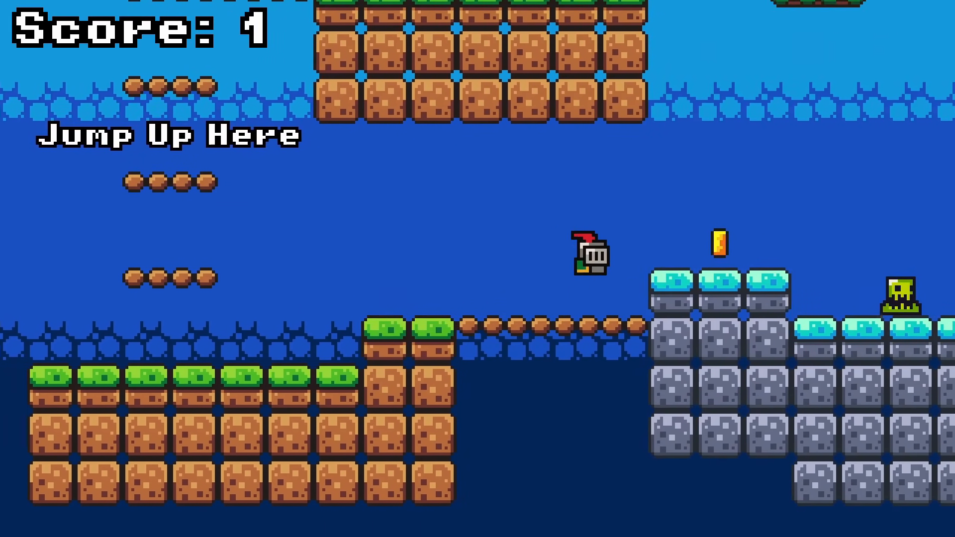
pyautogui.press('Right')
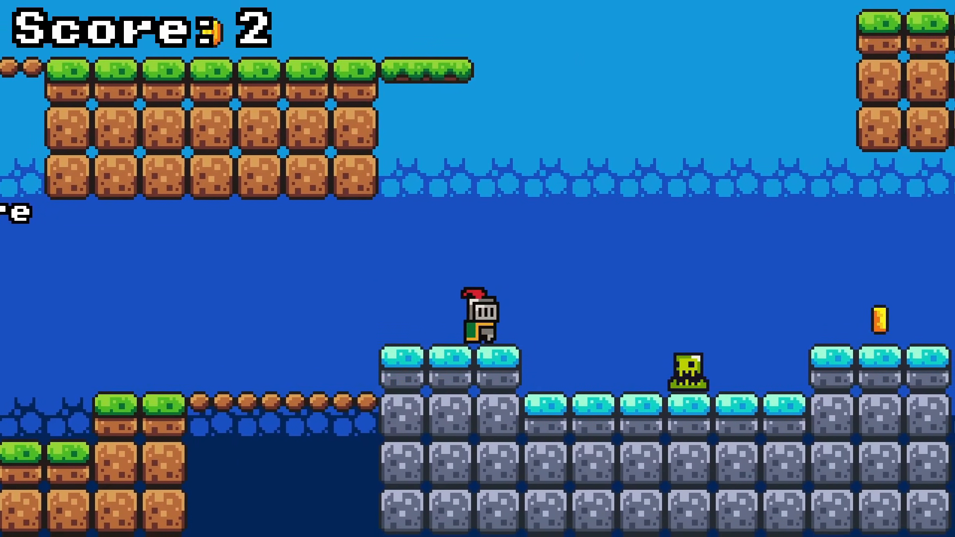
pyautogui.press('Right')
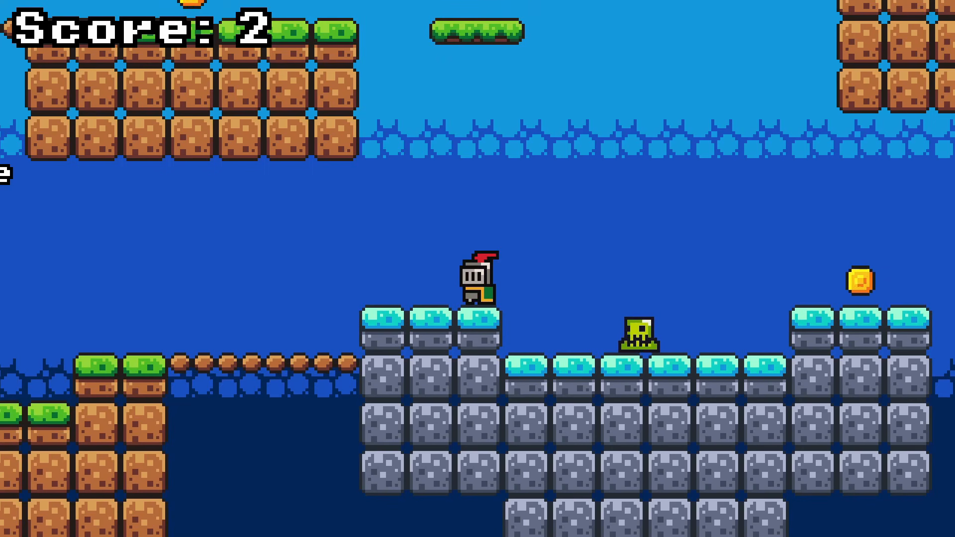
# Step: Continue the playtest by jumping past the slime enemy to the third coin and heading back into the enemy
pyautogui.press('Right')
pyautogui.press('space')
pyautogui.press('Left')
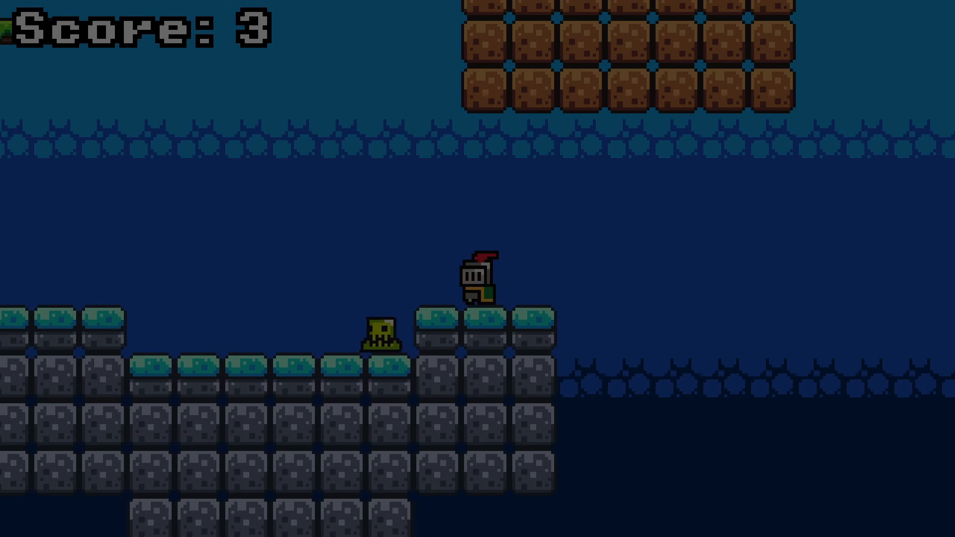
pyautogui.press('Left')
pyautogui.press('space')
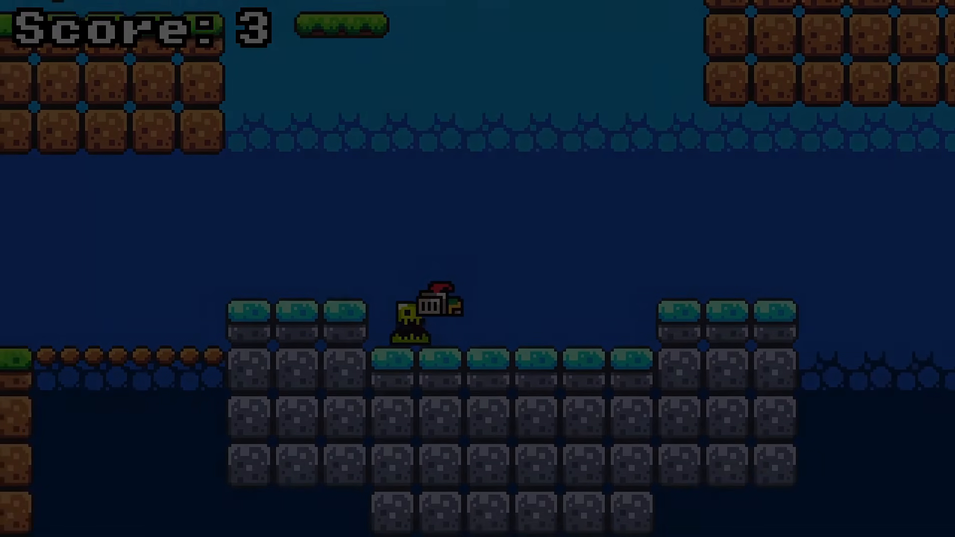